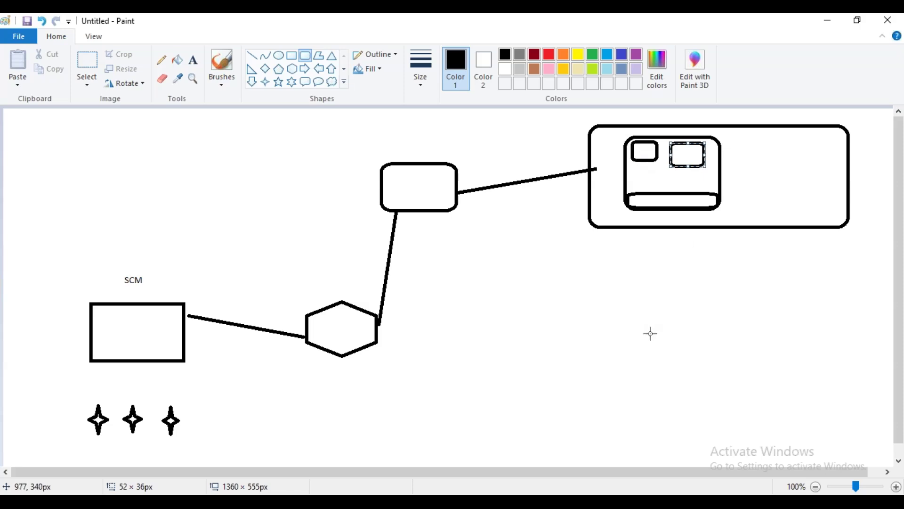
Add the text label 'public' on the canvas below the large rounded box
{"action": "left_click", "coordinate": [193, 60]}
{"action": "left_click", "coordinate": [572, 272]}
{"action": "type", "text": "public"}
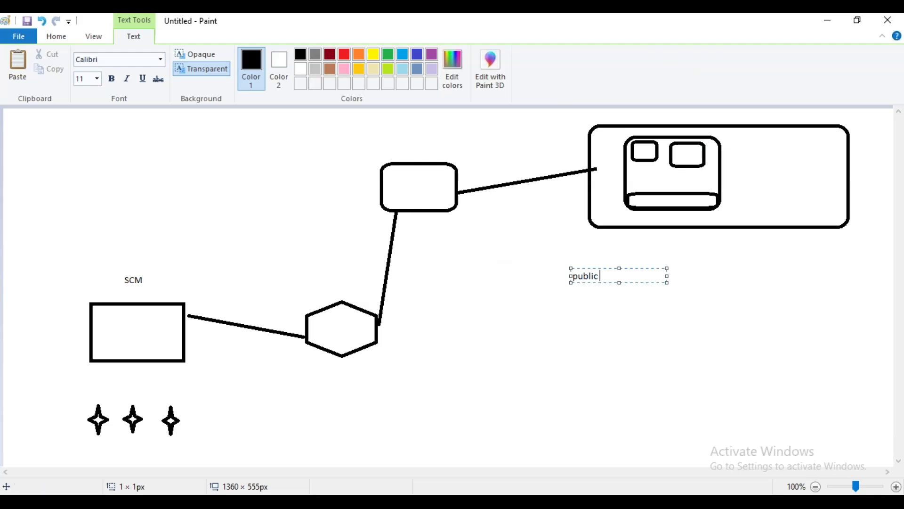
{"action": "left_click", "coordinate": [535, 502]}
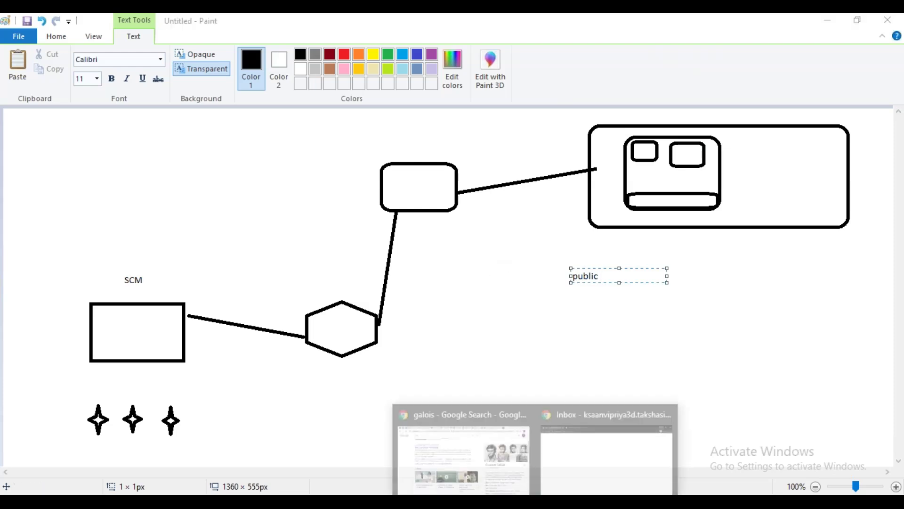
{"action": "left_click", "coordinate": [482, 446]}
Load hub.docker.com in the browser
{"action": "left_click", "coordinate": [202, 47]}
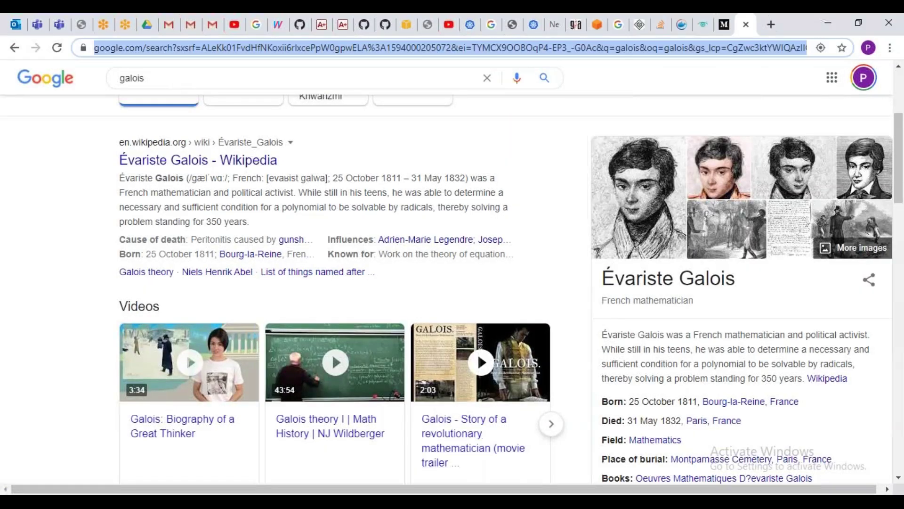
{"action": "type", "text": "hub.docker.com"}
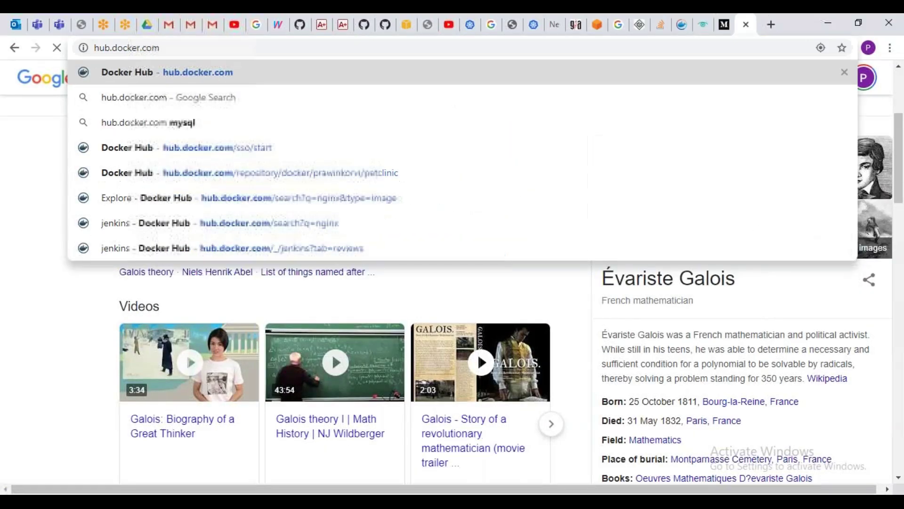
{"action": "key", "text": "Return"}
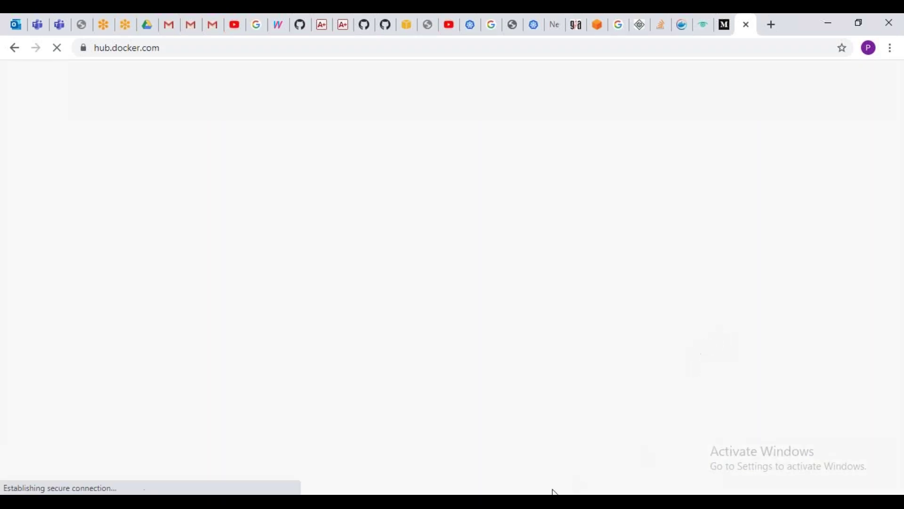
Glance at the docker notes, then return to the Paint diagram with the 'public' label
{"action": "key", "text": "alt+Tab"}
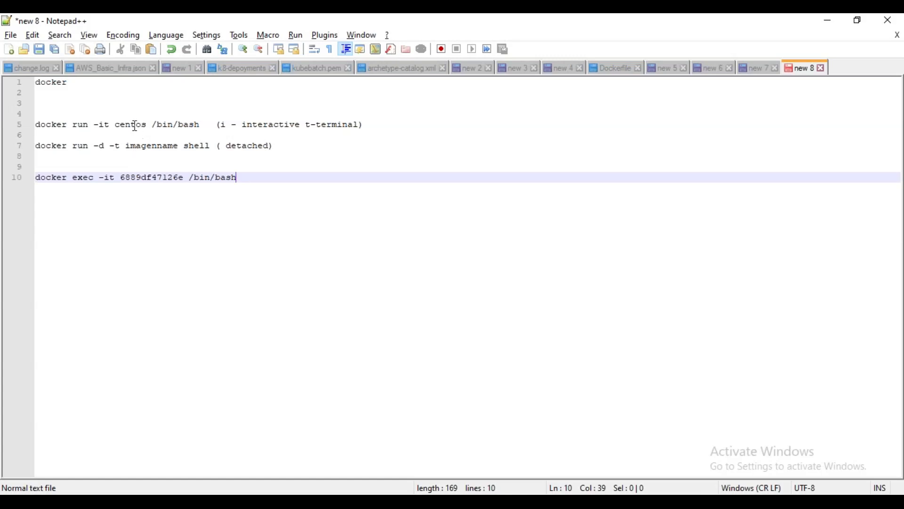
{"action": "key", "text": "alt+Tab"}
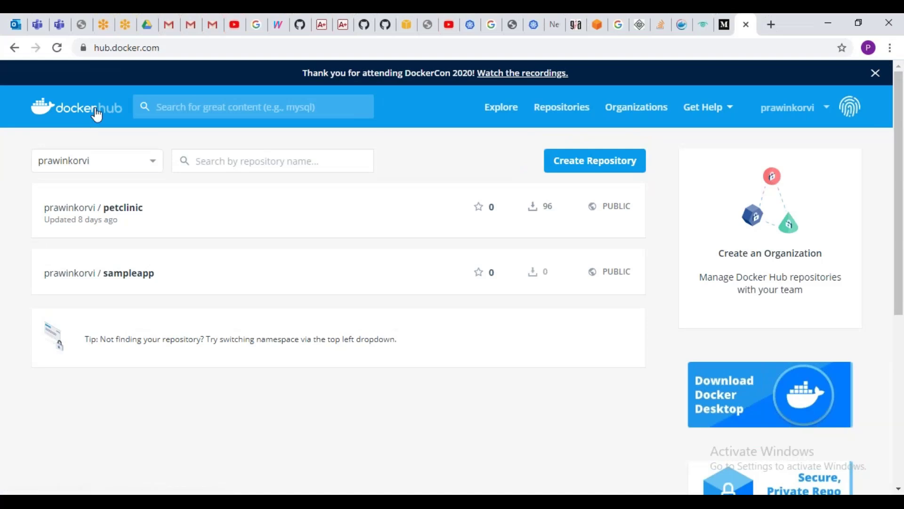
{"action": "left_click", "coordinate": [89, 112]}
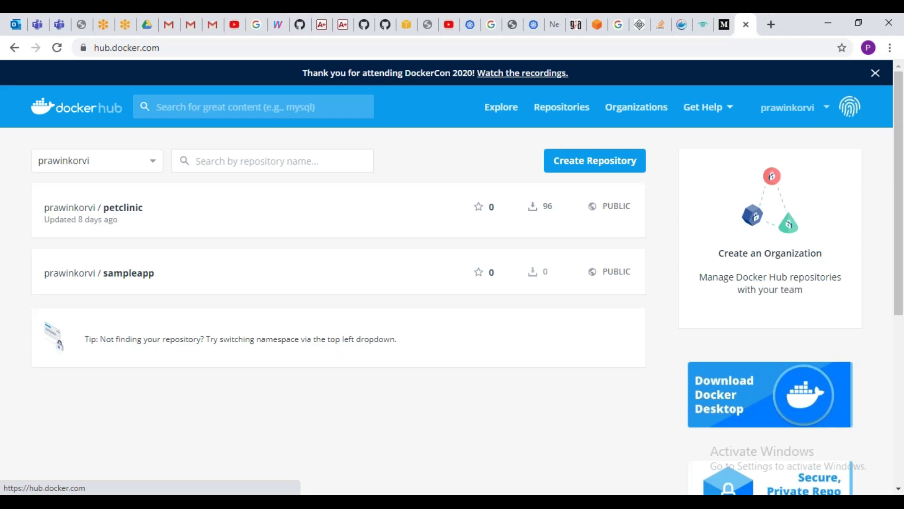
{"action": "left_click", "coordinate": [471, 501]}
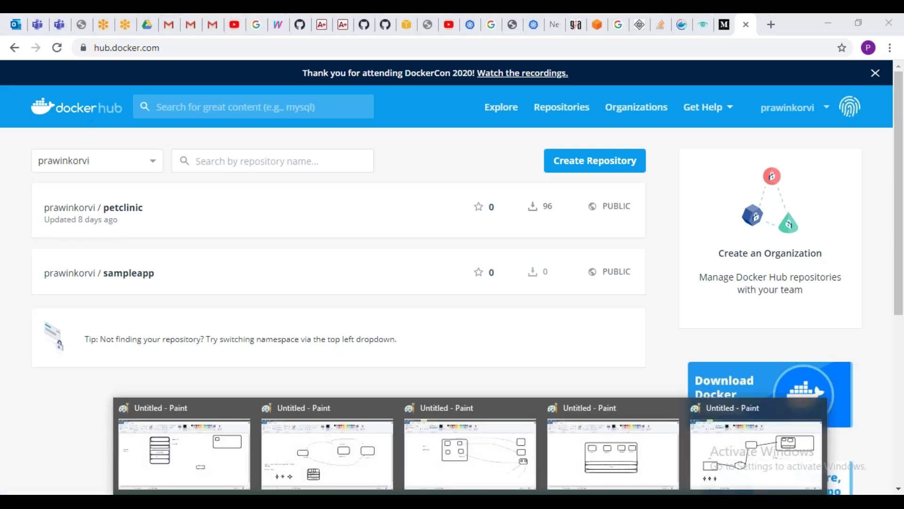
{"action": "left_click", "coordinate": [756, 452]}
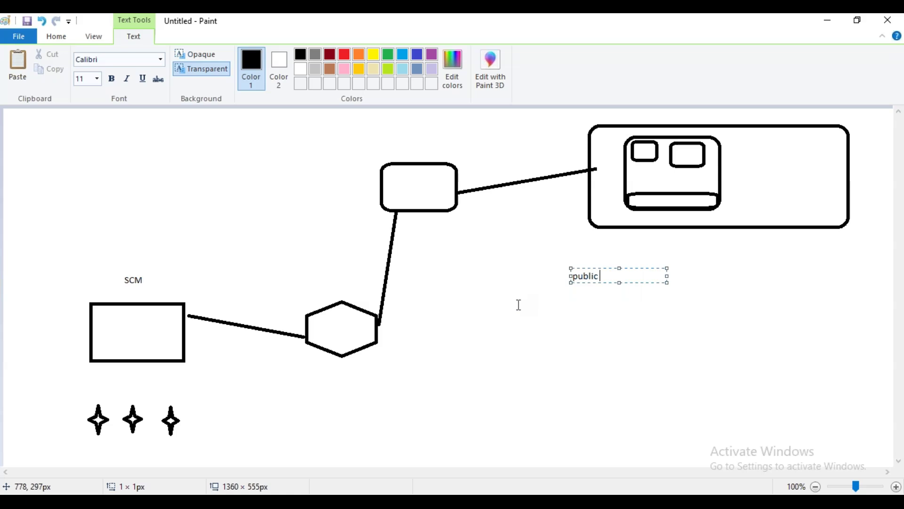
Add a new line 'dcoker run -it nginx' below the docker exec command in the notes
{"action": "key", "text": "alt+Tab"}
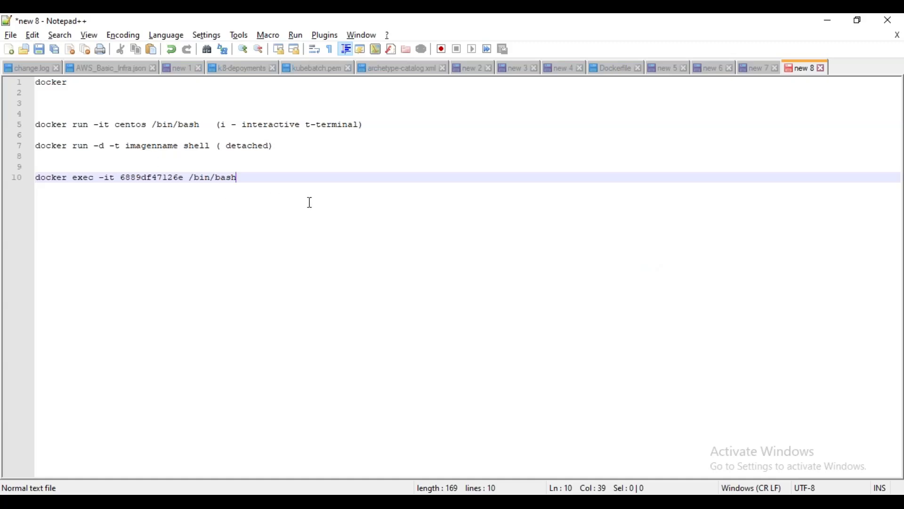
{"action": "key", "text": "Return"}
{"action": "key", "text": "Return"}
{"action": "key", "text": "Return"}
{"action": "type", "text": "dcoker run "}
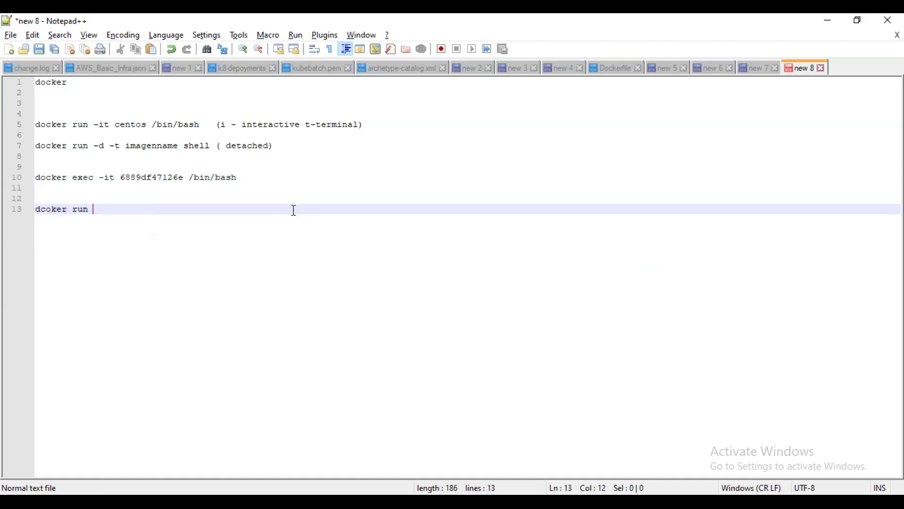
{"action": "type", "text": "-it nginx"}
Draw a tall rectangle below the 'public' label with the Rectangle shape
{"action": "left_click", "coordinate": [757, 448]}
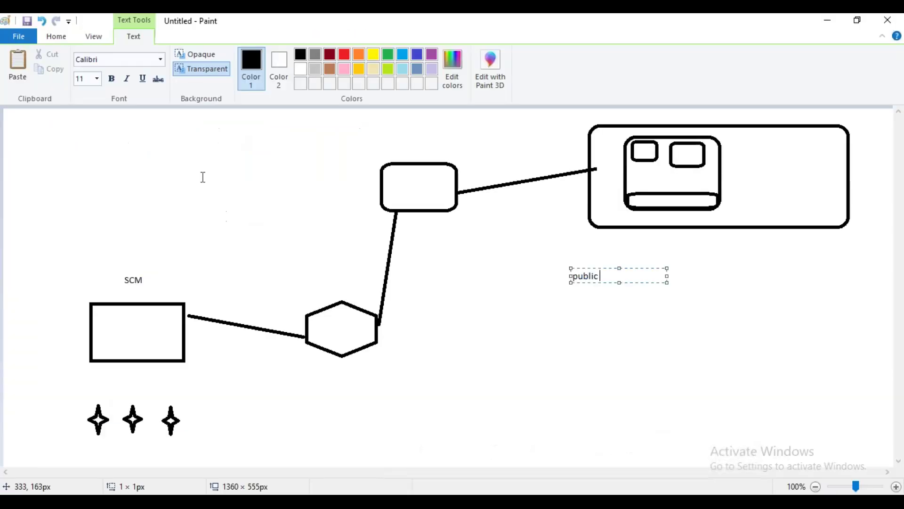
{"action": "left_click", "coordinate": [64, 36]}
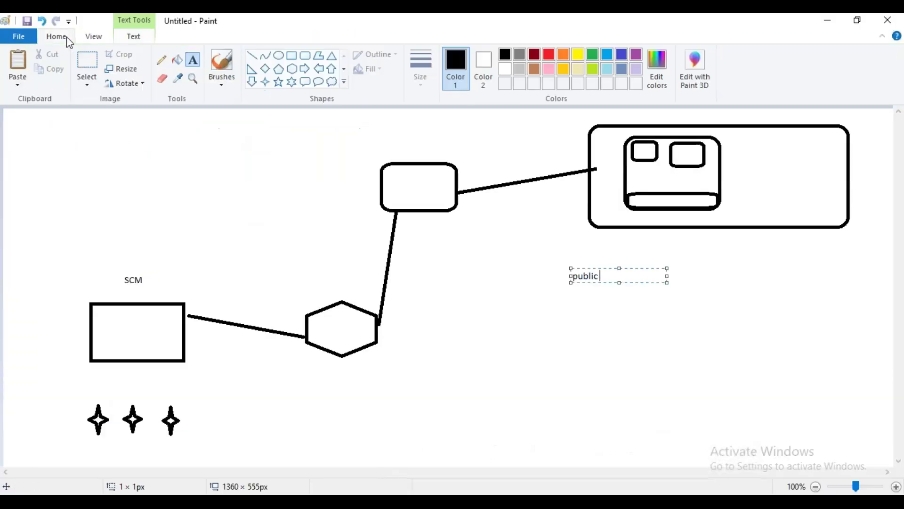
{"action": "left_click", "coordinate": [292, 55]}
{"action": "left_click_drag", "start_coordinate": [668, 311], "coordinate": [744, 421]}
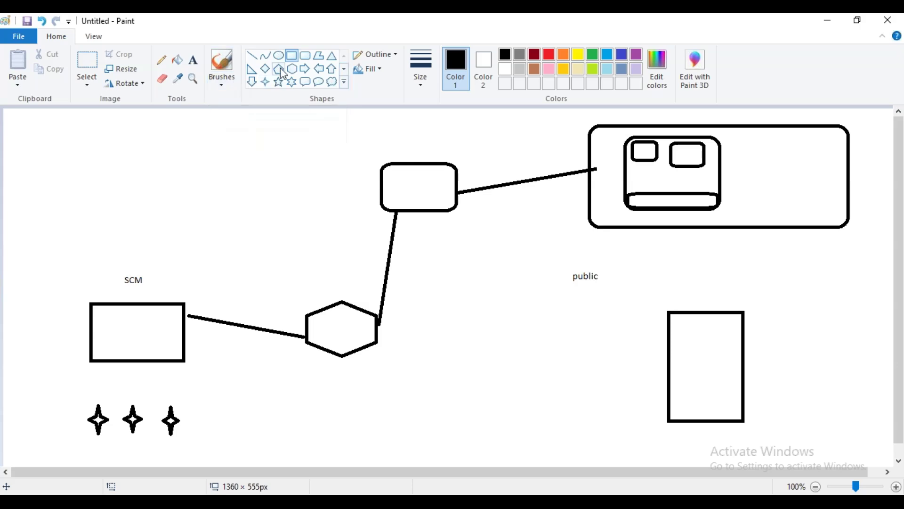
Stack three thin bars across the lower part of the tall rectangle
{"action": "left_click_drag", "start_coordinate": [669, 404], "coordinate": [744, 420]}
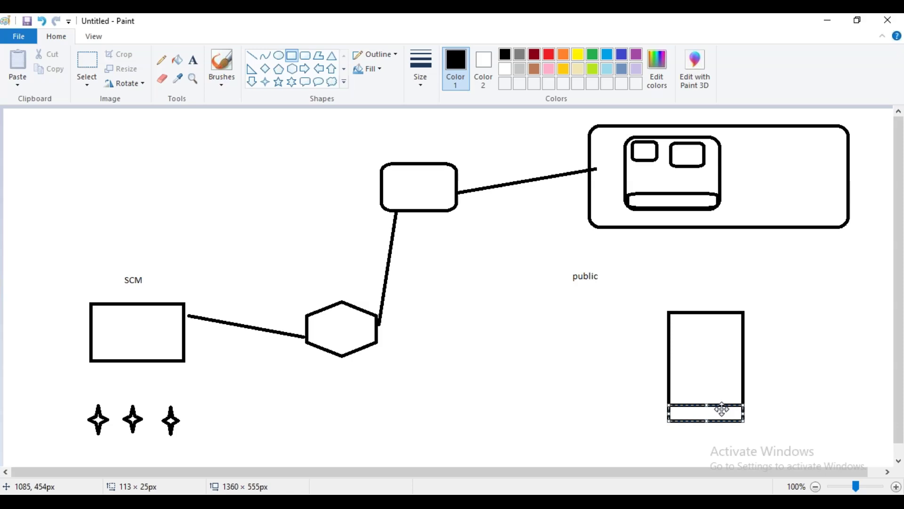
{"action": "left_click_drag", "start_coordinate": [669, 383], "coordinate": [744, 401]}
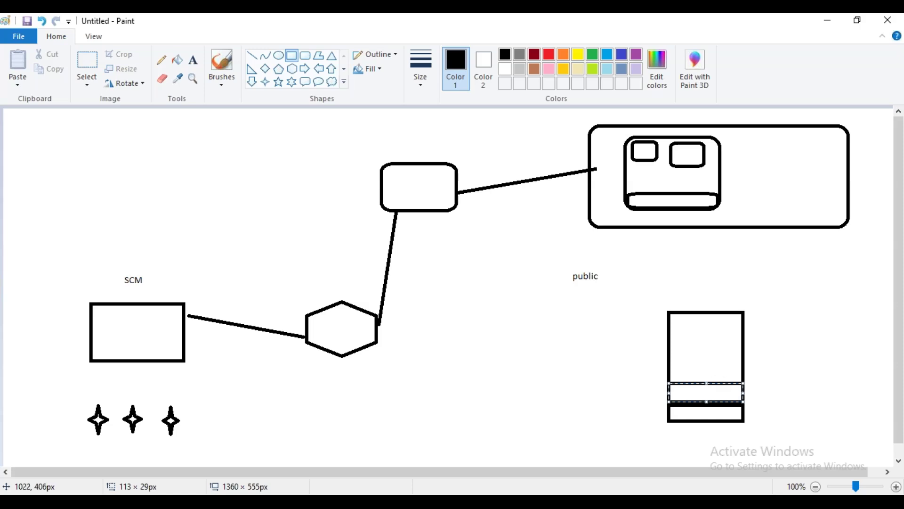
{"action": "left_click_drag", "start_coordinate": [669, 368], "coordinate": [743, 380]}
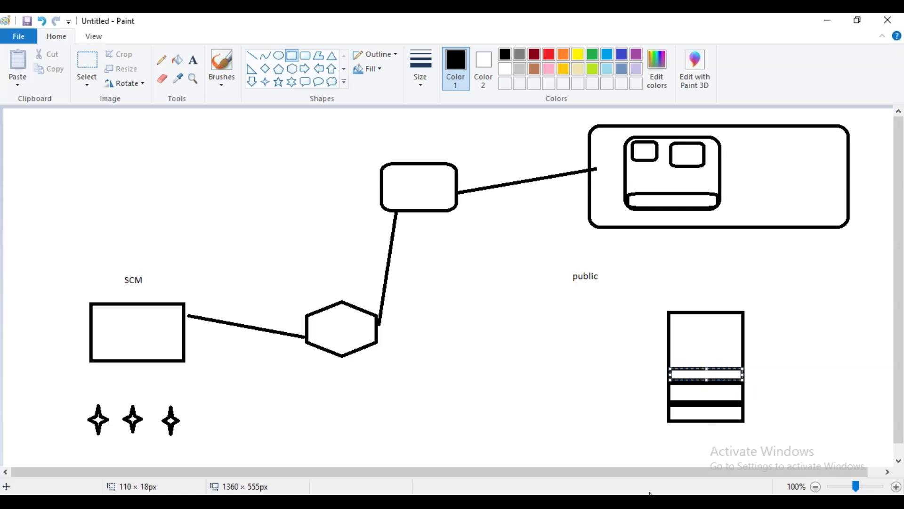
{"action": "left_click", "coordinate": [535, 500]}
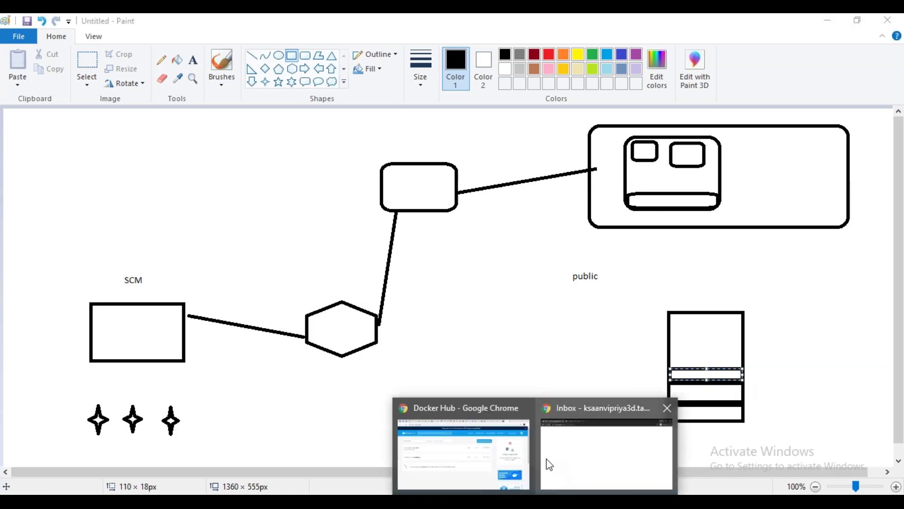
{"action": "left_click", "coordinate": [484, 458]}
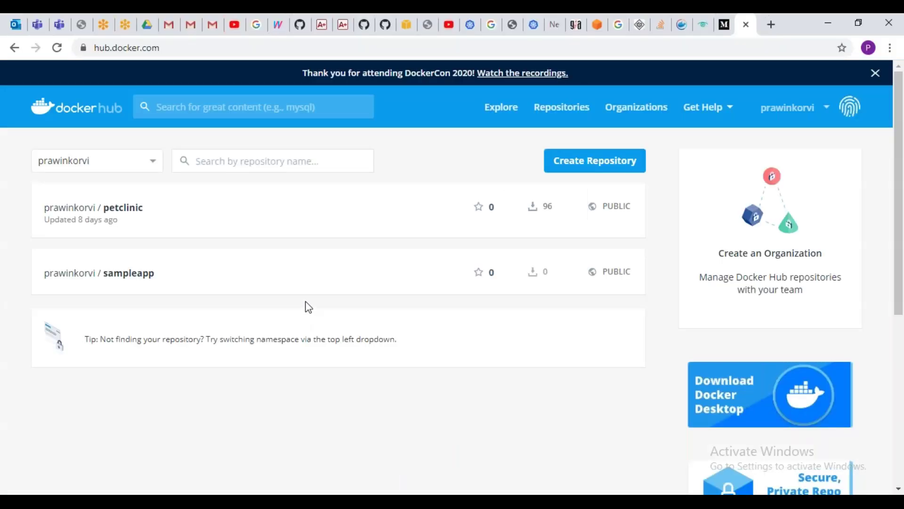
Search Docker Hub for 'mysql' images
{"action": "left_click", "coordinate": [201, 112]}
{"action": "type", "text": "mysql"}
{"action": "key", "text": "Return"}
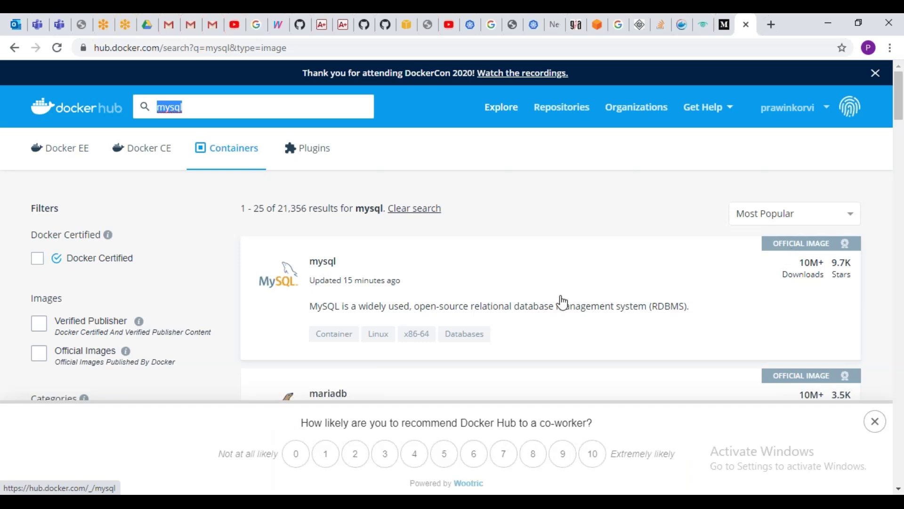
{"action": "scroll", "coordinate": [561, 302], "scroll_direction": "down", "scroll_amount": 1}
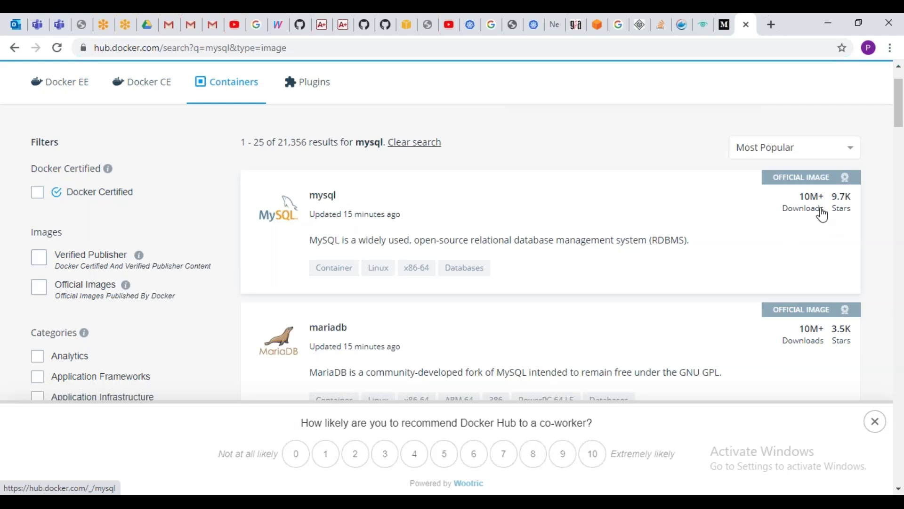
Read the official mysql image page, selecting its 'docker pull mysql' command, then go back to results
{"action": "left_click", "coordinate": [322, 201]}
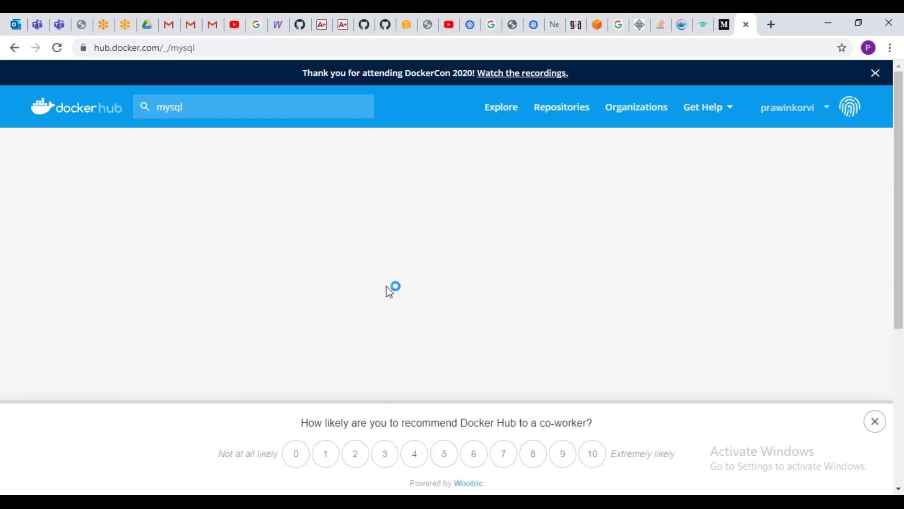
{"action": "left_click_drag", "start_coordinate": [611, 305], "coordinate": [713, 305]}
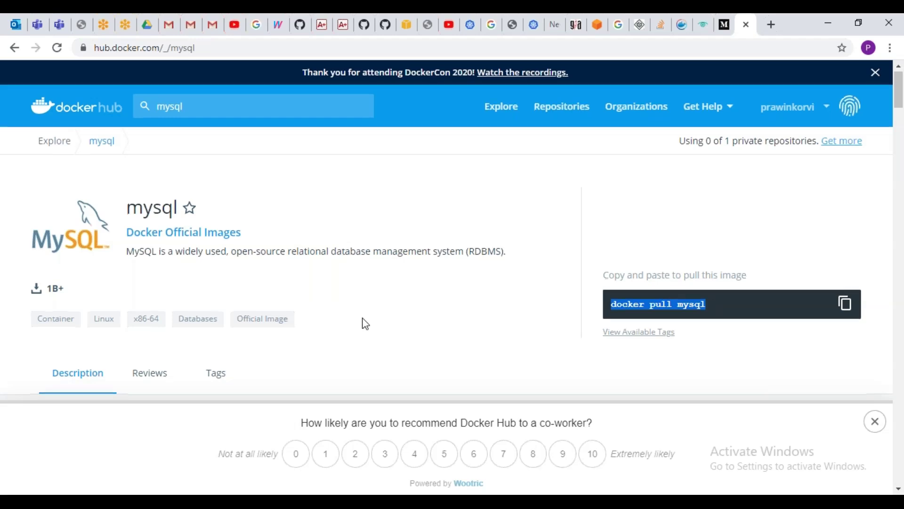
{"action": "scroll", "coordinate": [365, 324], "scroll_direction": "down", "scroll_amount": 8}
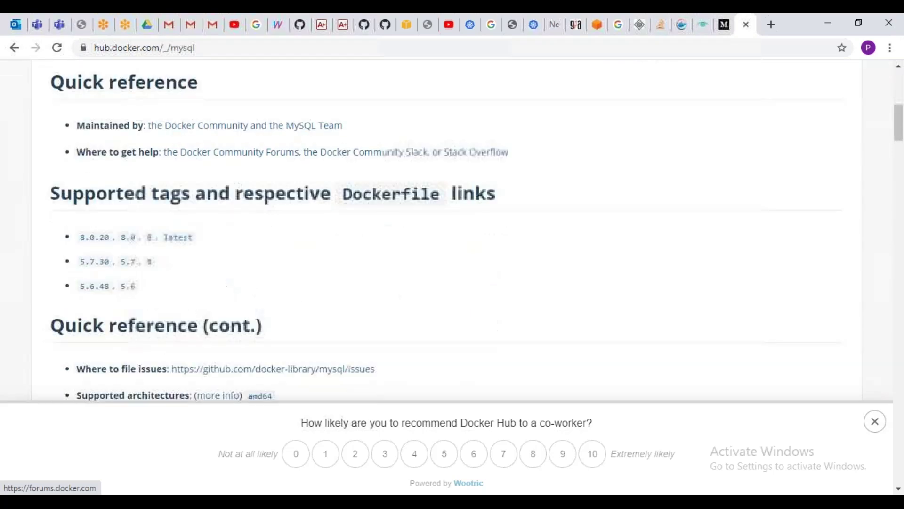
{"action": "scroll", "coordinate": [221, 288], "scroll_direction": "down", "scroll_amount": 8}
{"action": "scroll", "coordinate": [223, 288], "scroll_direction": "down", "scroll_amount": 5}
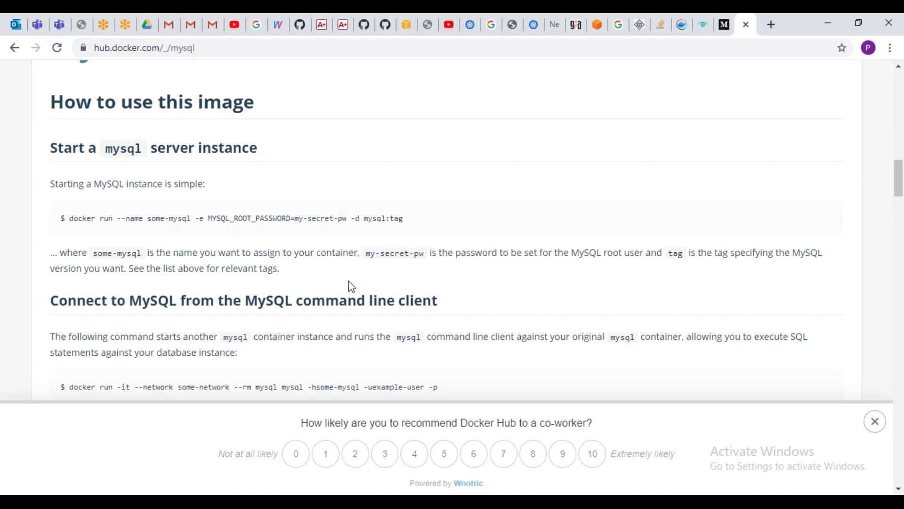
{"action": "scroll", "coordinate": [350, 282], "scroll_direction": "down", "scroll_amount": 4}
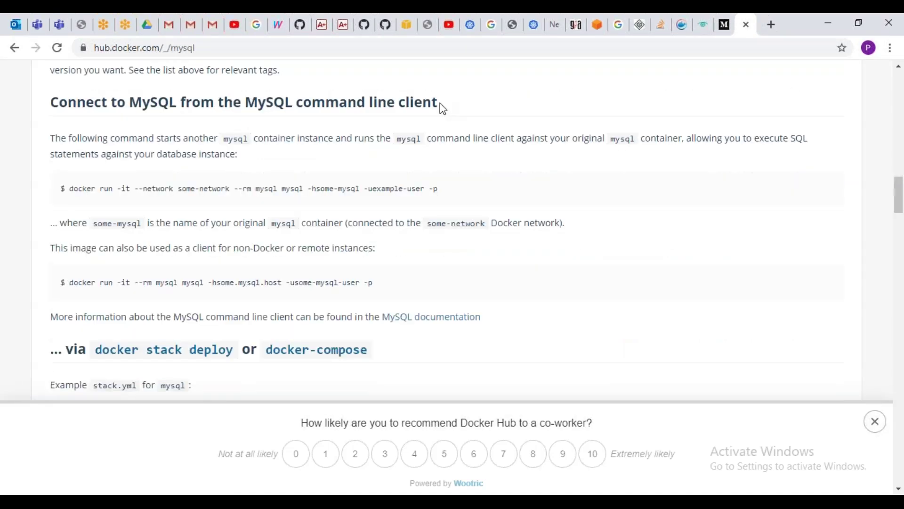
{"action": "scroll", "coordinate": [238, 253], "scroll_direction": "down", "scroll_amount": 5}
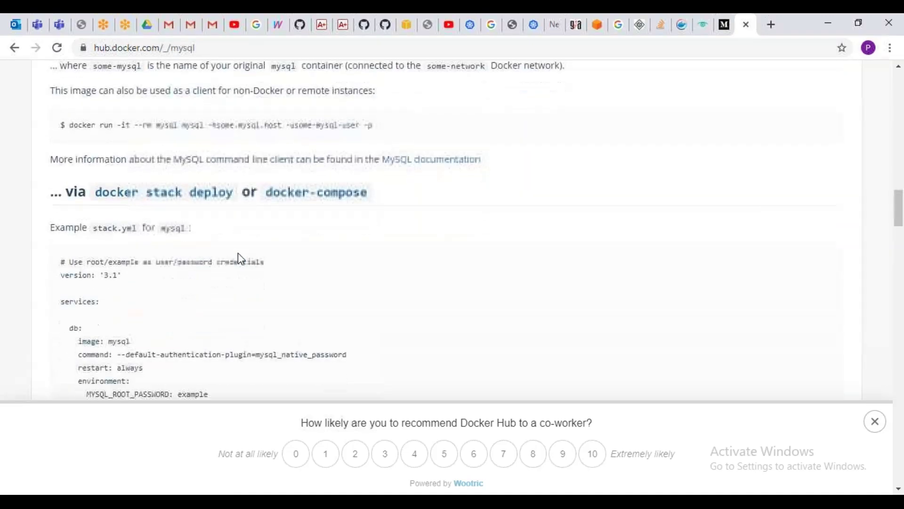
{"action": "scroll", "coordinate": [247, 262], "scroll_direction": "up", "scroll_amount": 12}
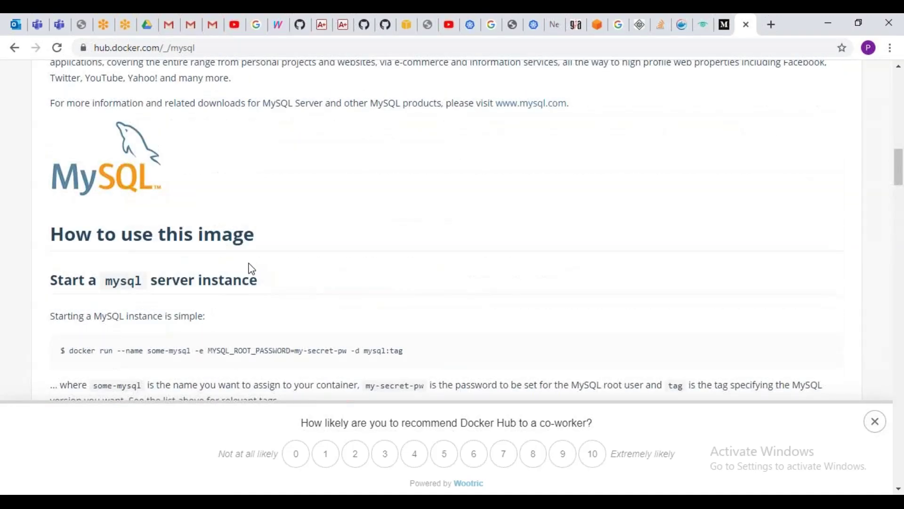
{"action": "scroll", "coordinate": [251, 266], "scroll_direction": "up", "scroll_amount": 10}
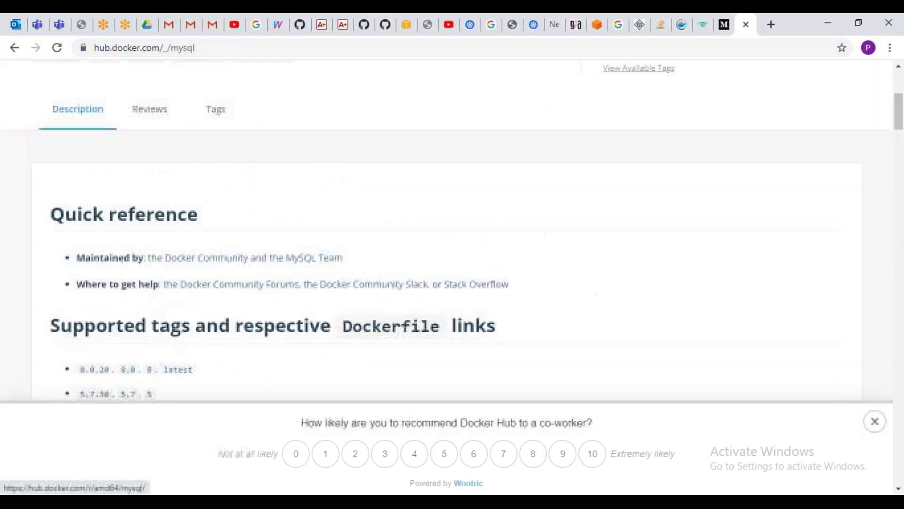
{"action": "scroll", "coordinate": [251, 235], "scroll_direction": "up", "scroll_amount": 4}
{"action": "left_click", "coordinate": [14, 47]}
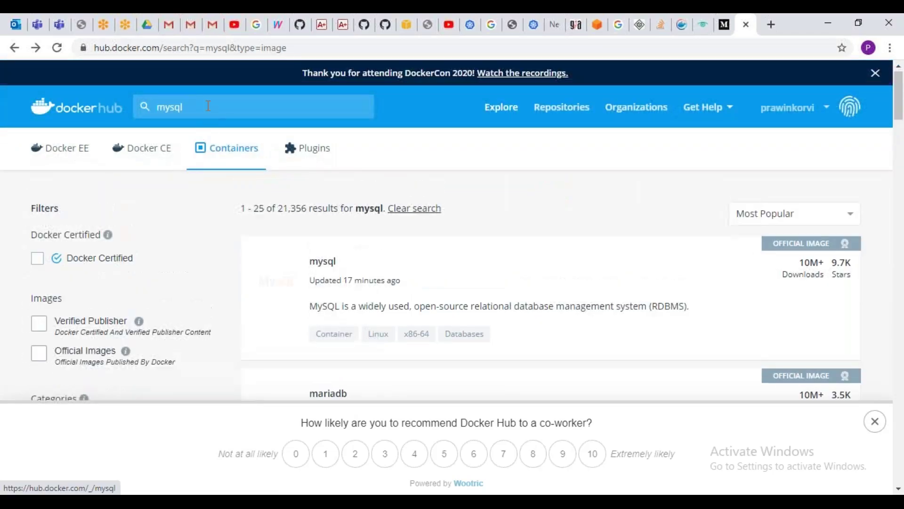
Replace the search term 'mysql' with 'jenkins' and run the search
{"action": "left_click", "coordinate": [212, 111]}
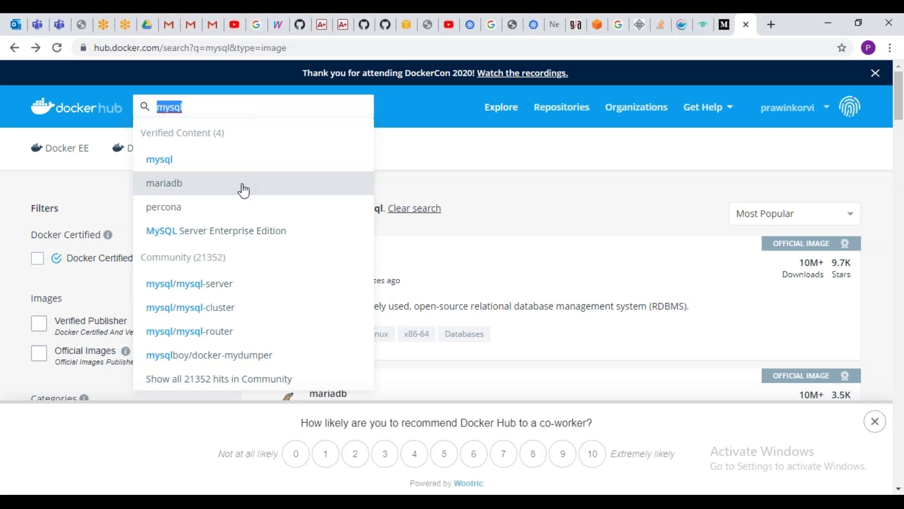
{"action": "type", "text": "jenkins"}
{"action": "key", "text": "Return"}
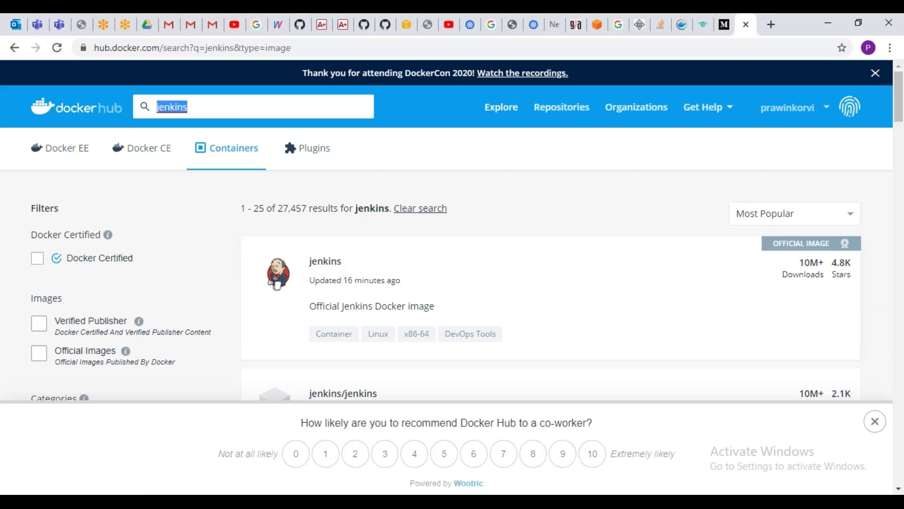
Type 'base oS', 'JAVA' and 'JENKINS' into the stacked bars, bottom to top
{"action": "left_click", "coordinate": [733, 453]}
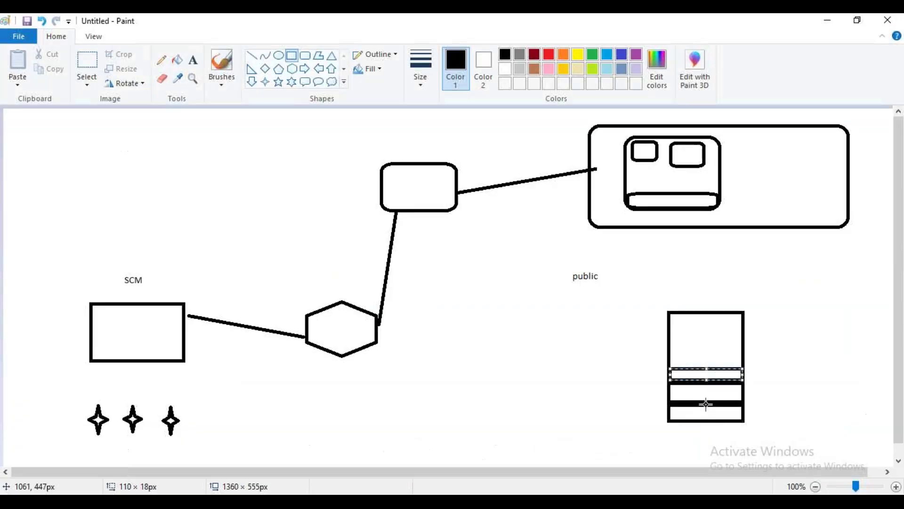
{"action": "left_click", "coordinate": [193, 60]}
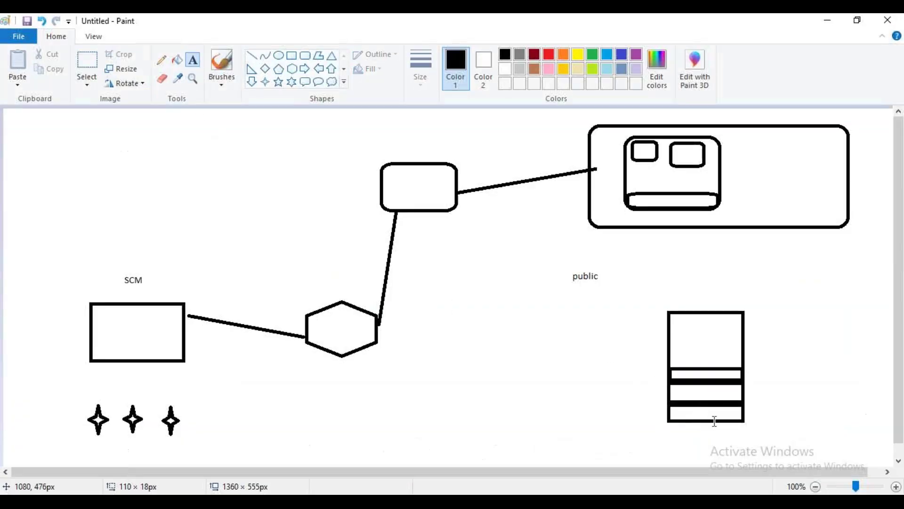
{"action": "left_click", "coordinate": [697, 413]}
{"action": "type", "text": "bas"}
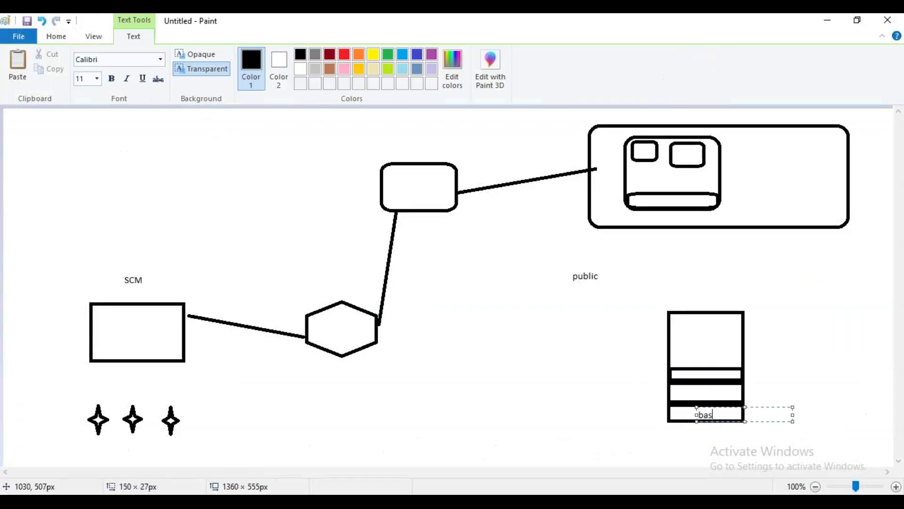
{"action": "type", "text": "e oS"}
{"action": "left_click", "coordinate": [689, 393]}
{"action": "left_click", "coordinate": [689, 392]}
{"action": "type", "text": "JAVA"}
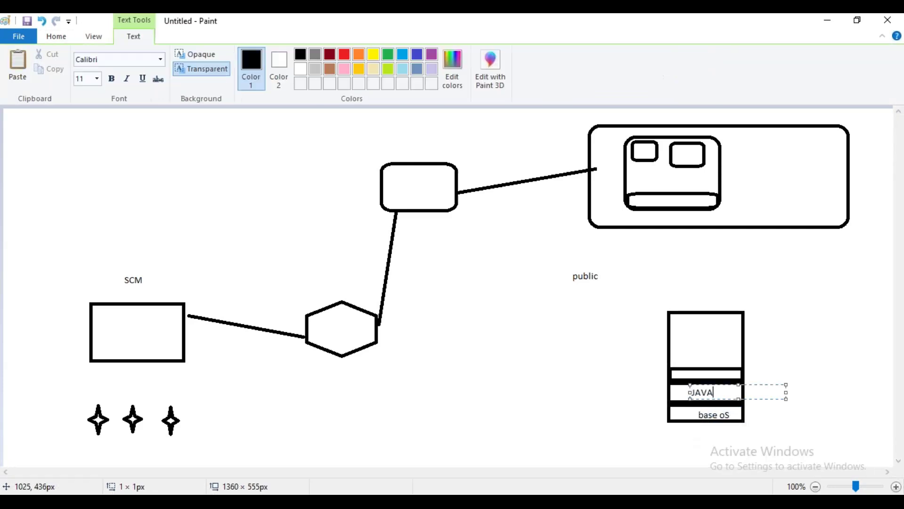
{"action": "left_click", "coordinate": [689, 370]}
{"action": "left_click", "coordinate": [689, 371]}
{"action": "type", "text": "JENKINS"}
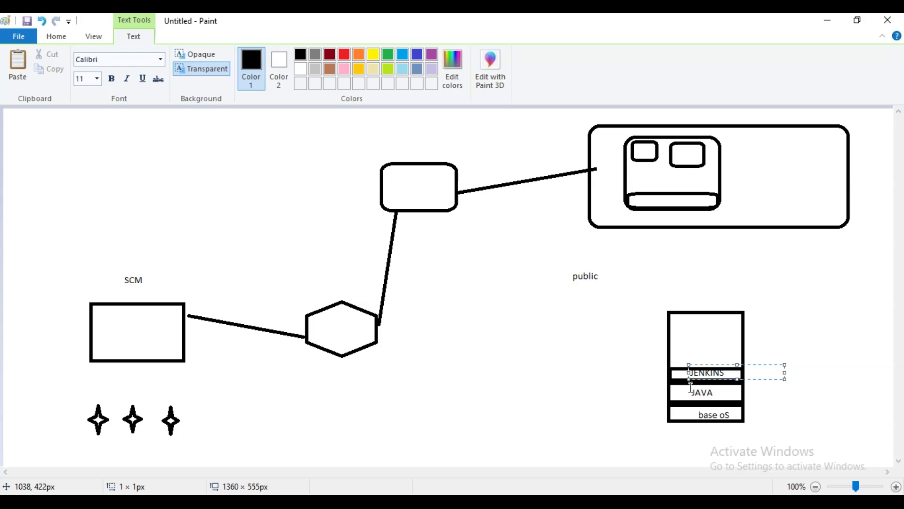
{"action": "key", "text": "alt+Tab"}
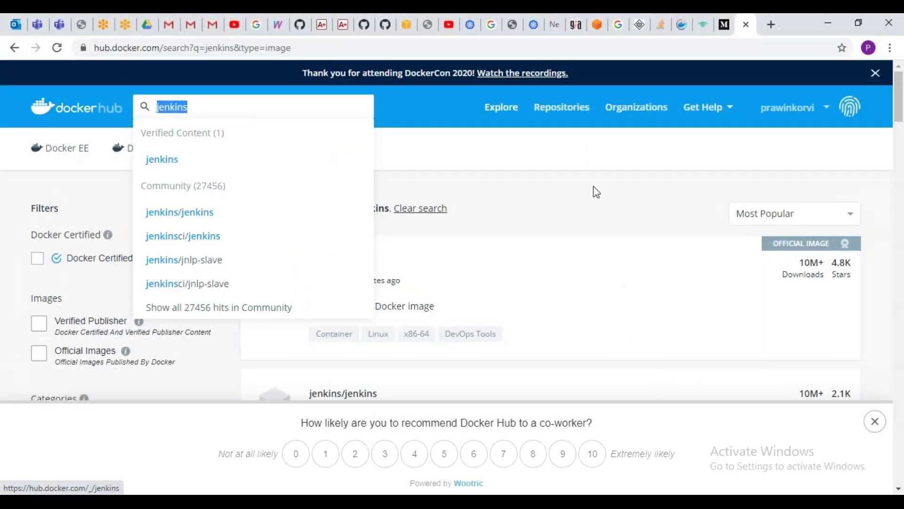
{"action": "left_click", "coordinate": [580, 154]}
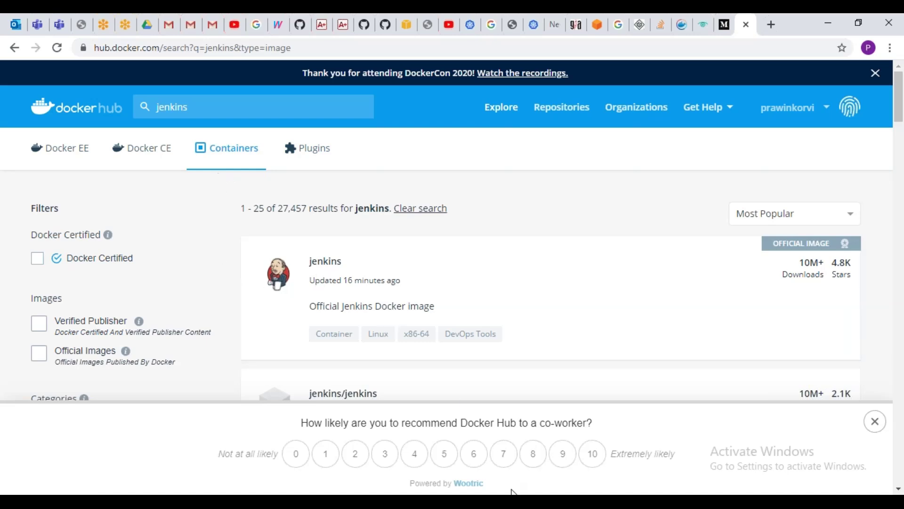
{"action": "mouse_move", "coordinate": [513, 494]}
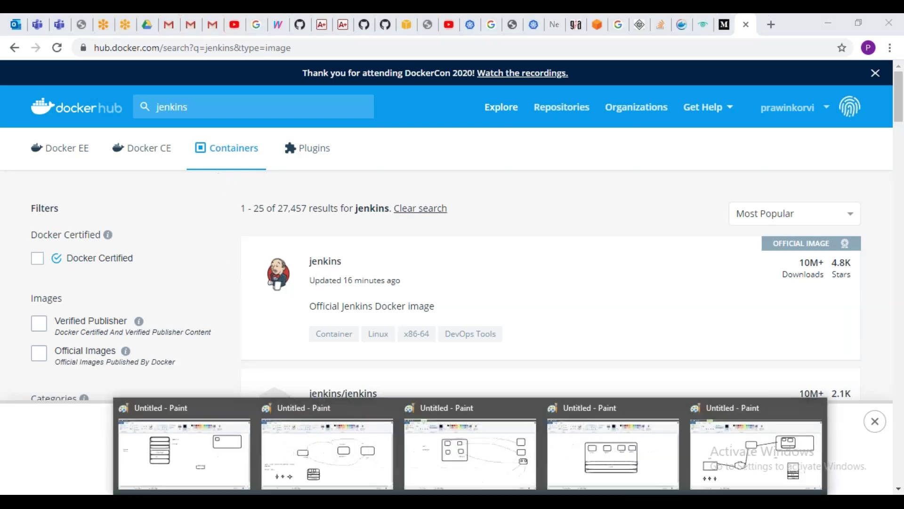
Add the text label 'war' just below the small rounded box
{"action": "left_click", "coordinate": [767, 453]}
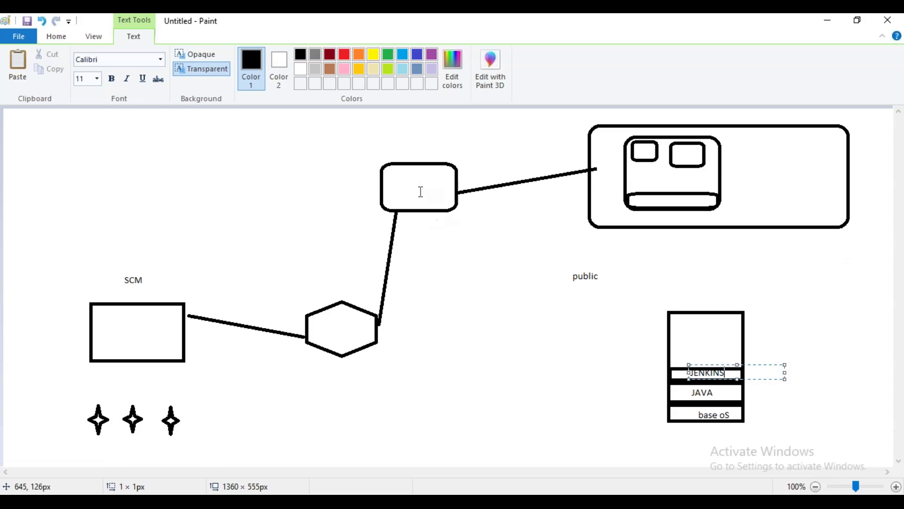
{"action": "left_click", "coordinate": [425, 222]}
{"action": "left_click", "coordinate": [425, 222]}
{"action": "type", "text": "war"}
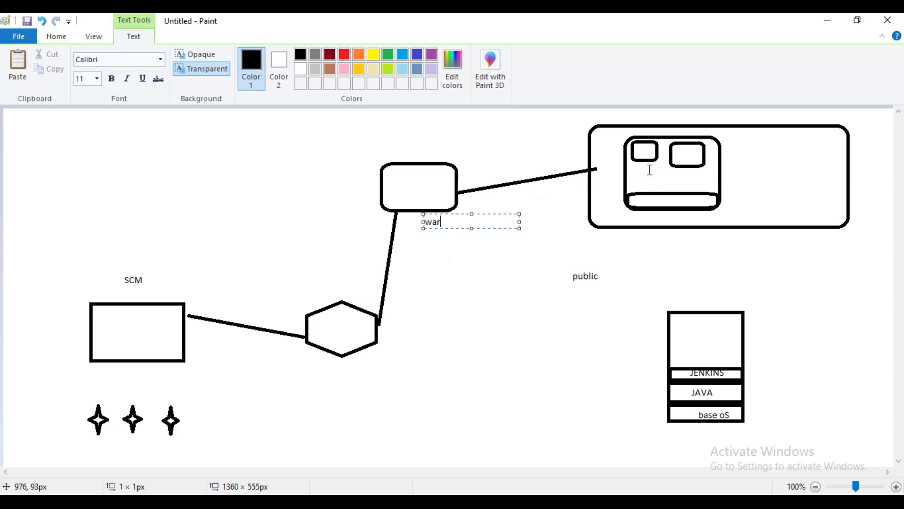
Draw a small rounded rectangle on the line leading to the large box
{"action": "left_click", "coordinate": [56, 38]}
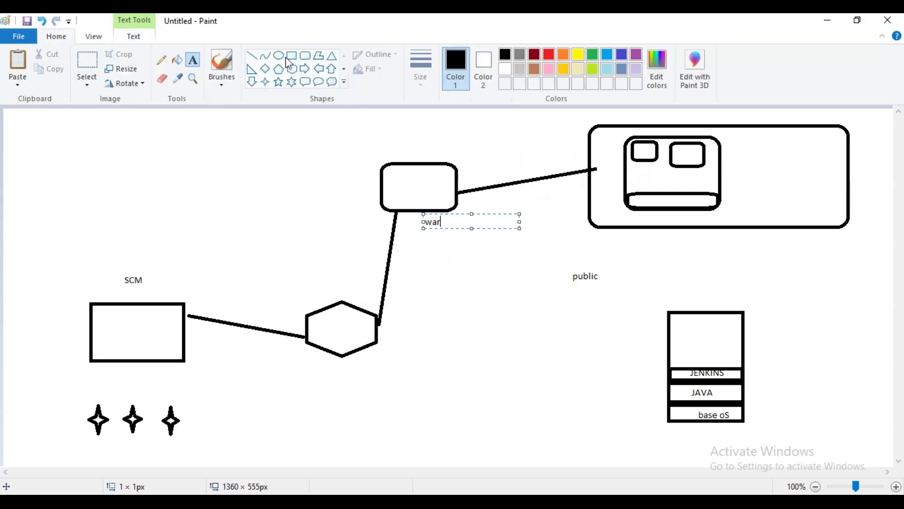
{"action": "left_click", "coordinate": [305, 55]}
{"action": "left_click_drag", "start_coordinate": [490, 158], "coordinate": [545, 202]}
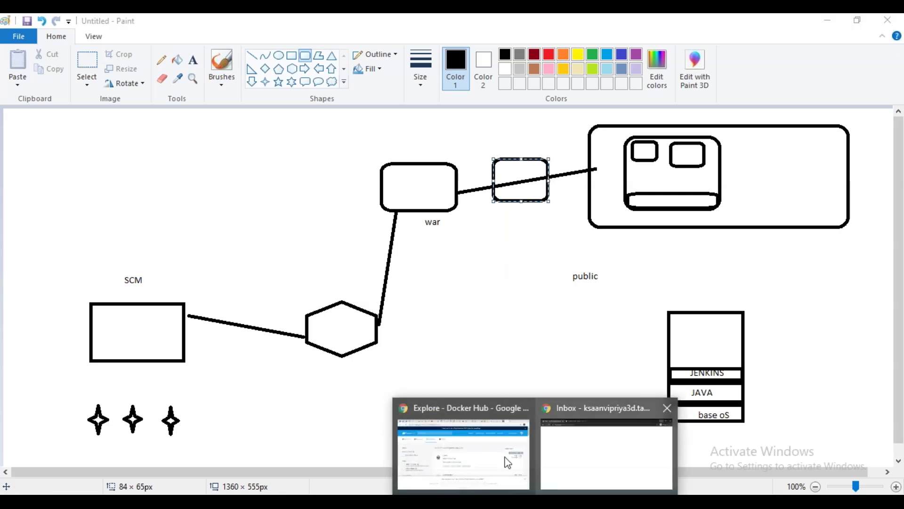
{"action": "left_click", "coordinate": [504, 460]}
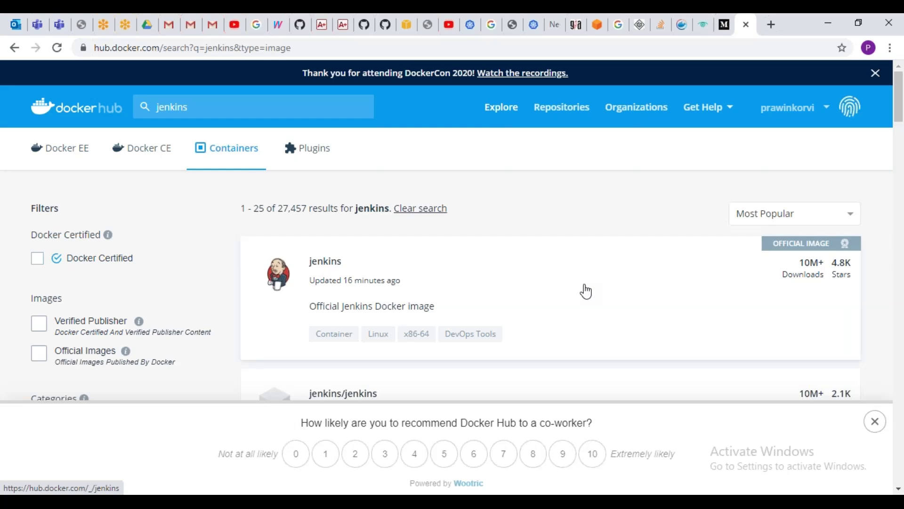
Switch from the Docker Hub jenkins results to the MobaXterm terminal
{"action": "key", "text": "alt+Tab"}
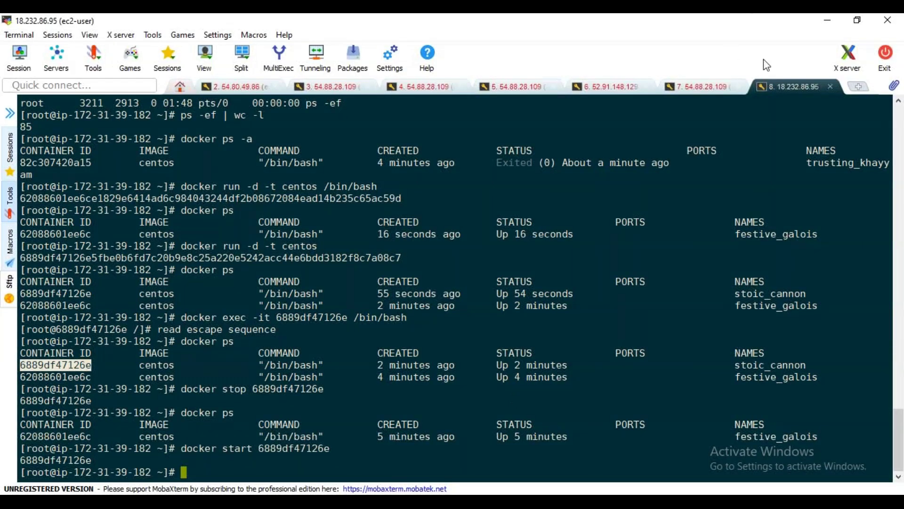
Duplicate the server session tab and become root with 'sudo su -'
{"action": "right_click", "coordinate": [794, 84]}
{"action": "left_click", "coordinate": [822, 117]}
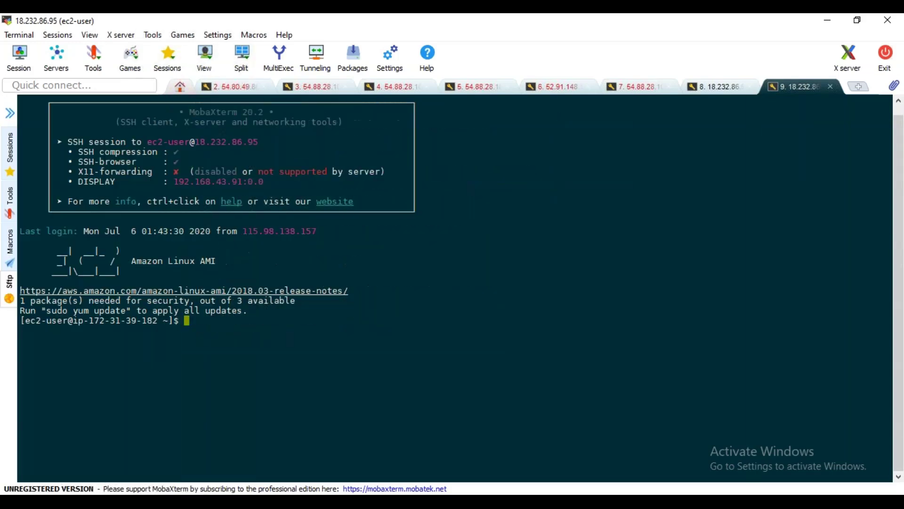
{"action": "type", "text": "sudo su -"}
{"action": "key", "text": "Return"}
Run 'docker images' and select the listed centos image name
{"action": "type", "text": "docker images"}
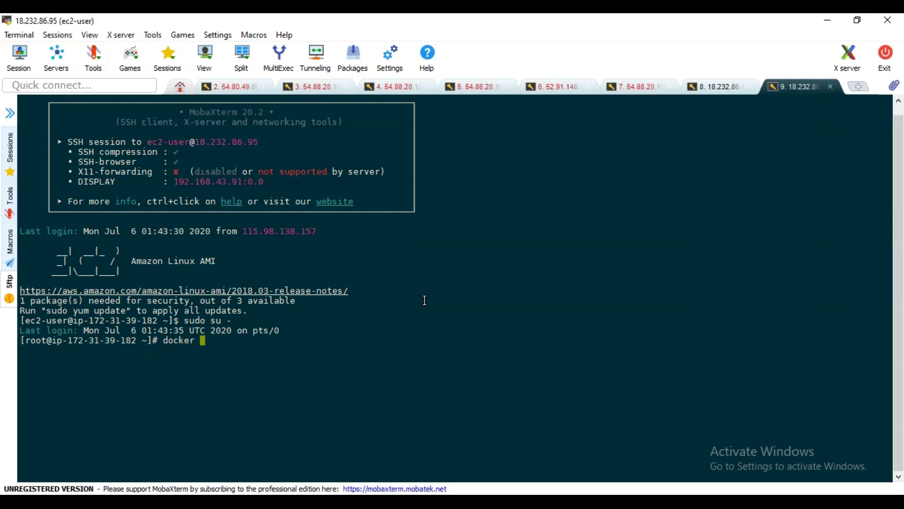
{"action": "key", "text": "Return"}
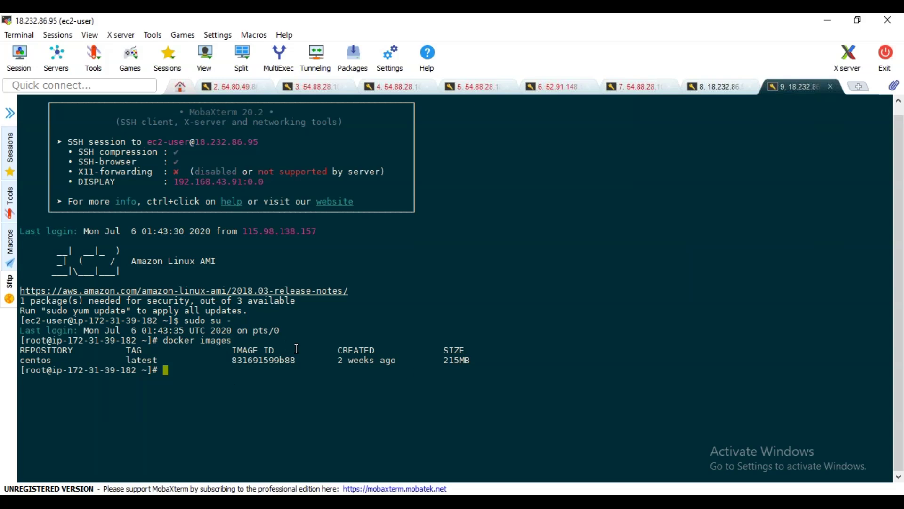
{"action": "double_click", "coordinate": [46, 361]}
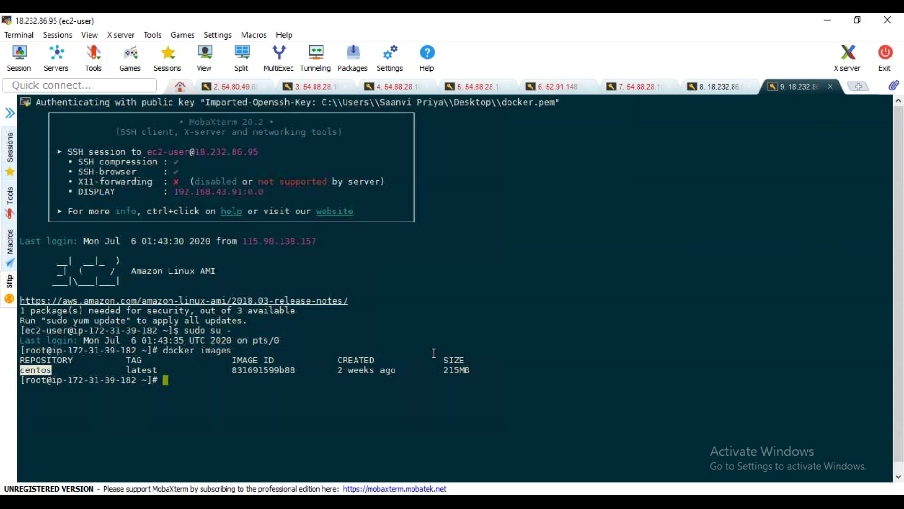
{"action": "left_click", "coordinate": [721, 88]}
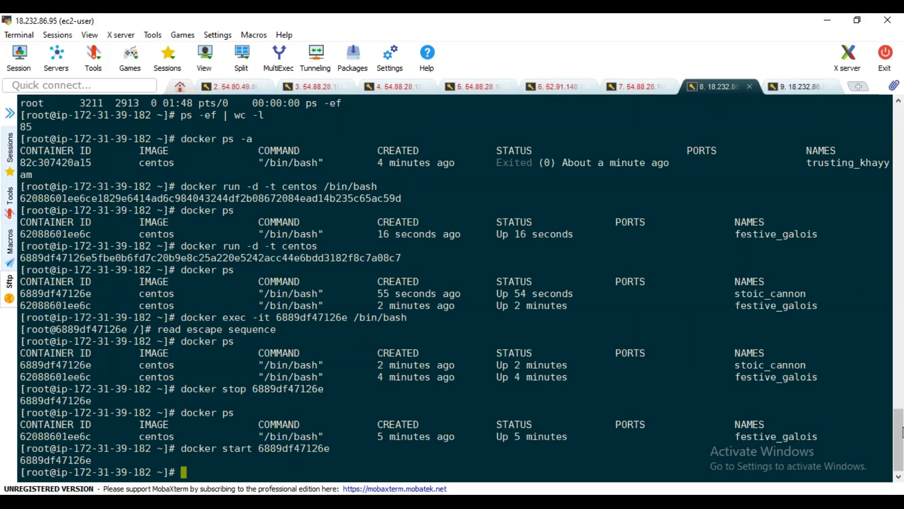
{"action": "scroll", "coordinate": [900, 439], "scroll_direction": "up", "scroll_amount": 1}
{"action": "left_click_drag", "start_coordinate": [899, 438], "coordinate": [901, 187]}
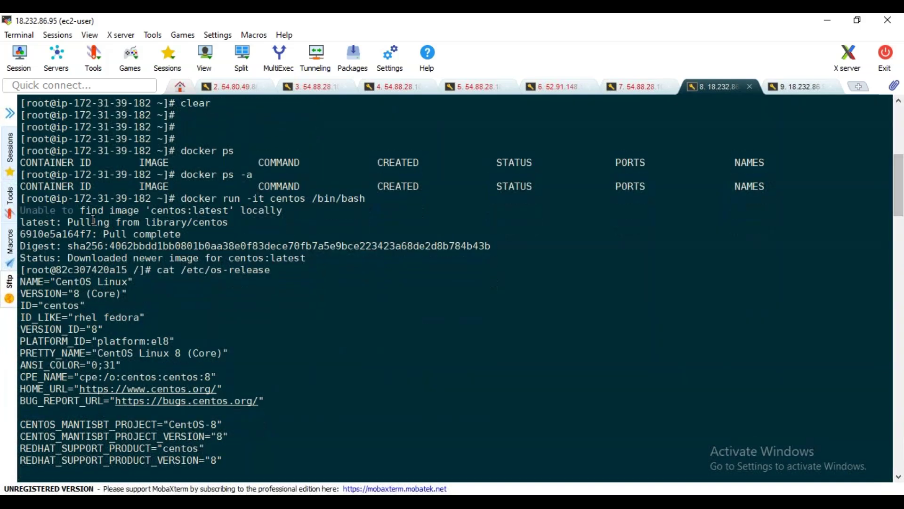
{"action": "left_click_drag", "start_coordinate": [21, 195], "coordinate": [317, 246]}
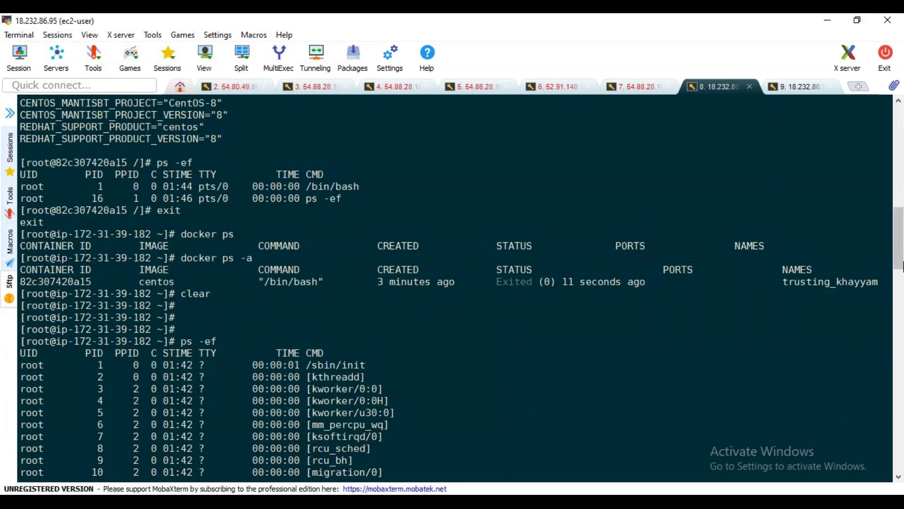
{"action": "left_click_drag", "start_coordinate": [902, 266], "coordinate": [902, 432]}
{"action": "left_click_drag", "start_coordinate": [183, 233], "coordinate": [379, 234]}
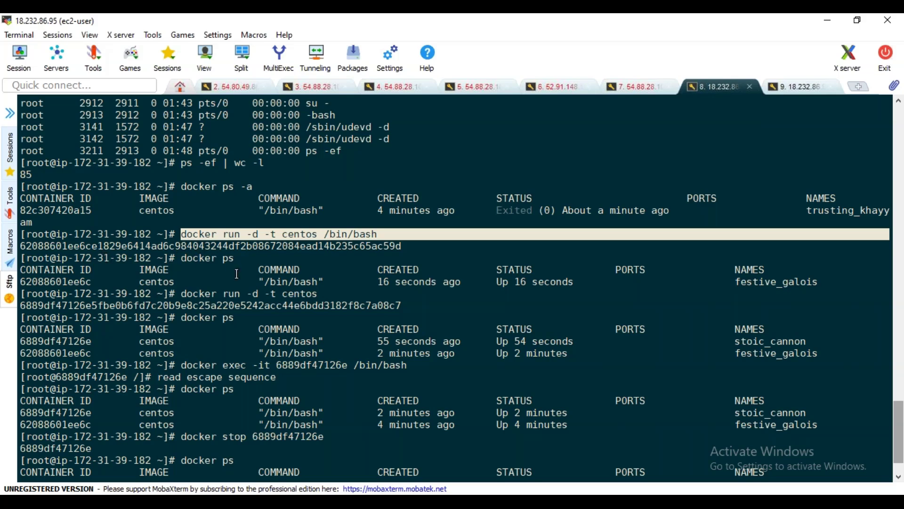
{"action": "scroll", "coordinate": [238, 273], "scroll_direction": "down", "scroll_amount": 2}
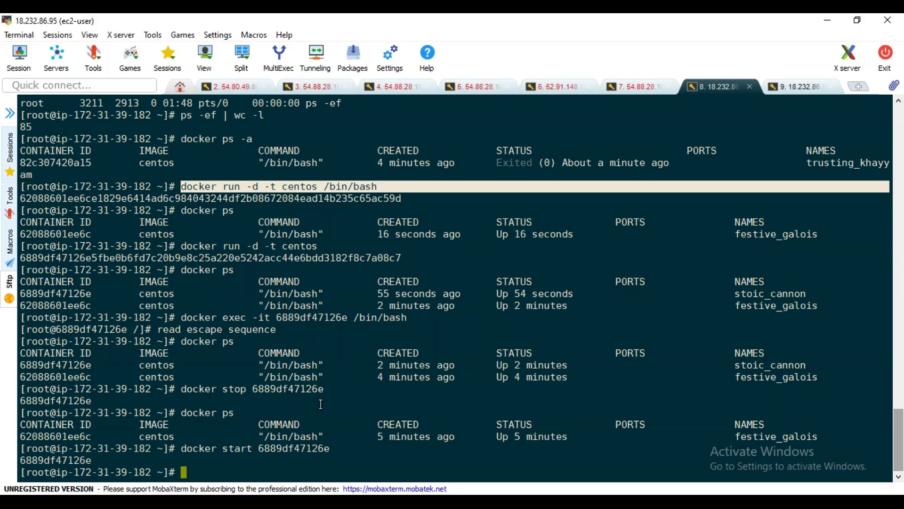
{"action": "left_click", "coordinate": [796, 87]}
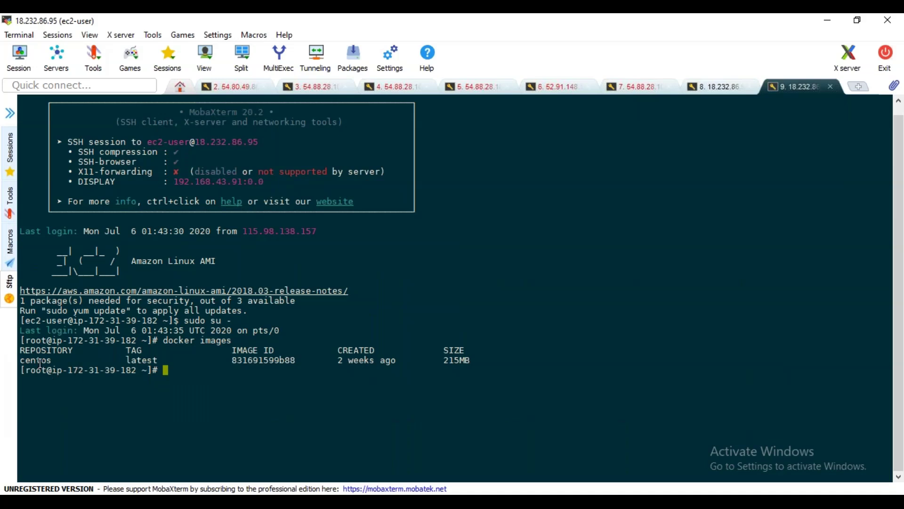
{"action": "double_click", "coordinate": [144, 361]}
{"action": "double_click", "coordinate": [43, 361]}
{"action": "mouse_move", "coordinate": [540, 492]}
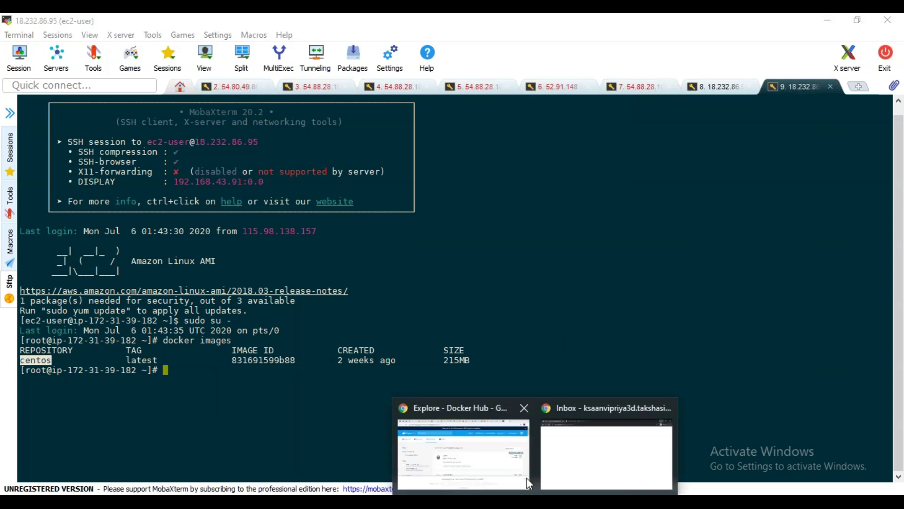
Bring the Docker Hub jenkins results to the front, then return to MobaXterm
{"action": "left_click", "coordinate": [526, 478]}
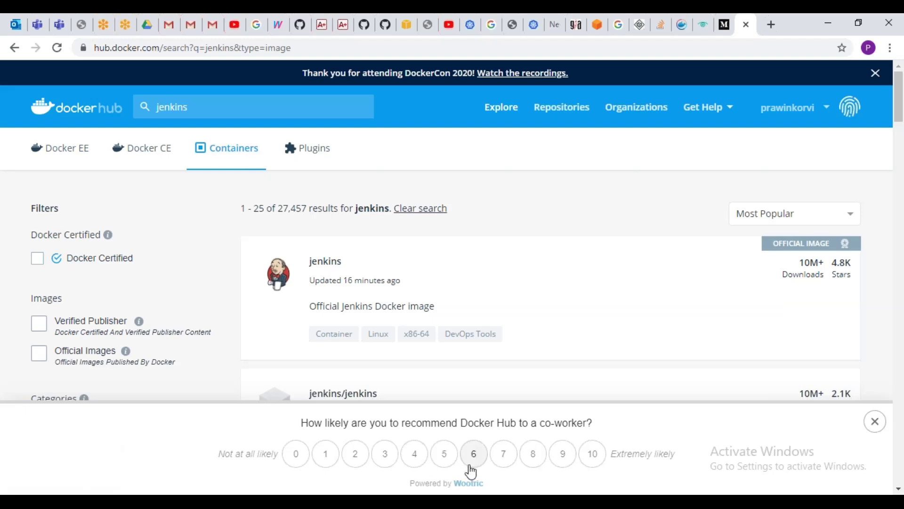
{"action": "key", "text": "alt+Tab"}
Go to /var/lib/docker and list its contents with ls -ltr
{"action": "type", "text": "cd /var/li"}
{"action": "key", "text": "Tab"}
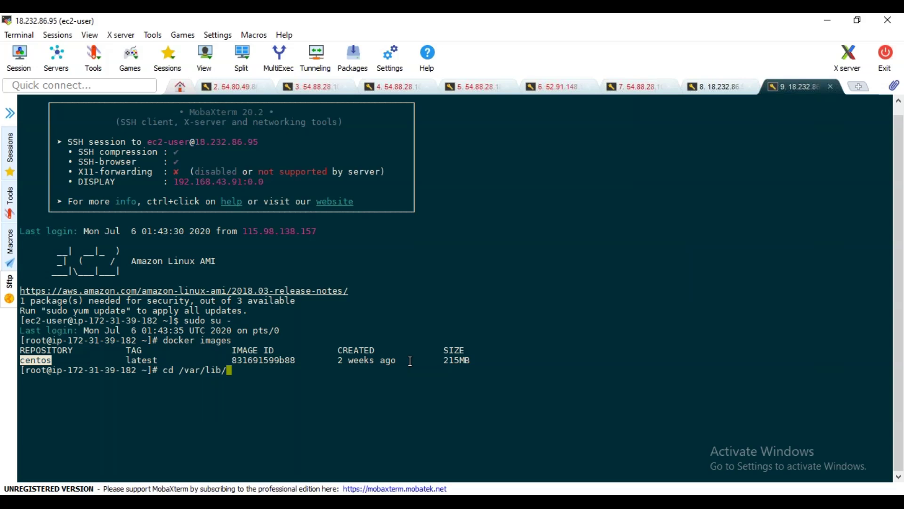
{"action": "type", "text": "do"}
{"action": "key", "text": "Tab"}
{"action": "key", "text": "Return"}
{"action": "type", "text": "ls -ltr"}
{"action": "key", "text": "Return"}
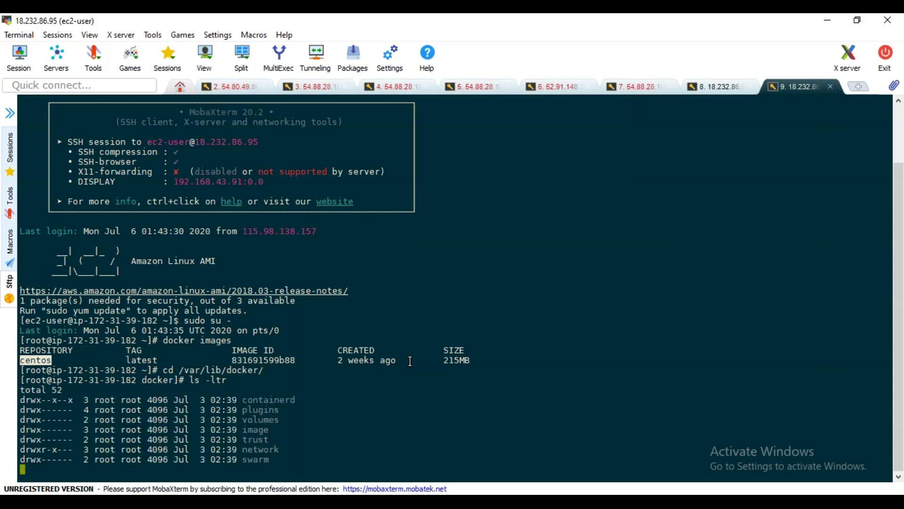
Descend into image/ and then overlay2/, listing each folder with ls -ltr
{"action": "type", "text": "cd im"}
{"action": "key", "text": "Tab"}
{"action": "key", "text": "Return"}
{"action": "type", "text": "ls -ltr"}
{"action": "key", "text": "Return"}
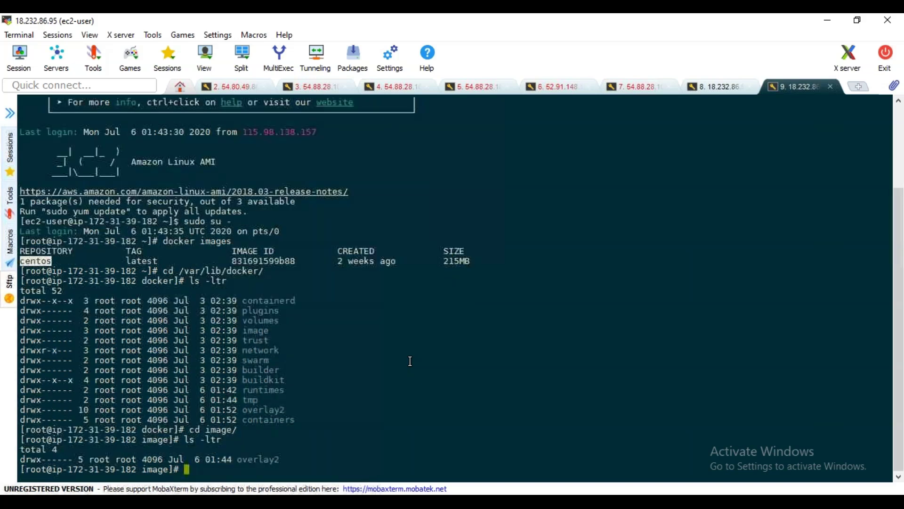
{"action": "key", "text": "Tab"}
{"action": "key", "text": "Return"}
{"action": "type", "text": "ls -ltr"}
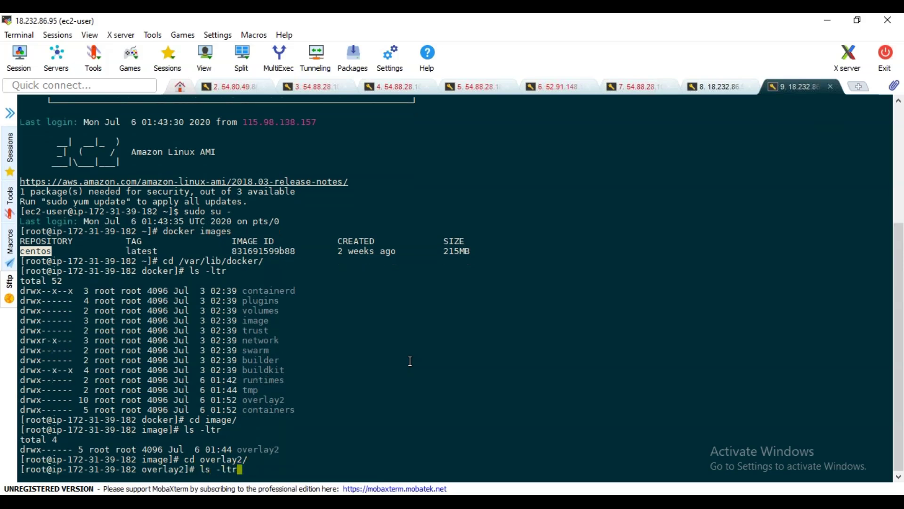
{"action": "key", "text": "Return"}
Enter the distribution folder and list its contents
{"action": "type", "text": "cd di"}
{"action": "key", "text": "Tab"}
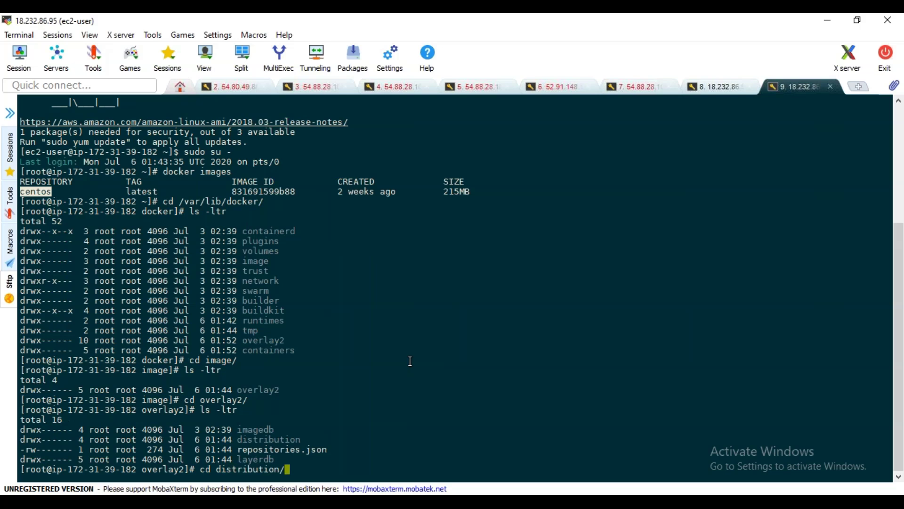
{"action": "key", "text": "Return"}
{"action": "type", "text": "ls -ltr"}
{"action": "key", "text": "Return"}
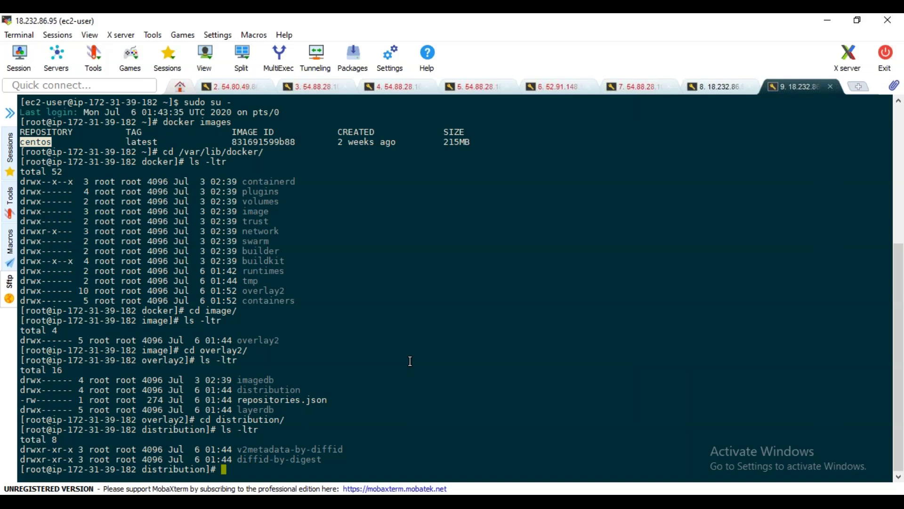
Descend into diffid-by-digest and then sha256, listing each down to the single digest file
{"action": "type", "text": "cd fi"}
{"action": "key", "text": "BackSpace"}
{"action": "key", "text": "BackSpace"}
{"action": "type", "text": "di"}
{"action": "key", "text": "Tab"}
{"action": "key", "text": "Return"}
{"action": "type", "text": "ls -ltr"}
{"action": "key", "text": "Return"}
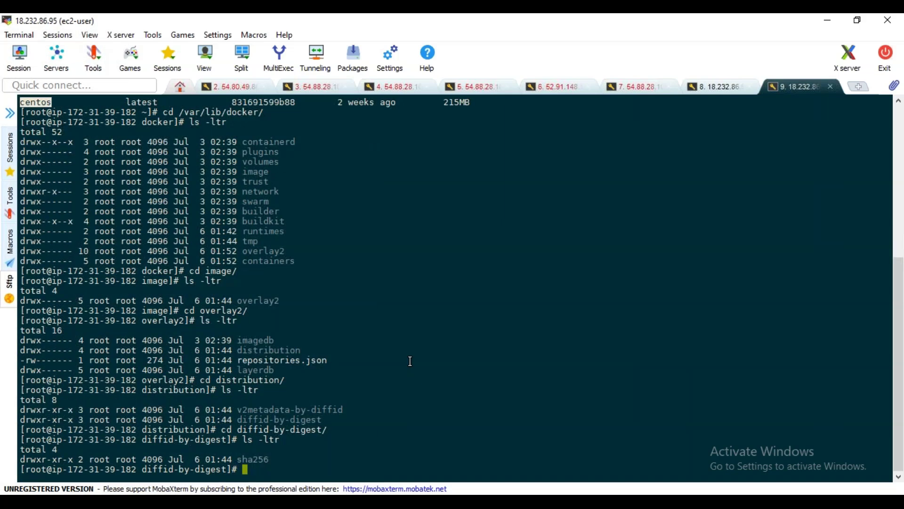
{"action": "type", "text": "cd s"}
{"action": "key", "text": "Tab"}
{"action": "key", "text": "Return"}
{"action": "type", "text": "ls -ltr"}
{"action": "key", "text": "Return"}
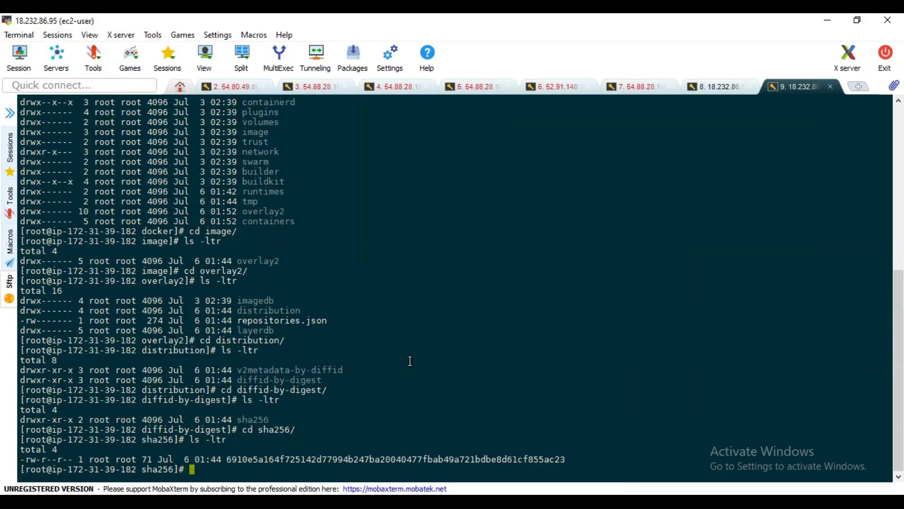
Climb back up through distribution to overlay2, listing both folders again
{"action": "type", "text": "cd .."}
{"action": "key", "text": "Return"}
{"action": "type", "text": "cd .."}
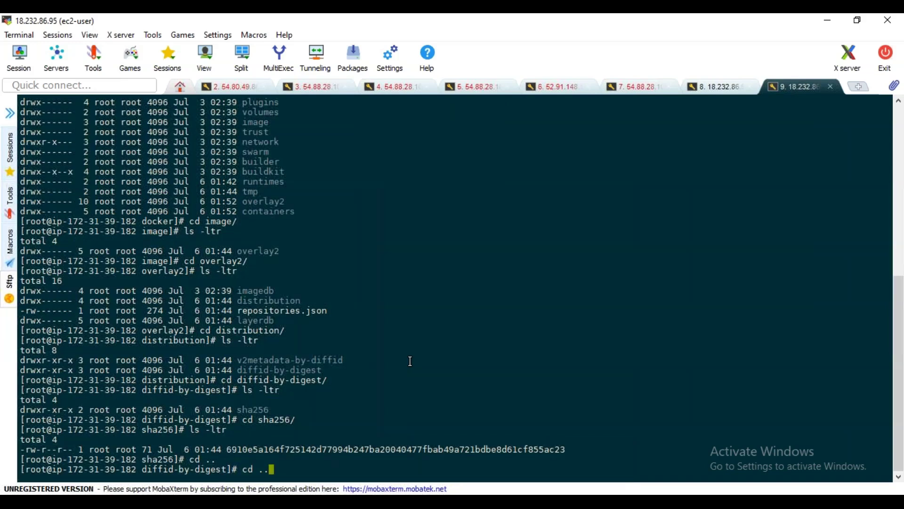
{"action": "key", "text": "Return"}
{"action": "type", "text": "ls -ltr"}
{"action": "key", "text": "Return"}
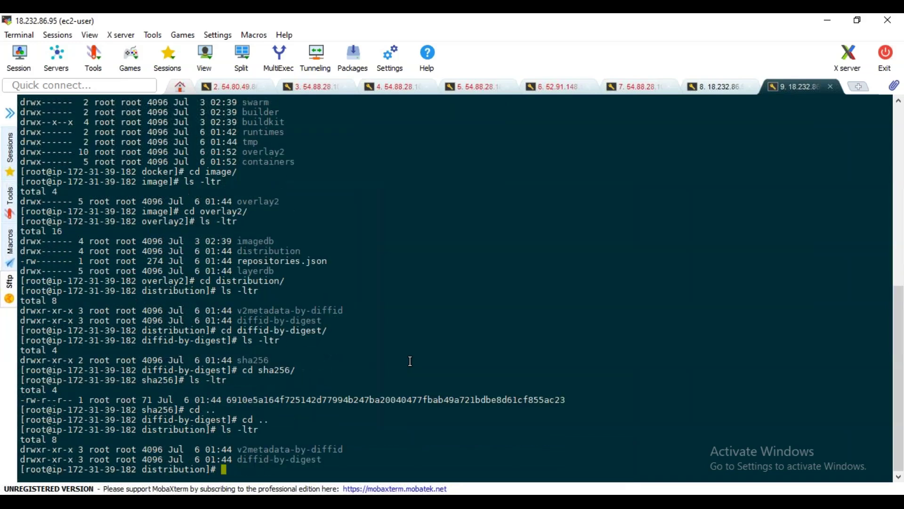
{"action": "type", "text": "cd .."}
{"action": "key", "text": "Return"}
{"action": "type", "text": "ls -ltr"}
{"action": "key", "text": "Return"}
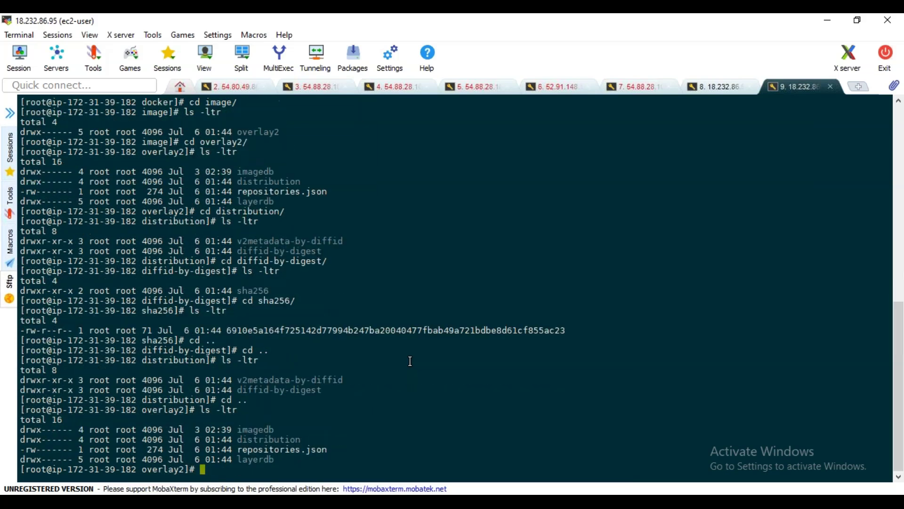
Go up to the image folder, list it, and print the current path with pwd
{"action": "type", "text": "cd"}
{"action": "scroll", "coordinate": [380, 285], "scroll_direction": "up", "scroll_amount": 3}
{"action": "scroll", "coordinate": [344, 329], "scroll_direction": "down", "scroll_amount": 3}
{"action": "scroll", "coordinate": [352, 333], "scroll_direction": "up", "scroll_amount": 6}
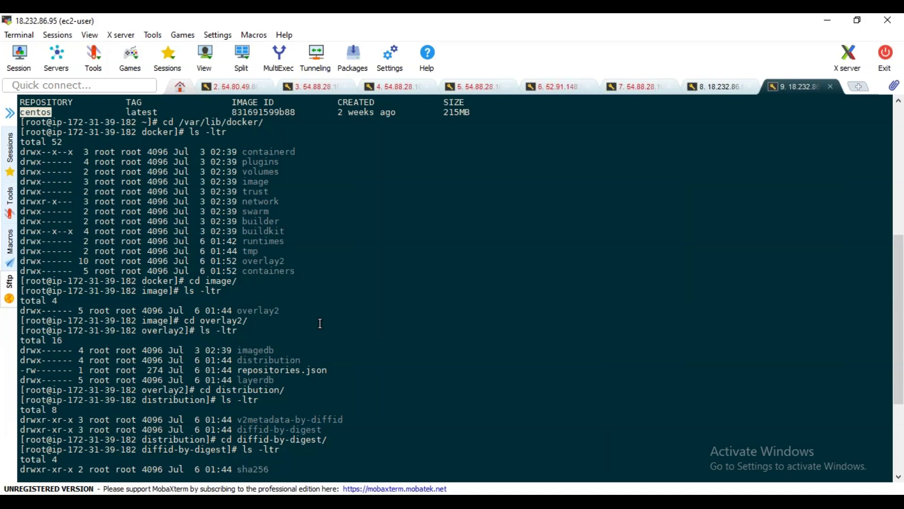
{"action": "scroll", "coordinate": [319, 324], "scroll_direction": "down", "scroll_amount": 6}
{"action": "type", "text": ".."}
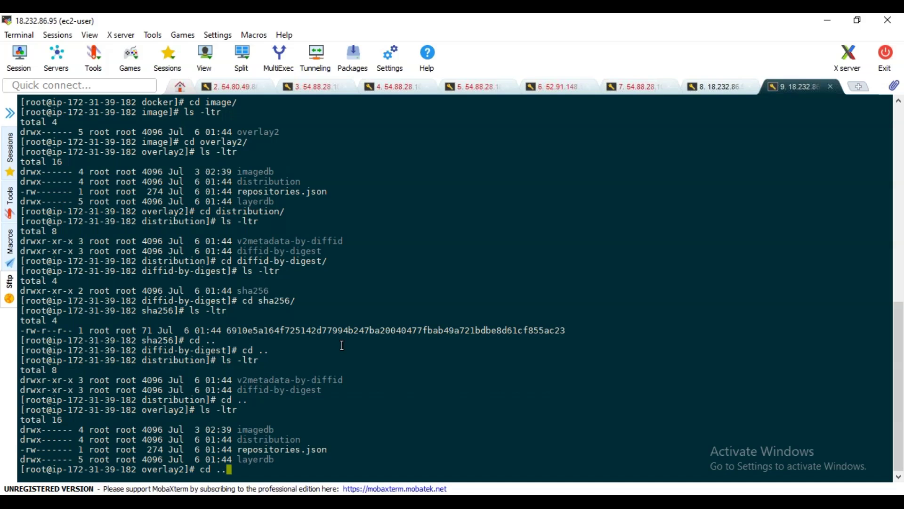
{"action": "key", "text": "Return"}
{"action": "type", "text": "ls -ltr"}
{"action": "key", "text": "Return"}
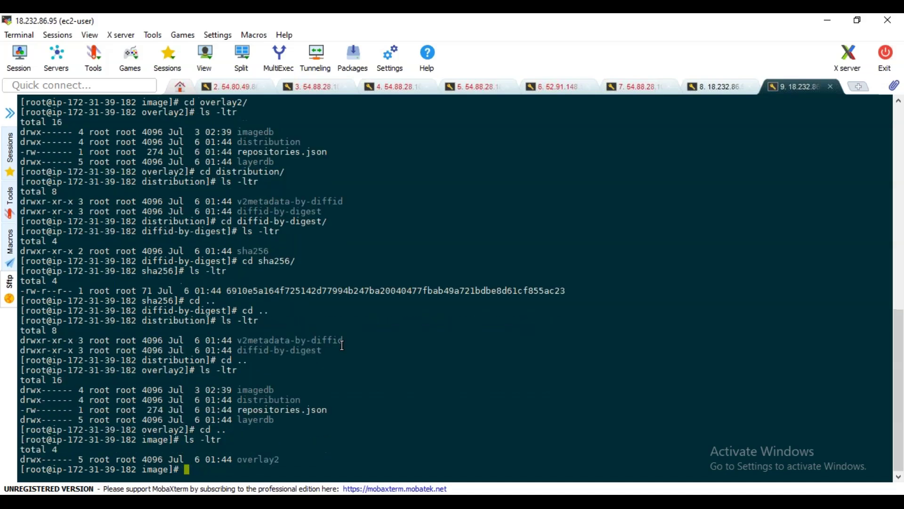
{"action": "type", "text": "ls -ltr"}
{"action": "key", "text": "Return"}
{"action": "type", "text": "pwd"}
{"action": "key", "text": "Return"}
Go up to /var/lib/docker and list its contents
{"action": "type", "text": "cd .."}
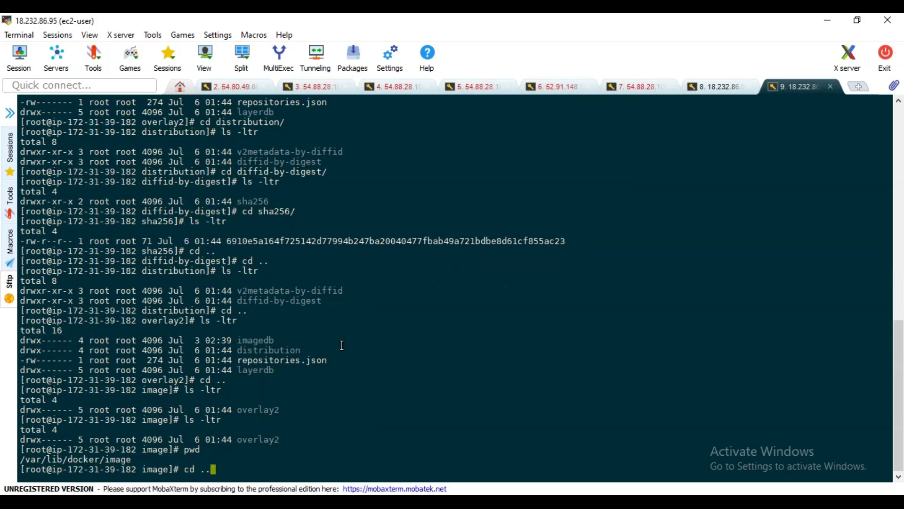
{"action": "key", "text": "Return"}
{"action": "type", "text": "ls -ltr"}
{"action": "key", "text": "Return"}
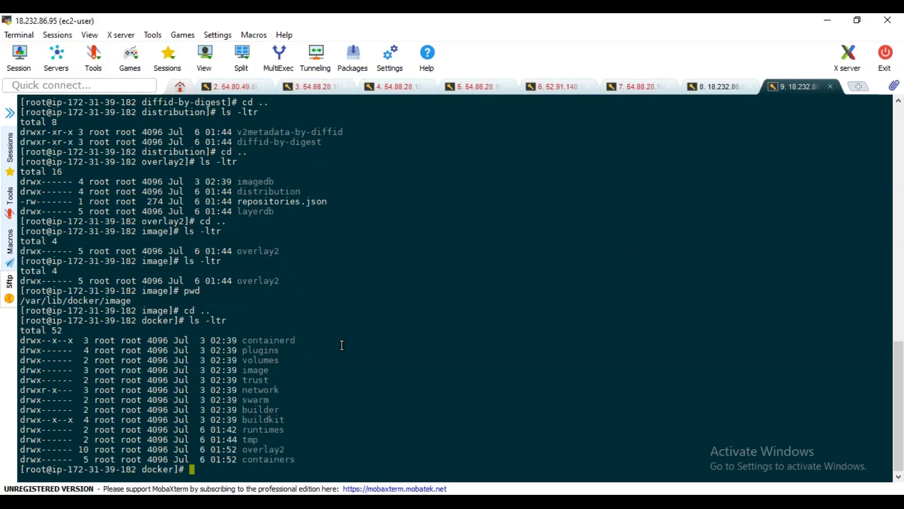
{"action": "double_click", "coordinate": [255, 370]}
Enter the containers/ folder and list its three container directories
{"action": "type", "text": "cd container"}
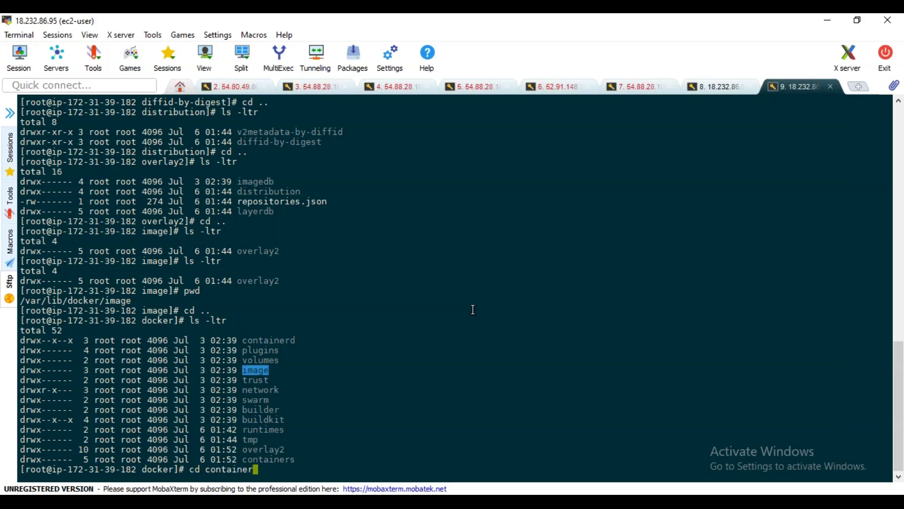
{"action": "key", "text": "Return"}
{"action": "type", "text": "ls"}
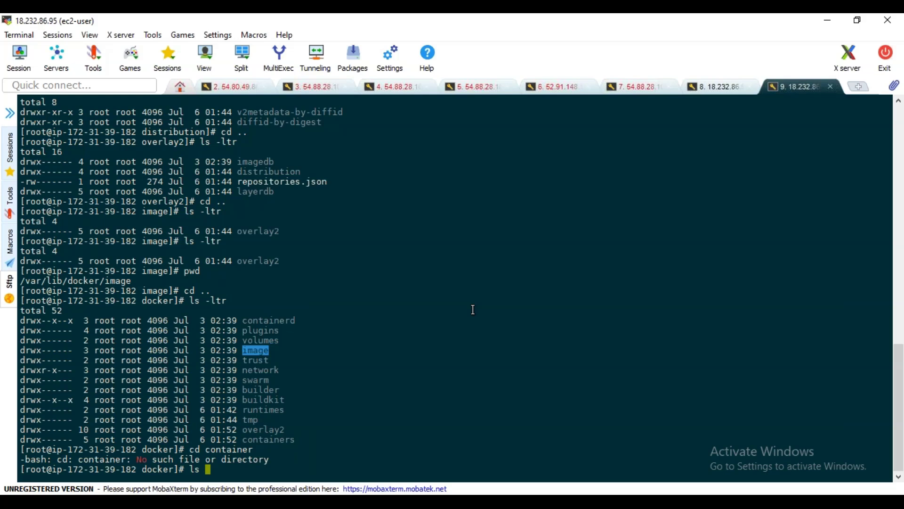
{"action": "key", "text": "BackSpace"}
{"action": "key", "text": "BackSpace"}
{"action": "type", "text": "cd containers/"}
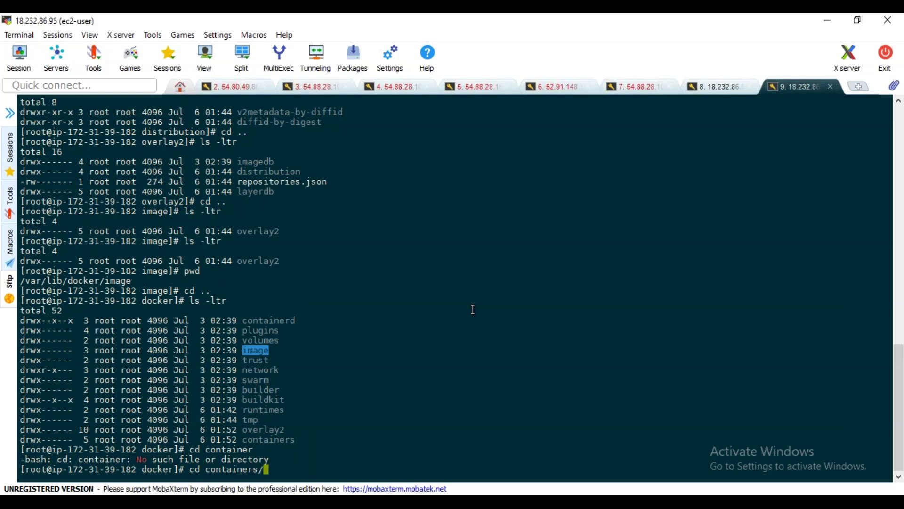
{"action": "key", "text": "Return"}
{"action": "type", "text": "ls -ltr"}
{"action": "key", "text": "Return"}
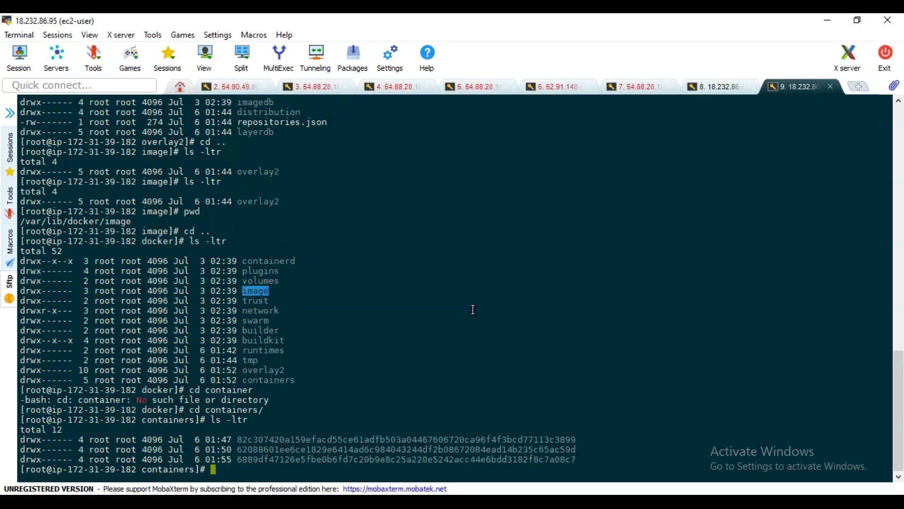
Return to /var/lib/docker and list its contents again
{"action": "type", "text": "cd .."}
{"action": "key", "text": "Return"}
{"action": "type", "text": "ls -ltr"}
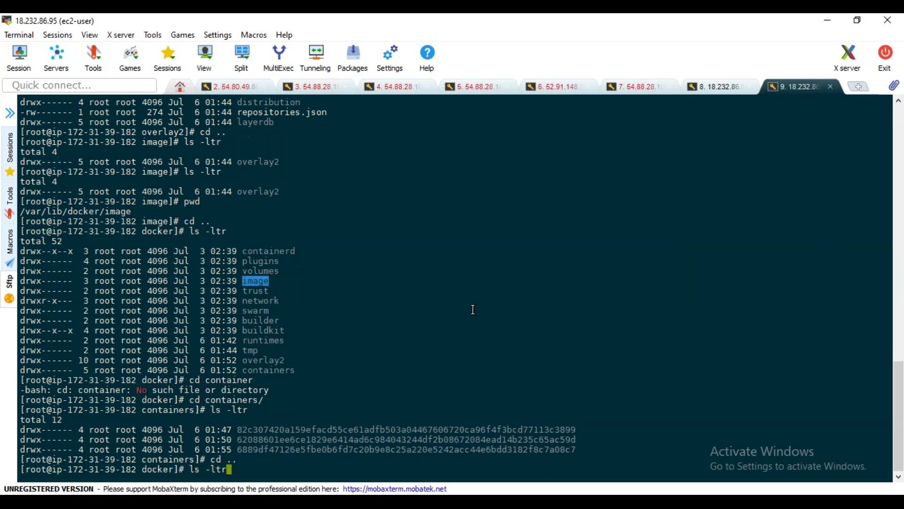
{"action": "key", "text": "Return"}
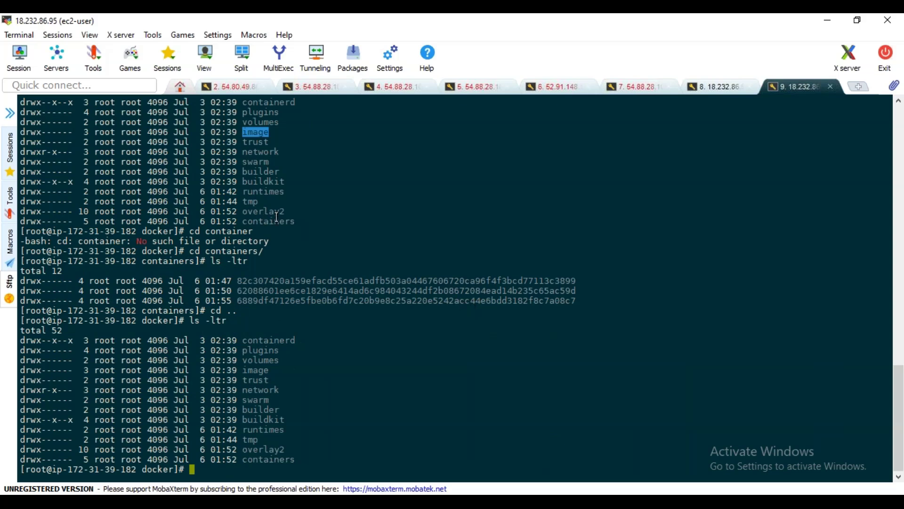
{"action": "scroll", "coordinate": [280, 200], "scroll_direction": "up", "scroll_amount": 1}
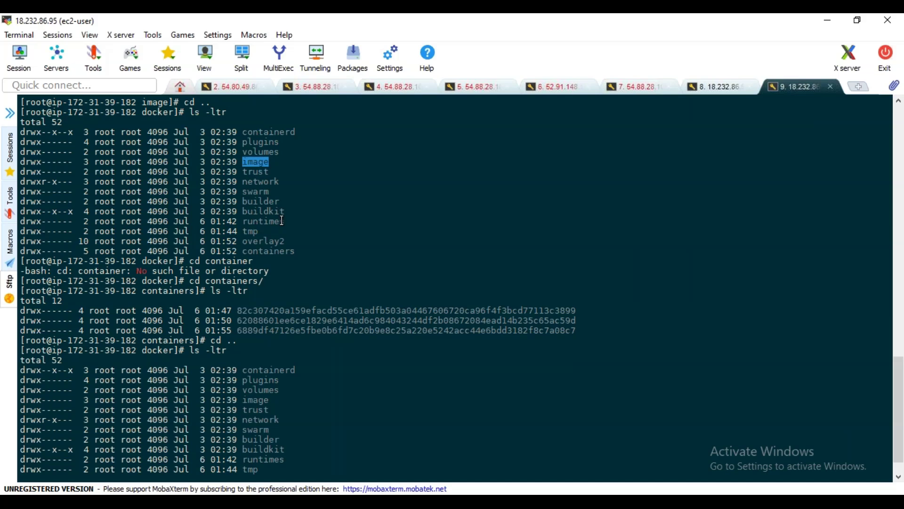
{"action": "scroll", "coordinate": [398, 311], "scroll_direction": "down", "scroll_amount": 1}
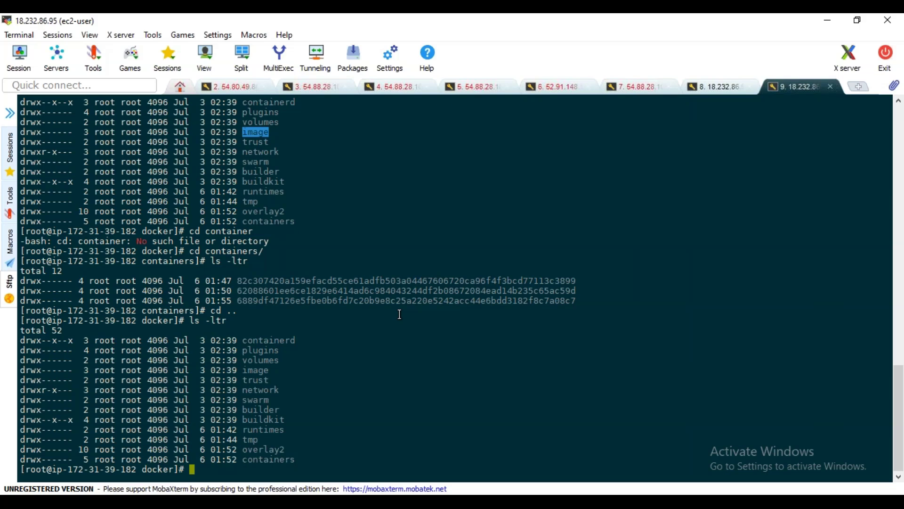
{"action": "scroll", "coordinate": [304, 315], "scroll_direction": "up", "scroll_amount": 2}
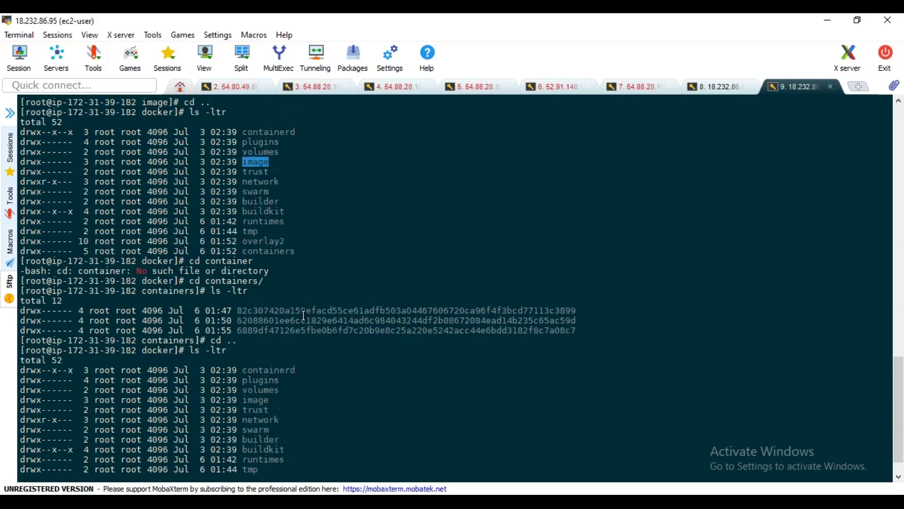
{"action": "scroll", "coordinate": [398, 310], "scroll_direction": "down", "scroll_amount": 2}
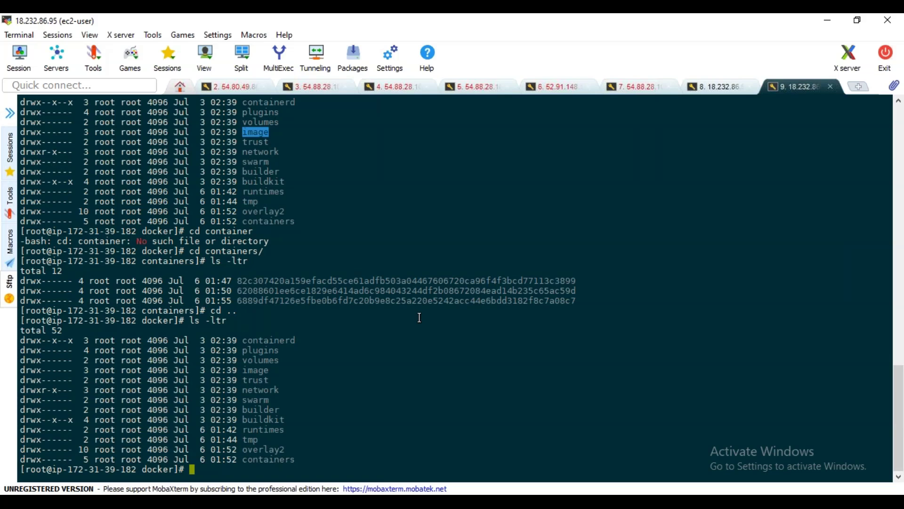
Enter docker's overlay2/ folder and list its layer directories
{"action": "type", "text": "cd overlay2/"}
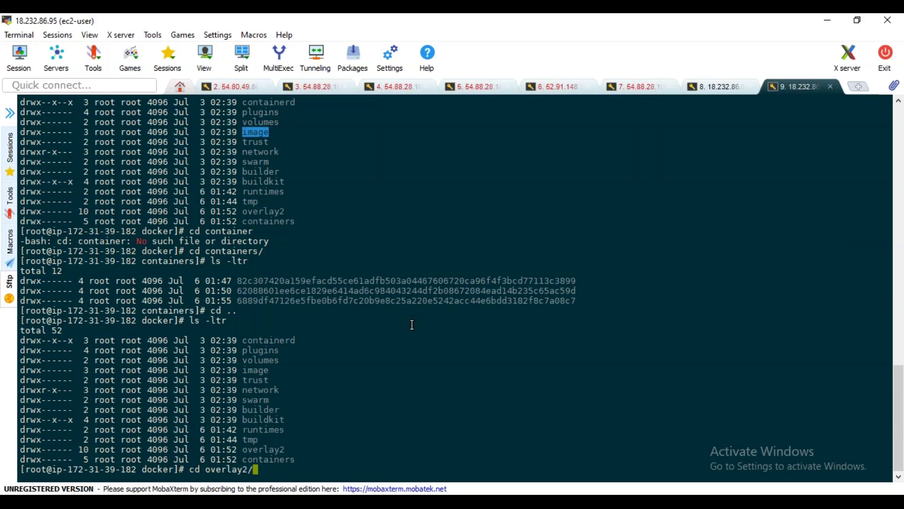
{"action": "key", "text": "Return"}
{"action": "type", "text": "ls -ltr"}
{"action": "key", "text": "Return"}
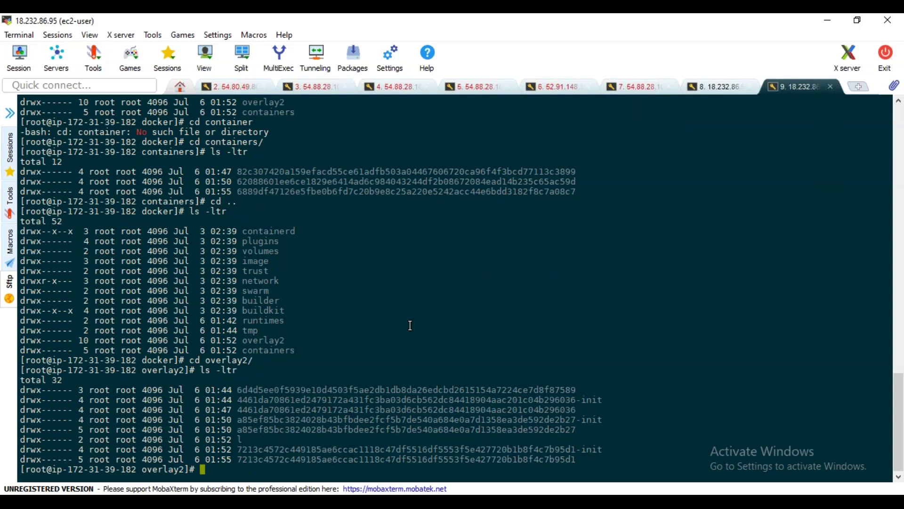
Open the 6d4d5ee0… layer, list its link, diff and committed entries, then cd home
{"action": "type", "text": "cd 6"}
{"action": "key", "text": "Tab"}
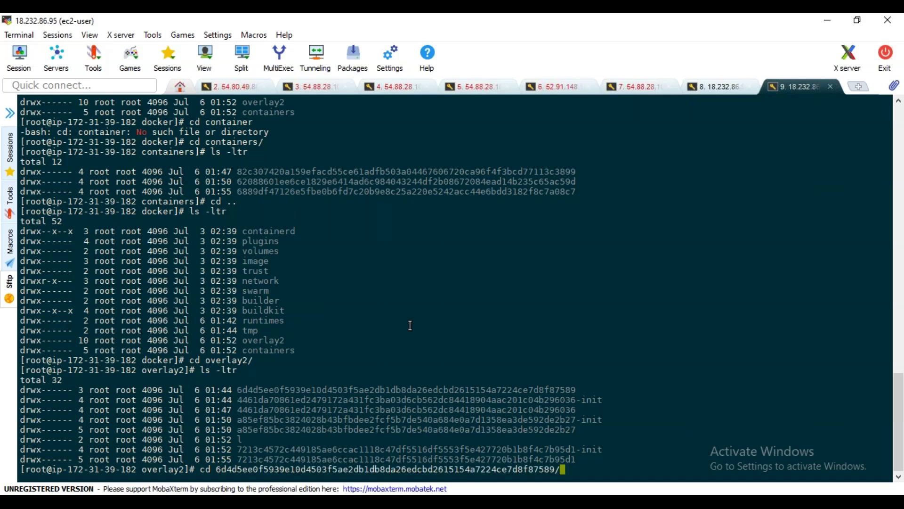
{"action": "key", "text": "Return"}
{"action": "type", "text": "ls -ltr"}
{"action": "key", "text": "Return"}
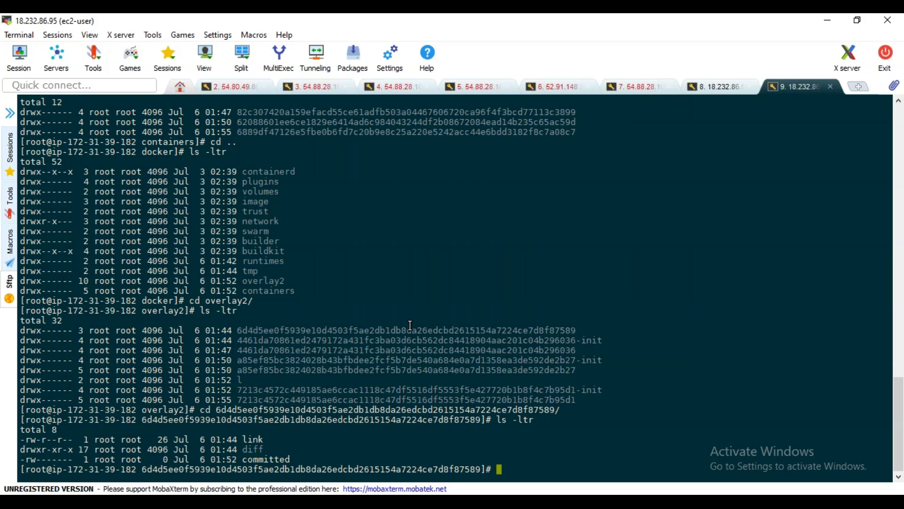
{"action": "double_click", "coordinate": [254, 204]}
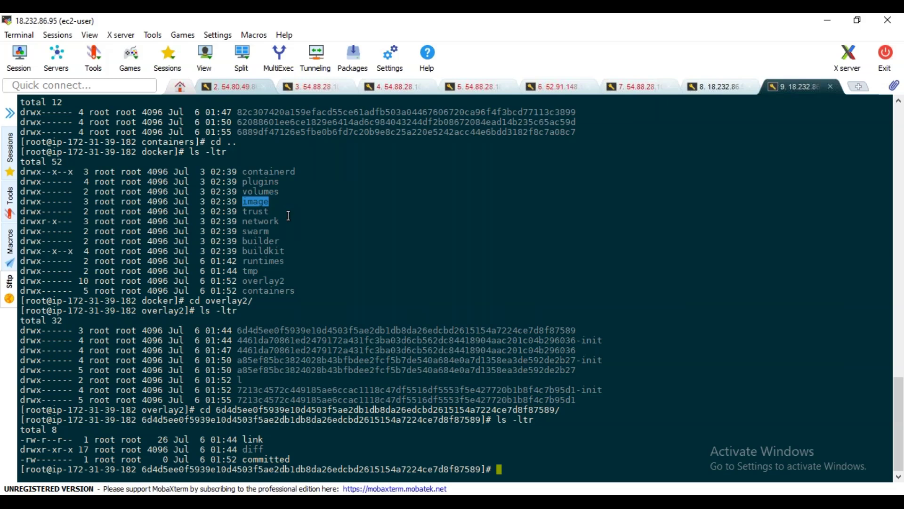
{"action": "type", "text": "cd"}
{"action": "key", "text": "Return"}
Scroll through the Docker Hub jenkins results, then go back to the MobaXterm terminal
{"action": "mouse_move", "coordinate": [518, 469]}
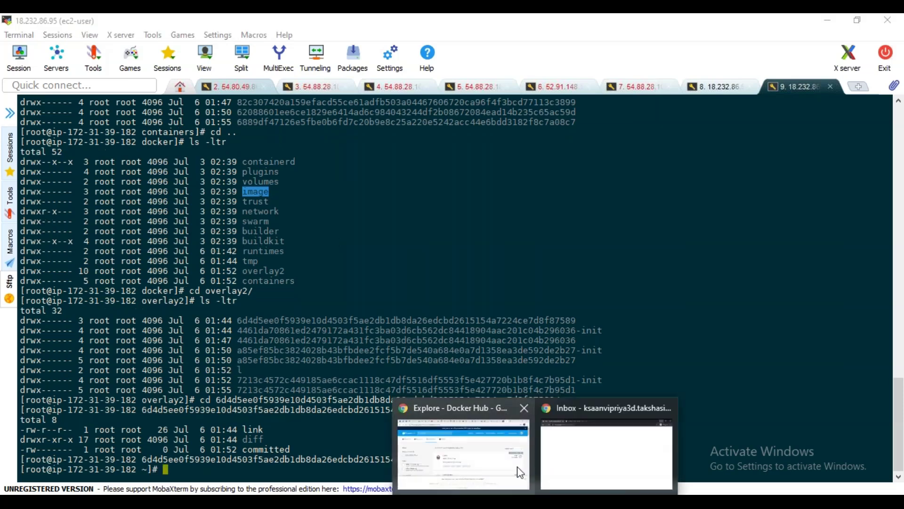
{"action": "left_click", "coordinate": [492, 443]}
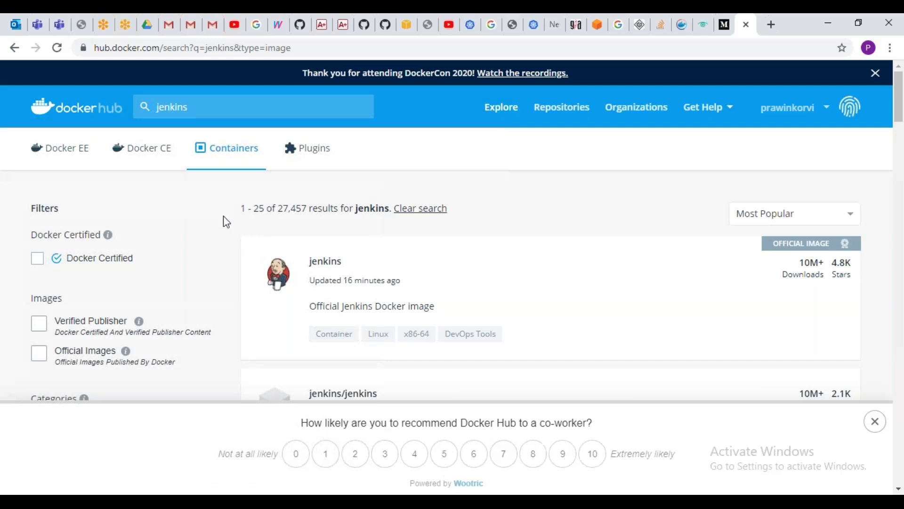
{"action": "scroll", "coordinate": [538, 275], "scroll_direction": "down", "scroll_amount": 4}
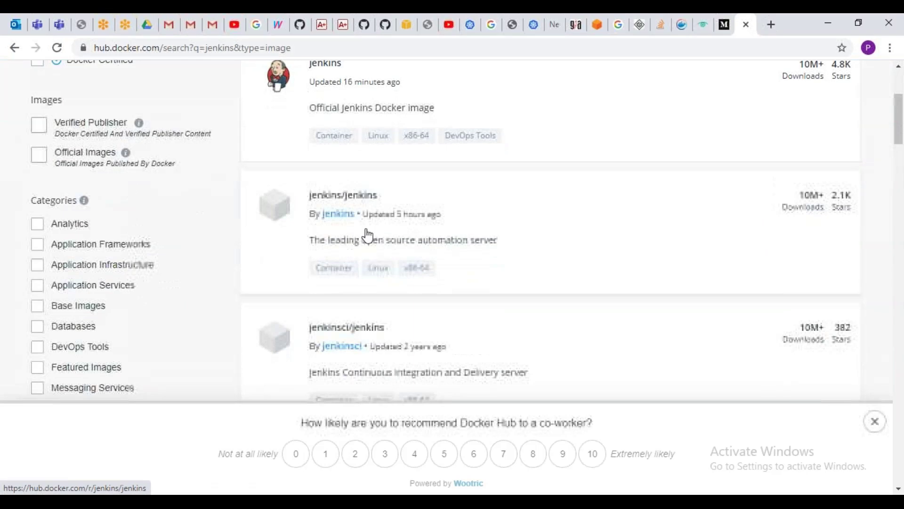
{"action": "scroll", "coordinate": [402, 283], "scroll_direction": "down", "scroll_amount": 1}
{"action": "scroll", "coordinate": [403, 283], "scroll_direction": "up", "scroll_amount": 5}
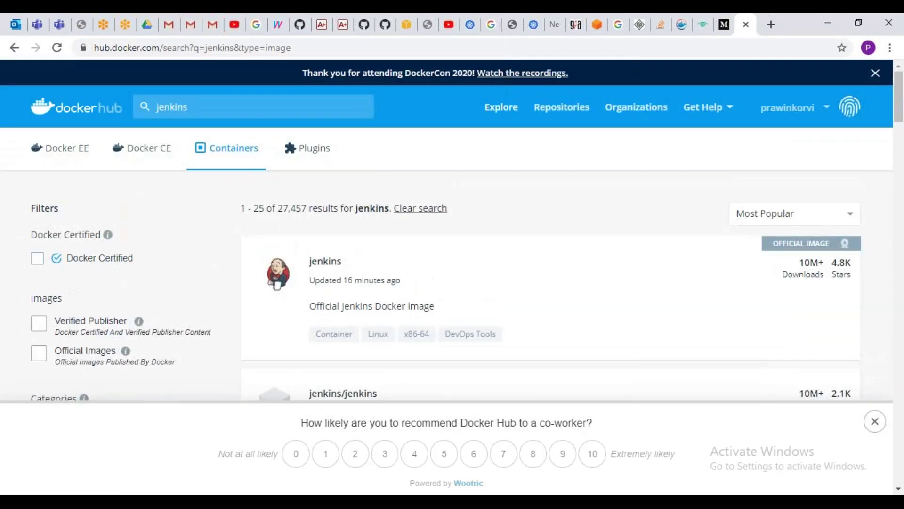
{"action": "key", "text": "alt+Tab"}
{"action": "left_click", "coordinate": [494, 258]}
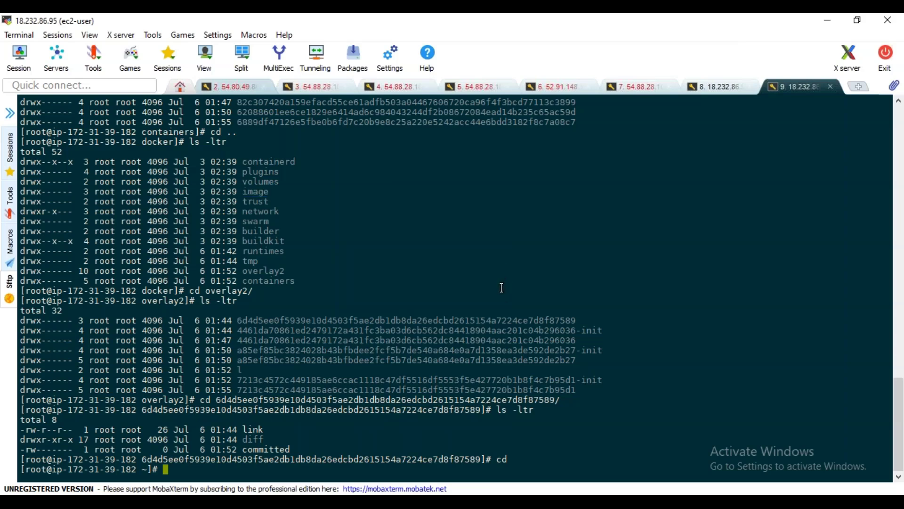
Enlarge the terminal zoom and run docker run -d -t nginx to start a detached container
{"action": "type", "text": "docker"}
{"action": "left_click", "coordinate": [92, 38]}
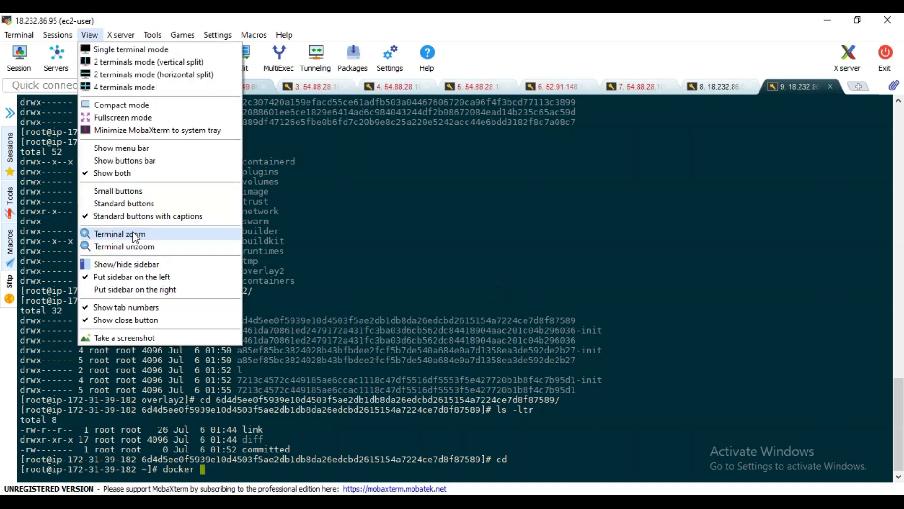
{"action": "left_click", "coordinate": [127, 235]}
{"action": "type", "text": "ru"}
{"action": "type", "text": "n -it"}
{"action": "key", "text": "BackSpace"}
{"action": "key", "text": "BackSpace"}
{"action": "key", "text": "BackSpace"}
{"action": "type", "text": "d -t nginx"}
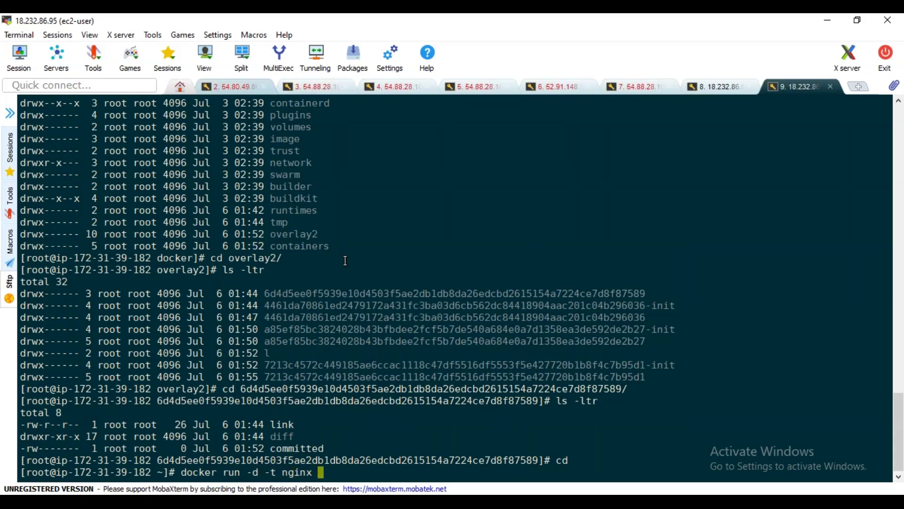
{"action": "key", "text": "Return"}
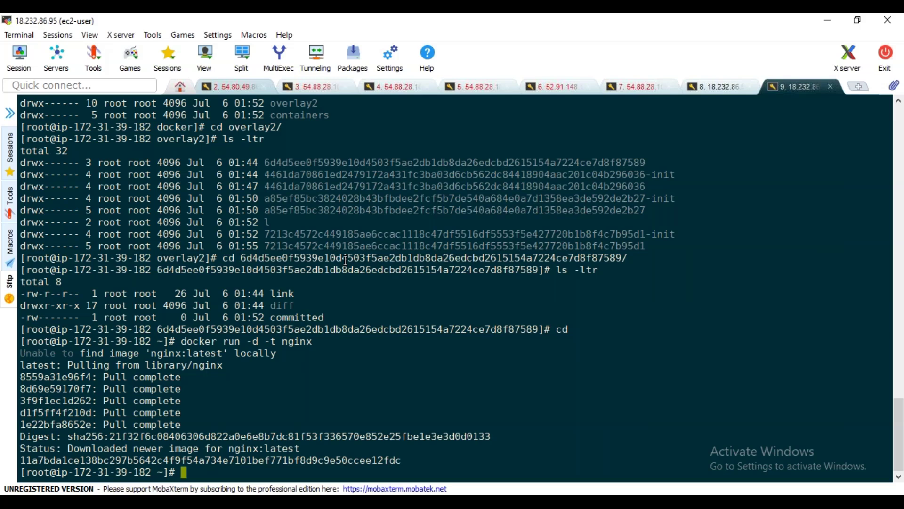
List running containers, then run docker run -d -t --name nginxserver nginx
{"action": "type", "text": "docker ps"}
{"action": "key", "text": "Return"}
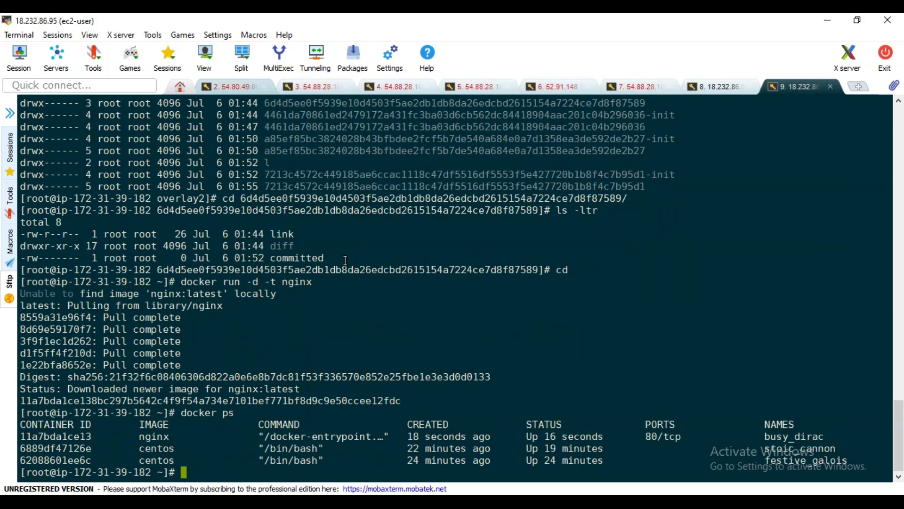
{"action": "double_click", "coordinate": [156, 438]}
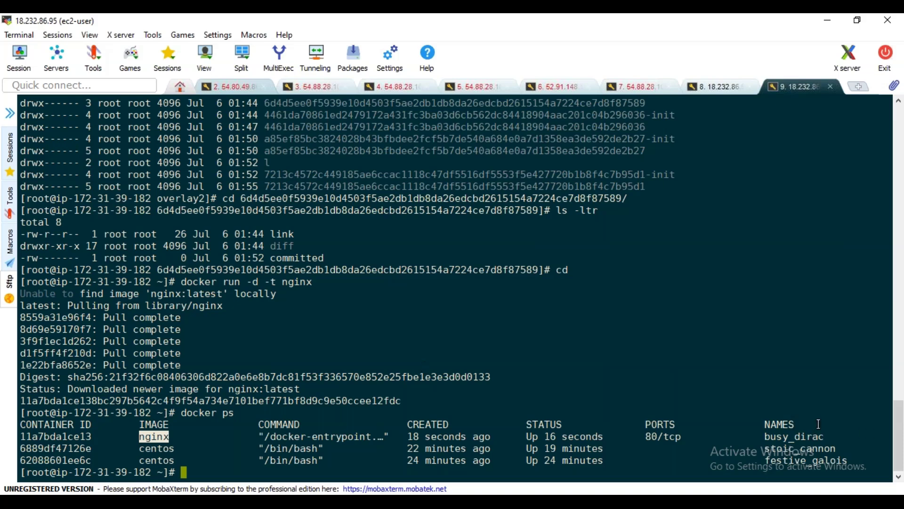
{"action": "type", "text": "docker run -d -t --n"}
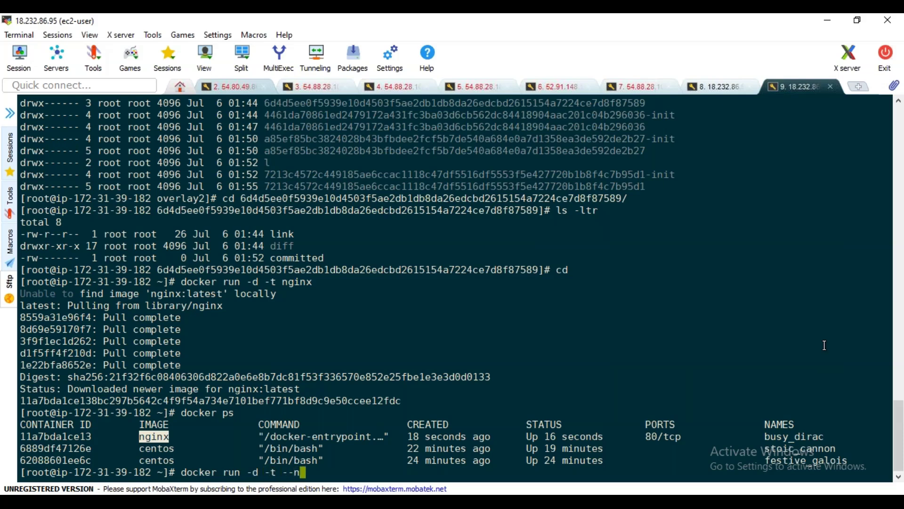
{"action": "type", "text": "ame nginxserver"}
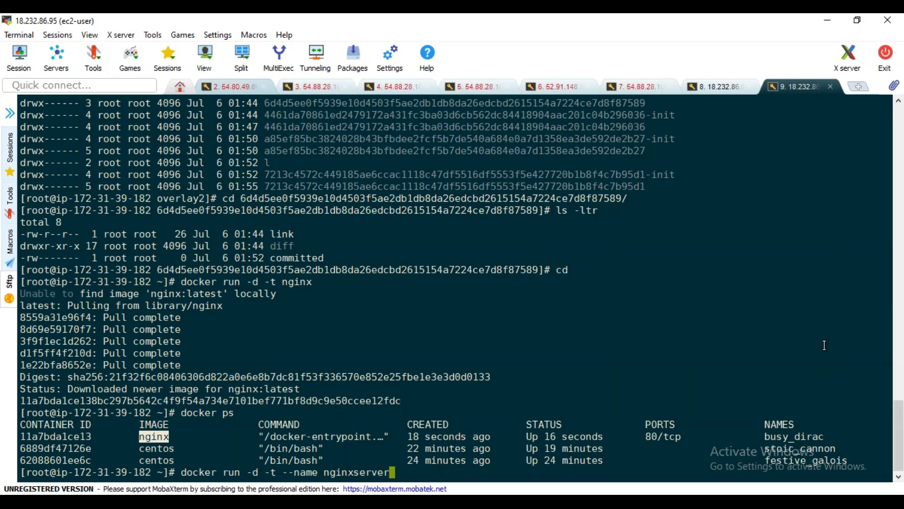
{"action": "type", "text": " nginx"}
{"action": "key", "text": "Return"}
Confirm nginxserver is running with docker ps and copy its run command to Notepad++
{"action": "type", "text": "docker ps"}
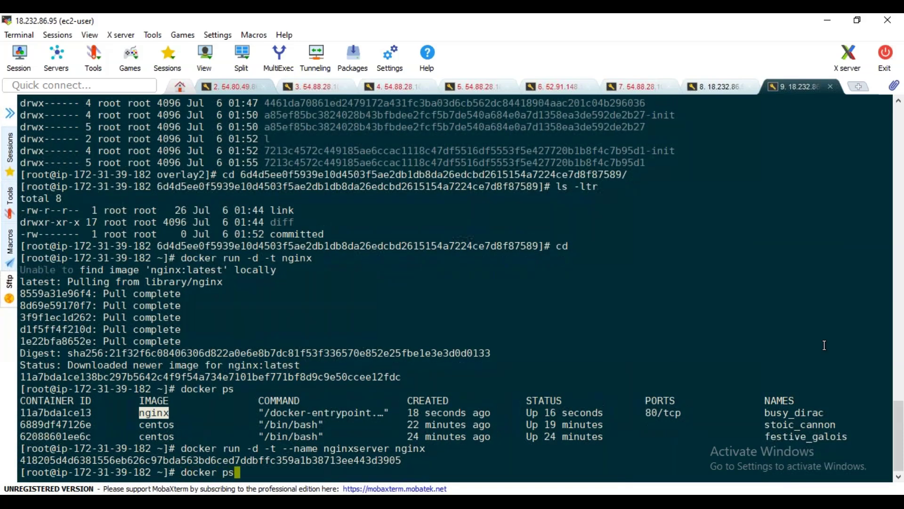
{"action": "key", "text": "Return"}
{"action": "double_click", "coordinate": [817, 425]}
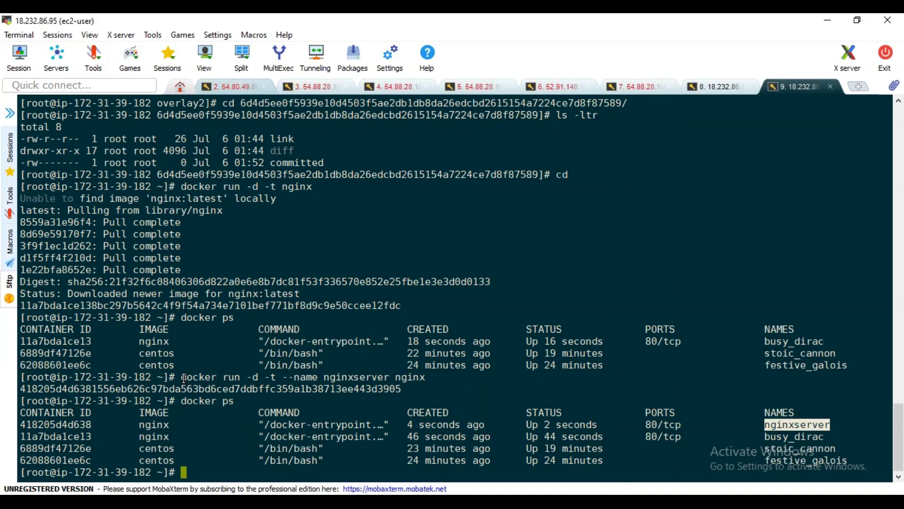
{"action": "left_click_drag", "start_coordinate": [182, 377], "coordinate": [424, 383]}
{"action": "key", "text": "ctrl+c"}
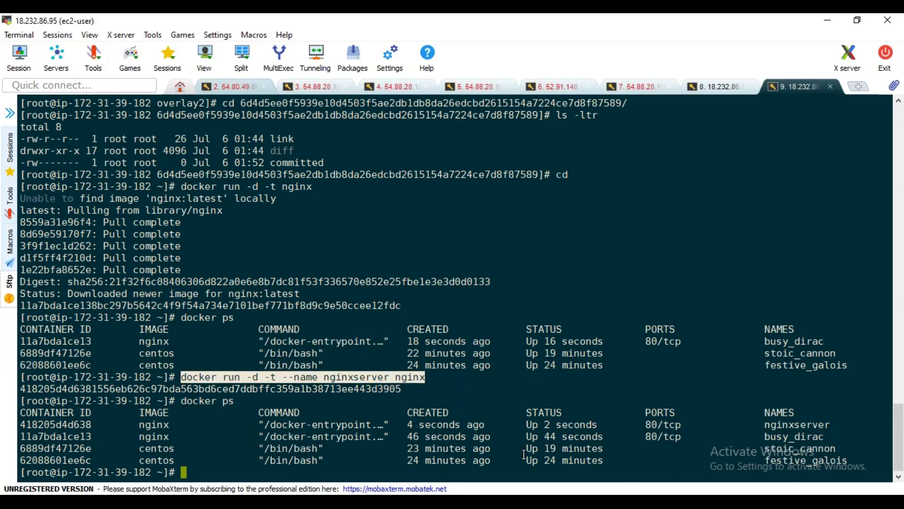
{"action": "key", "text": "alt+Tab"}
{"action": "key", "text": "Return"}
{"action": "key", "text": "Return"}
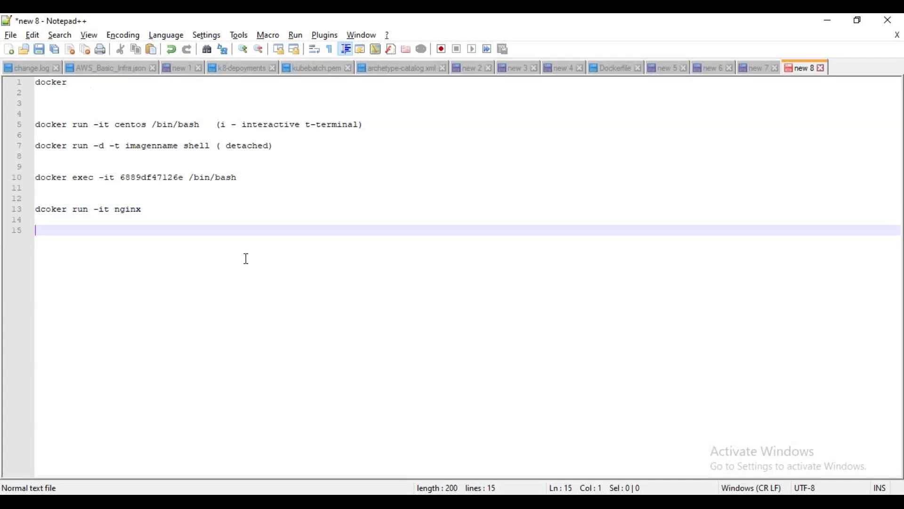
Paste the nginxserver command onto notes line 16, then type the nginxserver1 hostname nginxprod command
{"action": "key", "text": "Return"}
{"action": "key", "text": "ctrl+v"}
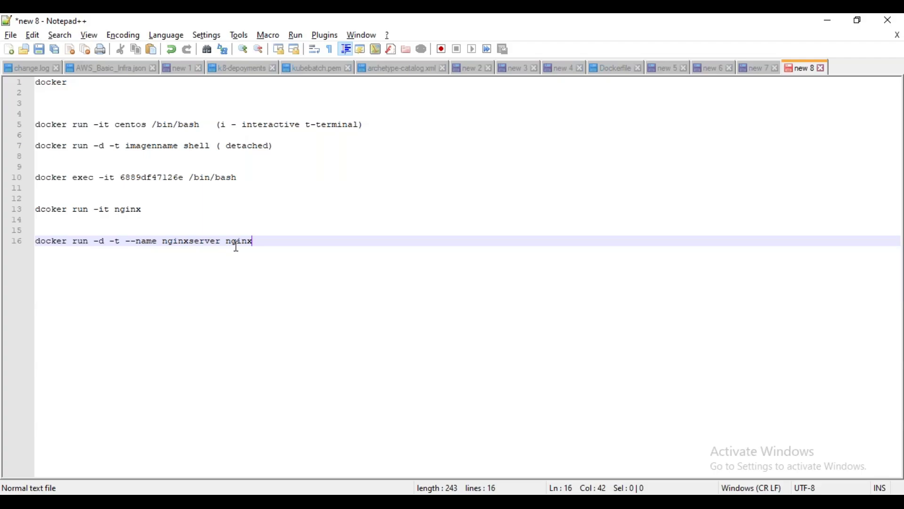
{"action": "key", "text": "alt+Tab"}
{"action": "type", "text": "docker run -d -t --n"}
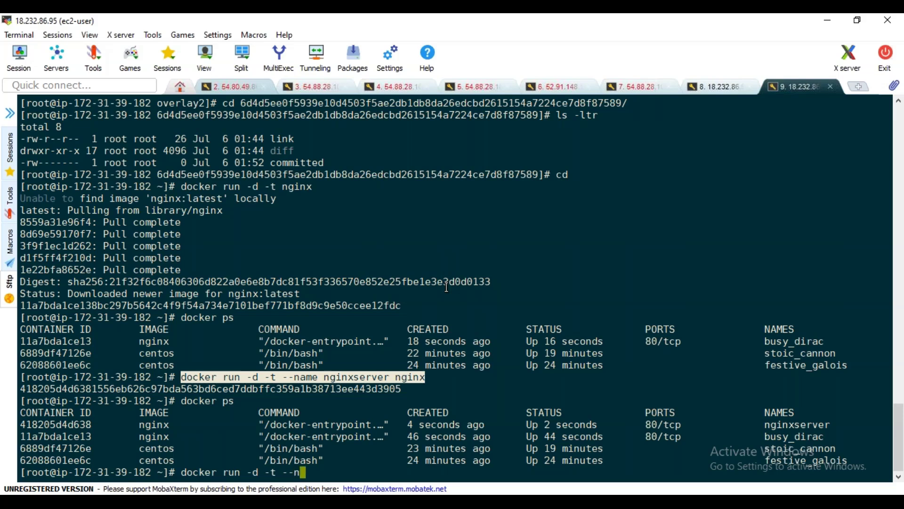
{"action": "type", "text": "ame nginxserver1 "}
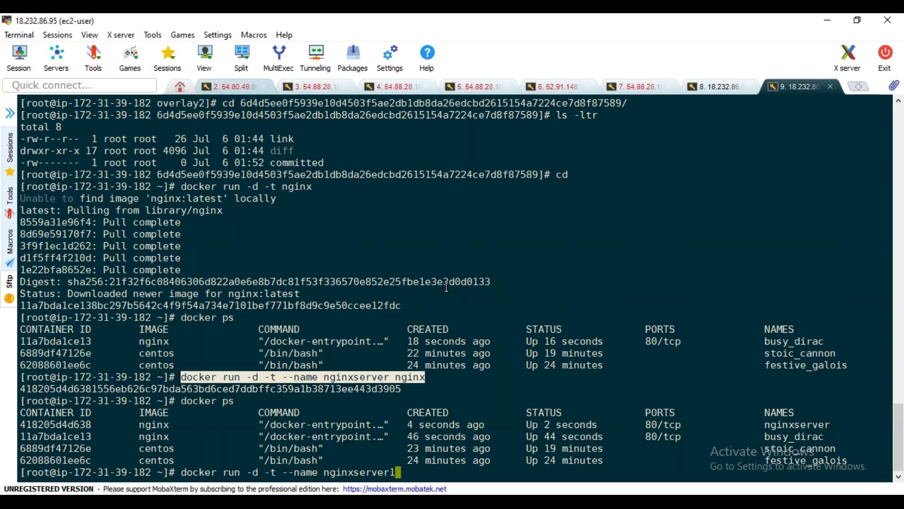
{"action": "type", "text": "--hostname"}
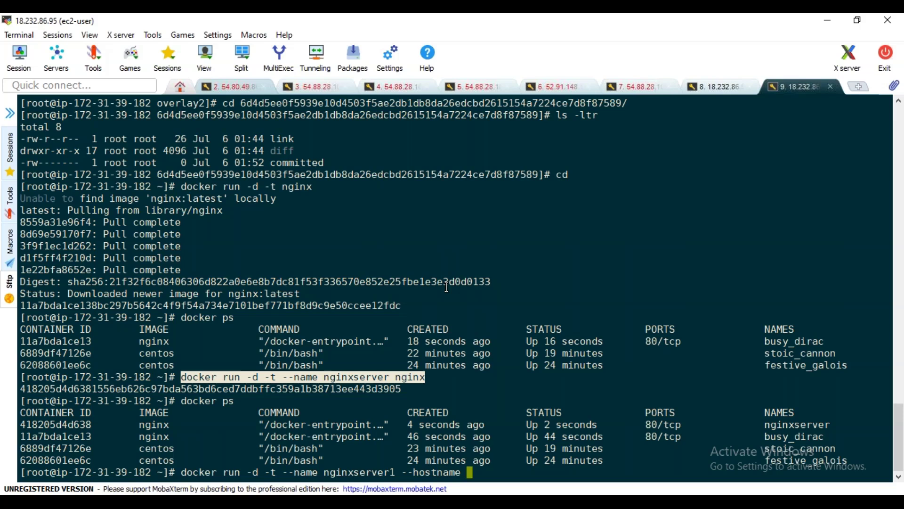
{"action": "type", "text": " nginxprod "}
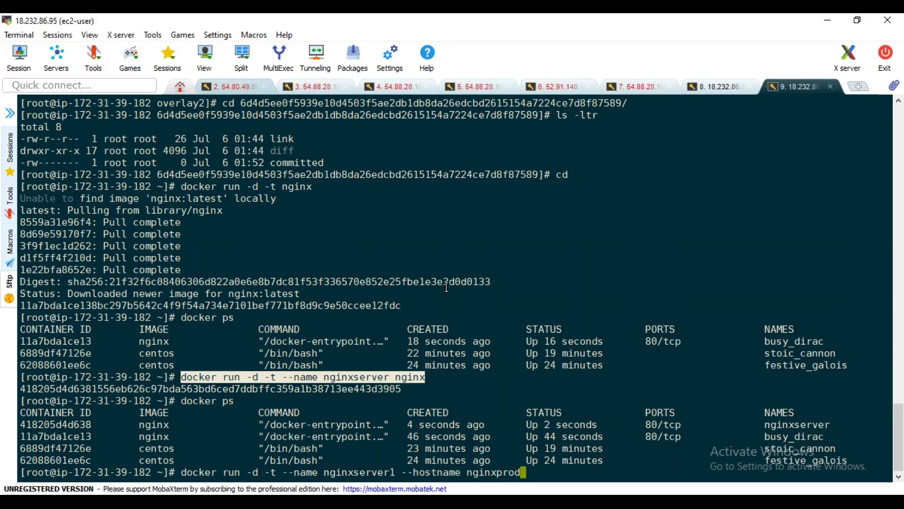
{"action": "type", "text": "nginx"}
Start nginxserver1 with hostname nginxprod, confirm via docker ps, and copy the command to the notes
{"action": "key", "text": "Return"}
{"action": "type", "text": "docker ps"}
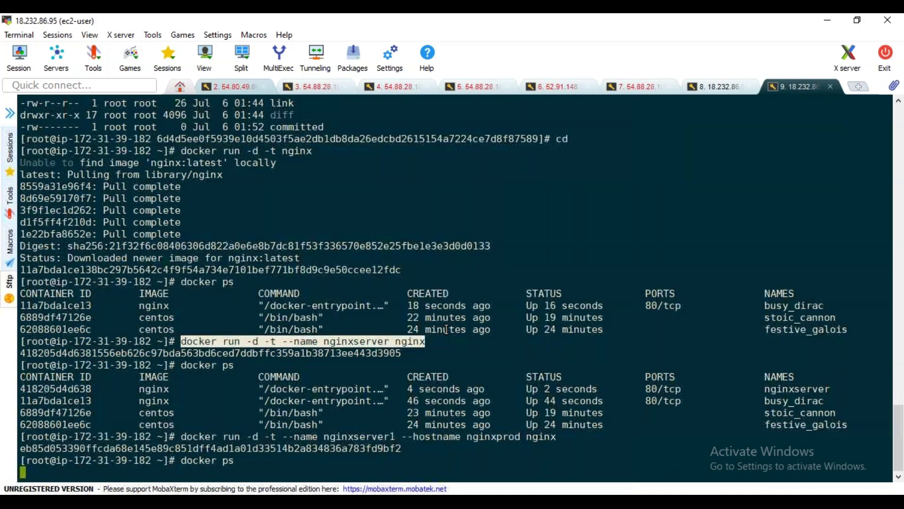
{"action": "key", "text": "Return"}
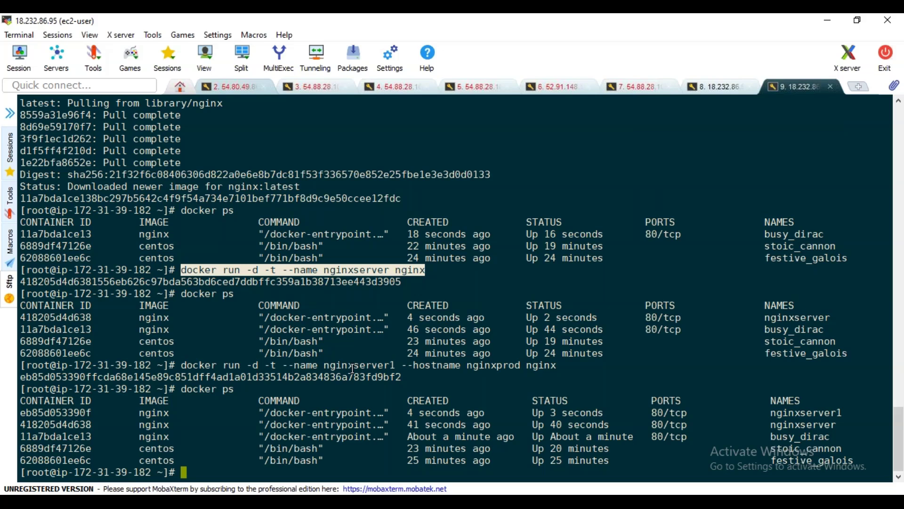
{"action": "left_click_drag", "start_coordinate": [181, 365], "coordinate": [557, 370]}
{"action": "key", "text": "ctrl+c"}
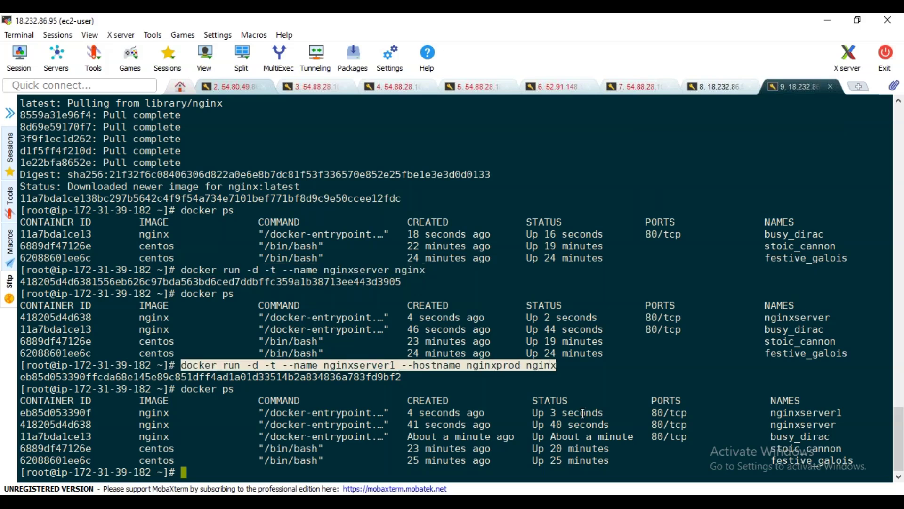
{"action": "key", "text": "alt+Tab"}
{"action": "key", "text": "Return"}
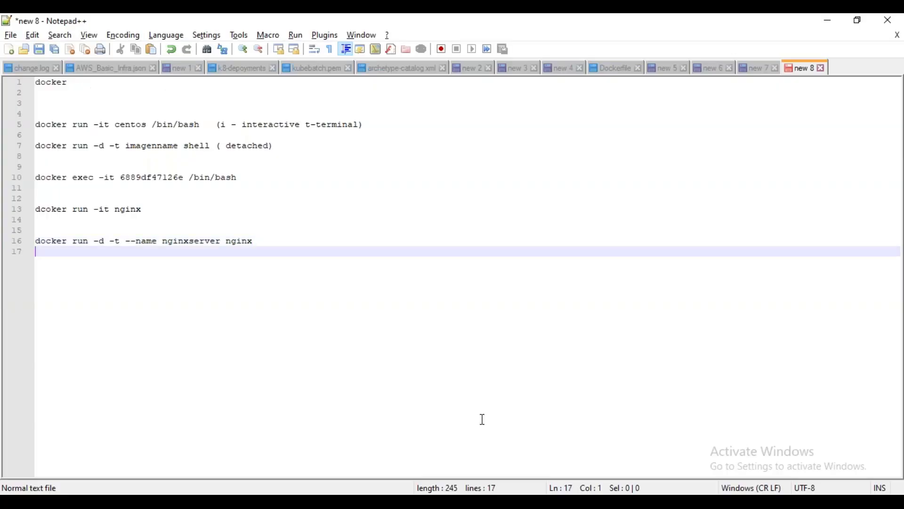
Paste the nginxserver1 --hostname nginxprod command onto line 18, highlighting both names
{"action": "key", "text": "Return"}
{"action": "key", "text": "ctrl+v"}
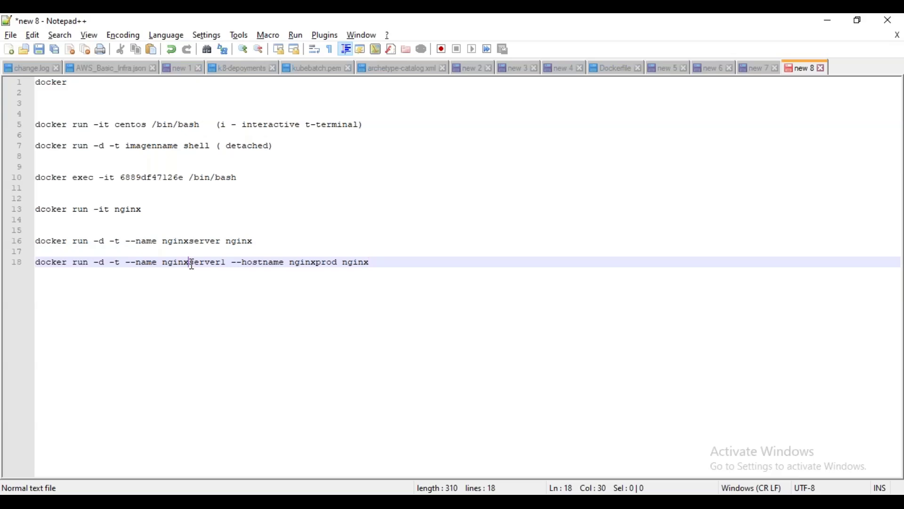
{"action": "double_click", "coordinate": [188, 261]}
{"action": "double_click", "coordinate": [317, 261]}
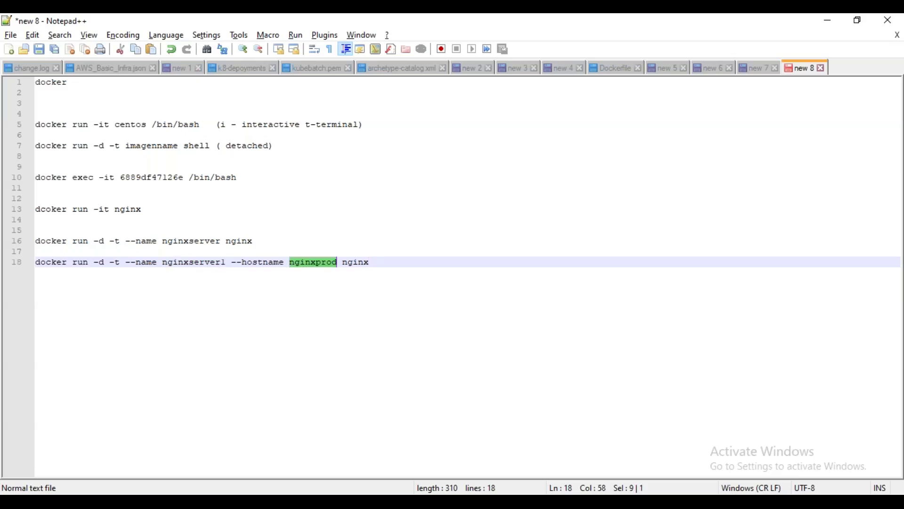
{"action": "key", "text": "alt+Tab"}
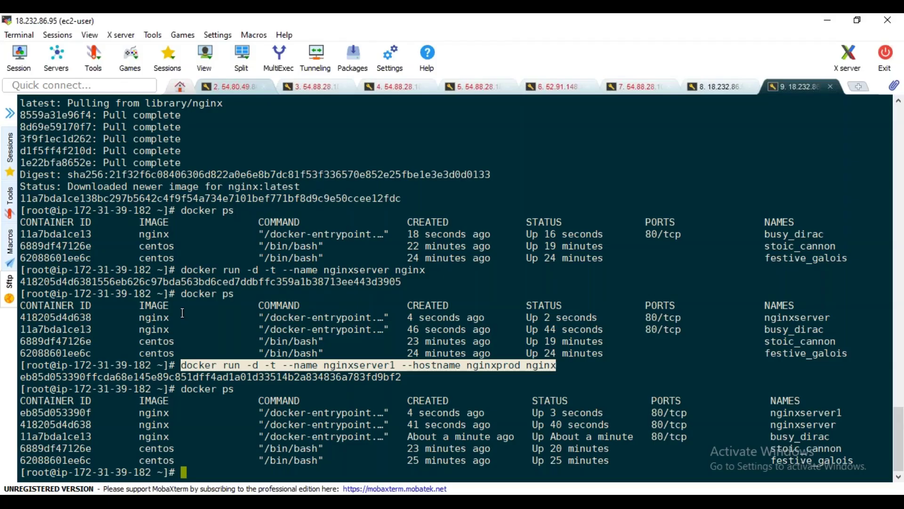
Exec into container eb85d053390f with sh, confirm its hostname is nginxprod, and exit
{"action": "left_click_drag", "start_coordinate": [74, 472], "coordinate": [151, 472]}
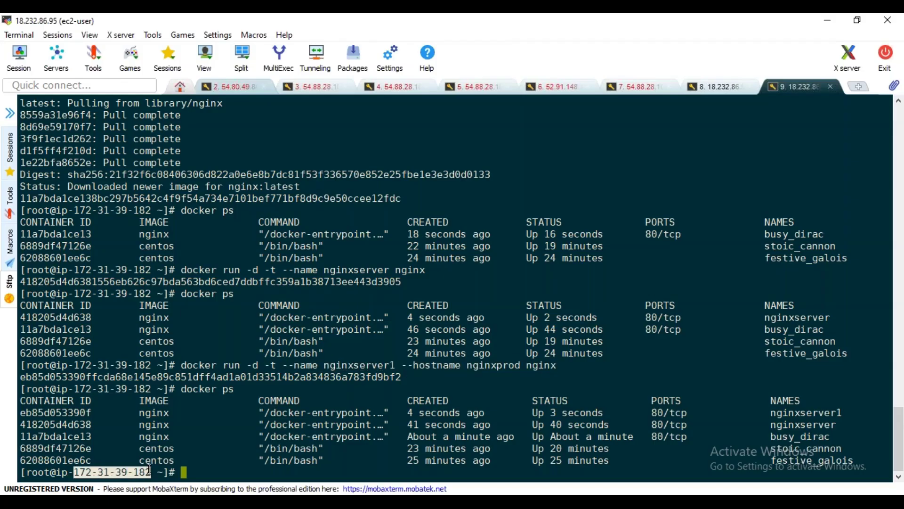
{"action": "double_click", "coordinate": [63, 414]}
{"action": "key", "text": "ctrl+c"}
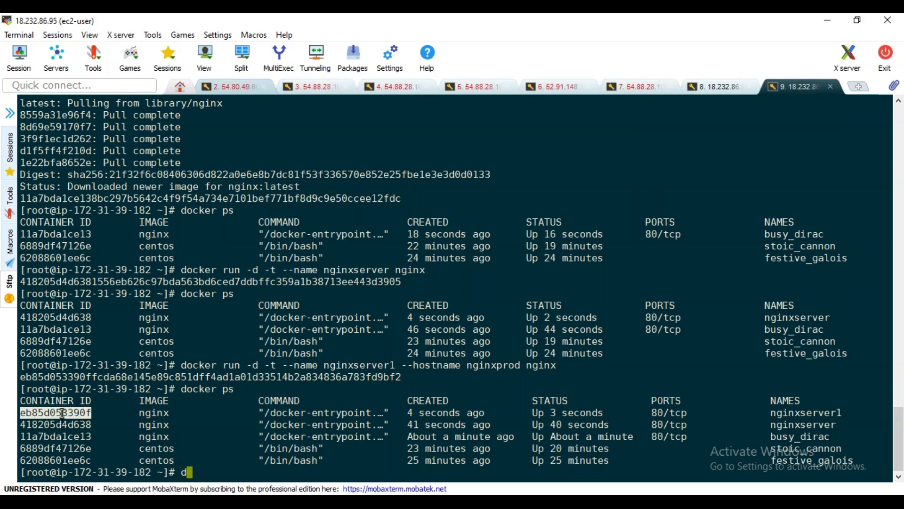
{"action": "type", "text": "docker exec -it"}
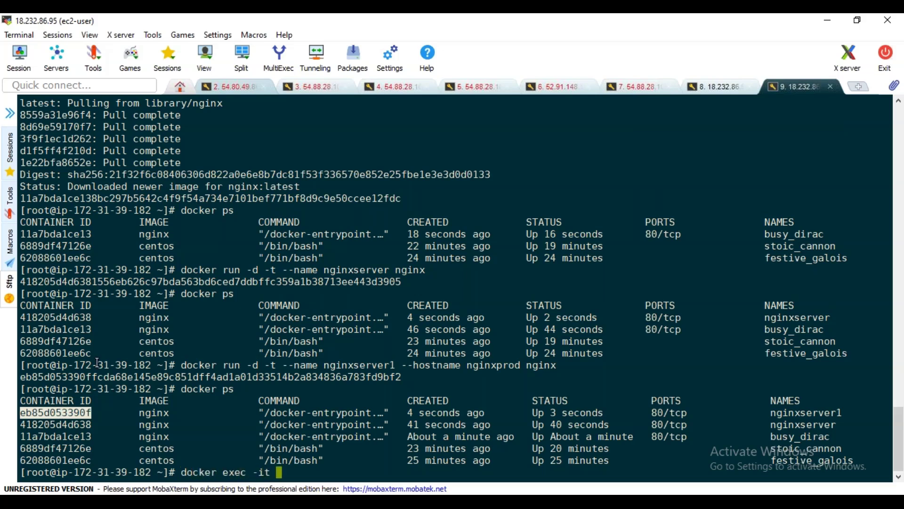
{"action": "right_click", "coordinate": [209, 356]}
{"action": "left_click", "coordinate": [218, 138]}
{"action": "type", "text": "sh"}
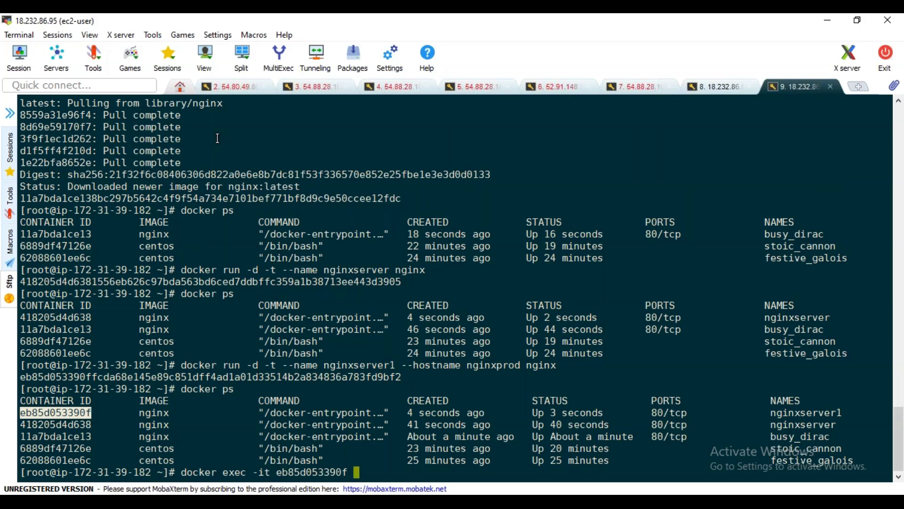
{"action": "key", "text": "Return"}
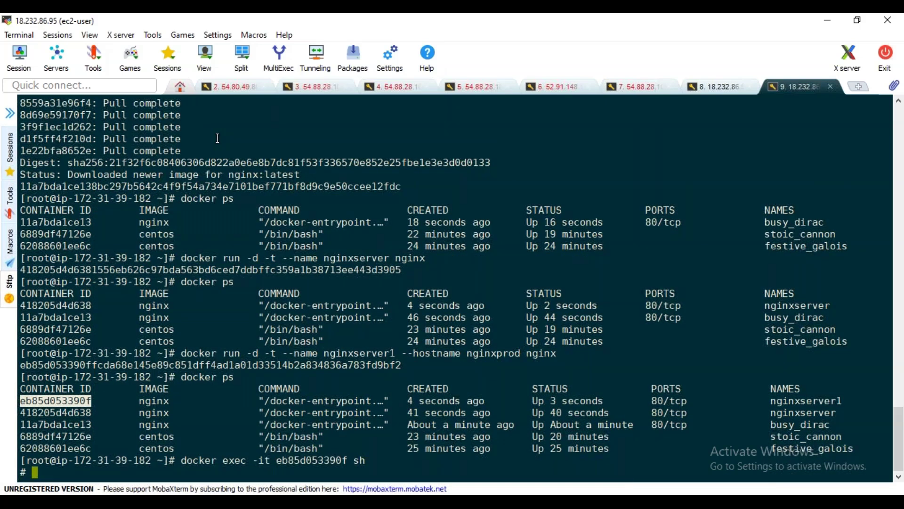
{"action": "type", "text": "hostname"}
{"action": "key", "text": "Return"}
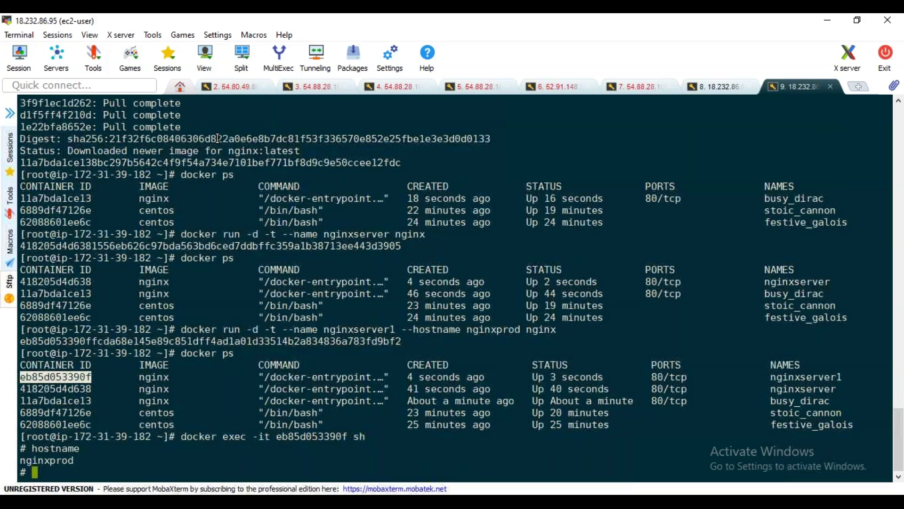
{"action": "type", "text": "exit"}
{"action": "key", "text": "Return"}
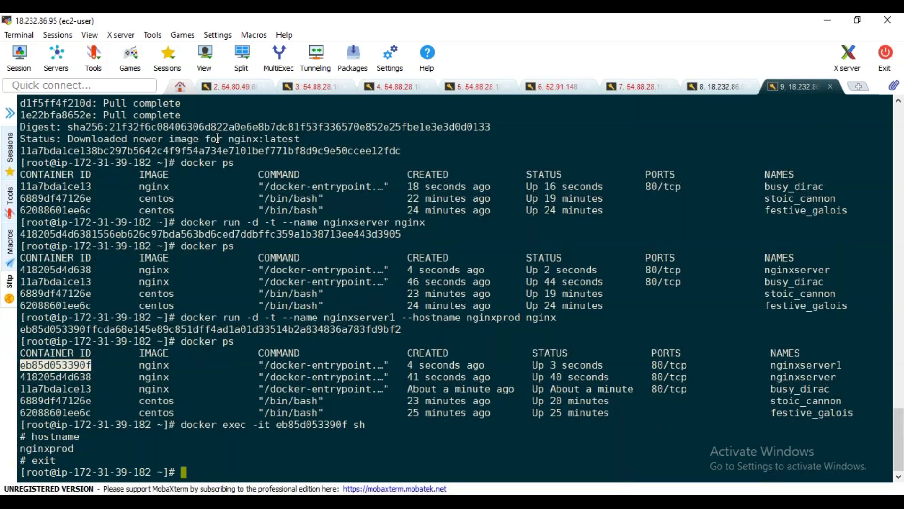
Re-enter eb85d053390f with bash, note the root@nginxprod prompt, exit, and start an exec for 418205d4d638
{"action": "key", "text": "Up"}
{"action": "key", "text": "BackSpace"}
{"action": "key", "text": "BackSpace"}
{"action": "type", "text": "bash"}
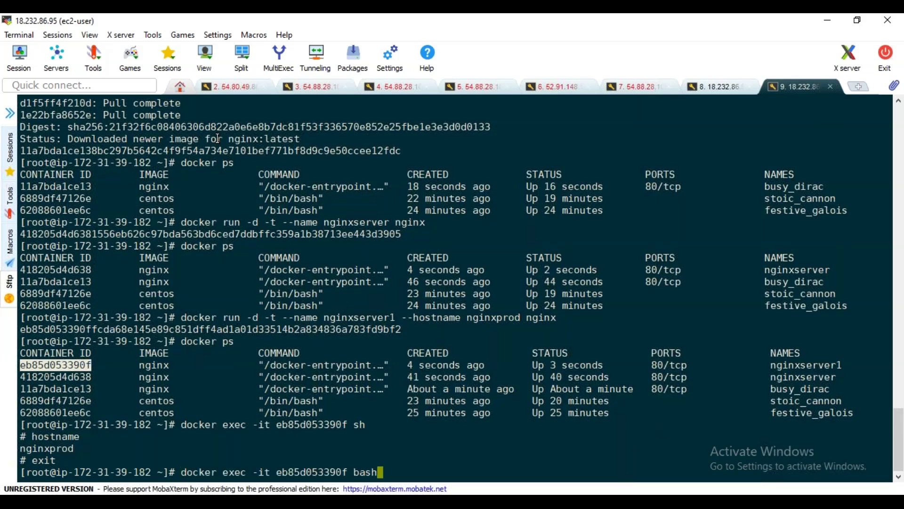
{"action": "key", "text": "Return"}
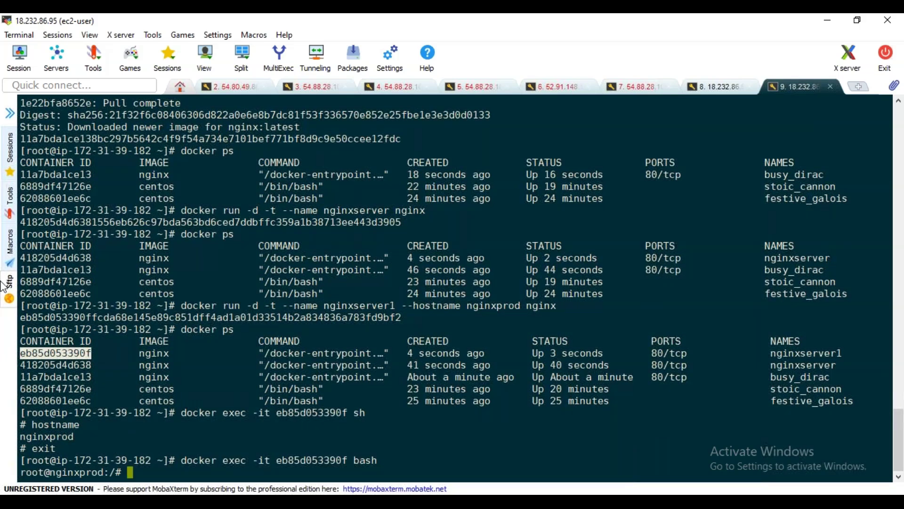
{"action": "left_click_drag", "start_coordinate": [50, 473], "coordinate": [100, 474]}
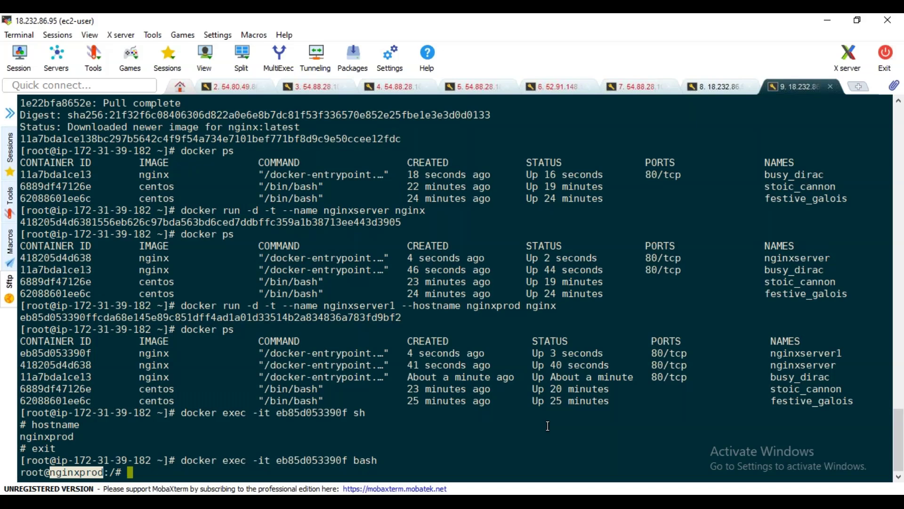
{"action": "double_click", "coordinate": [810, 358]}
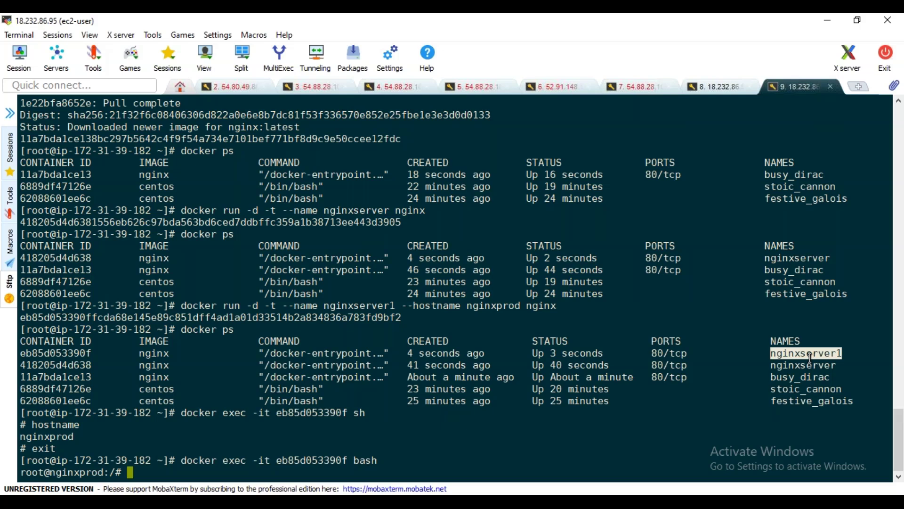
{"action": "type", "text": "exit"}
{"action": "key", "text": "Return"}
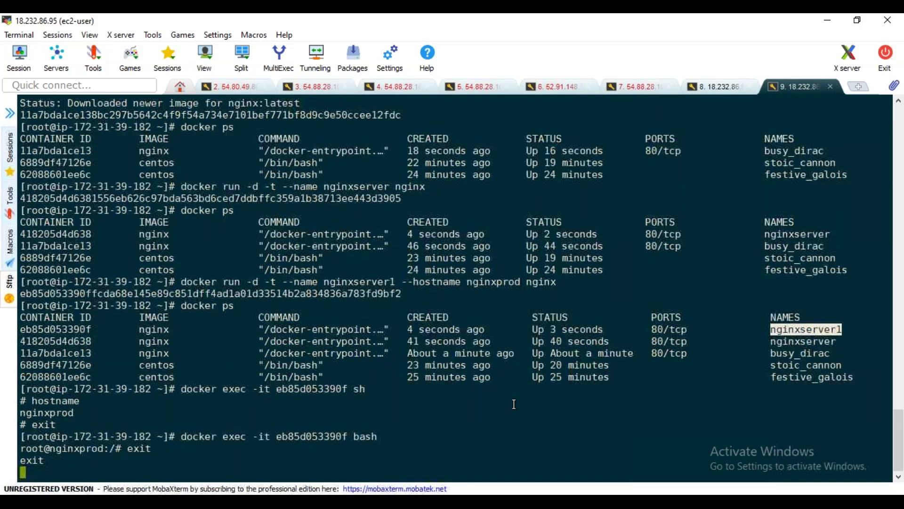
{"action": "double_click", "coordinate": [70, 342]}
{"action": "key", "text": "ctrl+c"}
{"action": "type", "text": "doc"}
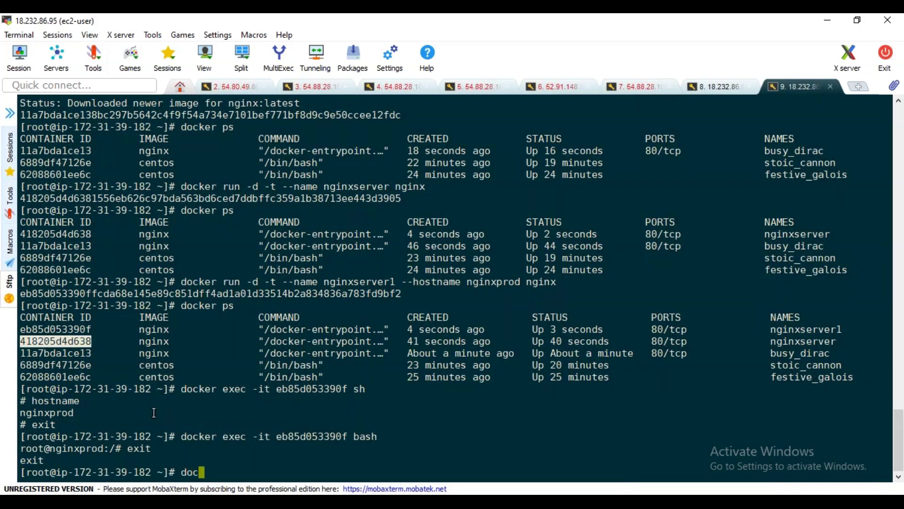
{"action": "type", "text": "ker exec -it"}
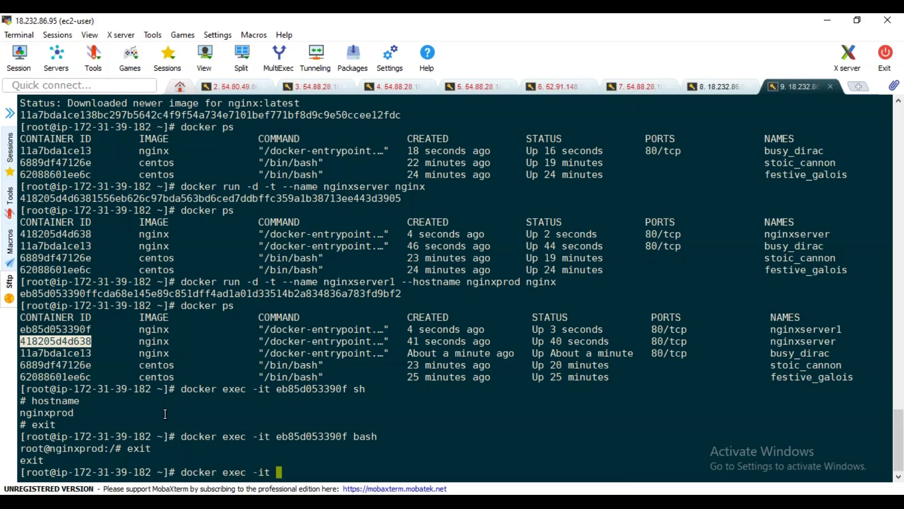
Open a bash shell in container 418205d4d638, note its ID as hostname, and glance at the Notepad++ docker notes
{"action": "right_click", "coordinate": [394, 413]}
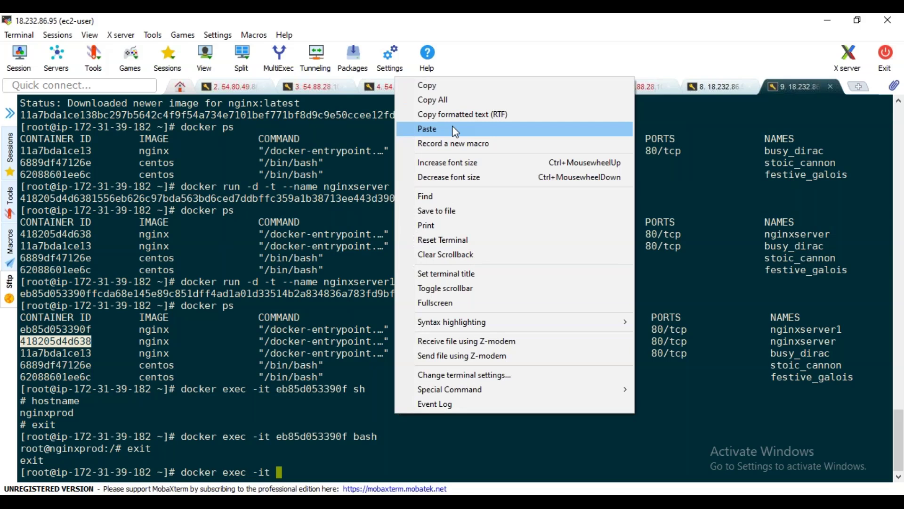
{"action": "left_click", "coordinate": [426, 93]}
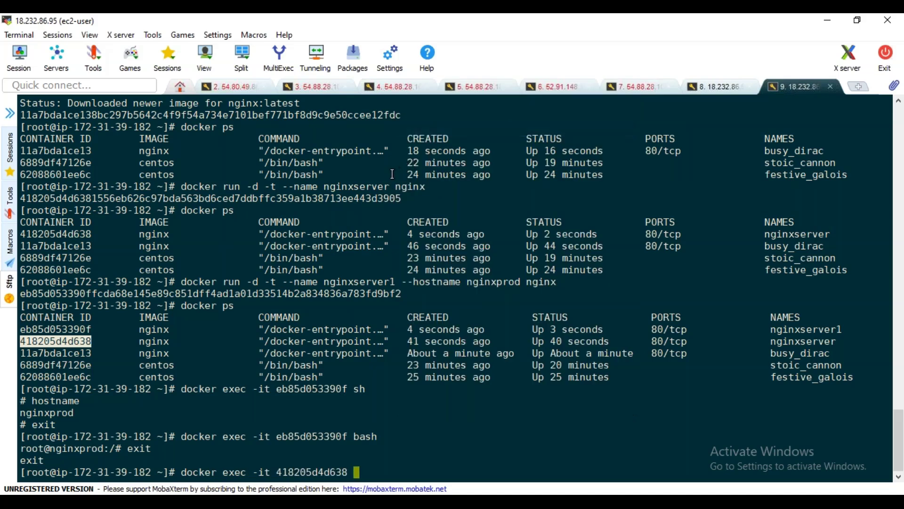
{"action": "type", "text": "bash"}
{"action": "key", "text": "Return"}
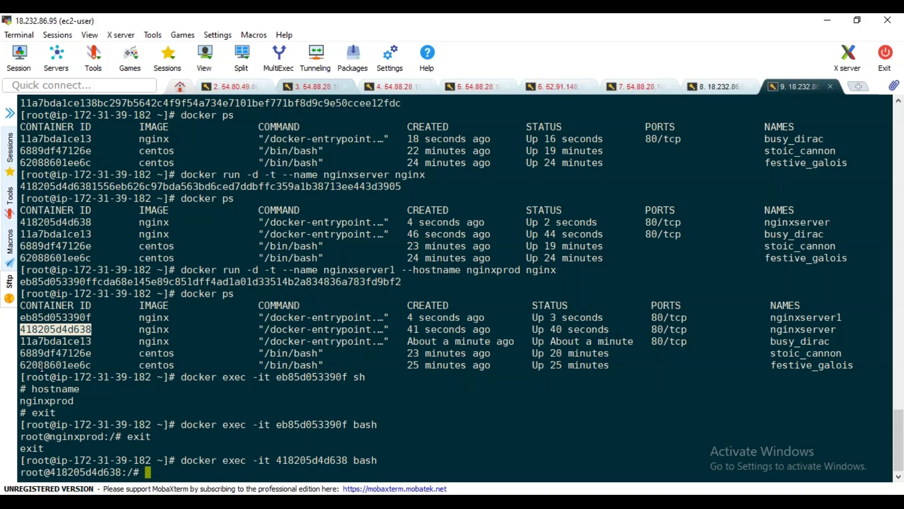
{"action": "left_click_drag", "start_coordinate": [51, 473], "coordinate": [121, 473]}
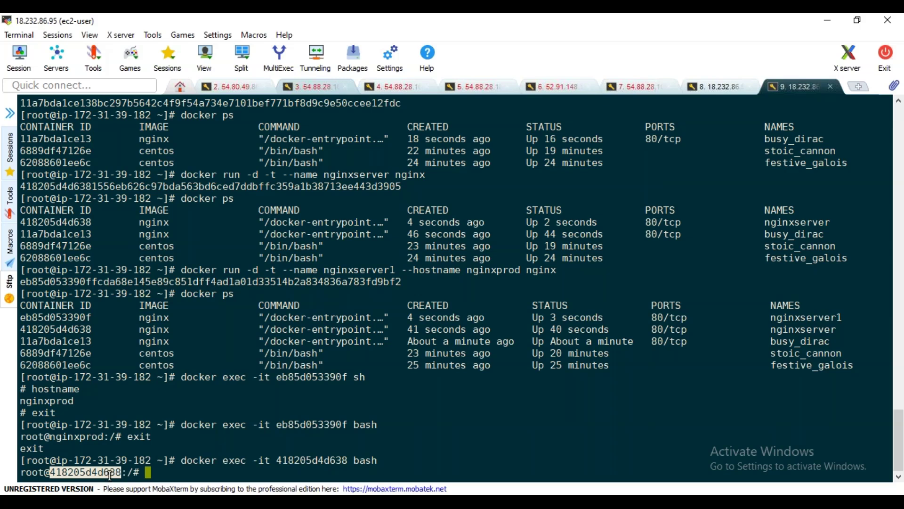
{"action": "left_click", "coordinate": [110, 475]}
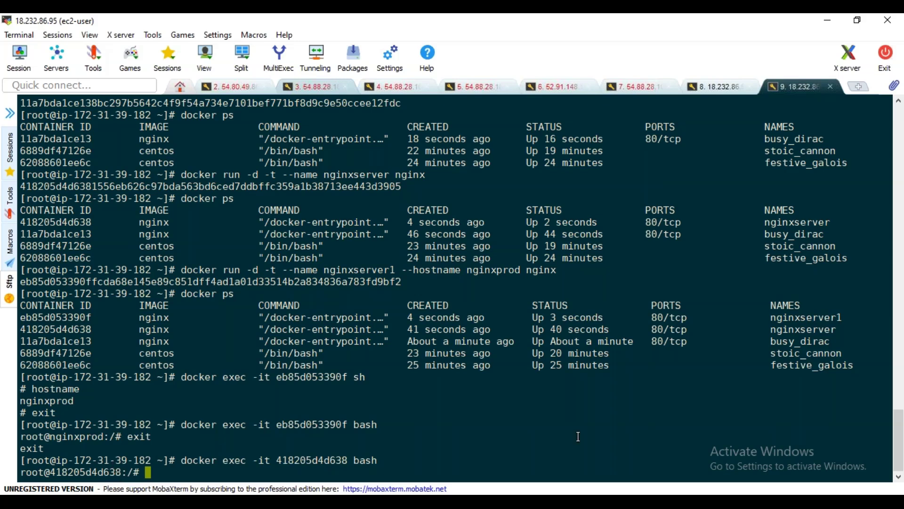
{"action": "key", "text": "alt+Tab"}
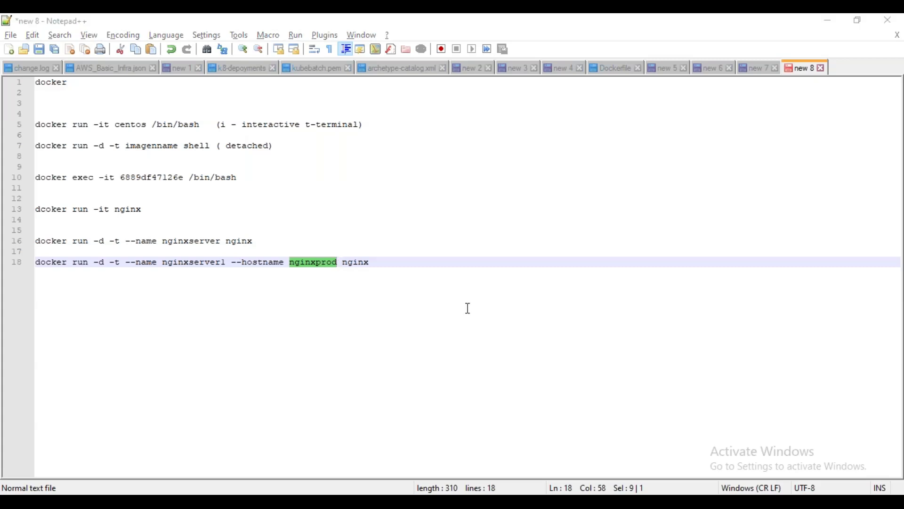
{"action": "key", "text": "alt+Tab"}
Run docker rm eb85d053390f 418205d4d638 from inside the container shell
{"action": "type", "text": "doc"}
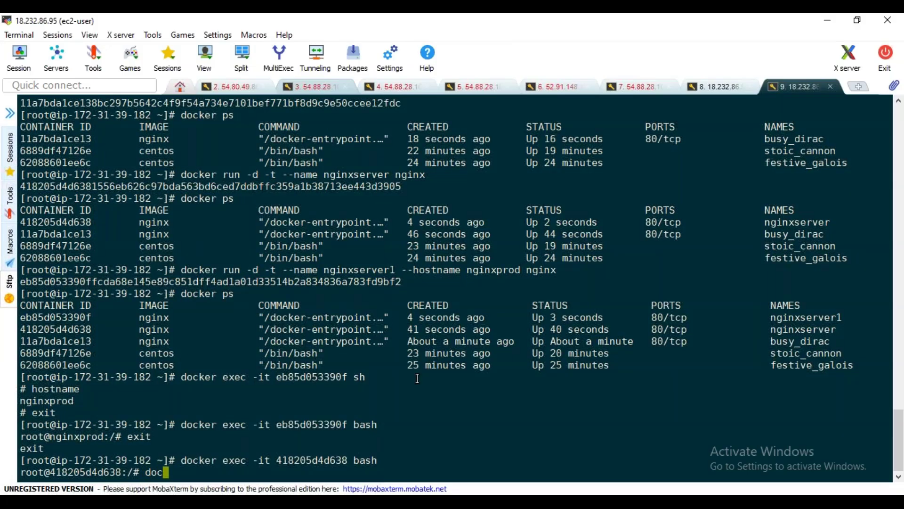
{"action": "type", "text": "ker rm"}
{"action": "double_click", "coordinate": [64, 318]}
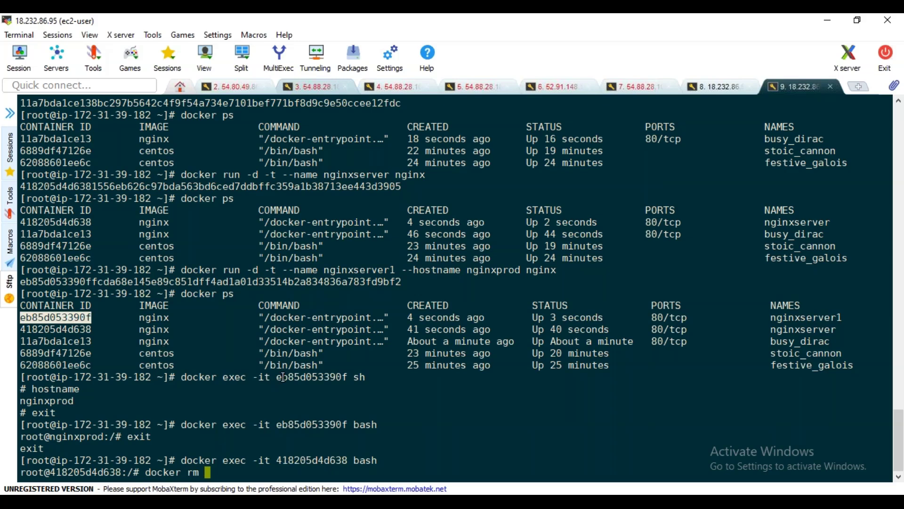
{"action": "right_click", "coordinate": [284, 379]}
{"action": "left_click", "coordinate": [302, 91]}
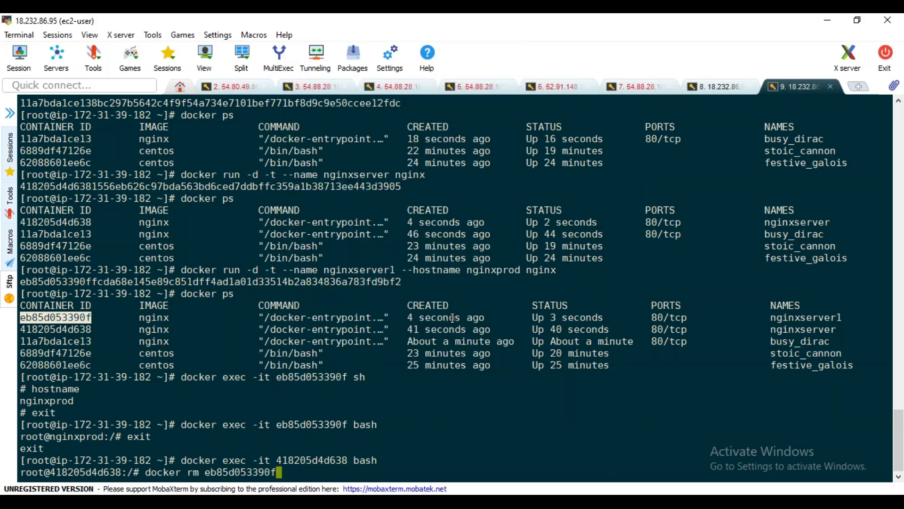
{"action": "double_click", "coordinate": [73, 329]}
{"action": "key", "text": "ctrl+c"}
{"action": "right_click", "coordinate": [136, 330]}
{"action": "left_click", "coordinate": [156, 211]}
{"action": "key", "text": "Return"}
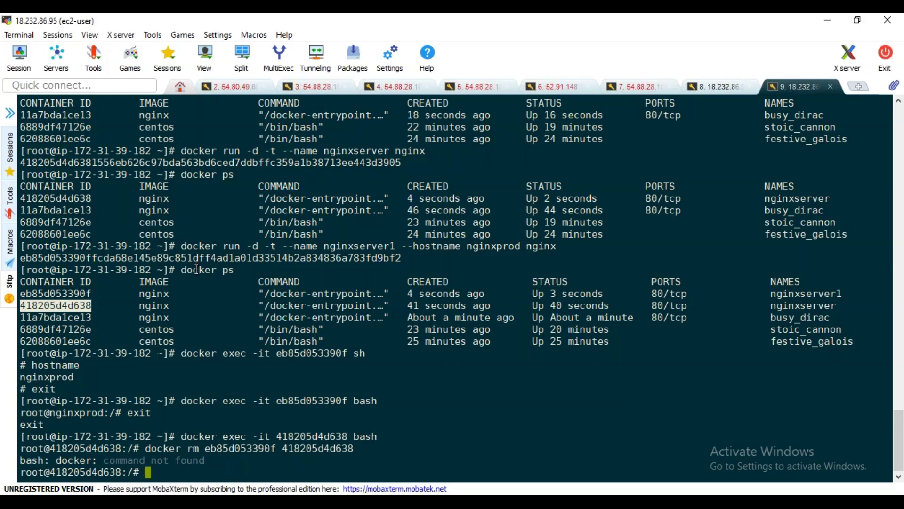
Detach to the host with Ctrl+P Ctrl+Q and retry docker rm on both containers
{"action": "key", "text": "ctrl+p"}
{"action": "key", "text": "ctrl+q"}
{"action": "type", "text": "docker rm"}
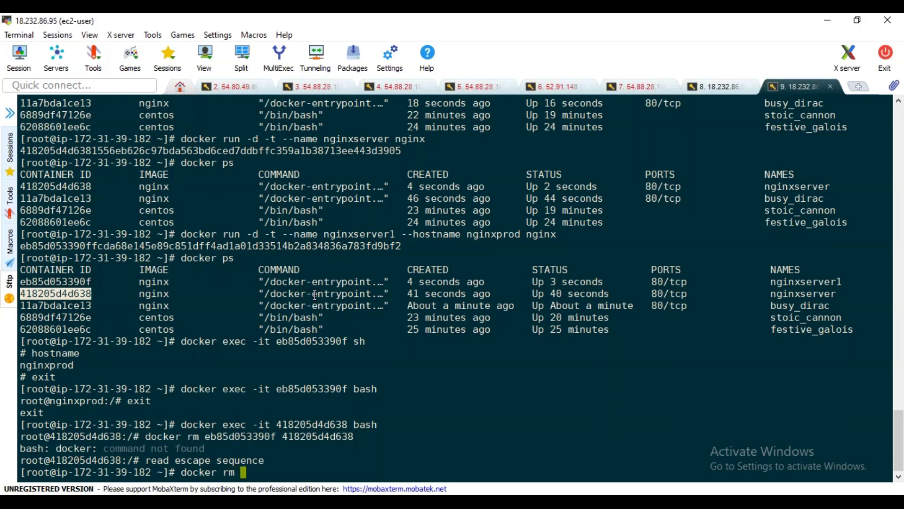
{"action": "double_click", "coordinate": [80, 281]}
{"action": "right_click", "coordinate": [311, 326]}
{"action": "left_click", "coordinate": [329, 178]}
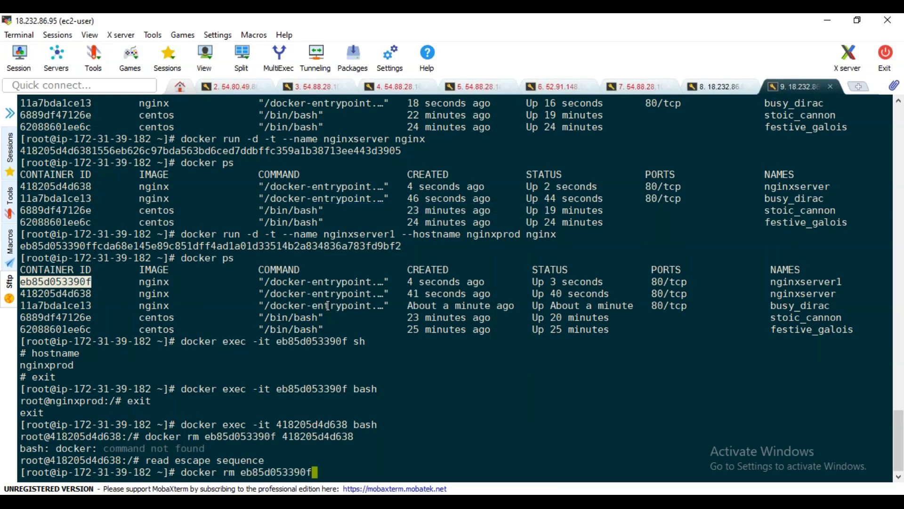
{"action": "double_click", "coordinate": [63, 293]}
{"action": "key", "text": "ctrl+c"}
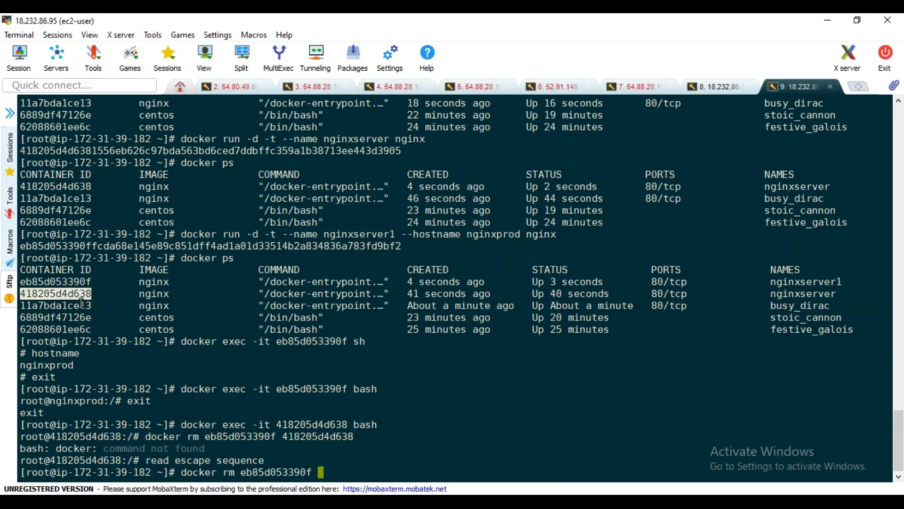
{"action": "right_click", "coordinate": [295, 351]}
{"action": "left_click", "coordinate": [331, 69]}
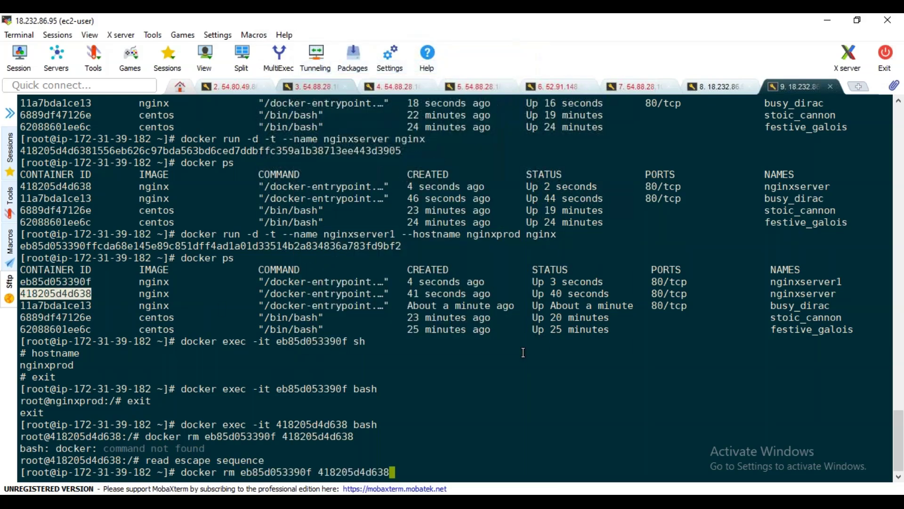
{"action": "key", "text": "Return"}
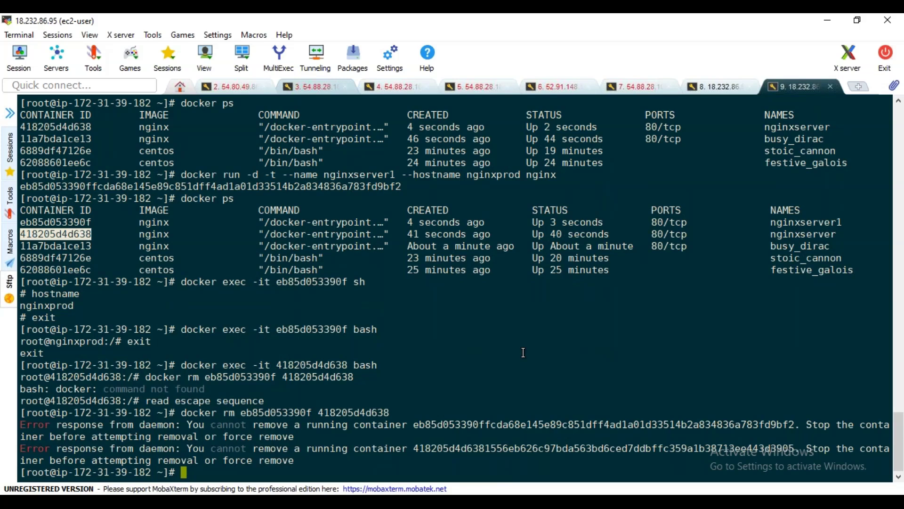
Stop eb85d053390f and 418205d4d638 with docker stop, then rerun docker rm to delete them
{"action": "type", "text": "docker stop"}
{"action": "double_click", "coordinate": [75, 222]}
{"action": "key", "text": "ctrl+c"}
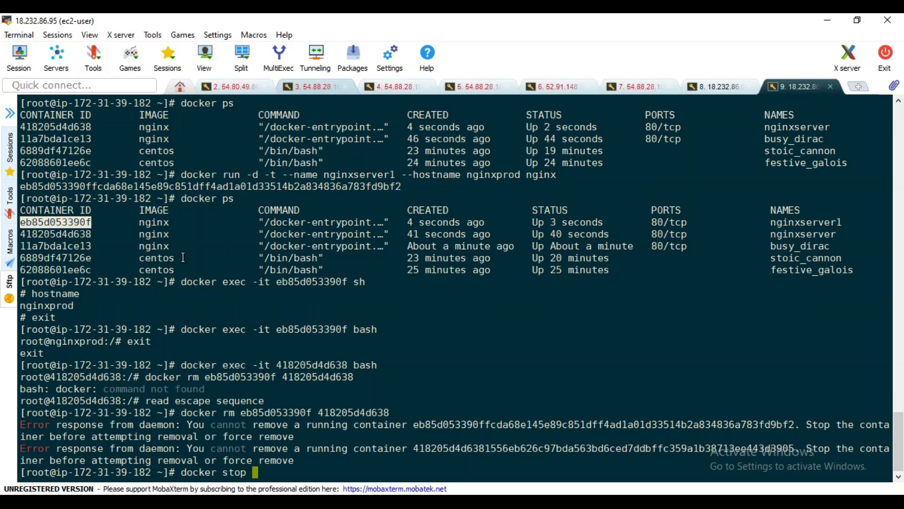
{"action": "right_click", "coordinate": [184, 257]}
{"action": "left_click", "coordinate": [207, 210]}
{"action": "double_click", "coordinate": [66, 234]}
{"action": "key", "text": "ctrl+c"}
{"action": "right_click", "coordinate": [243, 266]}
{"action": "left_click", "coordinate": [283, 210]}
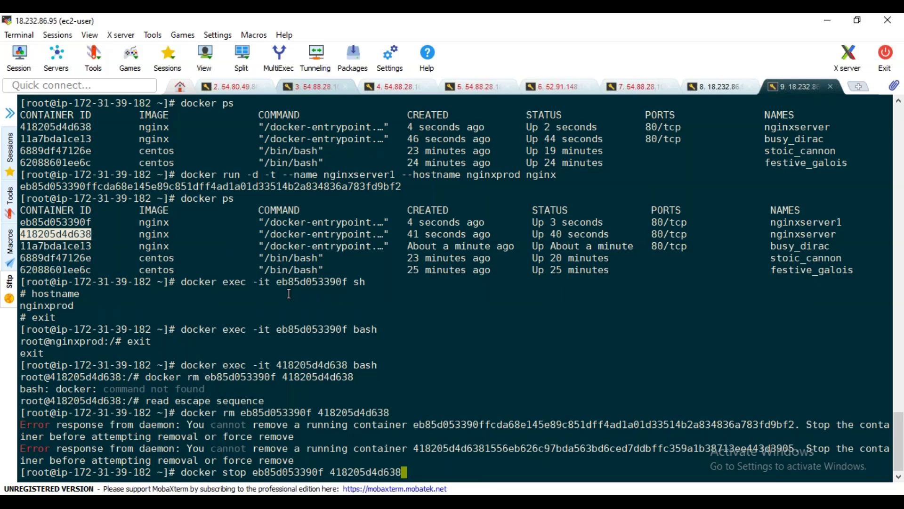
{"action": "key", "text": "Return"}
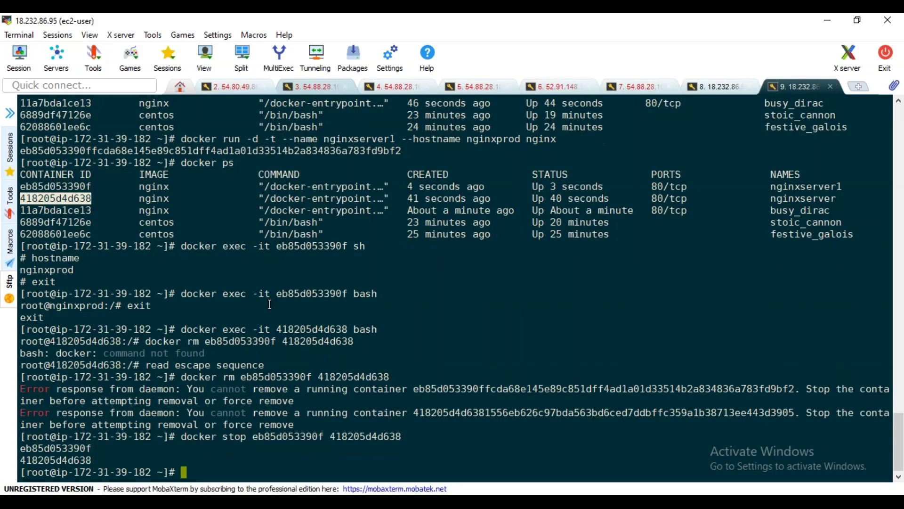
{"action": "key", "text": "Up"}
{"action": "key", "text": "Up"}
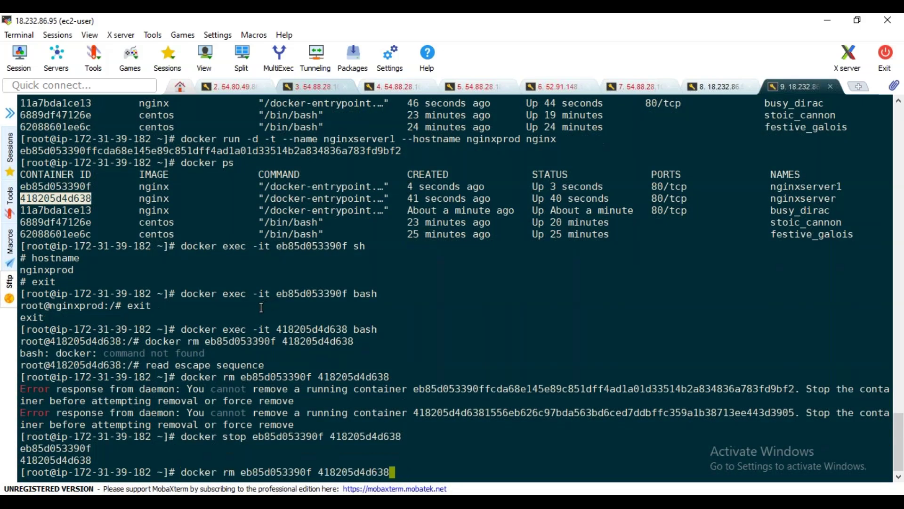
{"action": "key", "text": "Return"}
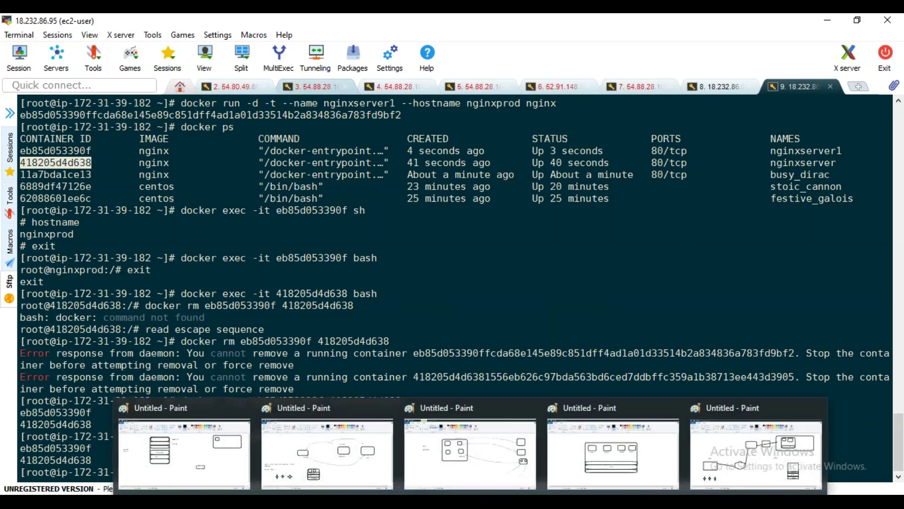
Launch Paint from the Start menu search
{"action": "key", "text": "super"}
{"action": "type", "text": "paint"}
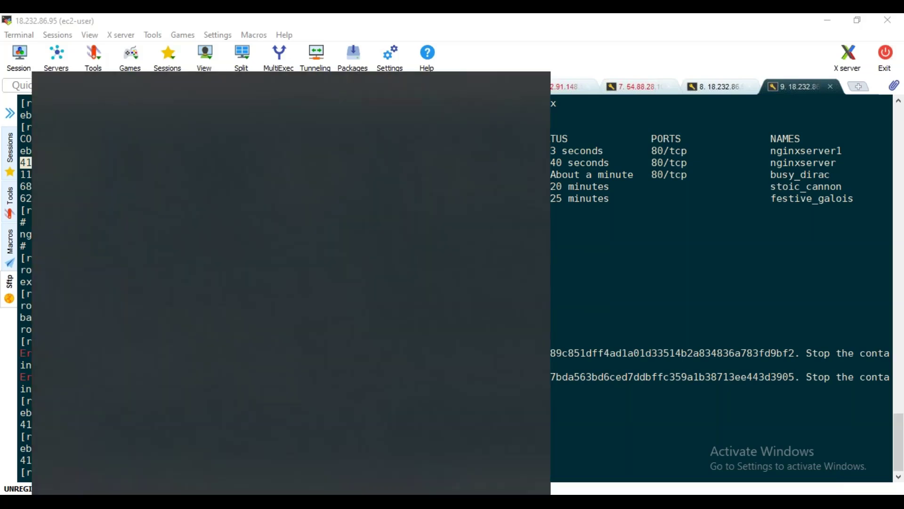
{"action": "left_click", "coordinate": [119, 143]}
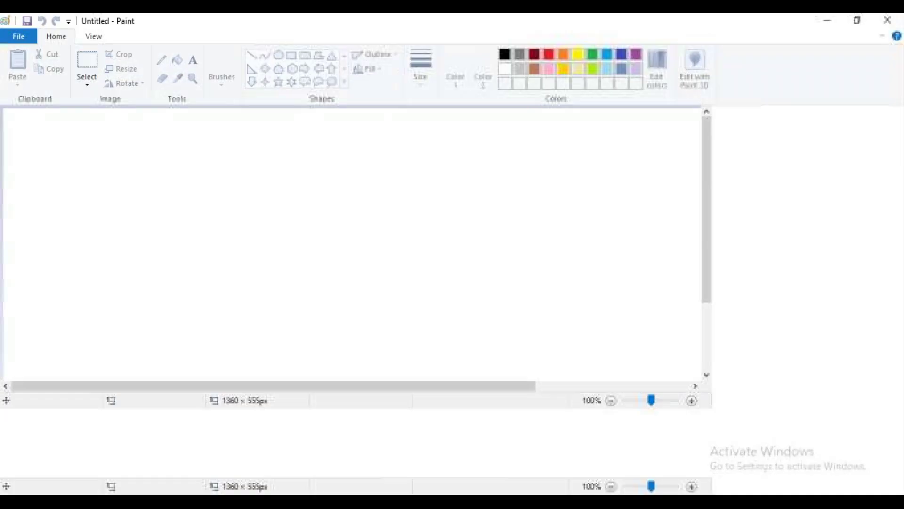
Draw a rounded container box with a bottom layer labelled centos
{"action": "left_click", "coordinate": [305, 56]}
{"action": "left_click_drag", "start_coordinate": [210, 164], "coordinate": [316, 297]}
{"action": "left_click_drag", "start_coordinate": [213, 271], "coordinate": [317, 297]}
{"action": "left_click", "coordinate": [193, 60]}
{"action": "left_click", "coordinate": [246, 280]}
{"action": "type", "text": "centox"}
{"action": "key", "text": "BackSpace"}
{"action": "type", "text": "s"}
{"action": "left_click", "coordinate": [131, 232]}
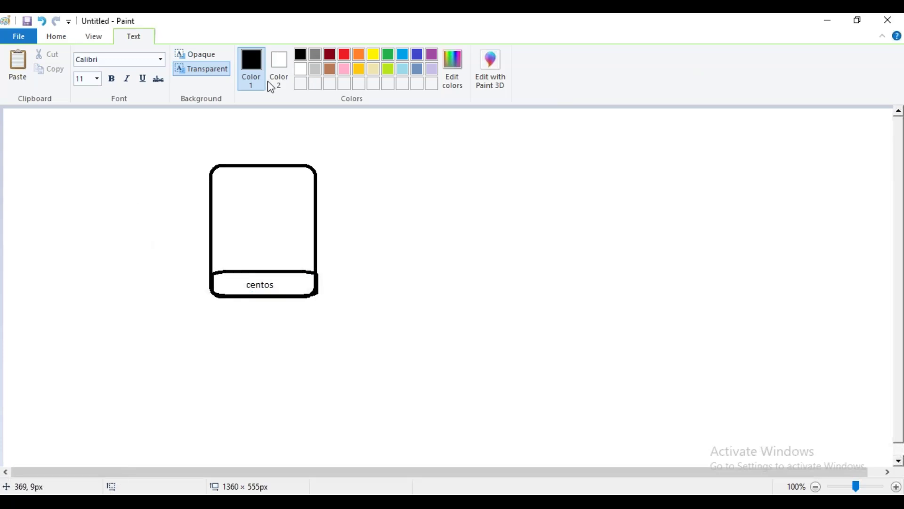
Add a rounded layer above centos labelled NGINX
{"action": "left_click", "coordinate": [309, 57]}
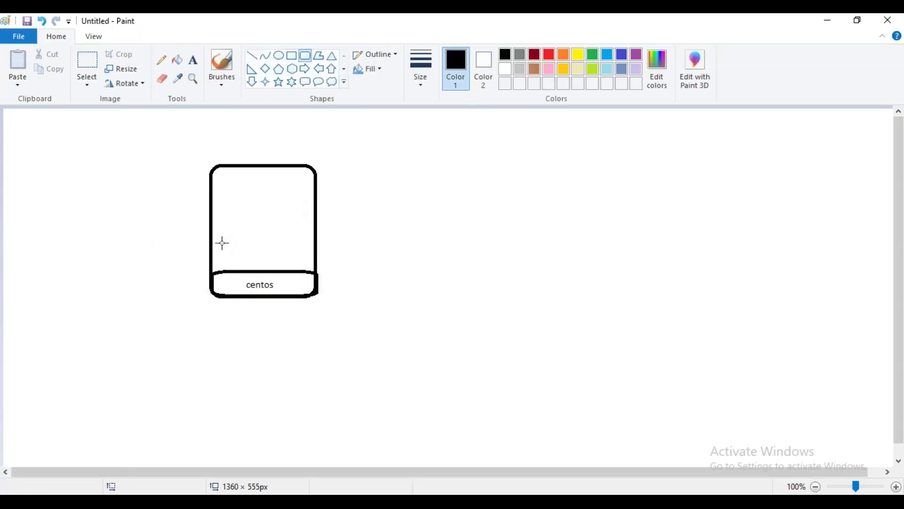
{"action": "mouse_move", "coordinate": [213, 244]}
{"action": "left_mouse_down"}
{"action": "mouse_move", "coordinate": [306, 262]}
{"action": "mouse_move", "coordinate": [314, 273]}
{"action": "left_mouse_up"}
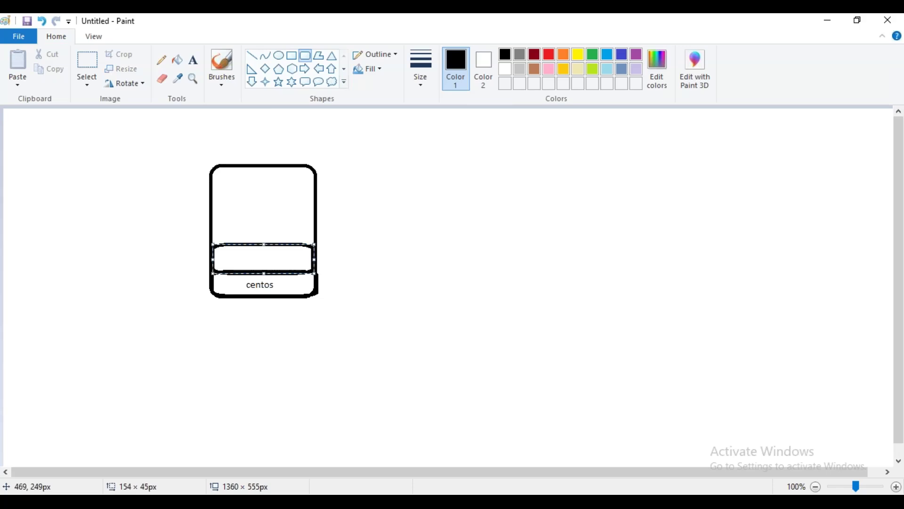
{"action": "left_click", "coordinate": [192, 61]}
{"action": "left_click", "coordinate": [229, 255]}
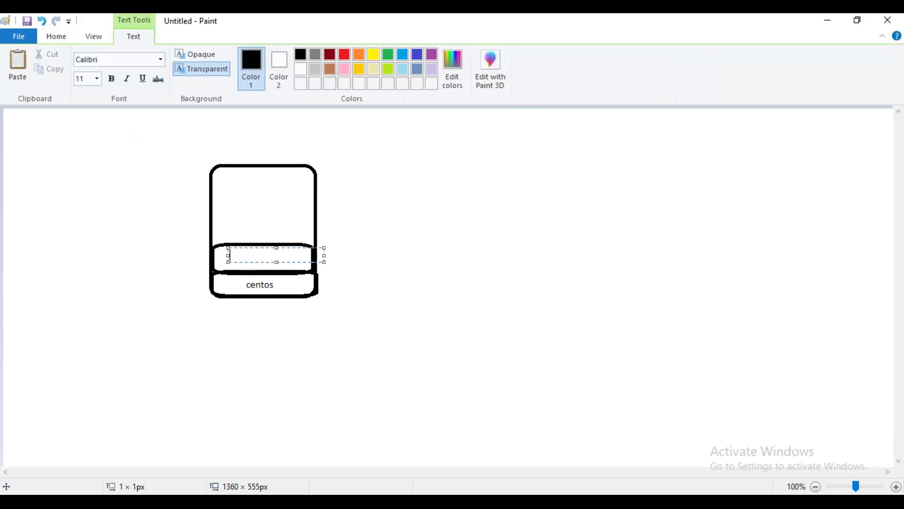
{"action": "type", "text": "HTTPD/NGINX"}
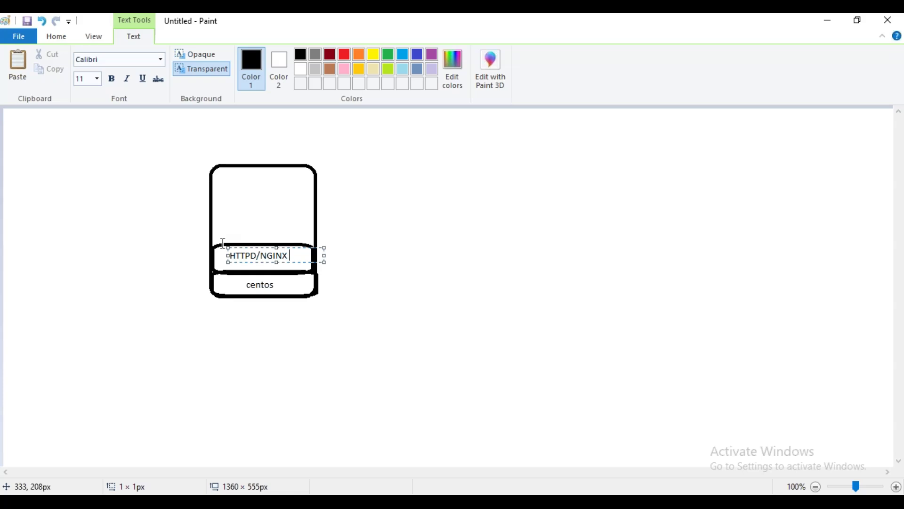
{"action": "left_click", "coordinate": [258, 255]}
{"action": "key", "text": "BackSpace"}
{"action": "key", "text": "BackSpace"}
{"action": "key", "text": "BackSpace"}
{"action": "key", "text": "BackSpace"}
{"action": "key", "text": "BackSpace"}
{"action": "key", "text": "BackSpace"}
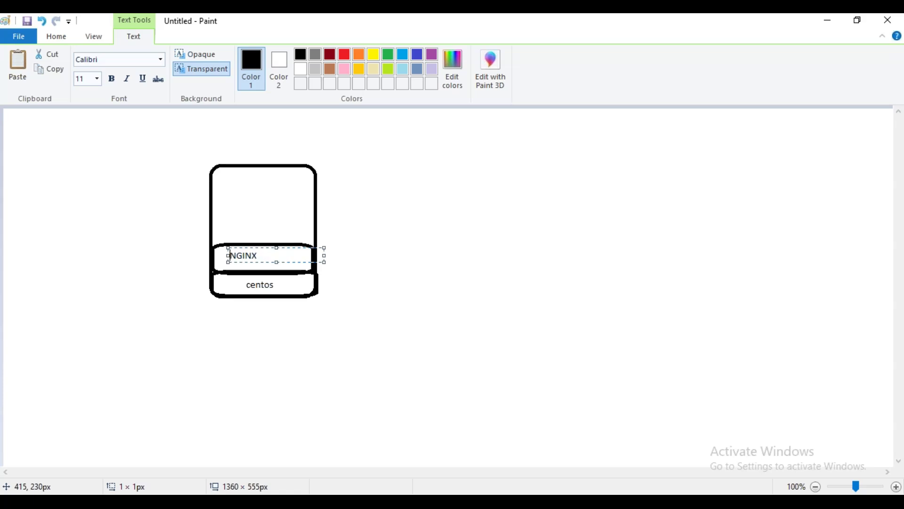
{"action": "left_click", "coordinate": [264, 236]}
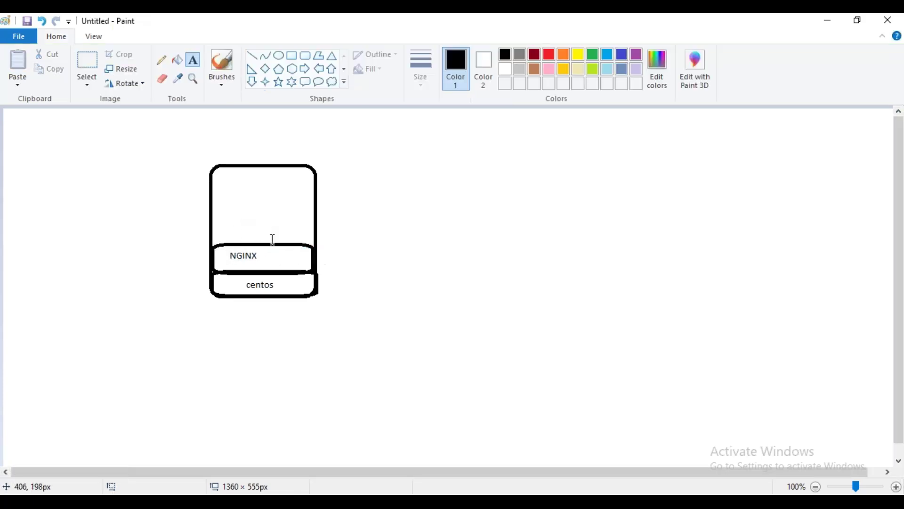
{"action": "left_click", "coordinate": [247, 308]}
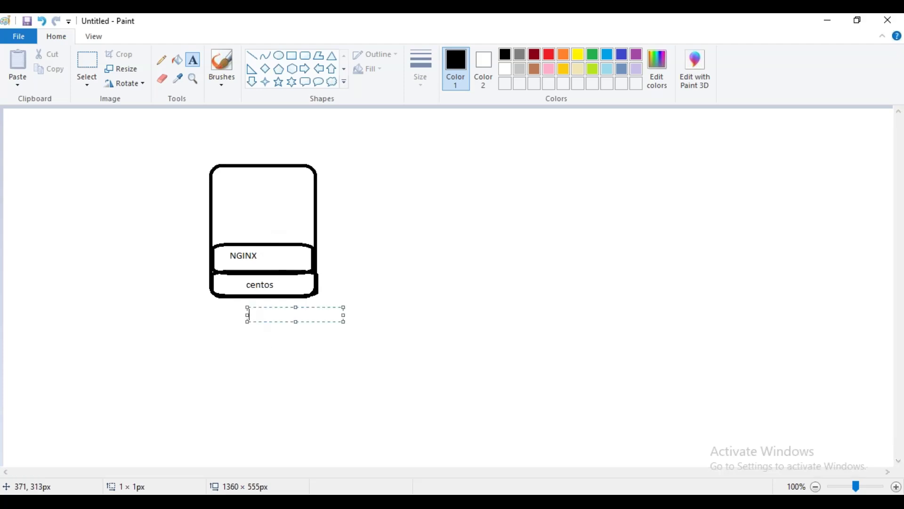
{"action": "type", "text": "IP"}
{"action": "left_click", "coordinate": [246, 385]}
{"action": "left_click", "coordinate": [246, 385]}
{"action": "type", "text": "HTTP"}
{"action": "key", "text": "BackSpace"}
{"action": "key", "text": "BackSpace"}
{"action": "key", "text": "BackSpace"}
{"action": "key", "text": "BackSpace"}
{"action": "type", "text": "htt"}
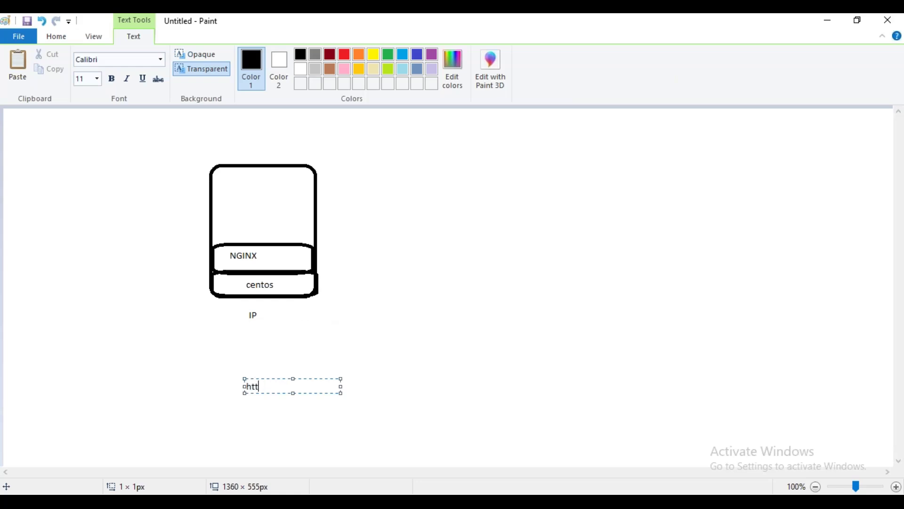
{"action": "type", "text": "p://IP"}
{"action": "type", "text": ":80"}
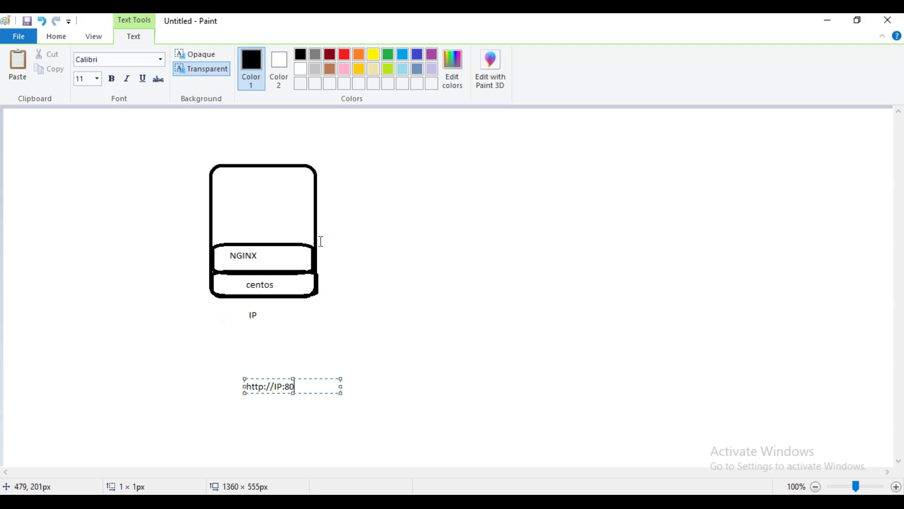
{"action": "left_click", "coordinate": [534, 500]}
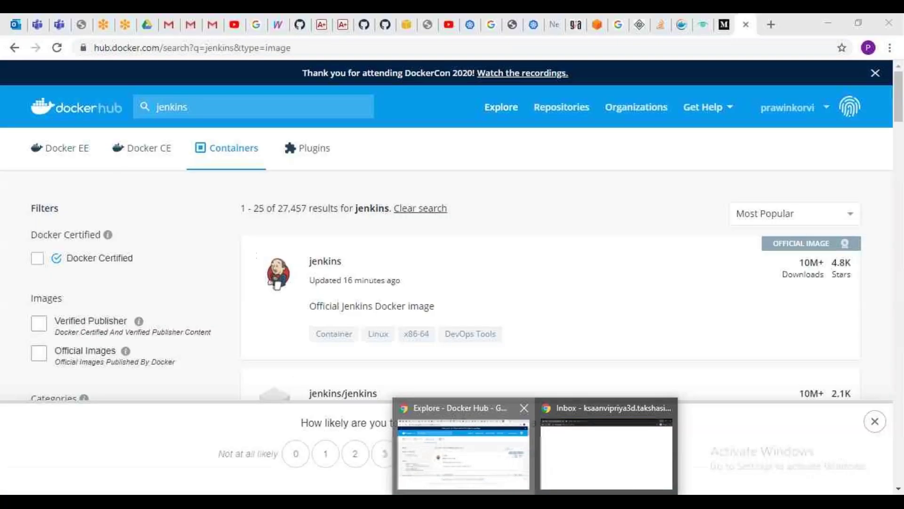
Copy the dockerserver instance's public IP 18.232.86.95 from the EC2 Instances page, then return to Paint
{"action": "left_click", "coordinate": [507, 461]}
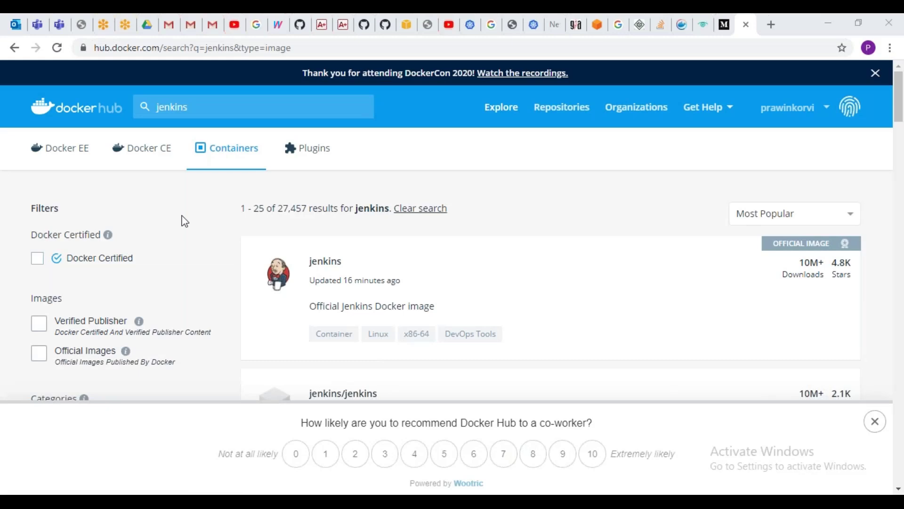
{"action": "left_click", "coordinate": [597, 26]}
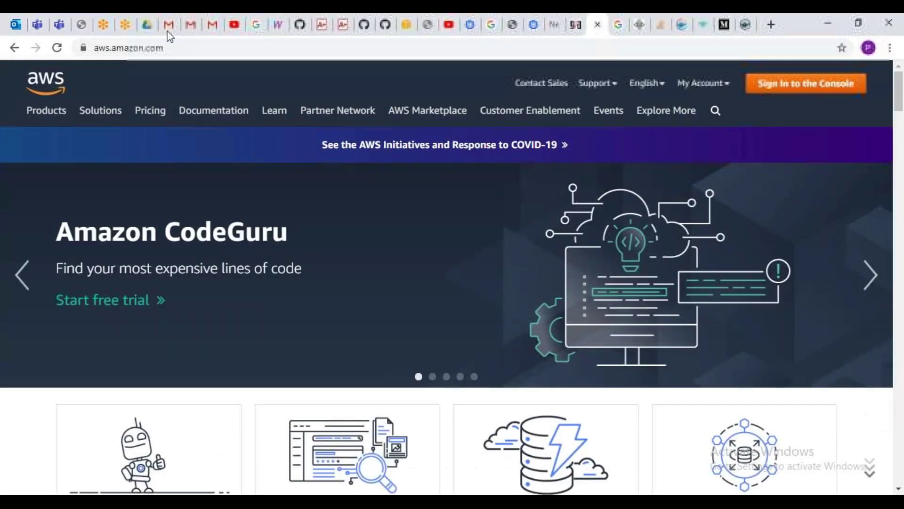
{"action": "left_click", "coordinate": [407, 22]}
{"action": "scroll", "coordinate": [403, 387], "scroll_direction": "up", "scroll_amount": 5}
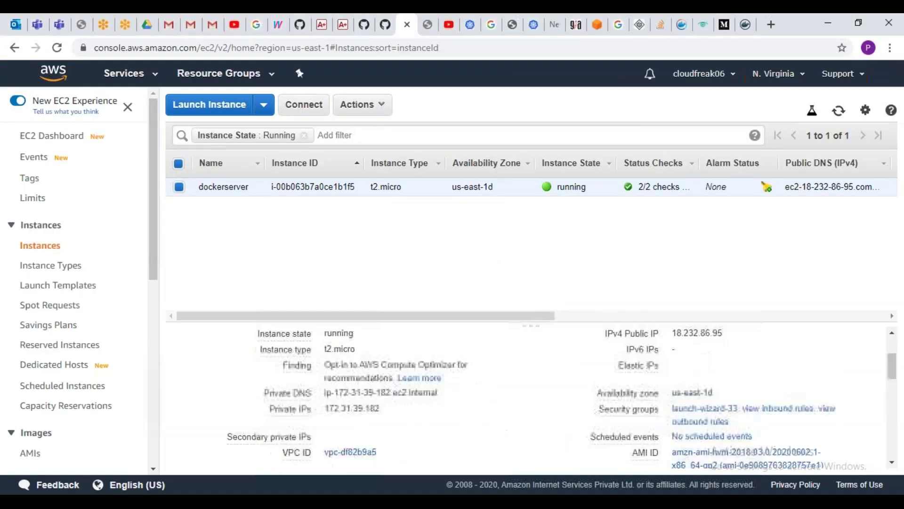
{"action": "scroll", "coordinate": [404, 387], "scroll_direction": "down", "scroll_amount": 2}
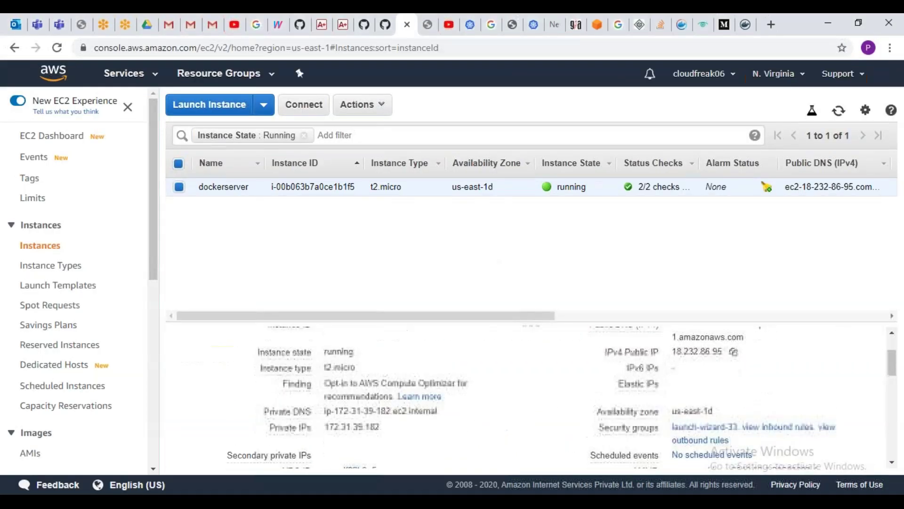
{"action": "left_click", "coordinate": [733, 352]}
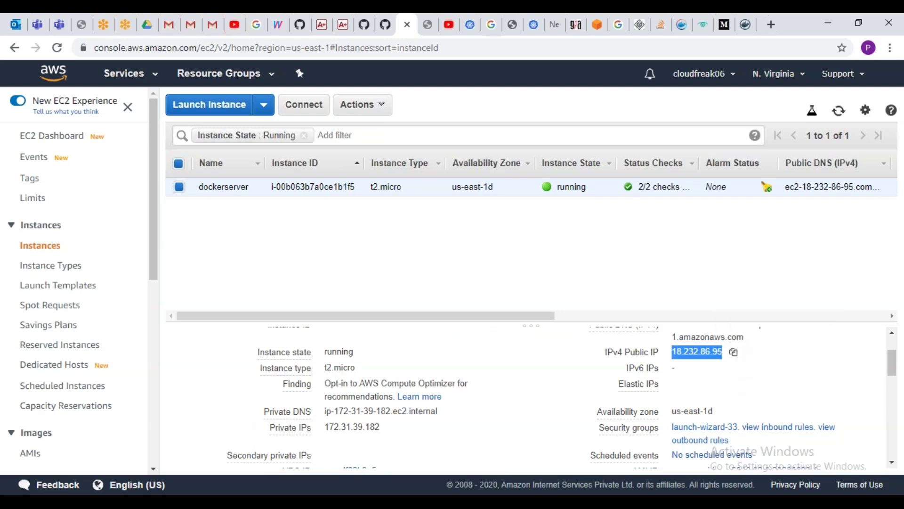
{"action": "left_click", "coordinate": [483, 491]}
{"action": "left_click", "coordinate": [589, 468]}
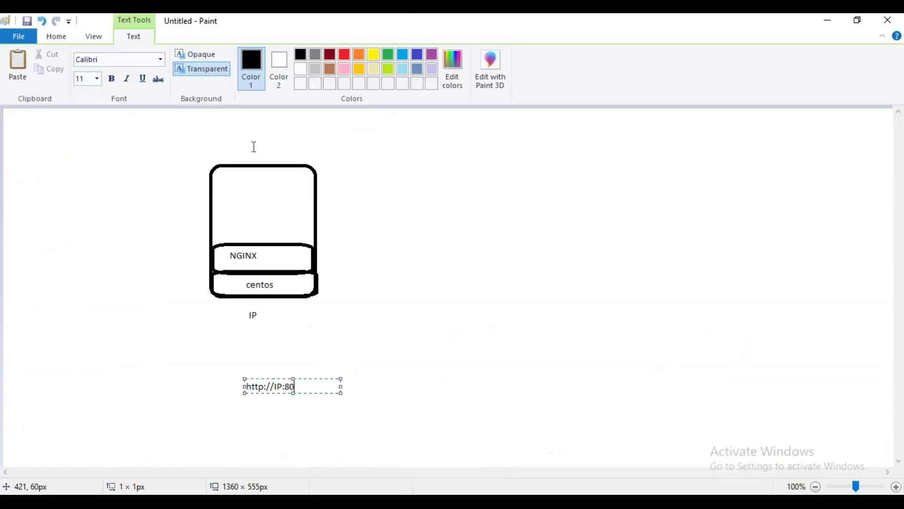
Paste public IP 18.232.86.95 above the container box, then copy private IP 172.31.39.182 from EC2
{"action": "left_click", "coordinate": [226, 151]}
{"action": "key", "text": "ctrl+v"}
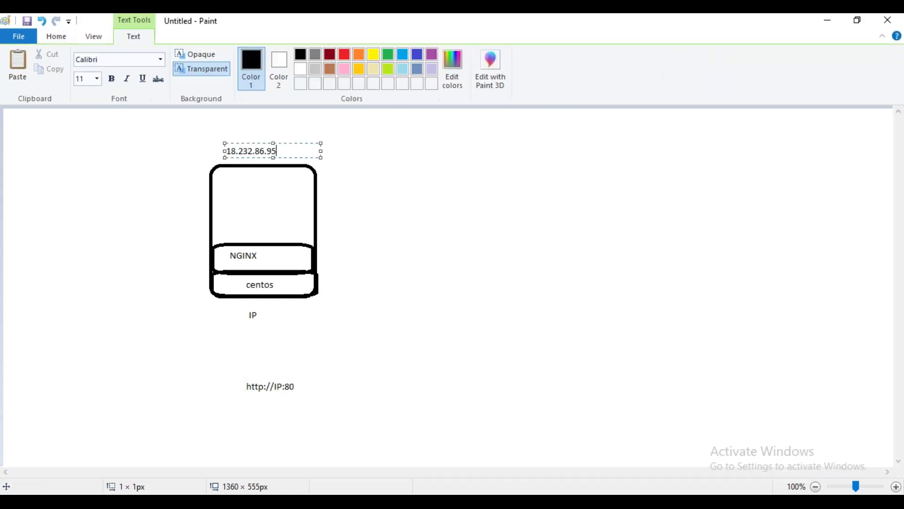
{"action": "key", "text": "alt+Tab"}
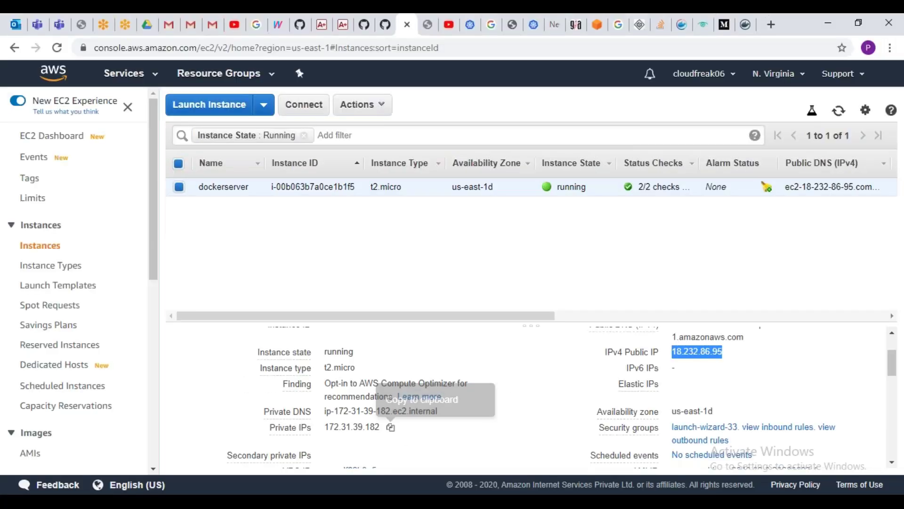
{"action": "left_click", "coordinate": [390, 429]}
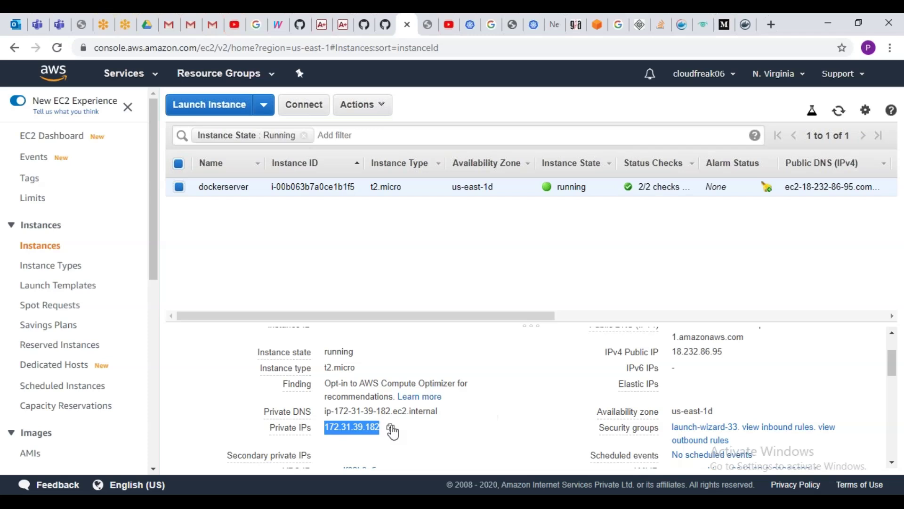
{"action": "key", "text": "alt+Tab"}
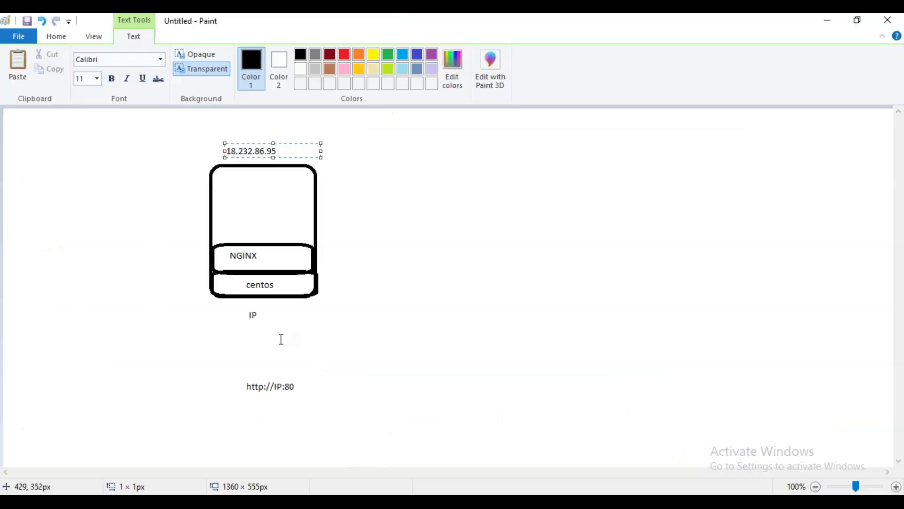
Paste the private IP 172.31.39.182 under the IP label
{"action": "left_click", "coordinate": [232, 331]}
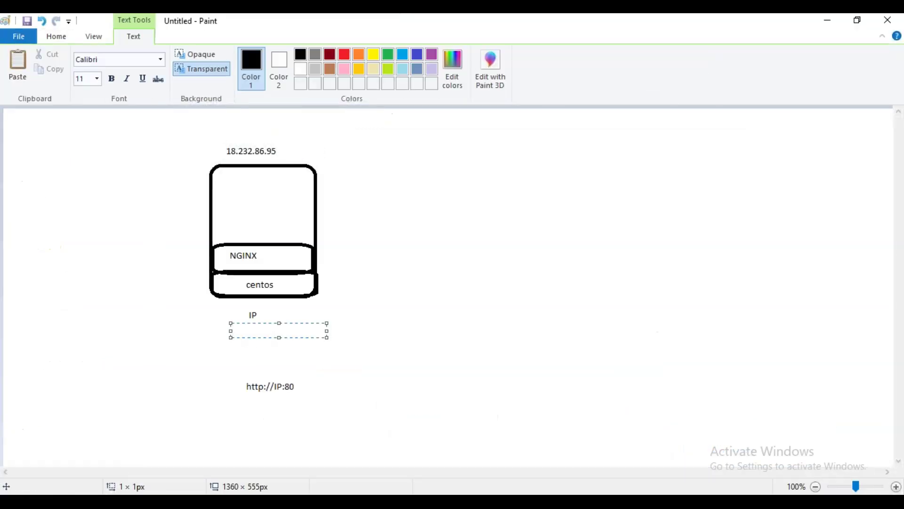
{"action": "key", "text": "ctrl+v"}
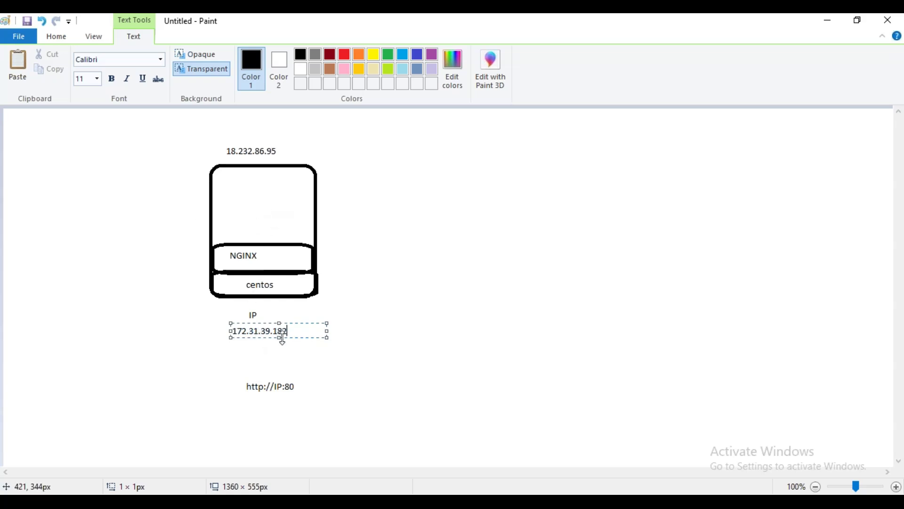
{"action": "left_click", "coordinate": [367, 391]}
{"action": "left_click", "coordinate": [367, 385]}
{"action": "type", "text": "HTTP:/"}
{"action": "key", "text": "BackSpace"}
{"action": "key", "text": "BackSpace"}
{"action": "key", "text": "BackSpace"}
{"action": "key", "text": "BackSpace"}
{"action": "key", "text": "BackSpace"}
{"action": "key", "text": "BackSpace"}
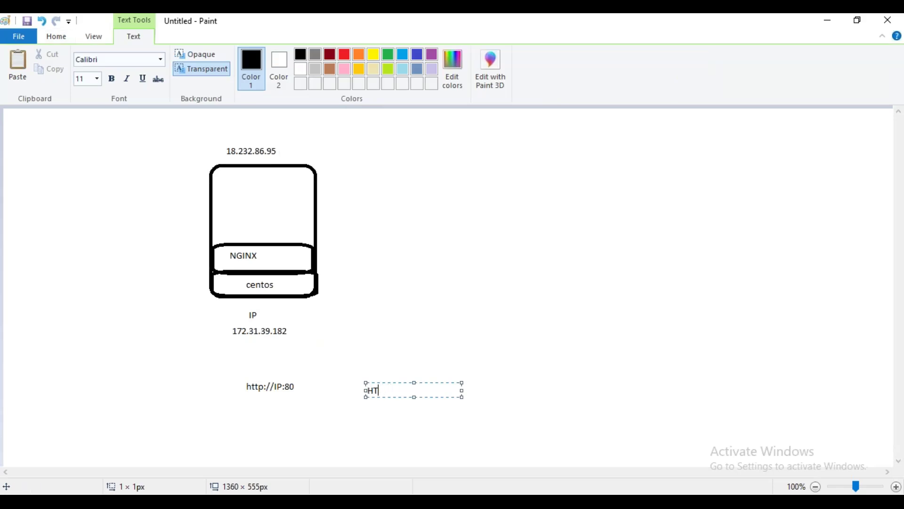
{"action": "type", "text": "http://"}
{"action": "key", "text": "ctrl+v"}
{"action": "type", "text": "80"}
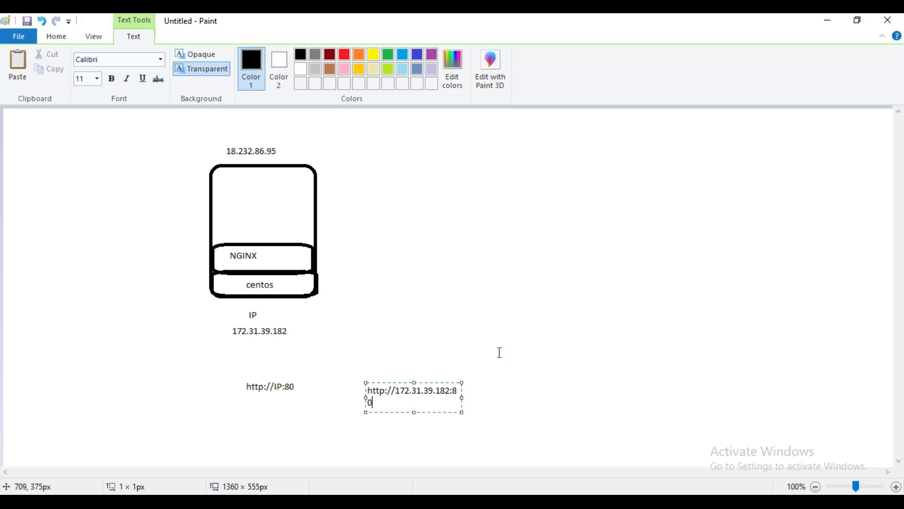
{"action": "left_click_drag", "start_coordinate": [462, 398], "coordinate": [486, 398]}
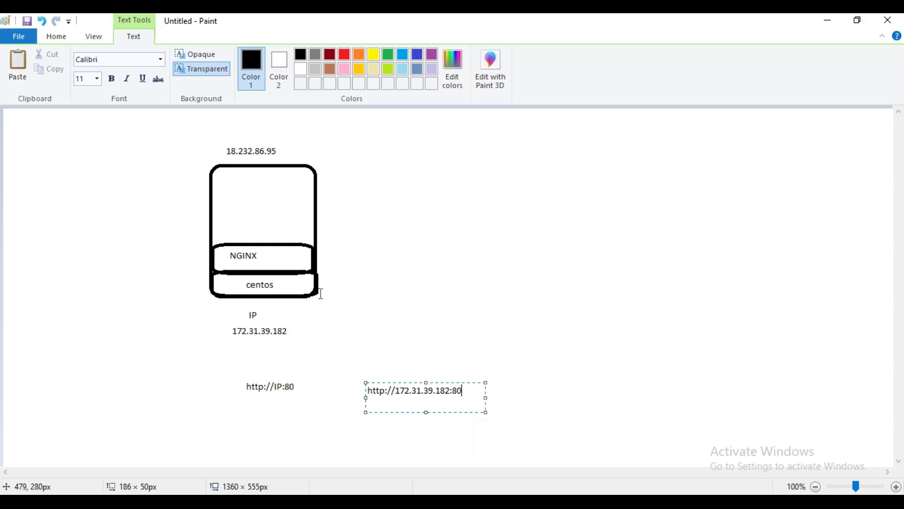
{"action": "left_click", "coordinate": [371, 427]}
{"action": "left_click", "coordinate": [371, 427]}
{"action": "type", "text": "http://"}
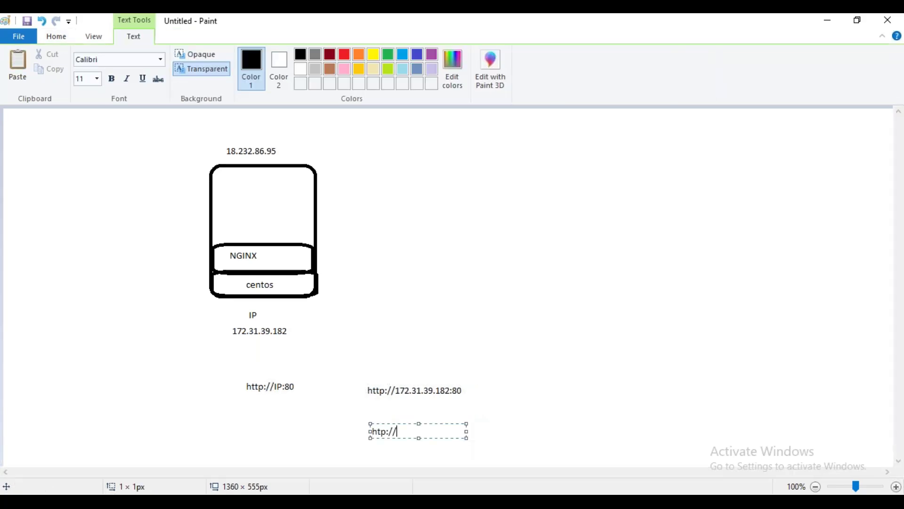
{"action": "key", "text": "alt+Tab"}
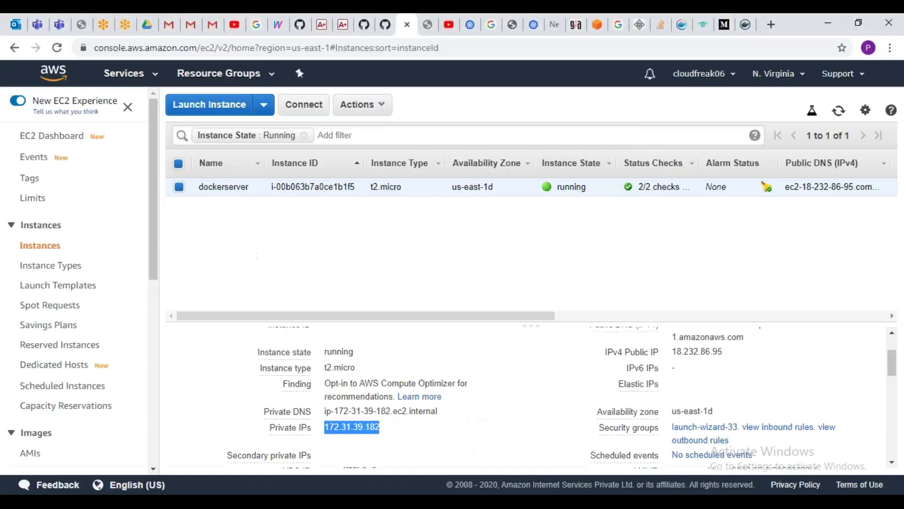
{"action": "left_click", "coordinate": [734, 353]}
{"action": "key", "text": "alt+Tab"}
{"action": "key", "text": "ctrl+v"}
{"action": "type", "text": ":80"}
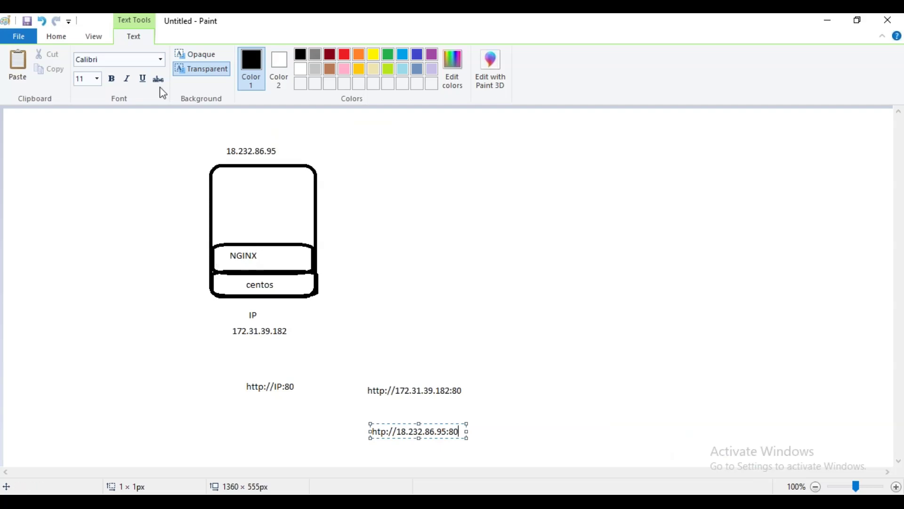
{"action": "left_click", "coordinate": [56, 37]}
Draw a large rounded host box at the upper right with a strip along its bottom
{"action": "left_click", "coordinate": [313, 62]}
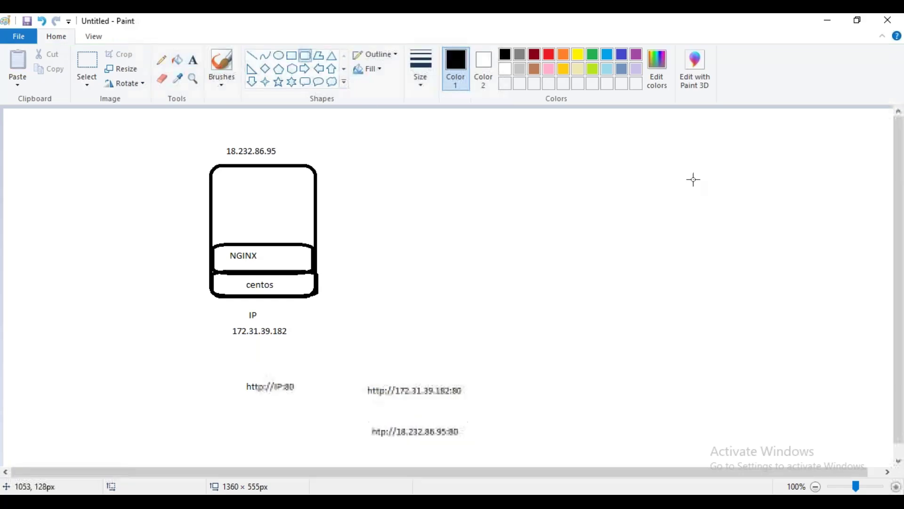
{"action": "left_click_drag", "start_coordinate": [611, 138], "coordinate": [787, 281]}
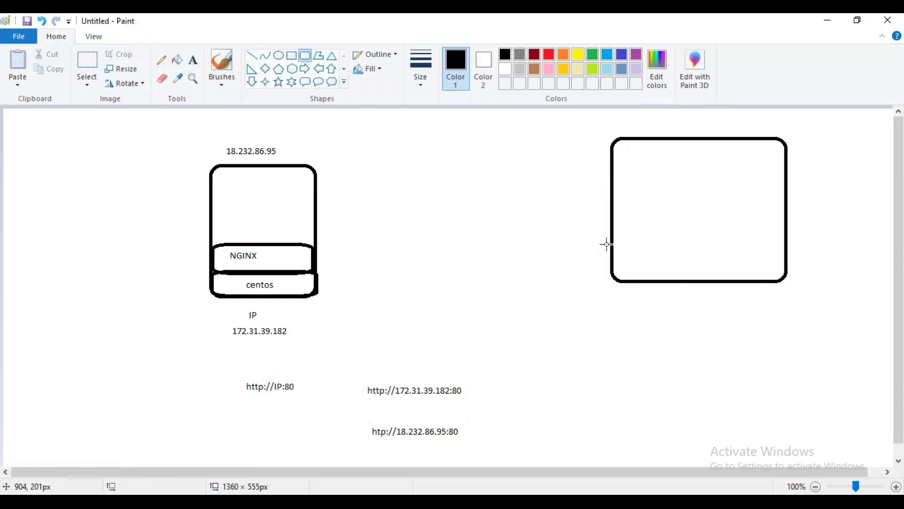
{"action": "left_click_drag", "start_coordinate": [614, 251], "coordinate": [789, 281]}
Label the host box's bottom strip 'centos'
{"action": "left_click", "coordinate": [194, 61]}
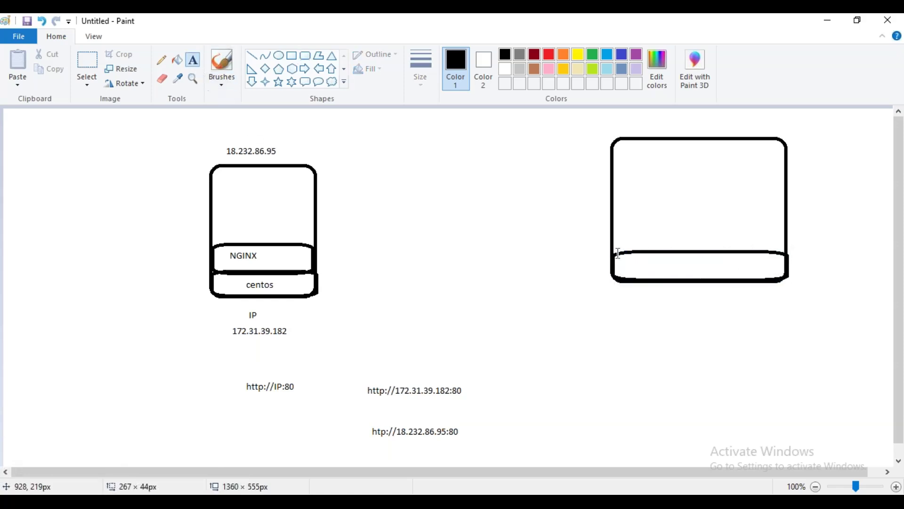
{"action": "left_click", "coordinate": [669, 260]}
{"action": "type", "text": "centos"}
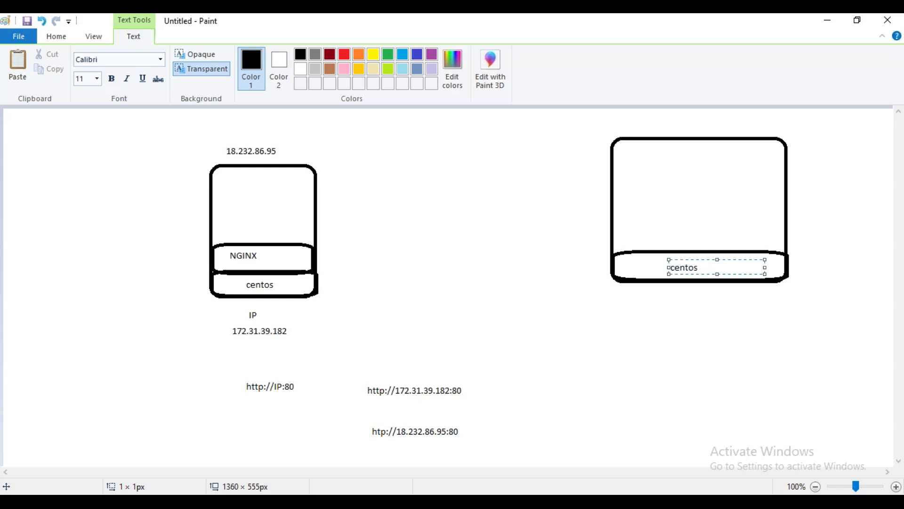
{"action": "left_click", "coordinate": [482, 156]}
Draw six small rounded containers inside the host box, in two rows of three
{"action": "left_click", "coordinate": [305, 55]}
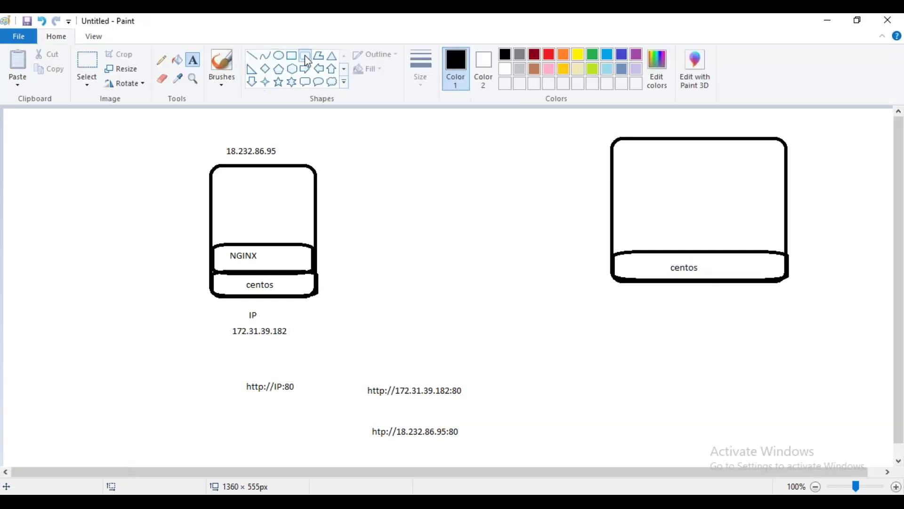
{"action": "left_click_drag", "start_coordinate": [624, 150], "coordinate": [658, 180]}
{"action": "left_click_drag", "start_coordinate": [680, 149], "coordinate": [711, 178]}
{"action": "left_click", "coordinate": [748, 156]}
{"action": "left_click_drag", "start_coordinate": [739, 151], "coordinate": [770, 180]}
{"action": "left_click", "coordinate": [631, 204]}
{"action": "left_click_drag", "start_coordinate": [631, 203], "coordinate": [662, 231]}
{"action": "left_click_drag", "start_coordinate": [693, 203], "coordinate": [718, 226]}
{"action": "left_click_drag", "start_coordinate": [747, 197], "coordinate": [776, 224]}
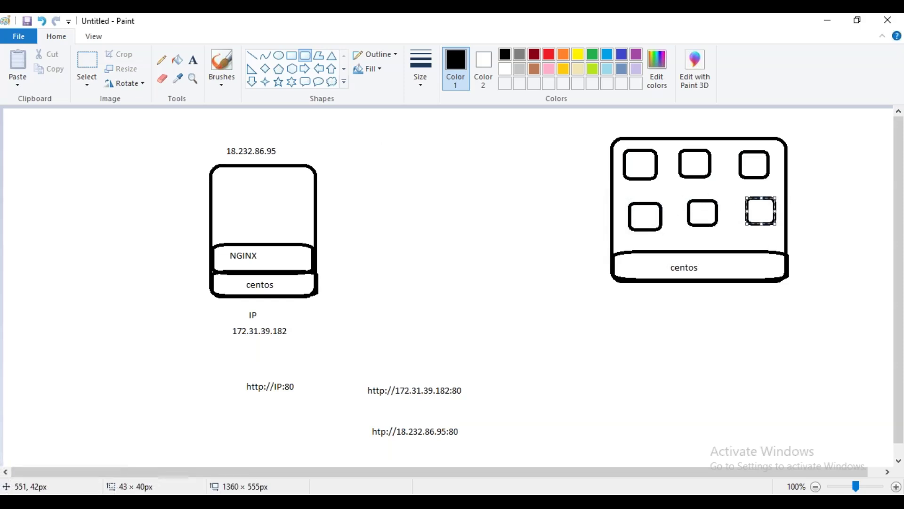
Label each of the three top-row containers '80' underneath
{"action": "left_click", "coordinate": [193, 60]}
{"action": "left_click", "coordinate": [638, 178]}
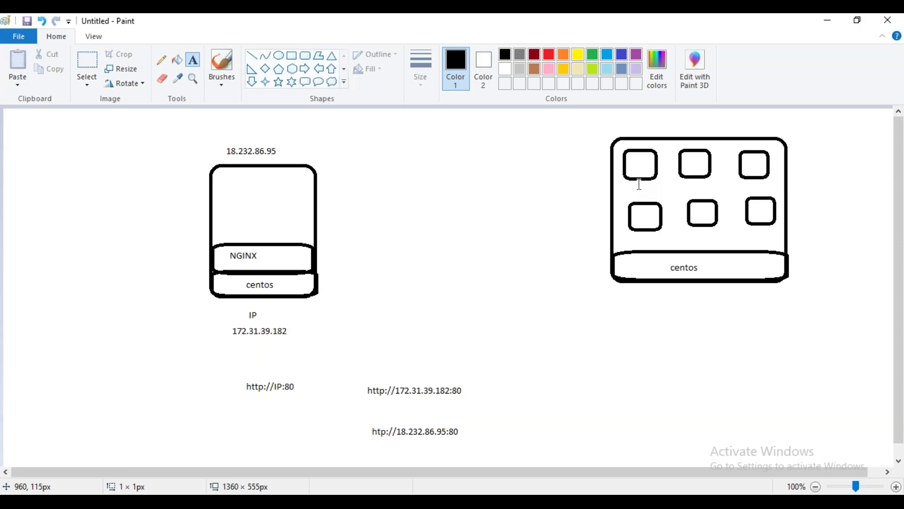
{"action": "type", "text": "80"}
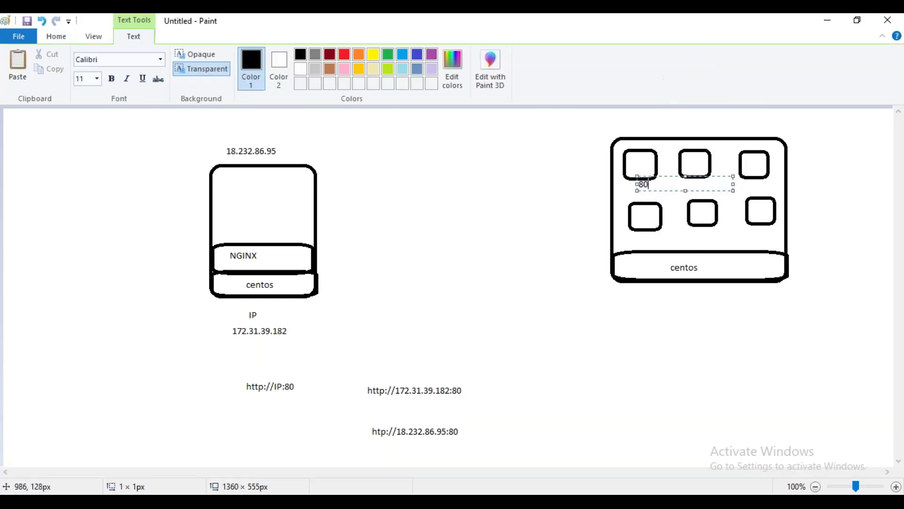
{"action": "left_click", "coordinate": [595, 208]}
{"action": "left_click", "coordinate": [695, 178]}
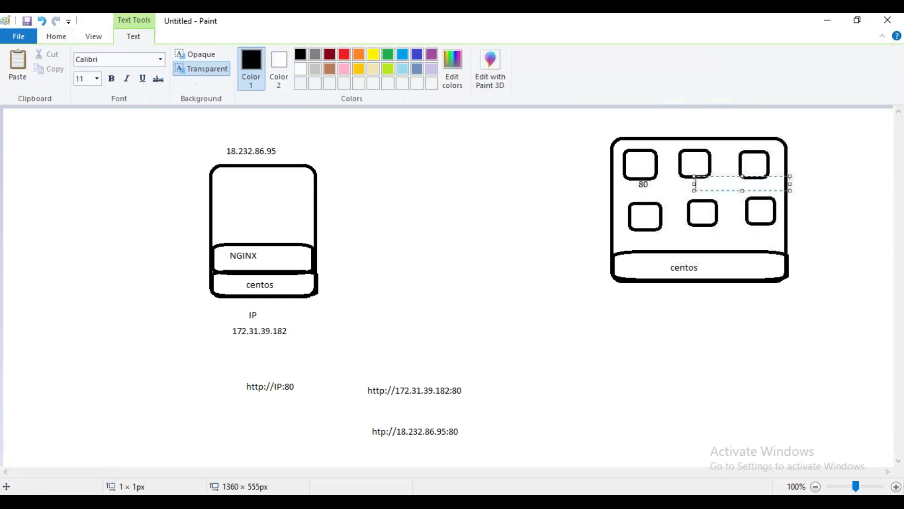
{"action": "type", "text": "80"}
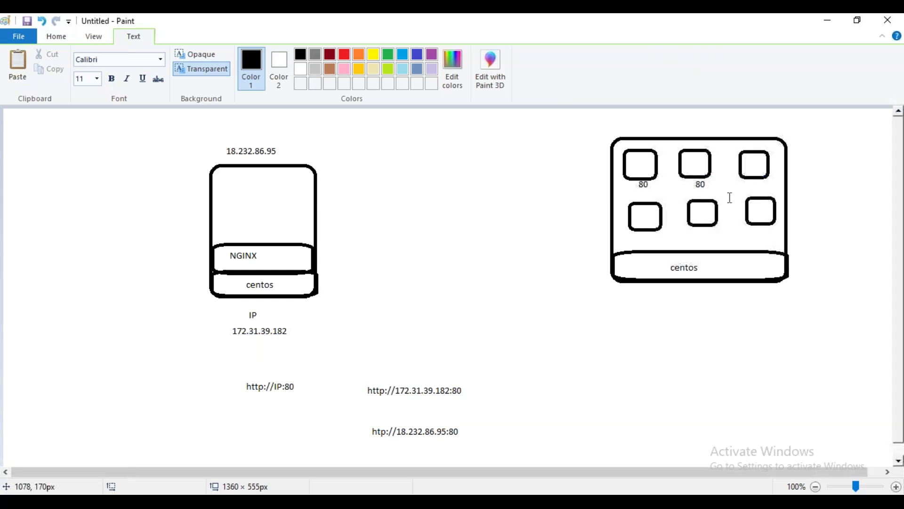
{"action": "left_click", "coordinate": [729, 196]}
{"action": "left_click", "coordinate": [753, 183]}
{"action": "type", "text": "80"}
{"action": "left_click", "coordinate": [637, 240]}
Label the bottom-left and bottom-middle containers '80' as well
{"action": "left_click", "coordinate": [634, 232]}
{"action": "type", "text": "80"}
{"action": "left_click", "coordinate": [715, 301]}
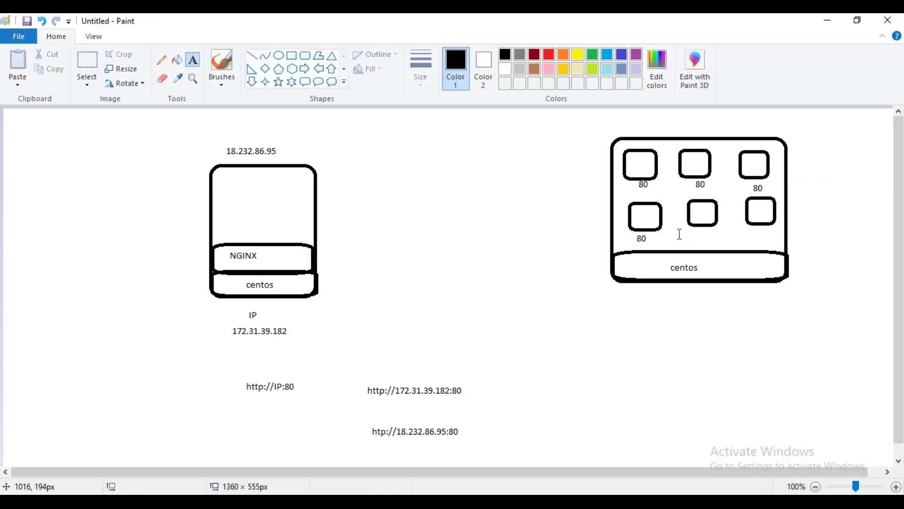
{"action": "left_click", "coordinate": [694, 229]}
{"action": "type", "text": "80"}
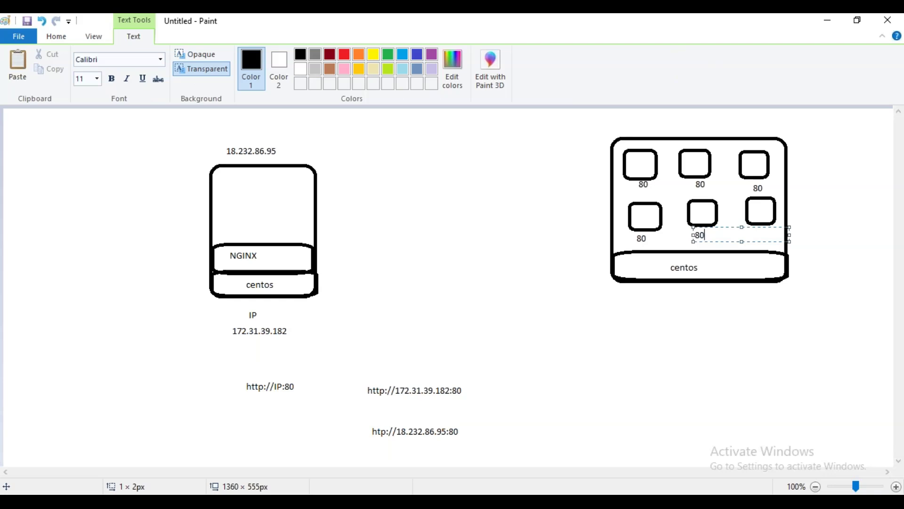
{"action": "left_click", "coordinate": [539, 261]}
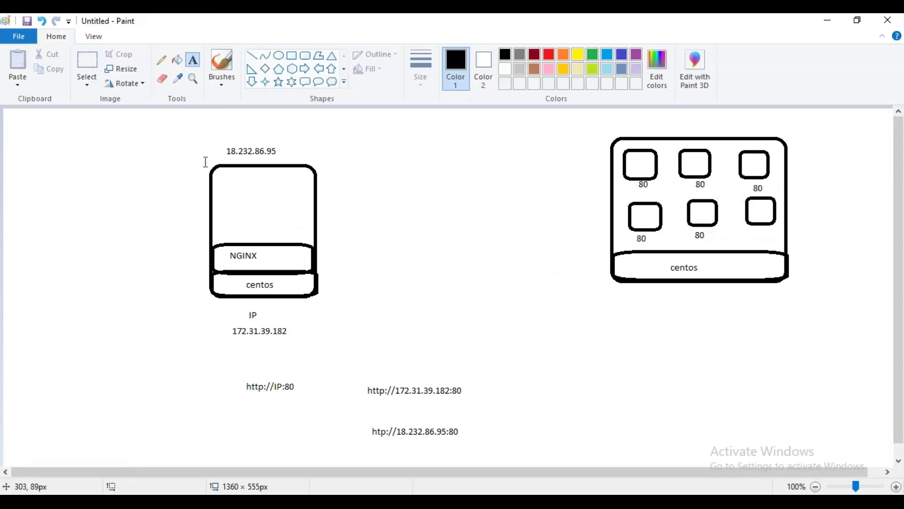
Select the existing 18.232.86.95 label on the first diagram, then deselect it
{"action": "left_click", "coordinate": [172, 143]}
{"action": "left_click", "coordinate": [231, 146]}
{"action": "left_click", "coordinate": [86, 61]}
{"action": "left_click_drag", "start_coordinate": [213, 147], "coordinate": [295, 155]}
{"action": "key", "text": "ctrl+z"}
{"action": "left_click", "coordinate": [234, 150]}
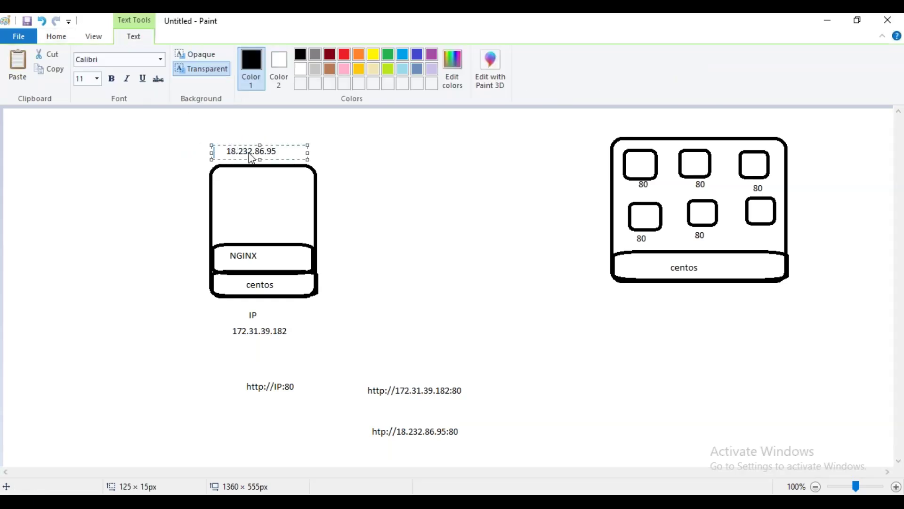
{"action": "left_click", "coordinate": [468, 208]}
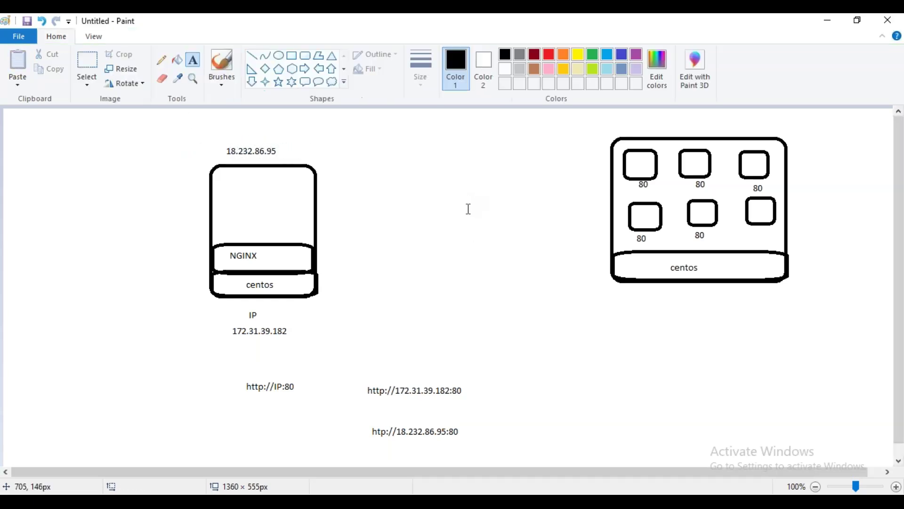
Type 18.232.86.95 above the right-hand box and 172.31.39.182 below it
{"action": "left_click", "coordinate": [661, 124]}
{"action": "type", "text": "18/"}
{"action": "key", "text": "BackSpace"}
{"action": "type", "text": ".232"}
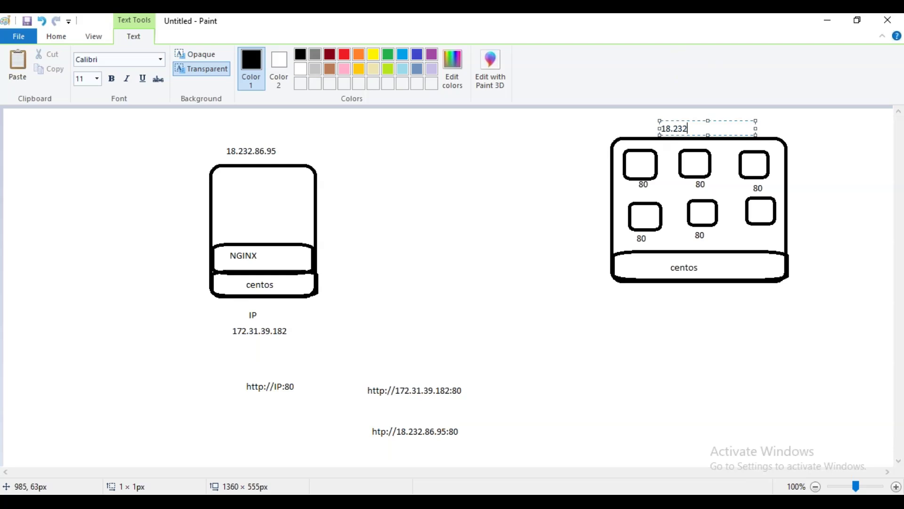
{"action": "type", "text": ".86.95"}
{"action": "left_click", "coordinate": [662, 295]}
{"action": "type", "text": "172."}
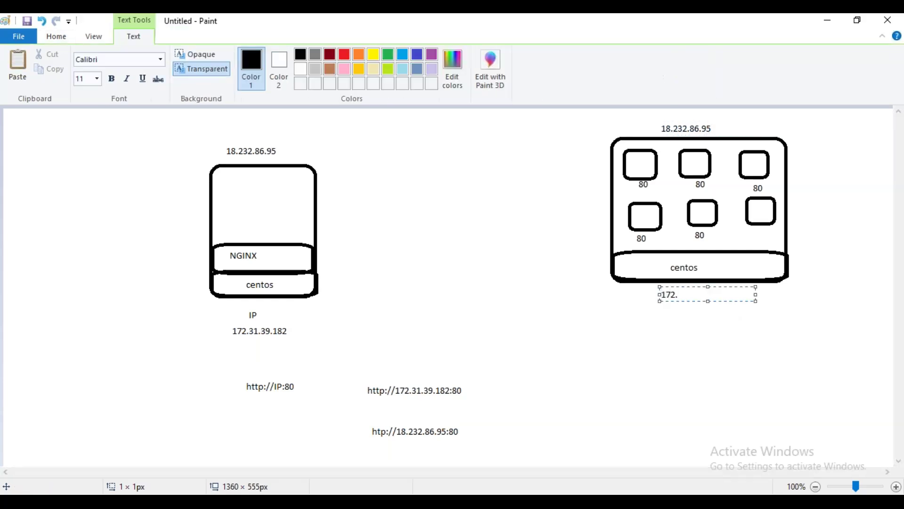
{"action": "type", "text": "31.39.182"}
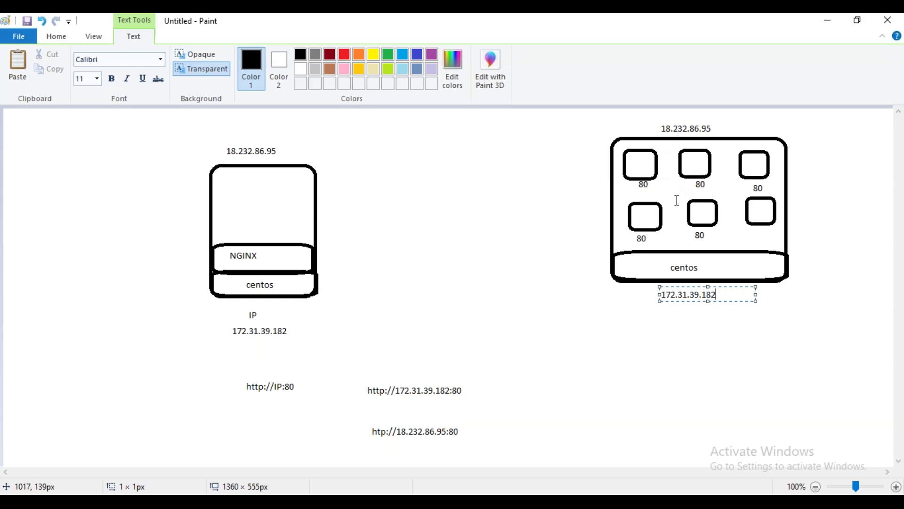
Write NGINX in the first container and 18.232.86.95:80 at the lower right
{"action": "left_click", "coordinate": [629, 155]}
{"action": "type", "text": "NGINX"}
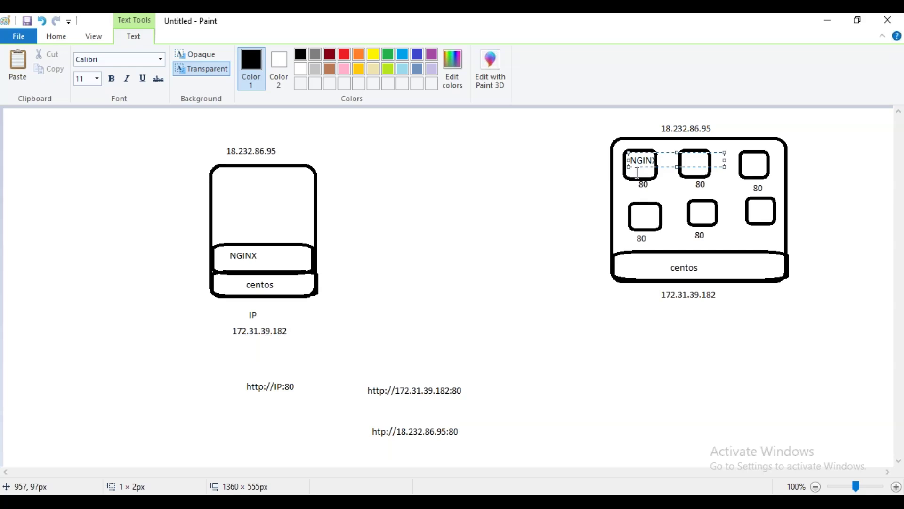
{"action": "left_click", "coordinate": [614, 382]}
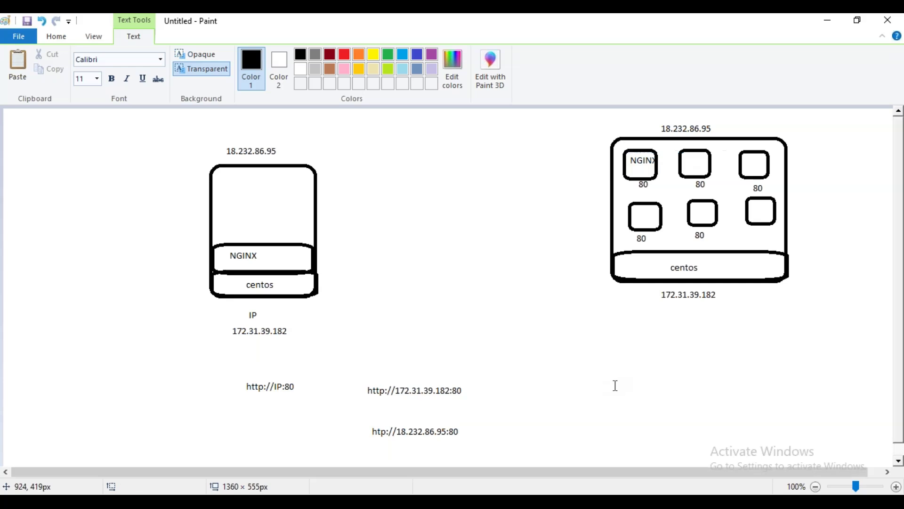
{"action": "type", "text": "18"}
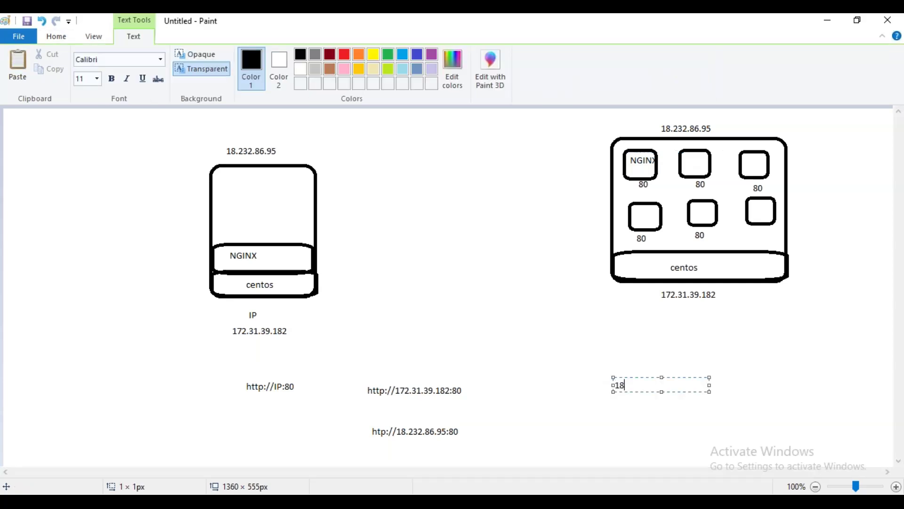
{"action": "type", "text": ".232.86.95:80"}
Add a new notes line: 'docker run -d -t --name nginx1 nginx -p 8080:80'
{"action": "key", "text": "alt+Tab"}
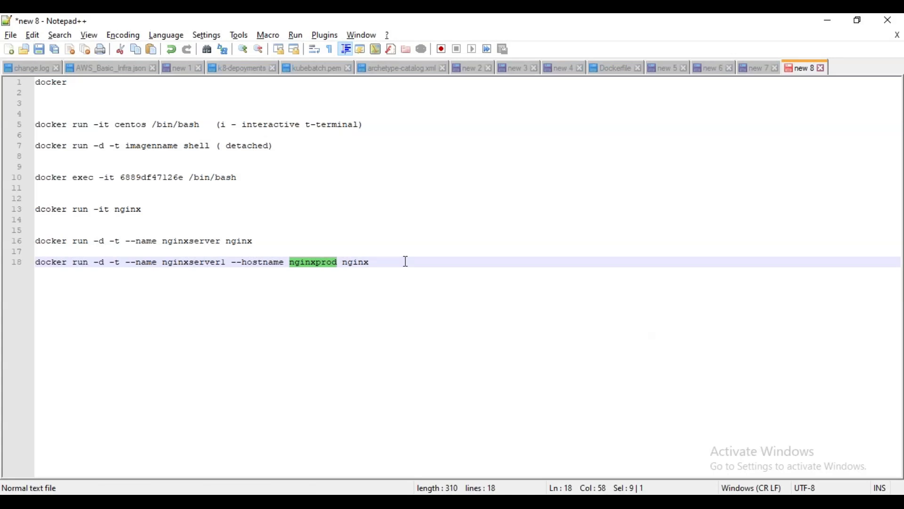
{"action": "key", "text": "Down"}
{"action": "key", "text": "Return"}
{"action": "key", "text": "Return"}
{"action": "type", "text": "DOCKER RUN"}
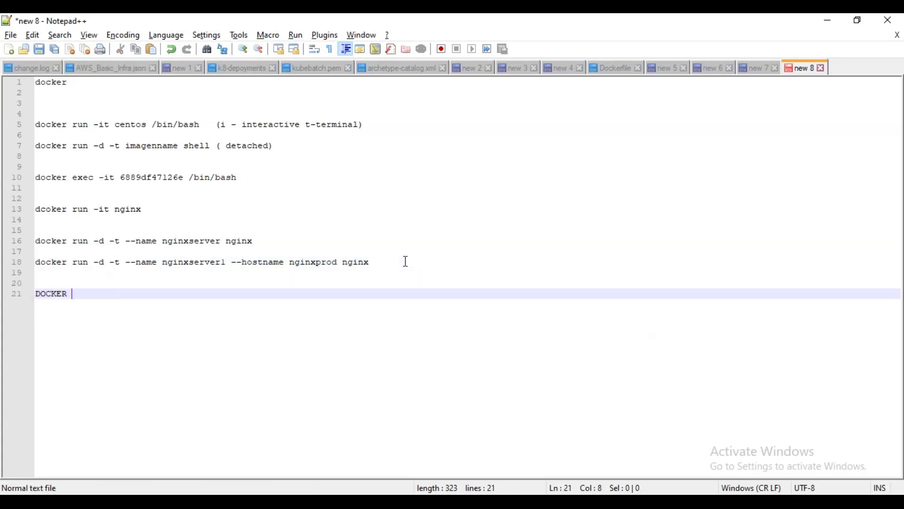
{"action": "key", "text": "BackSpace"}
{"action": "key", "text": "BackSpace"}
{"action": "key", "text": "BackSpace"}
{"action": "key", "text": "BackSpace"}
{"action": "key", "text": "BackSpace"}
{"action": "key", "text": "BackSpace"}
{"action": "key", "text": "BackSpace"}
{"action": "key", "text": "BackSpace"}
{"action": "key", "text": "BackSpace"}
{"action": "key", "text": "BackSpace"}
{"action": "type", "text": "docker run -d -t --name nginxl"}
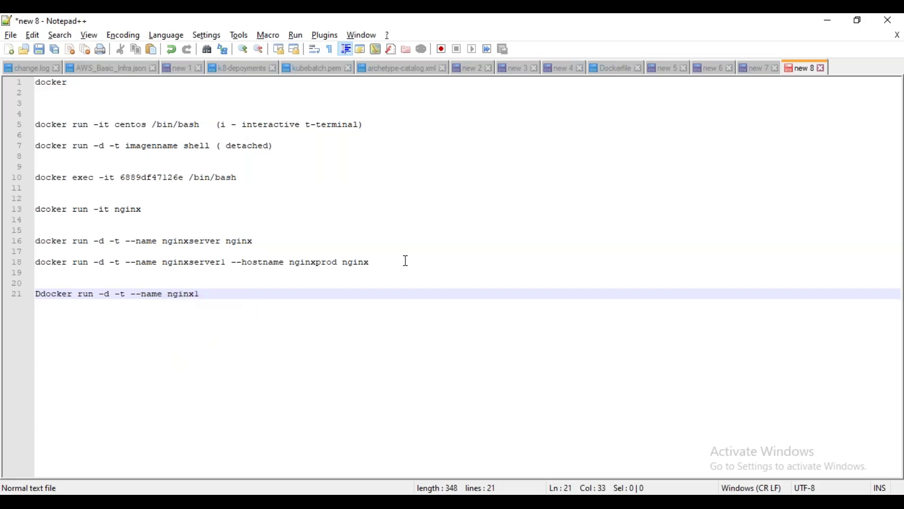
{"action": "type", "text": " nginx -p 8080:80"}
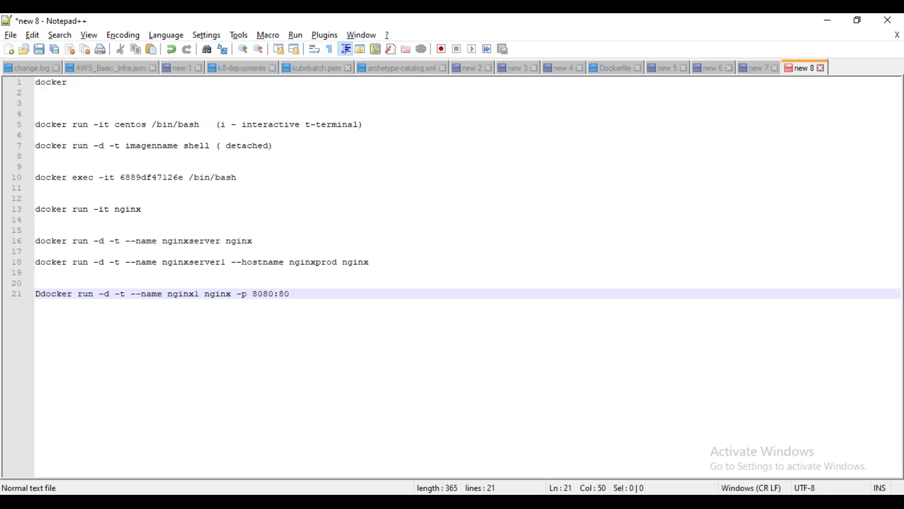
Add 8080 under 172.31.39.182 and 18.232.86.95:8080 at the diagram's lower right
{"action": "left_click", "coordinate": [532, 449]}
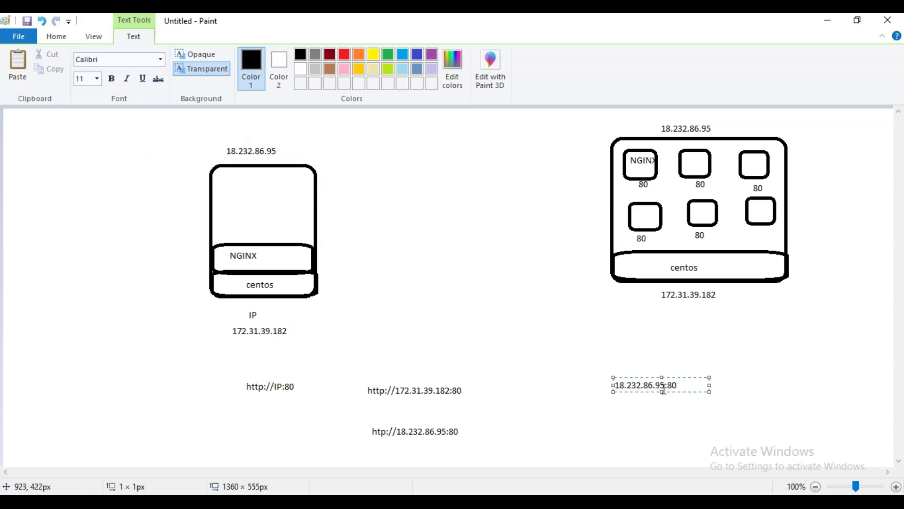
{"action": "left_click", "coordinate": [626, 305]}
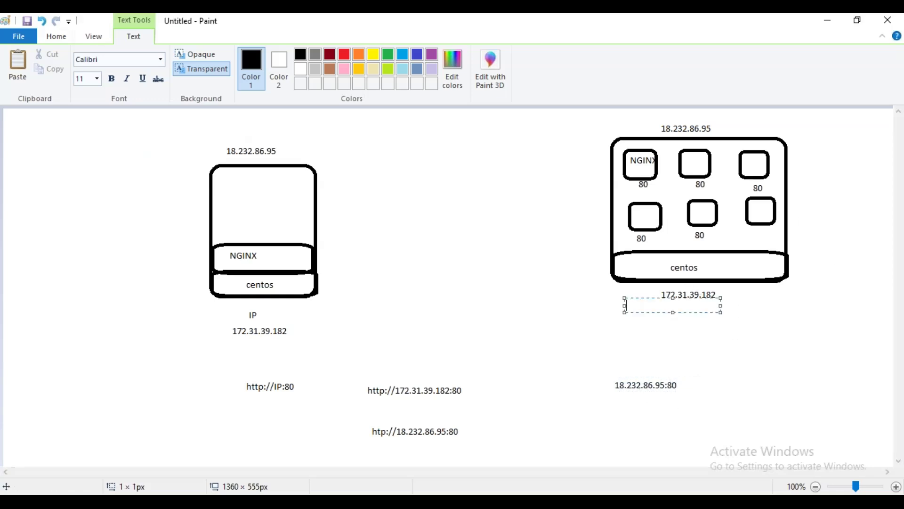
{"action": "type", "text": "8080"}
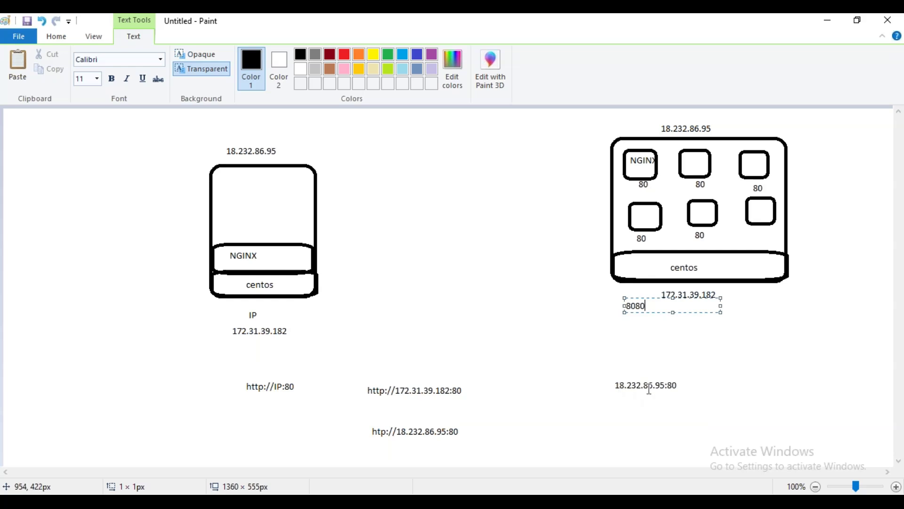
{"action": "left_click", "coordinate": [715, 361]}
{"action": "type", "text": "18.232."}
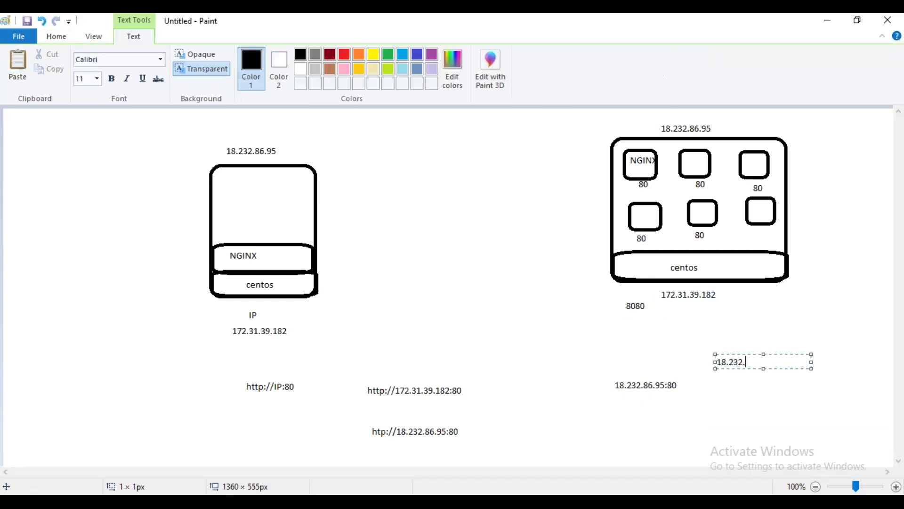
{"action": "type", "text": "86.95:8080"}
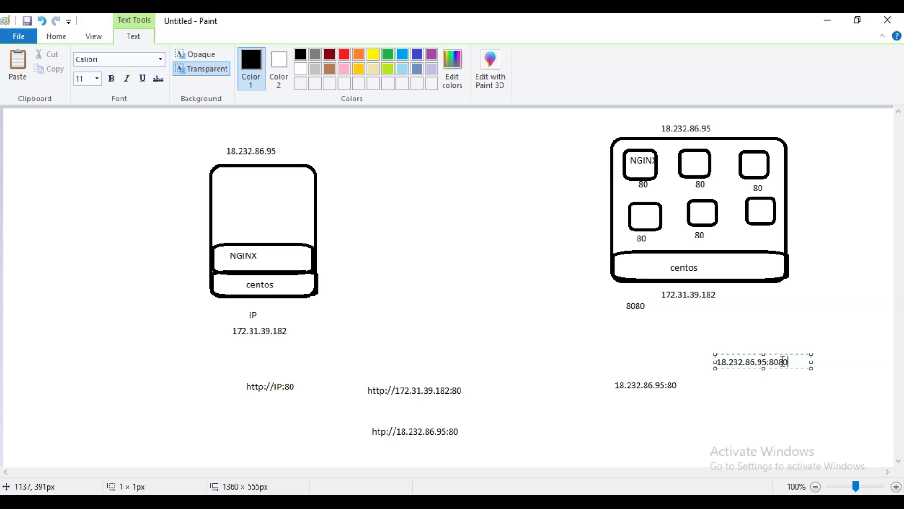
{"action": "key", "text": "alt+Tab"}
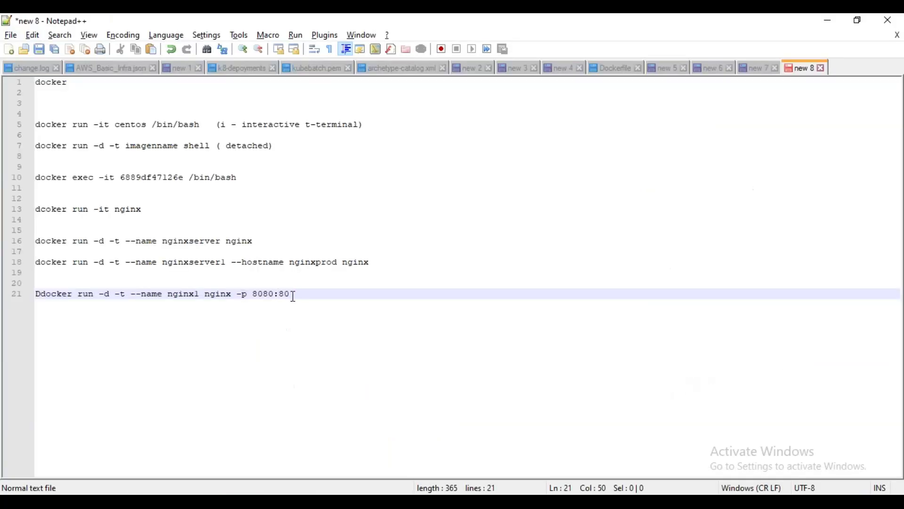
{"action": "key", "text": "alt+Tab"}
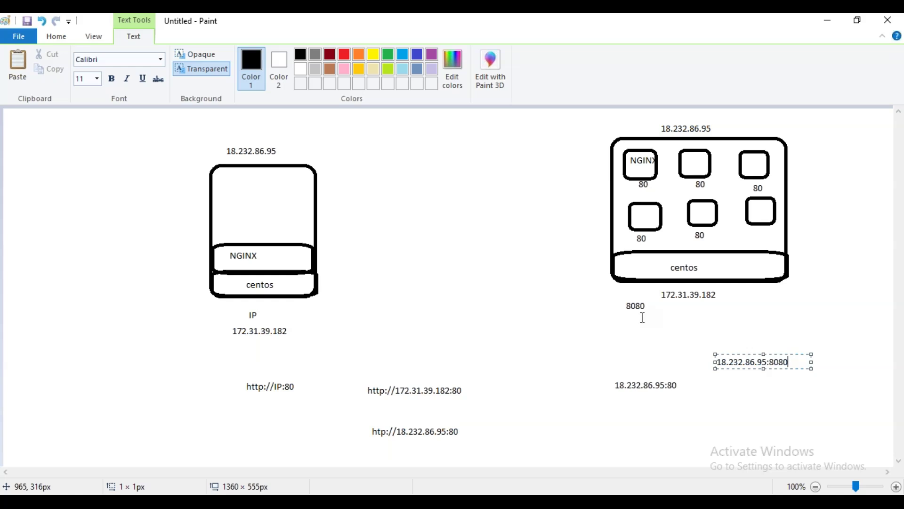
Add the label 1-1024 between the diagrams and 8081, 8082 under 18.232.86.95:8080
{"action": "left_click", "coordinate": [499, 302]}
{"action": "type", "text": "1-1024"}
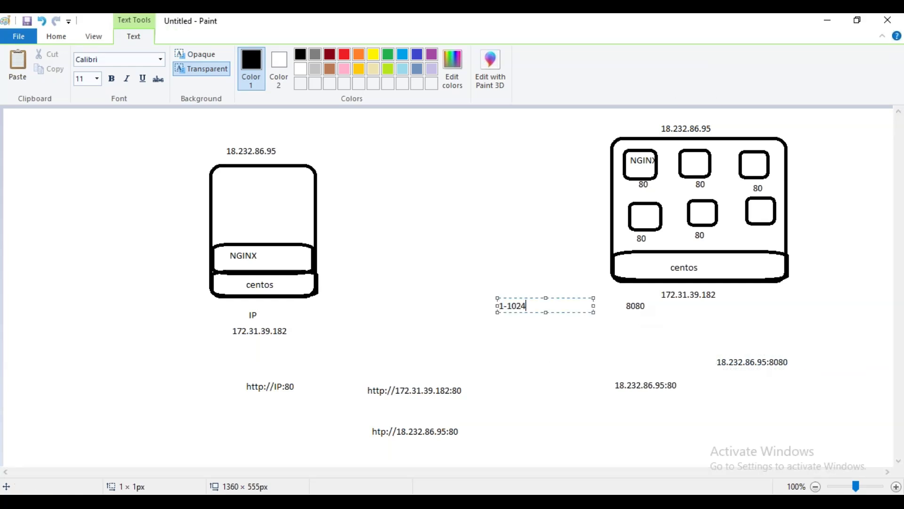
{"action": "key", "text": "Return"}
{"action": "key", "text": "Return"}
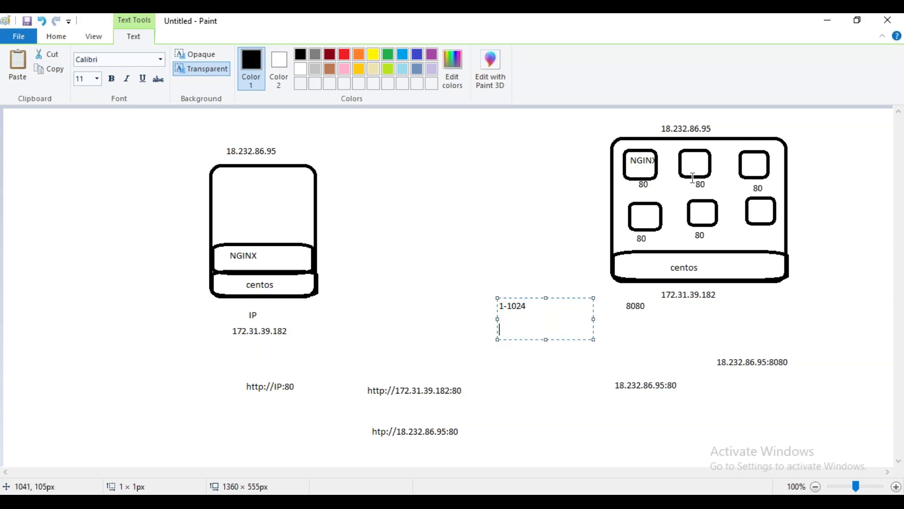
{"action": "left_click", "coordinate": [770, 368]}
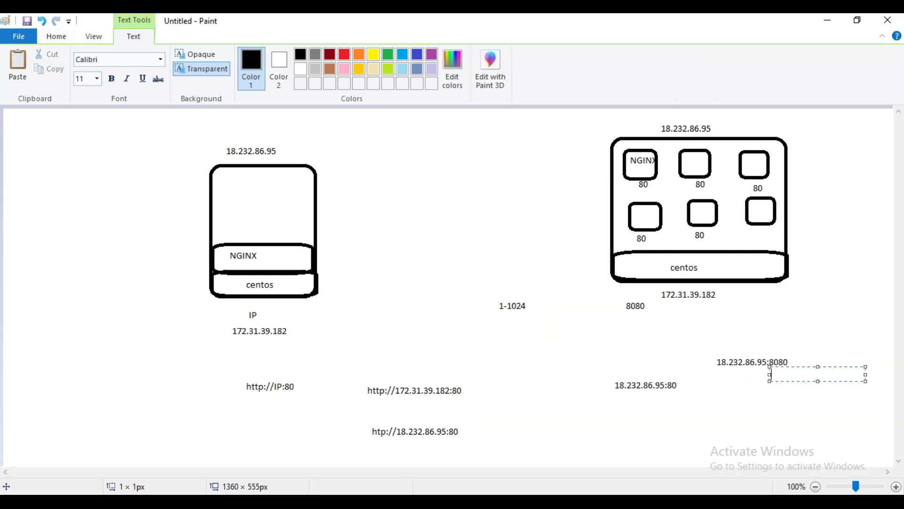
{"action": "type", "text": "8081"}
{"action": "key", "text": "Return"}
{"action": "type", "text": "8082"}
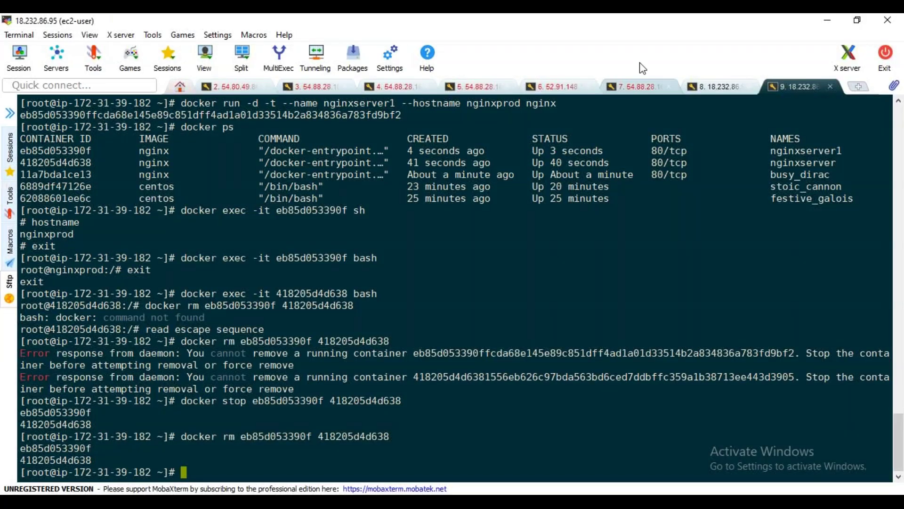
Duplicate the current server session tab and enlarge the terminal text
{"action": "right_click", "coordinate": [796, 84]}
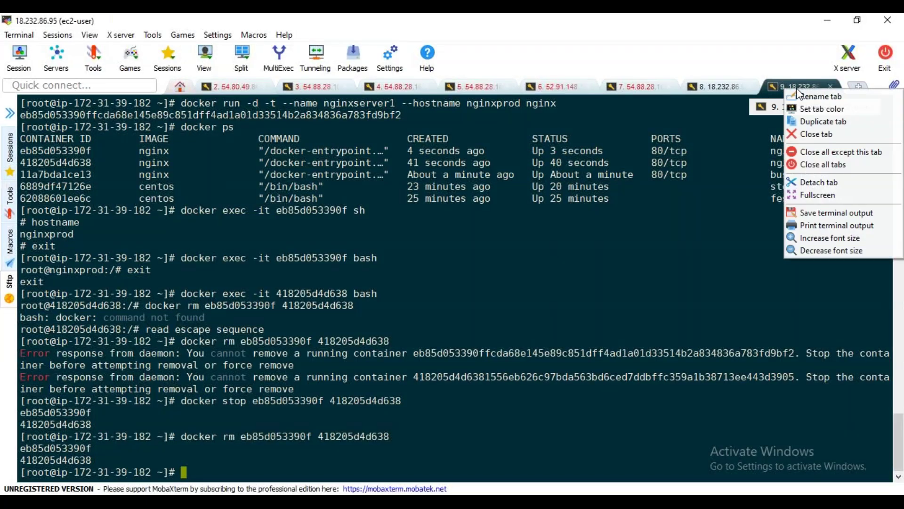
{"action": "left_click", "coordinate": [823, 123]}
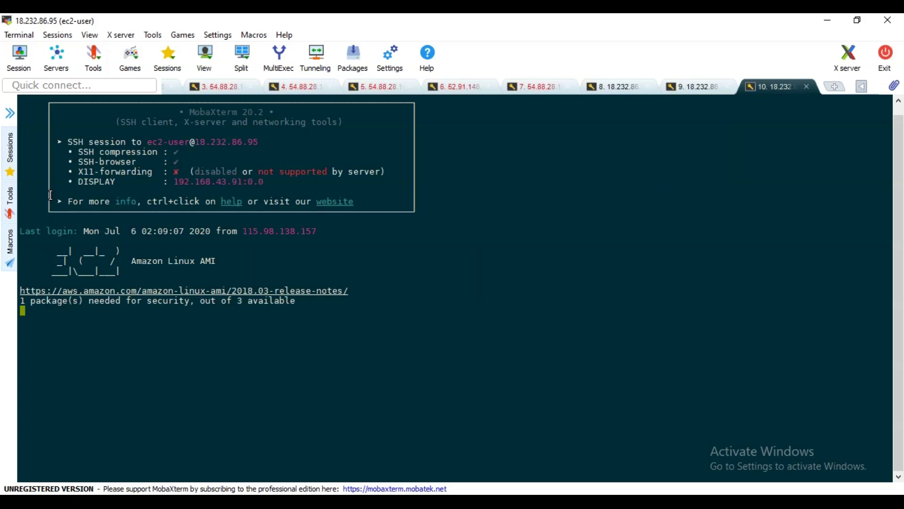
{"action": "left_click", "coordinate": [89, 36]}
{"action": "left_click", "coordinate": [130, 236]}
Clear the new terminal, become root with sudo su -, and start the nginx1 docker run command
{"action": "type", "text": "clear"}
{"action": "key", "text": "Return"}
{"action": "key", "text": "Return"}
{"action": "key", "text": "Return"}
{"action": "key", "text": "Return"}
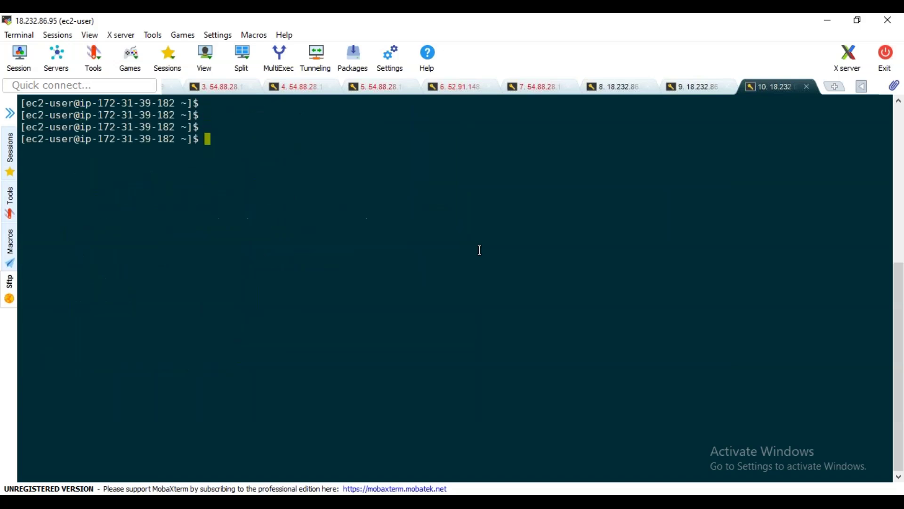
{"action": "type", "text": "sudo su -"}
{"action": "key", "text": "Return"}
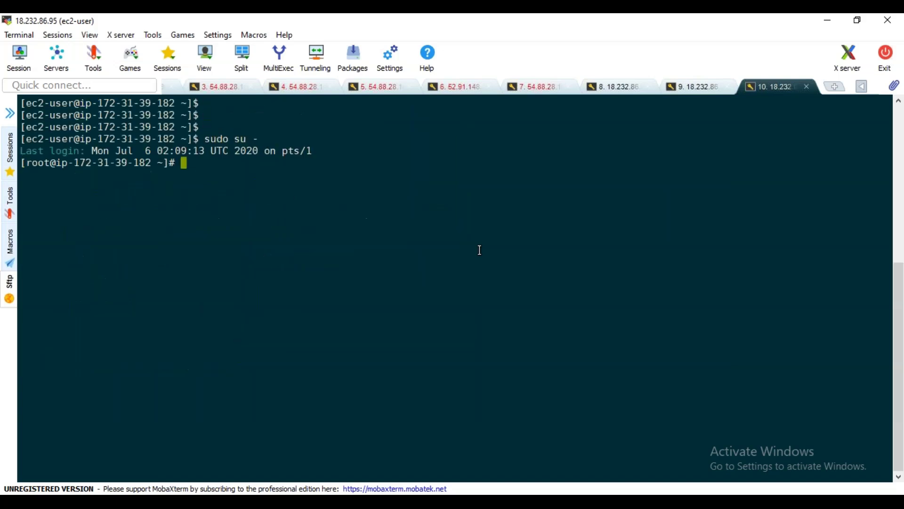
{"action": "type", "text": "docker run -d -t "}
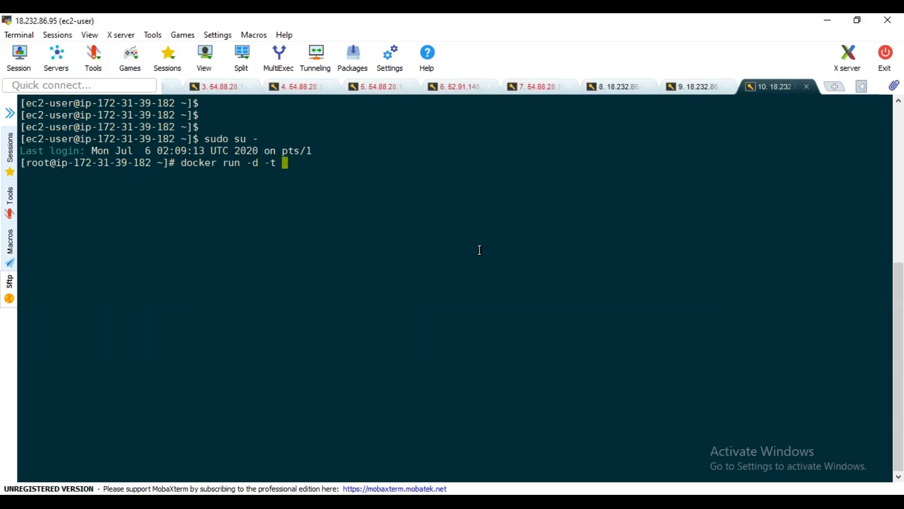
{"action": "type", "text": "--name nginx"}
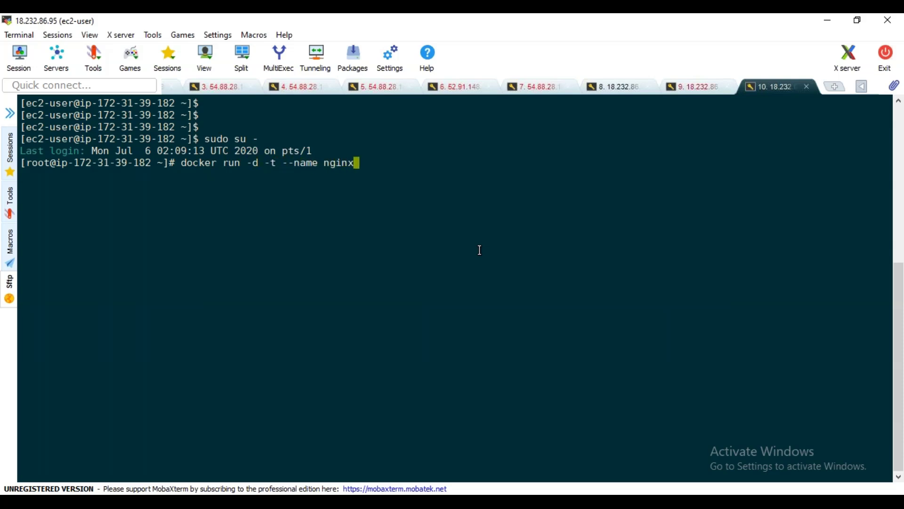
{"action": "type", "text": "1 nginx -p 8080:80"}
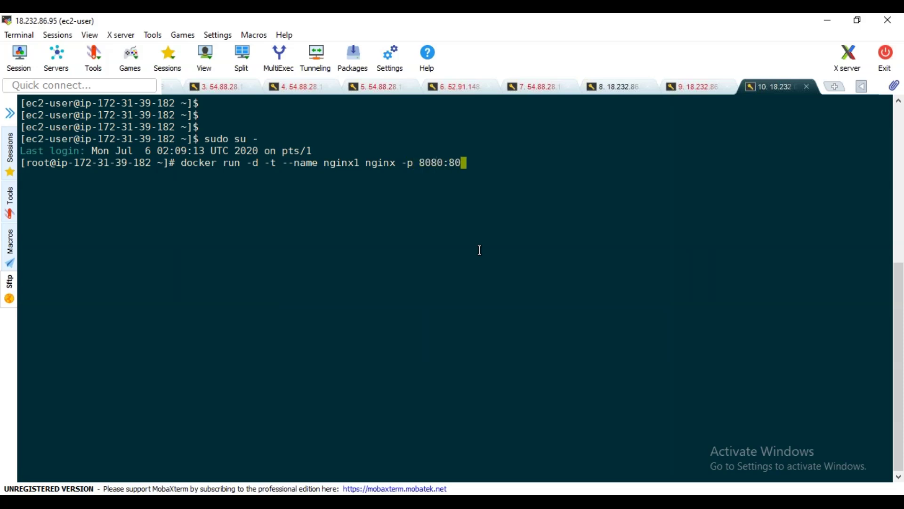
Move the nginx image name after -p 8080:80 and run the nginx1 container
{"action": "key", "text": "Left"}
{"action": "key", "text": "Left"}
{"action": "key", "text": "Left"}
{"action": "key", "text": "Left"}
{"action": "key", "text": "Left"}
{"action": "key", "text": "Left"}
{"action": "key", "text": "Left"}
{"action": "key", "text": "Left"}
{"action": "key", "text": "Left"}
{"action": "key", "text": "Left"}
{"action": "key", "text": "Left"}
{"action": "key", "text": "BackSpace"}
{"action": "key", "text": "BackSpace"}
{"action": "key", "text": "BackSpace"}
{"action": "key", "text": "BackSpace"}
{"action": "key", "text": "BackSpace"}
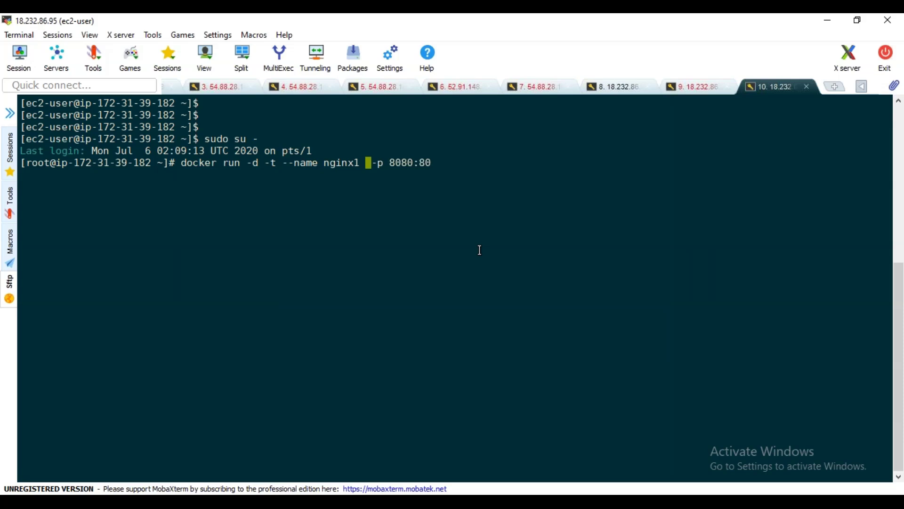
{"action": "key", "text": "Right"}
{"action": "key", "text": "Right"}
{"action": "key", "text": "Right"}
{"action": "key", "text": "Right"}
{"action": "key", "text": "Right"}
{"action": "key", "text": "Right"}
{"action": "key", "text": "Right"}
{"action": "key", "text": "Right"}
{"action": "key", "text": "Right"}
{"action": "key", "text": "Right"}
{"action": "key", "text": "Right"}
{"action": "type", "text": "nginx"}
{"action": "key", "text": "Return"}
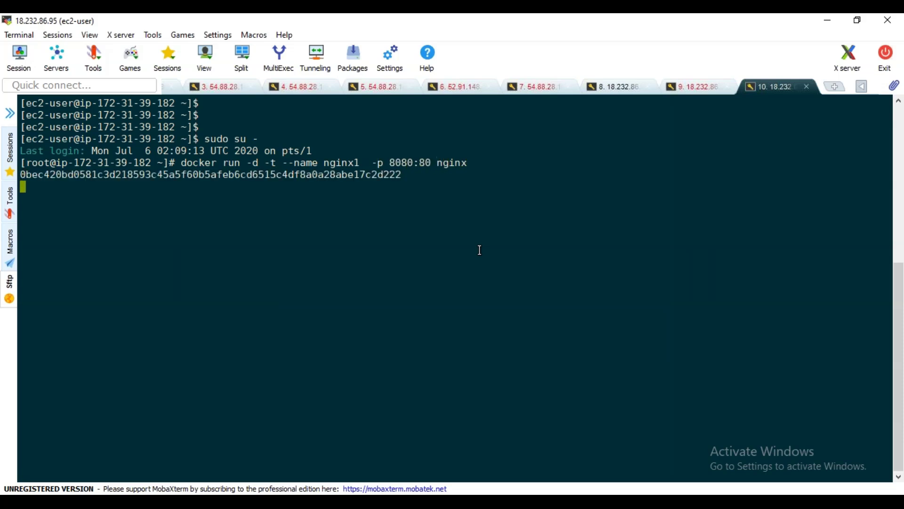
Rerun the command edited to container nginx2 with port mapping 8081:80
{"action": "key", "text": "Up"}
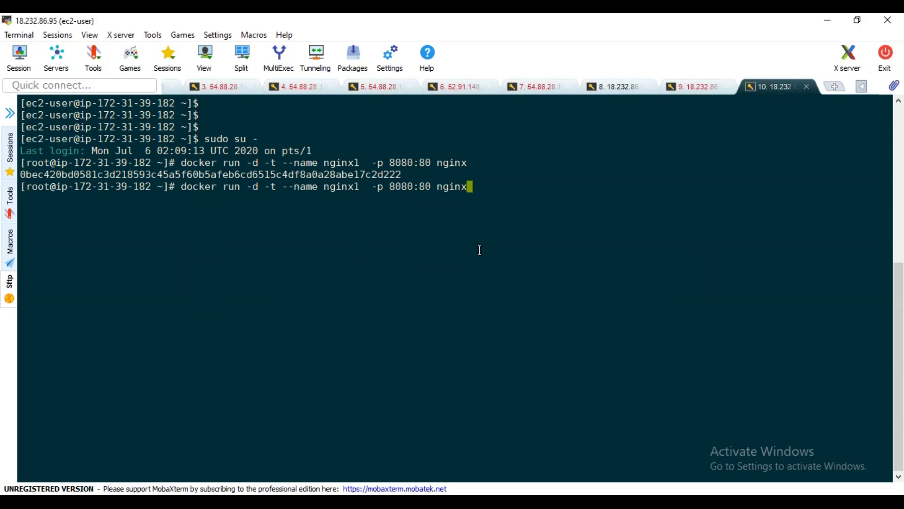
{"action": "key", "text": "Left"}
{"action": "key", "text": "Left"}
{"action": "key", "text": "Left"}
{"action": "key", "text": "Left"}
{"action": "key", "text": "Left"}
{"action": "key", "text": "Left"}
{"action": "key", "text": "Left"}
{"action": "key", "text": "Left"}
{"action": "key", "text": "Left"}
{"action": "key", "text": "BackSpace"}
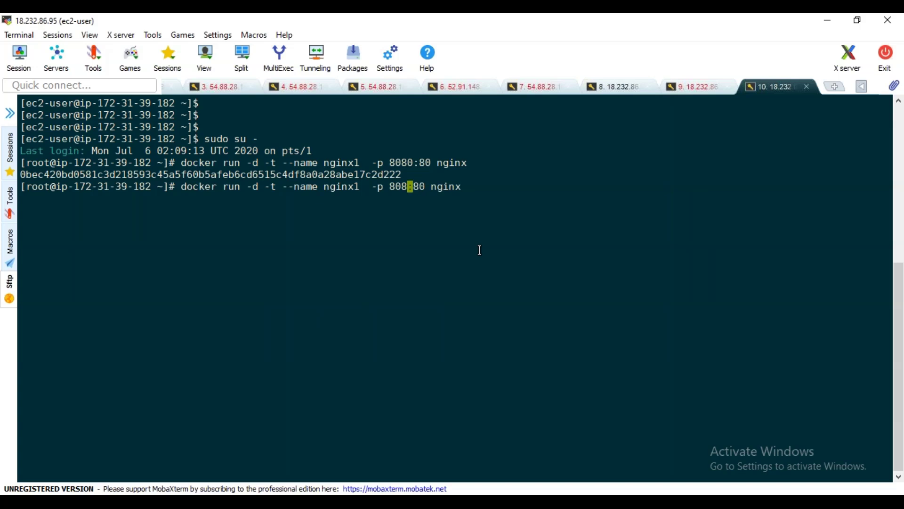
{"action": "type", "text": "1"}
{"action": "key", "text": "Left"}
{"action": "key", "text": "Left"}
{"action": "key", "text": "Left"}
{"action": "key", "text": "Left"}
{"action": "key", "text": "Left"}
{"action": "key", "text": "Left"}
{"action": "key", "text": "Left"}
{"action": "key", "text": "Left"}
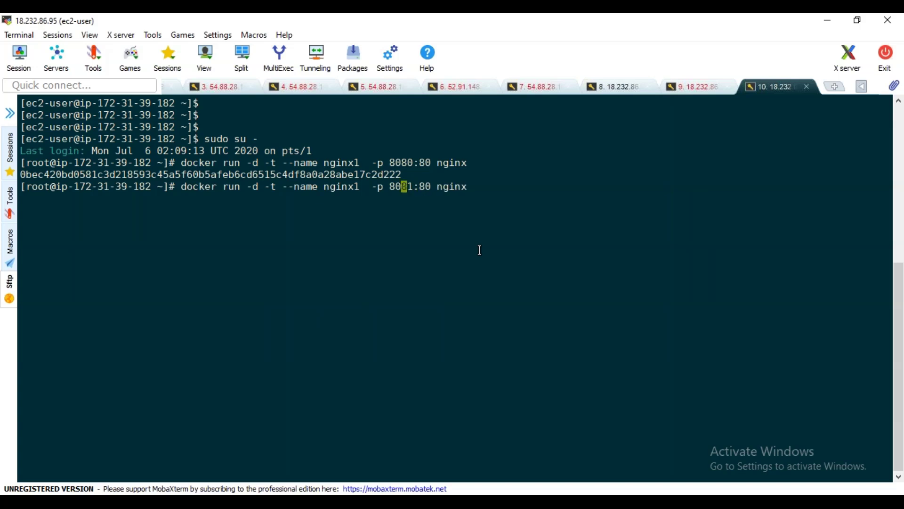
{"action": "key", "text": "Left"}
{"action": "key", "text": "BackSpace"}
{"action": "type", "text": "2"}
{"action": "key", "text": "Return"}
Run docker ps and highlight nginx1's 8080->80 and nginx2's 8081->80 port mappings
{"action": "type", "text": "docker ps"}
{"action": "key", "text": "Return"}
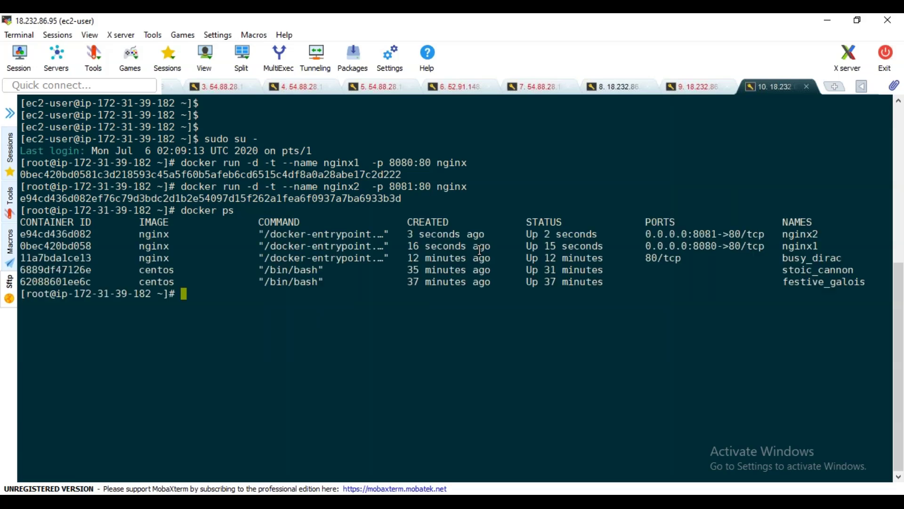
{"action": "left_click_drag", "start_coordinate": [642, 231], "coordinate": [767, 246]}
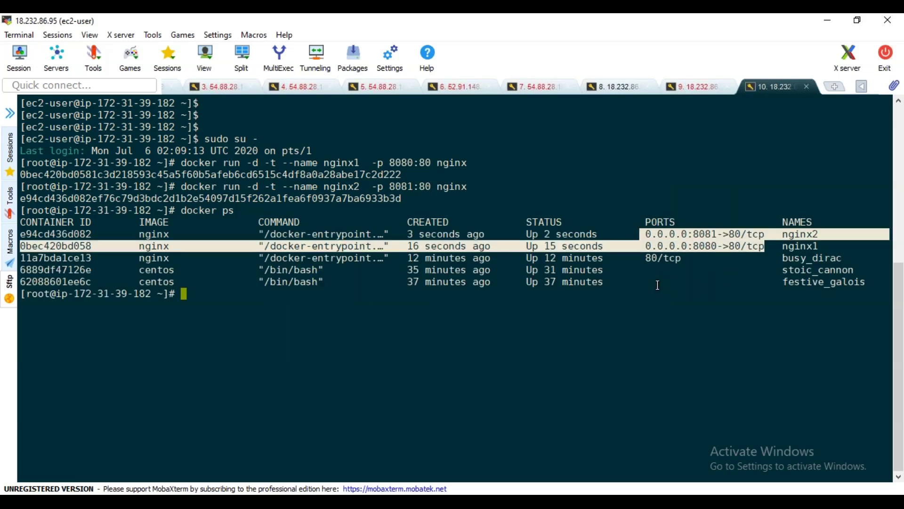
{"action": "left_click_drag", "start_coordinate": [753, 281], "coordinate": [317, 263]}
{"action": "left_click", "coordinate": [406, 298]}
{"action": "left_click_drag", "start_coordinate": [830, 244], "coordinate": [577, 228]}
{"action": "left_click", "coordinate": [676, 239]}
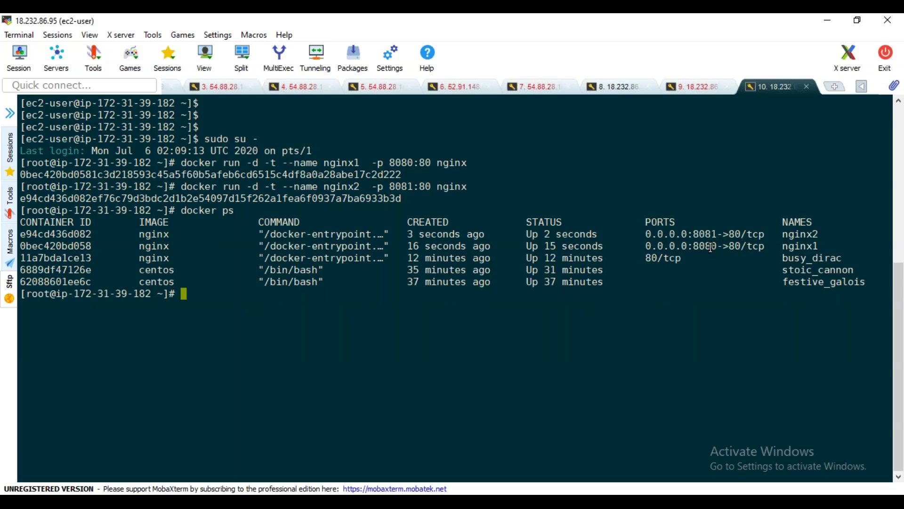
{"action": "left_click_drag", "start_coordinate": [730, 248], "coordinate": [744, 248]}
{"action": "mouse_move", "coordinate": [536, 502]}
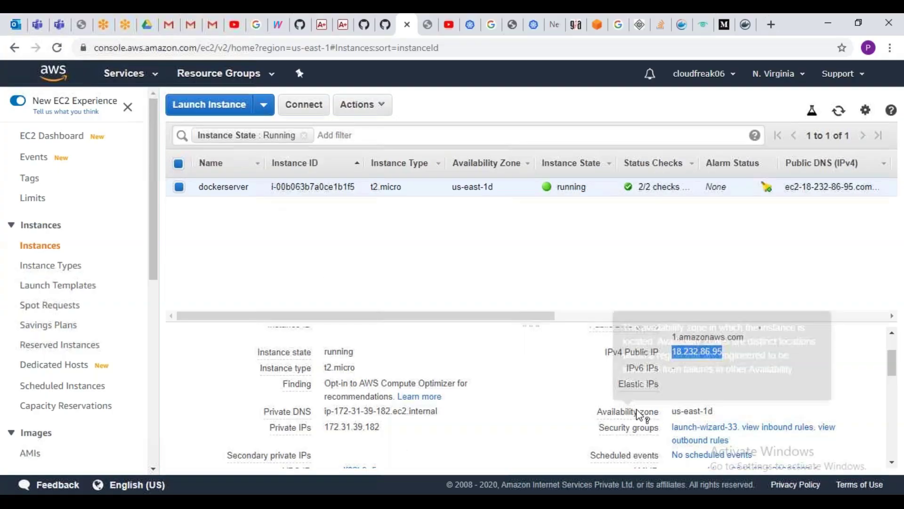
Go from the instance to the launch-wizard-33 security group and begin editing its inbound rules
{"action": "left_click", "coordinate": [715, 435]}
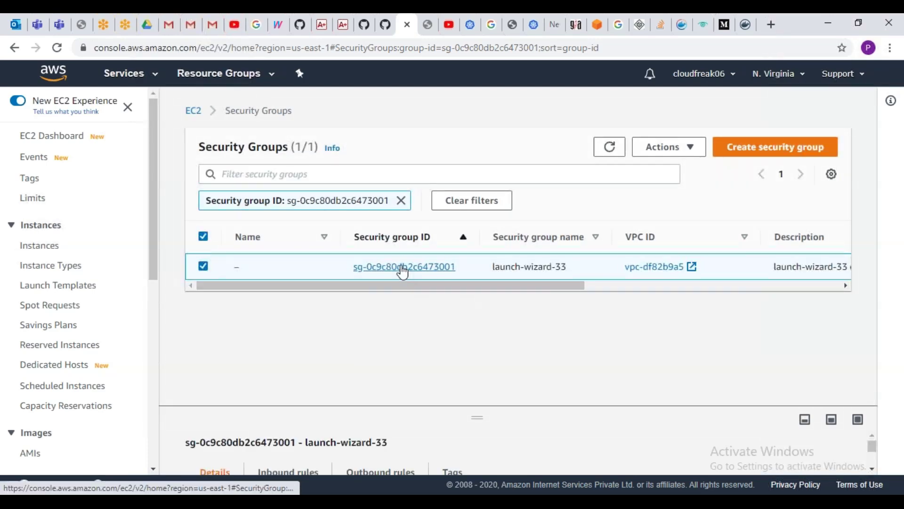
{"action": "left_click", "coordinate": [401, 271]}
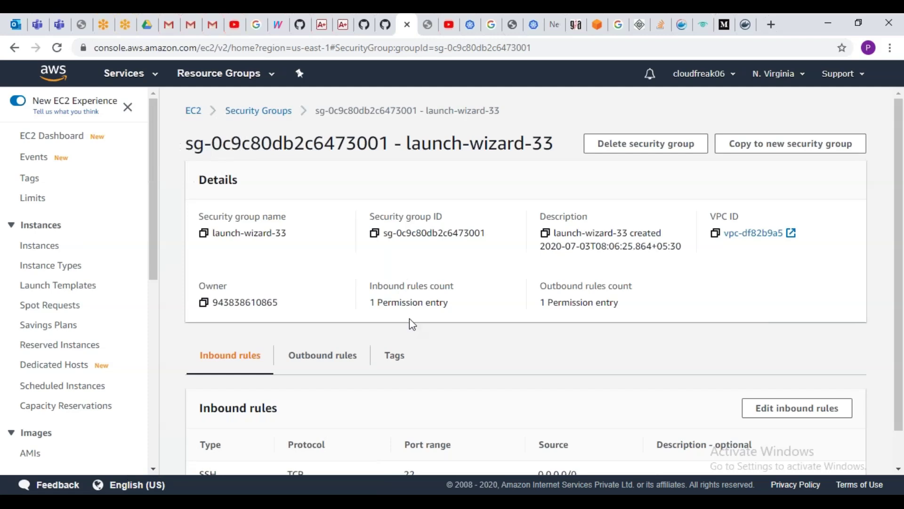
{"action": "scroll", "coordinate": [410, 325], "scroll_direction": "down", "scroll_amount": 1}
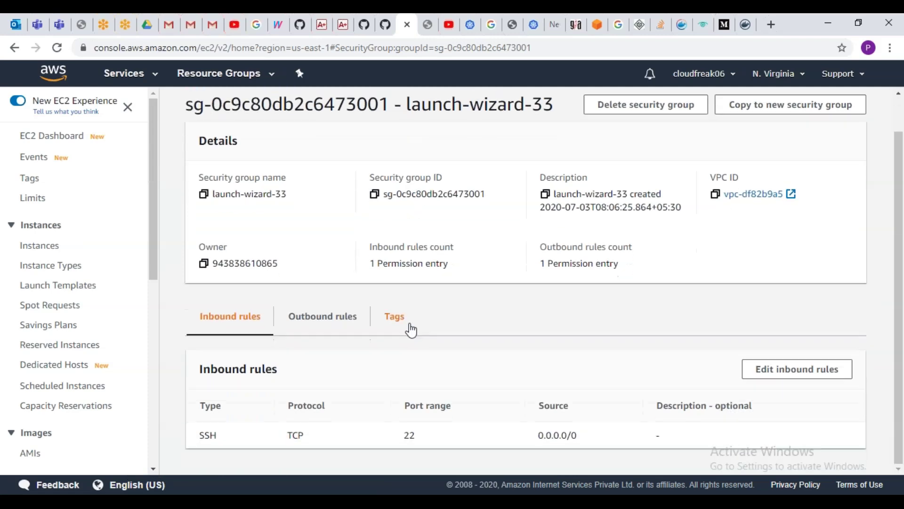
{"action": "left_click", "coordinate": [797, 369]}
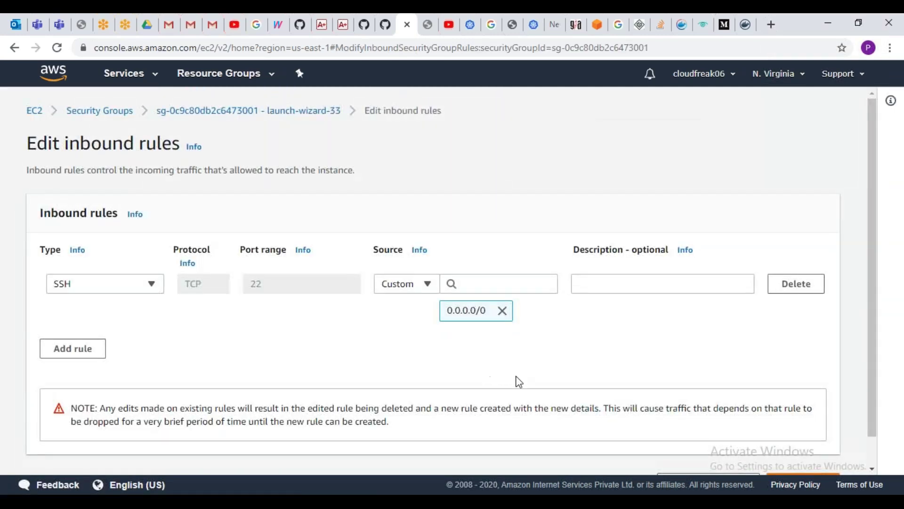
Add an inbound rule for port 8080 with source 0.0.0.0/0
{"action": "left_click", "coordinate": [79, 351]}
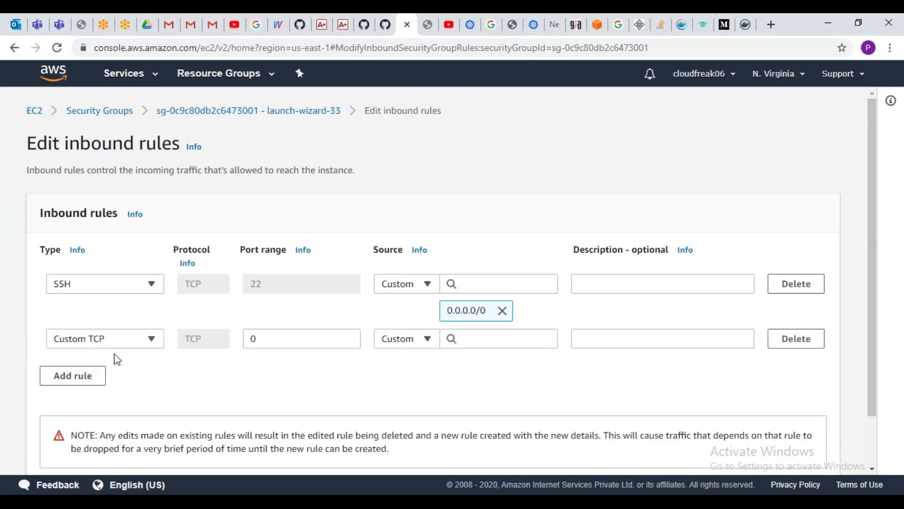
{"action": "left_click", "coordinate": [297, 340]}
{"action": "key", "text": "BackSpace"}
{"action": "type", "text": "8080"}
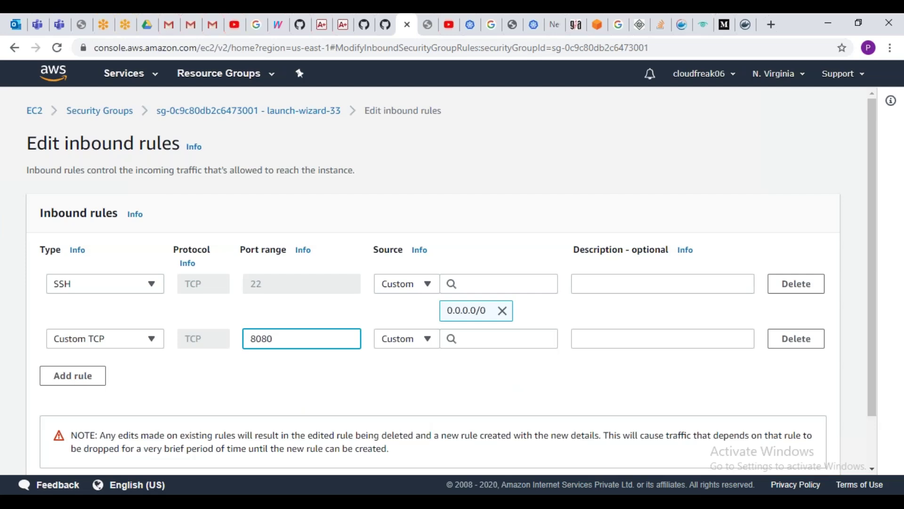
{"action": "left_click", "coordinate": [484, 342]}
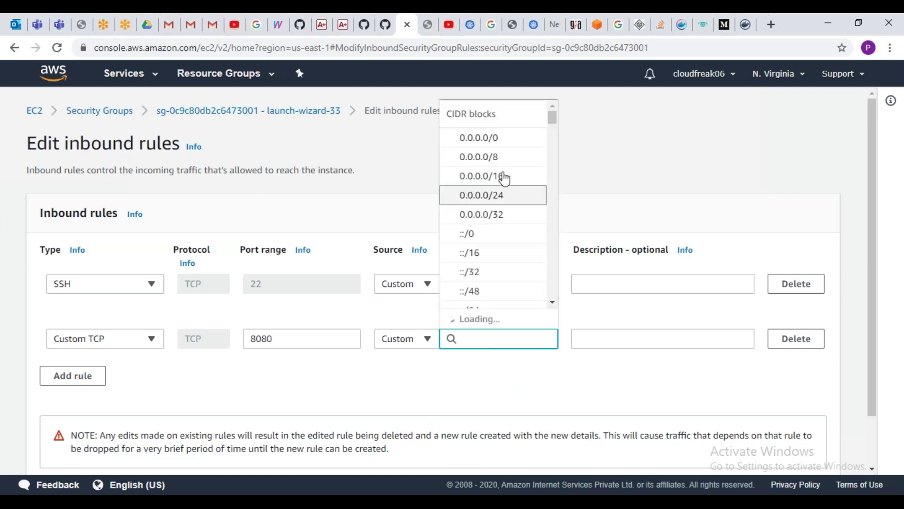
{"action": "left_click", "coordinate": [570, 387]}
{"action": "left_click", "coordinate": [496, 339]}
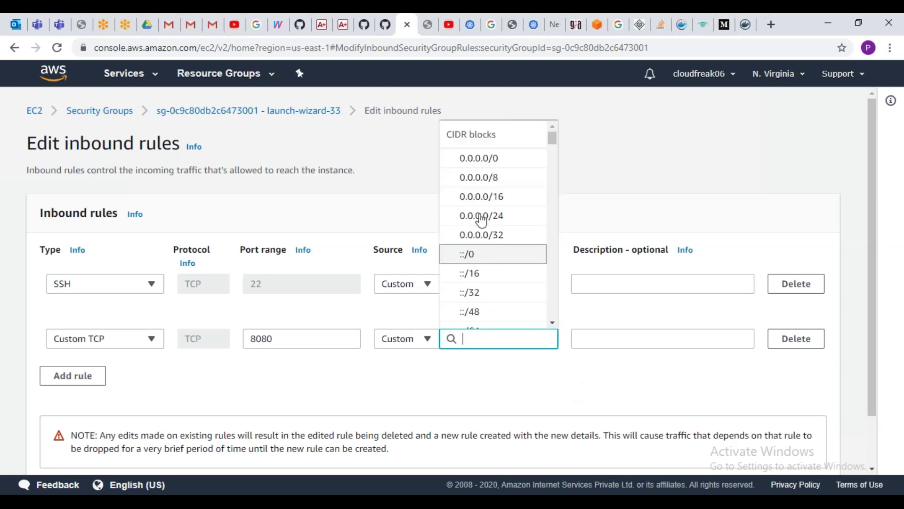
{"action": "left_click", "coordinate": [500, 172]}
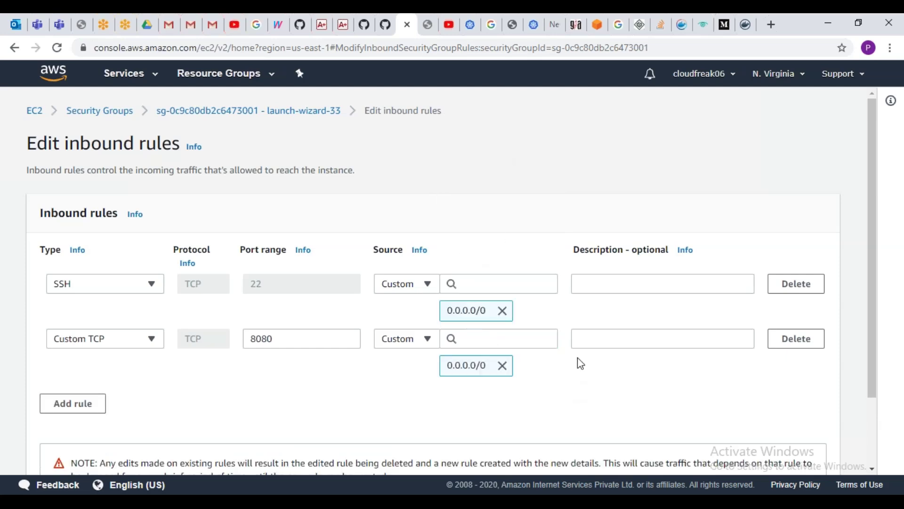
Add a second rule for port 8081 from 0.0.0.0/0 and save the rules
{"action": "left_click", "coordinate": [83, 404]}
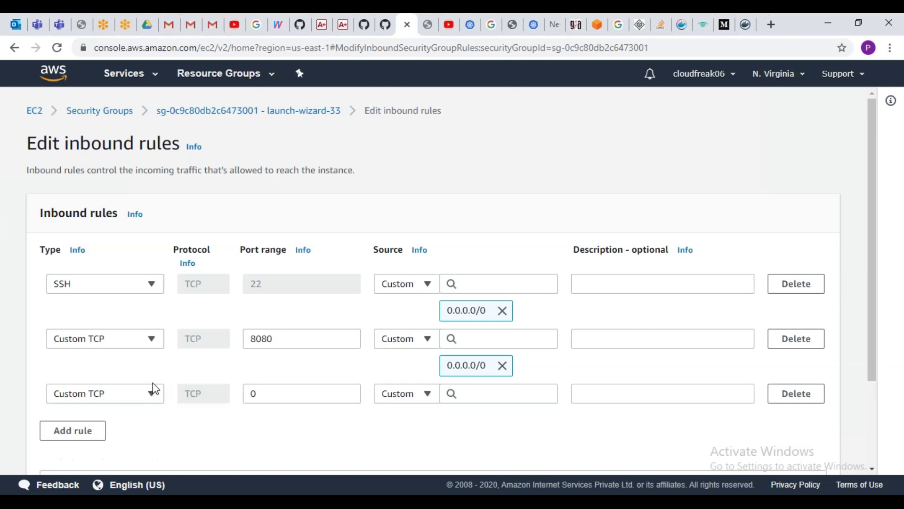
{"action": "left_click", "coordinate": [259, 391]}
{"action": "key", "text": "BackSpace"}
{"action": "type", "text": "8081"}
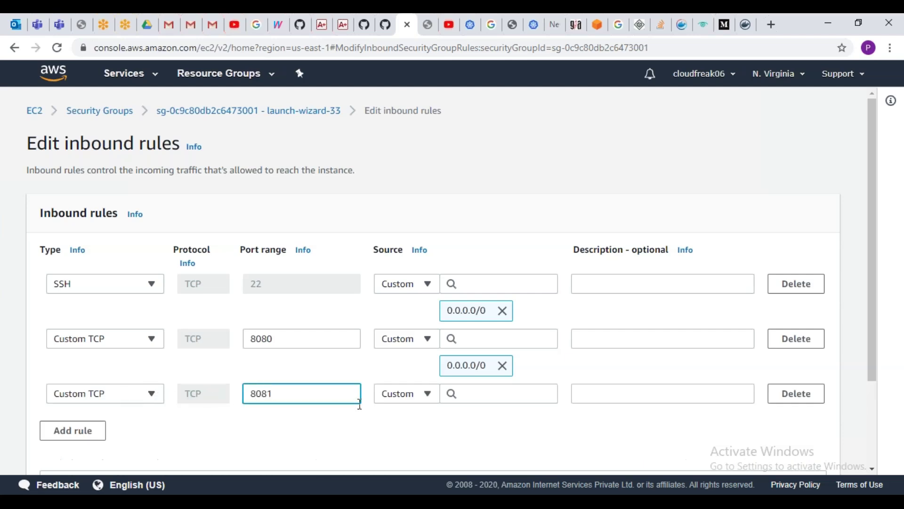
{"action": "left_click", "coordinate": [486, 392]}
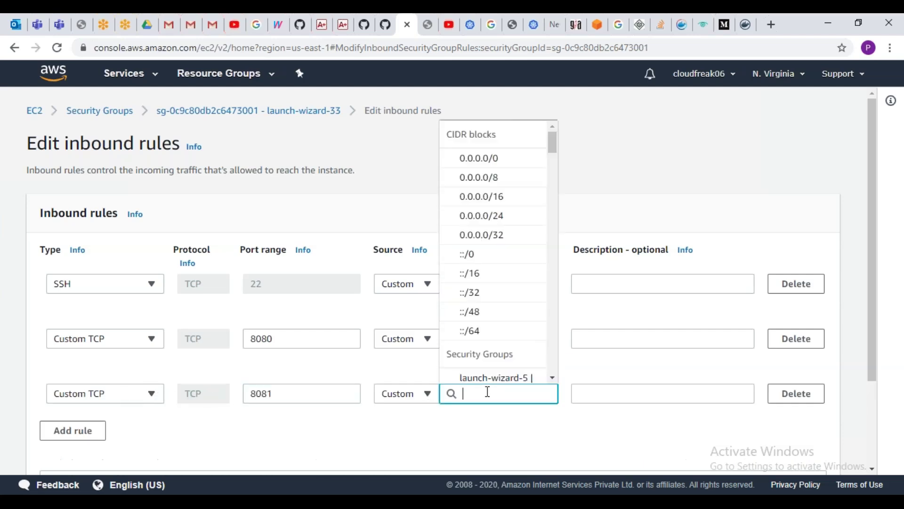
{"action": "left_click", "coordinate": [517, 163]}
{"action": "scroll", "coordinate": [354, 413], "scroll_direction": "down", "scroll_amount": 3}
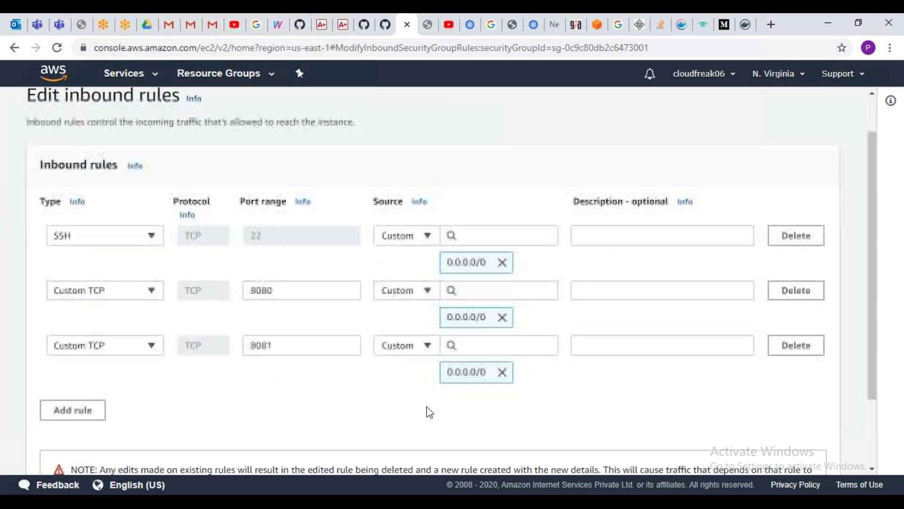
{"action": "left_click", "coordinate": [807, 459]}
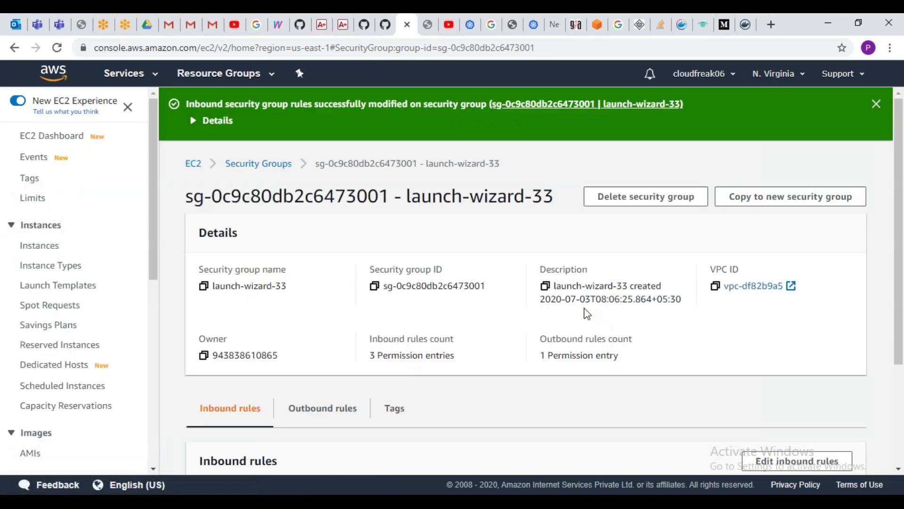
Go to the EC2 Dashboard and open the running instances list
{"action": "scroll", "coordinate": [589, 316], "scroll_direction": "down", "scroll_amount": 3}
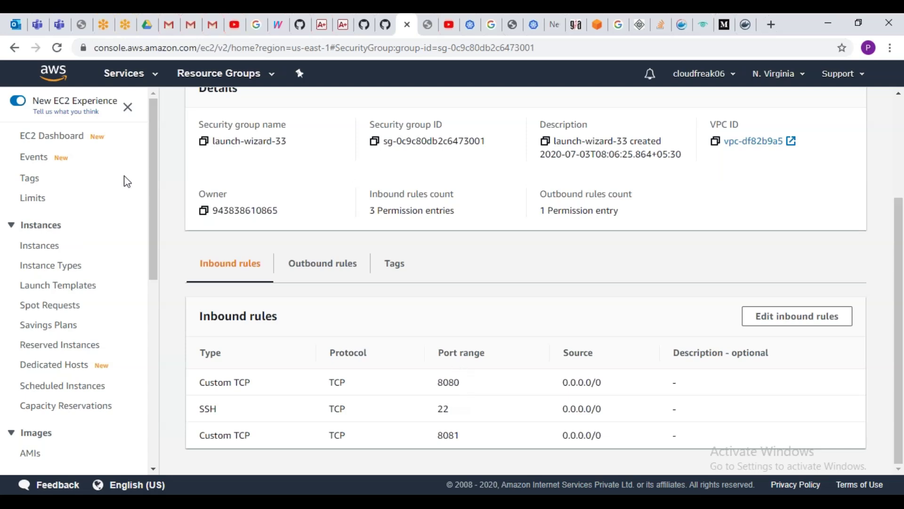
{"action": "left_click", "coordinate": [43, 139]}
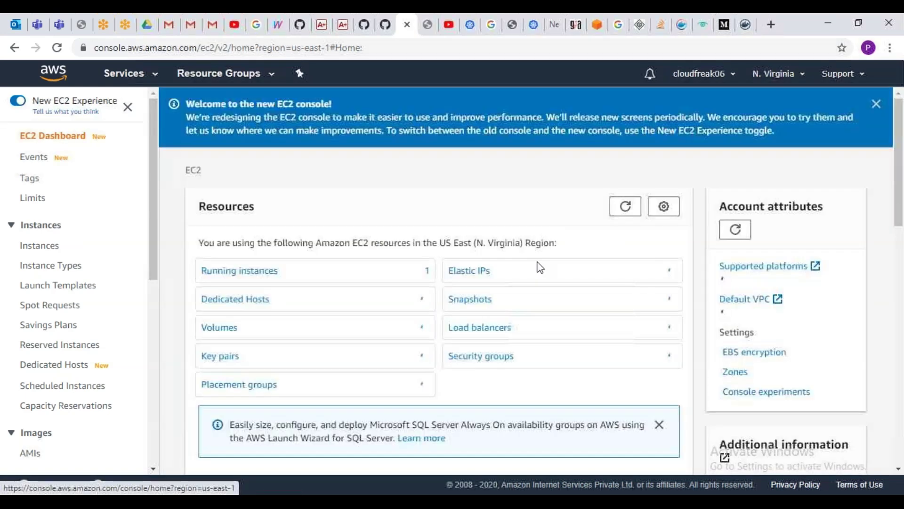
{"action": "left_click", "coordinate": [232, 272]}
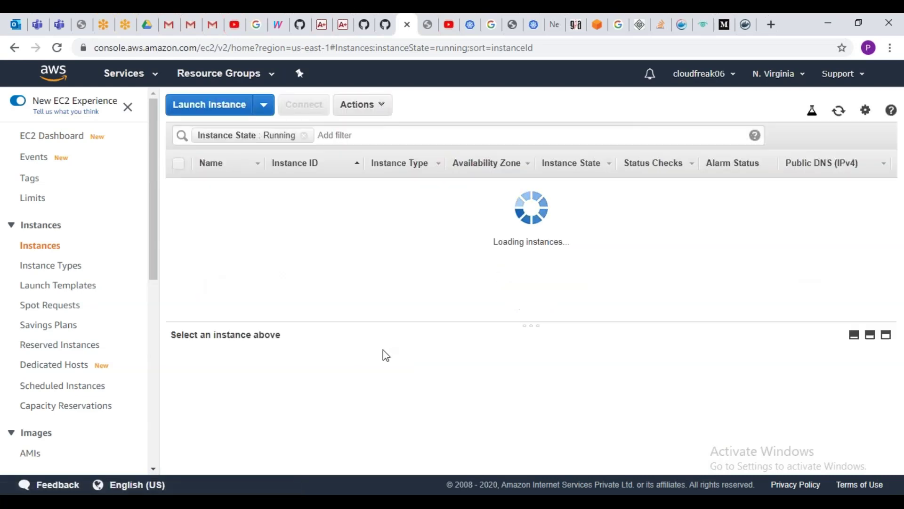
Copy the instance's public IP and load its nginx page on port 8080 in a new tab
{"action": "left_click", "coordinate": [733, 418]}
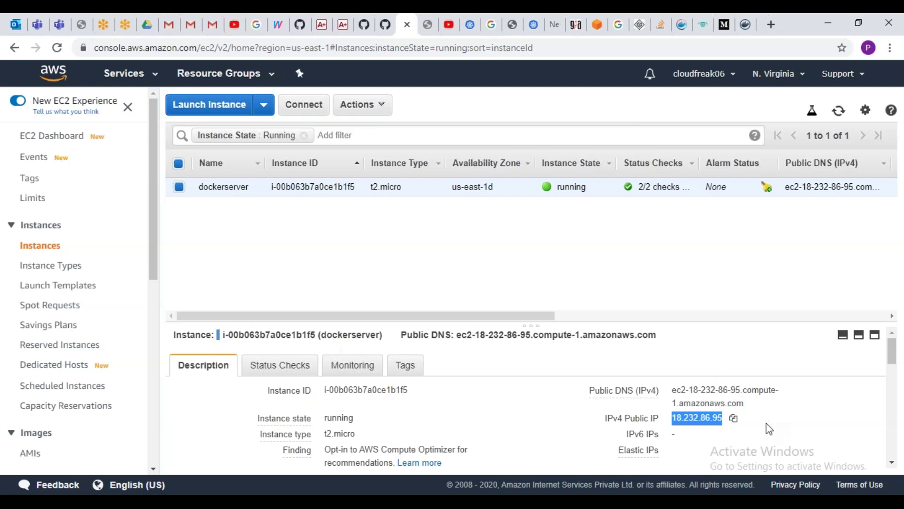
{"action": "left_click", "coordinate": [772, 23]}
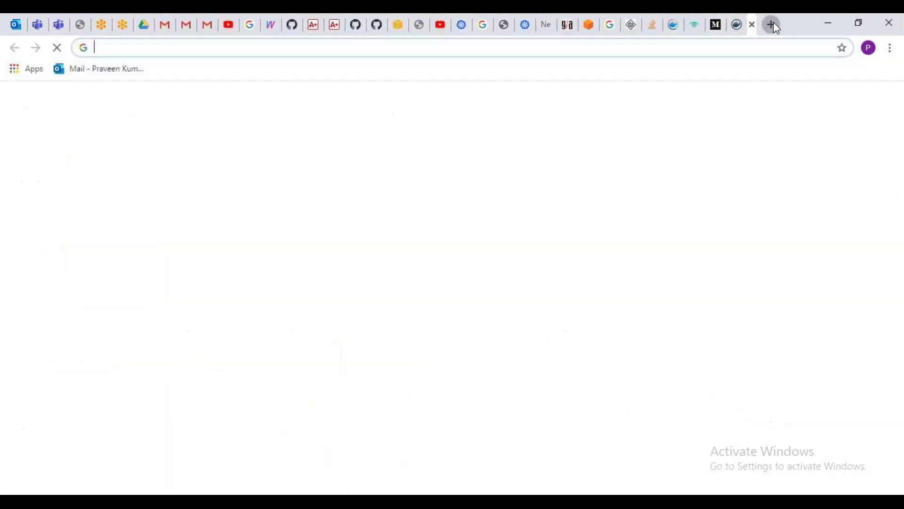
{"action": "key", "text": "ctrl+v"}
{"action": "type", "text": ":"}
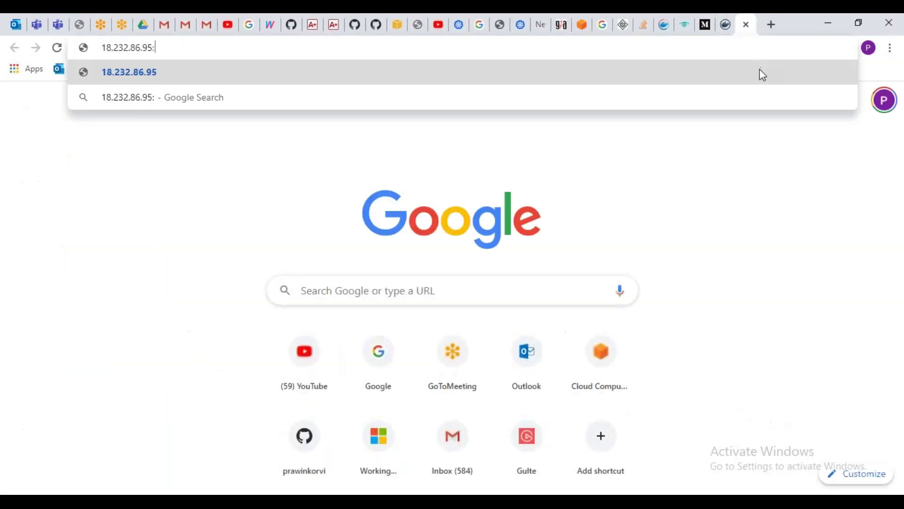
{"action": "type", "text": "8080"}
{"action": "key", "text": "Return"}
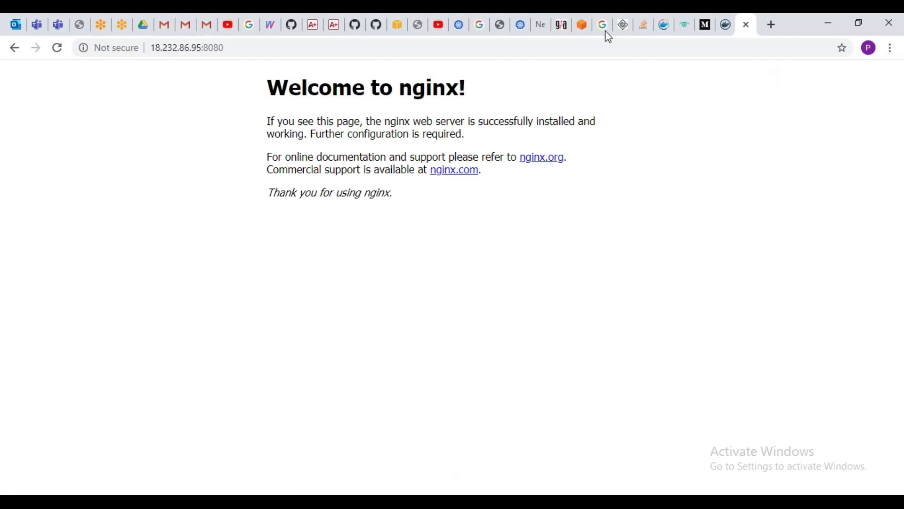
Change the address port to 8081 to load the second nginx page, then return to MobaXterm
{"action": "left_click", "coordinate": [283, 51]}
{"action": "left_click", "coordinate": [283, 51]}
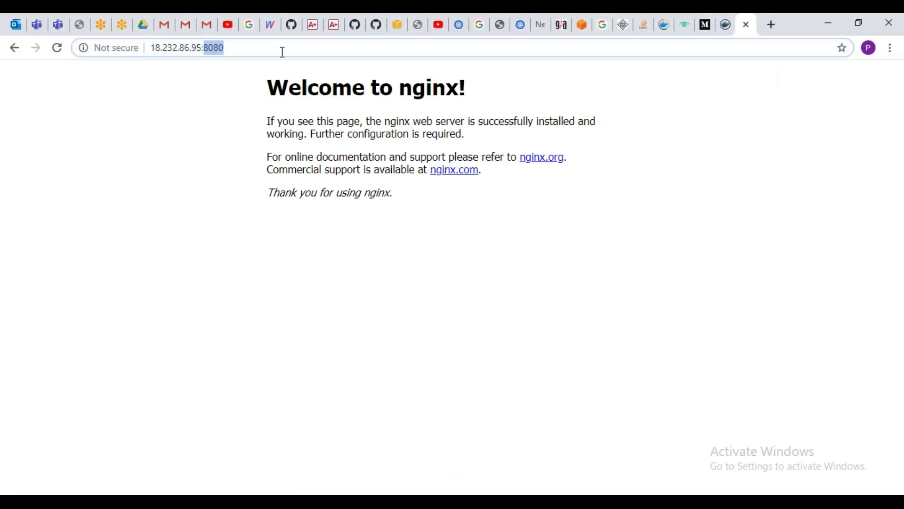
{"action": "key", "text": "BackSpace"}
{"action": "type", "text": "1"}
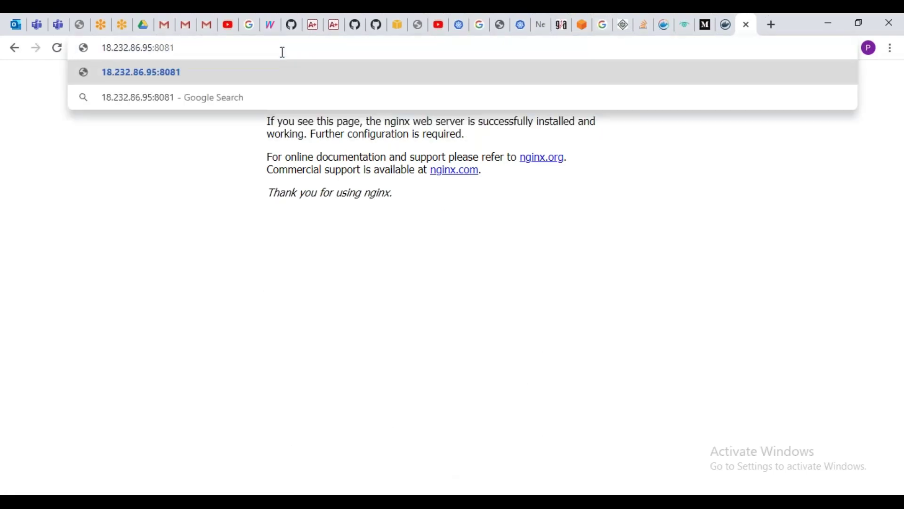
{"action": "key", "text": "Return"}
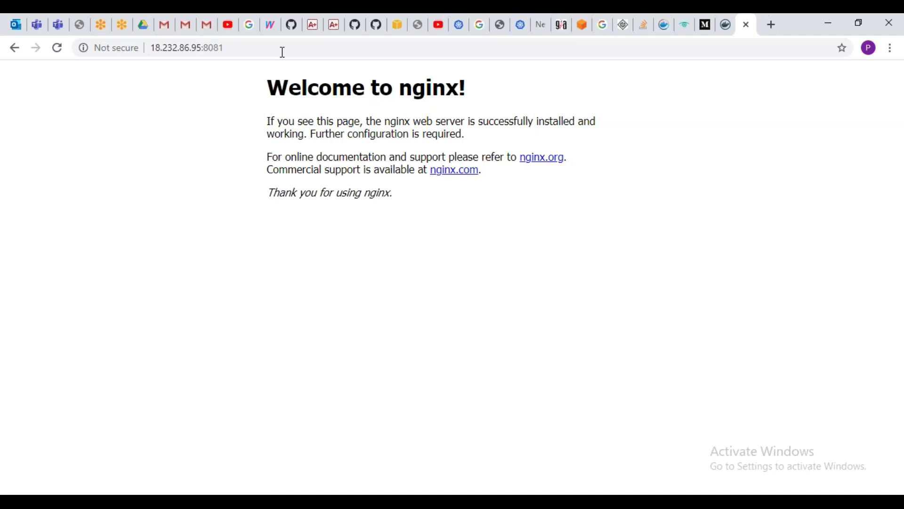
{"action": "left_click", "coordinate": [496, 494]}
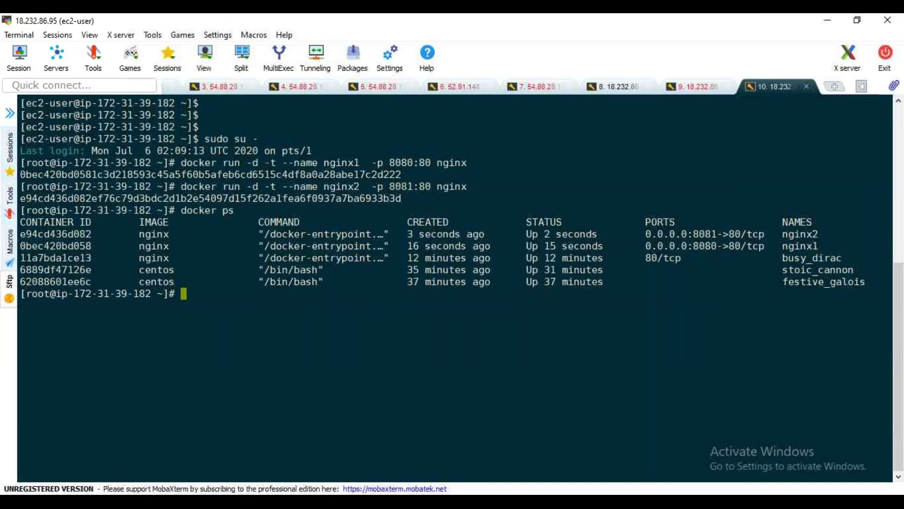
Open a bash shell in the nginx2 container with docker exec -it and its pasted container ID
{"action": "type", "text": "docker exec -it"}
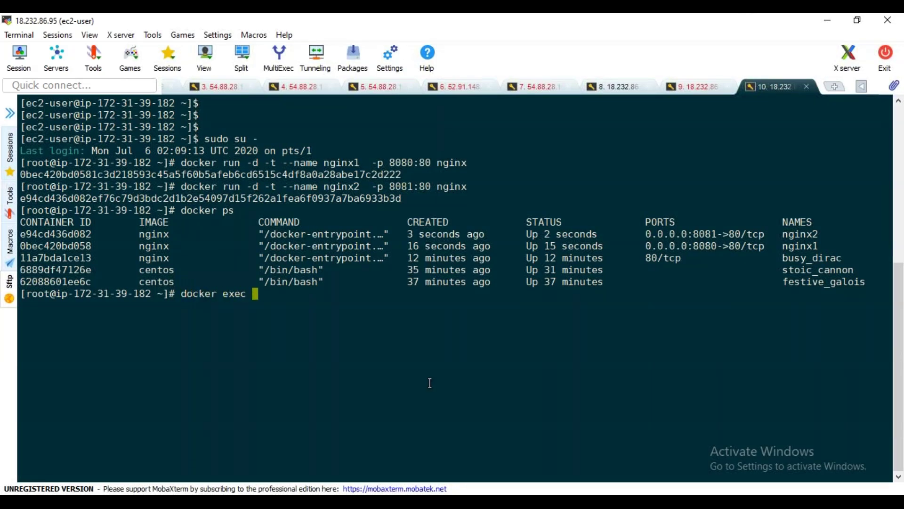
{"action": "double_click", "coordinate": [78, 235]}
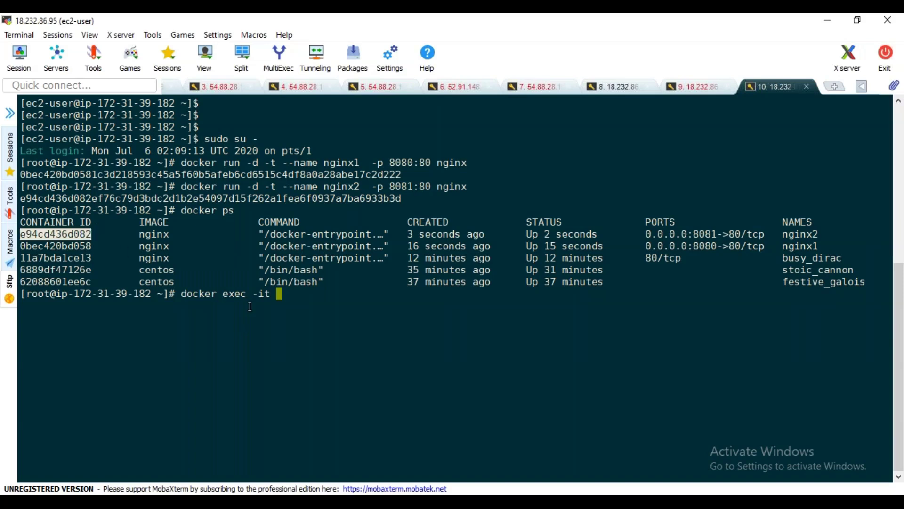
{"action": "right_click", "coordinate": [293, 347]}
{"action": "left_click", "coordinate": [433, 208]}
{"action": "type", "text": "bash"}
{"action": "key", "text": "Return"}
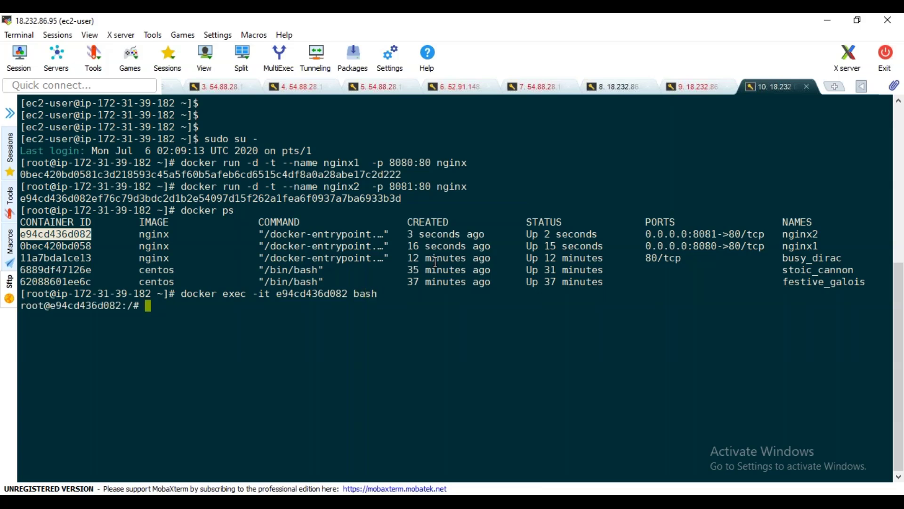
{"action": "key", "text": "alt+Tab"}
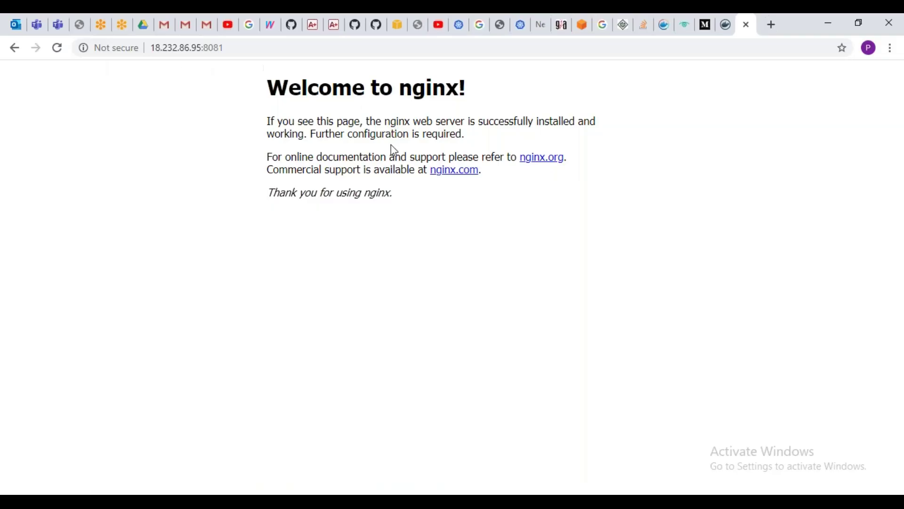
{"action": "key", "text": "alt+Tab"}
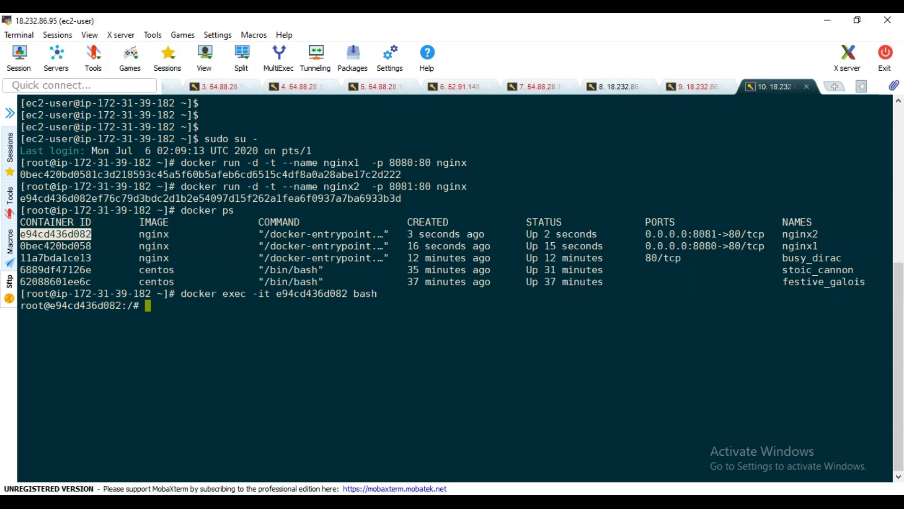
Navigate to /usr/share/nginx/html, list its files, and print index.html with cat
{"action": "type", "text": "cd /usr/share/nginx/"}
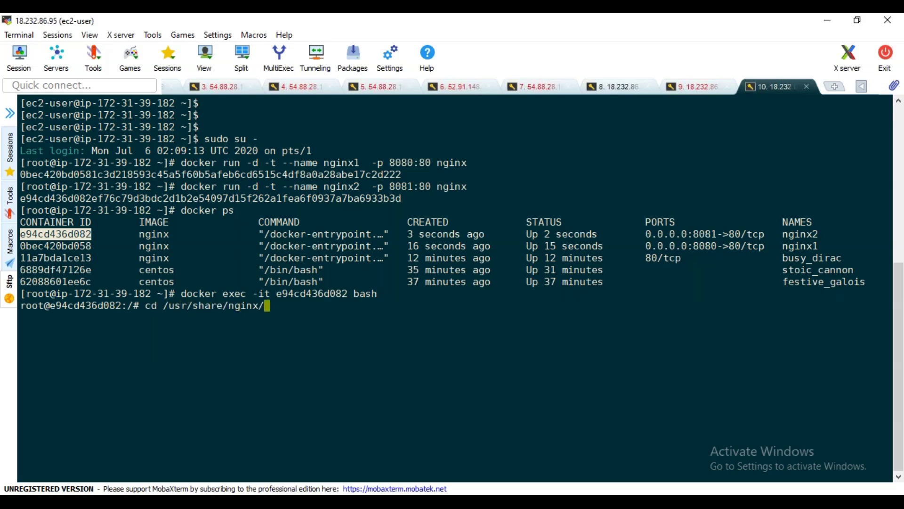
{"action": "key", "text": "Return"}
{"action": "type", "text": "ls -ltr"}
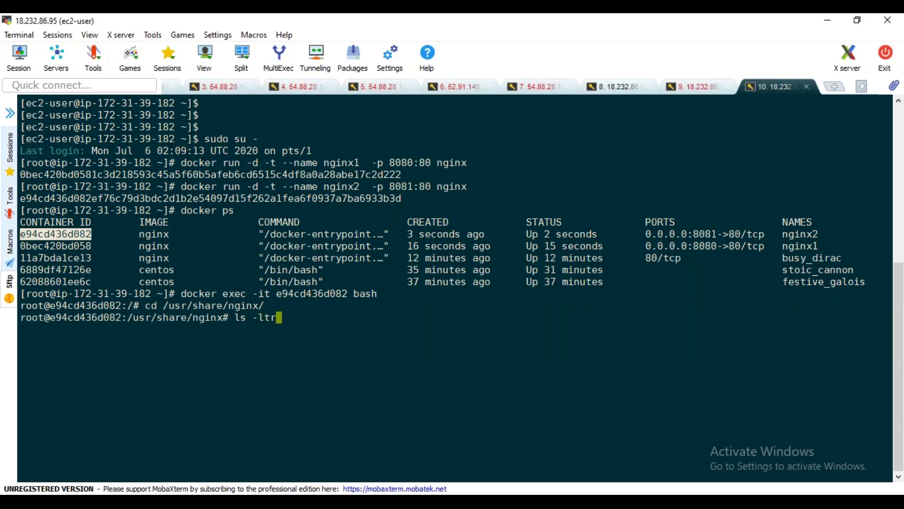
{"action": "key", "text": "Return"}
{"action": "type", "text": "cd html/"}
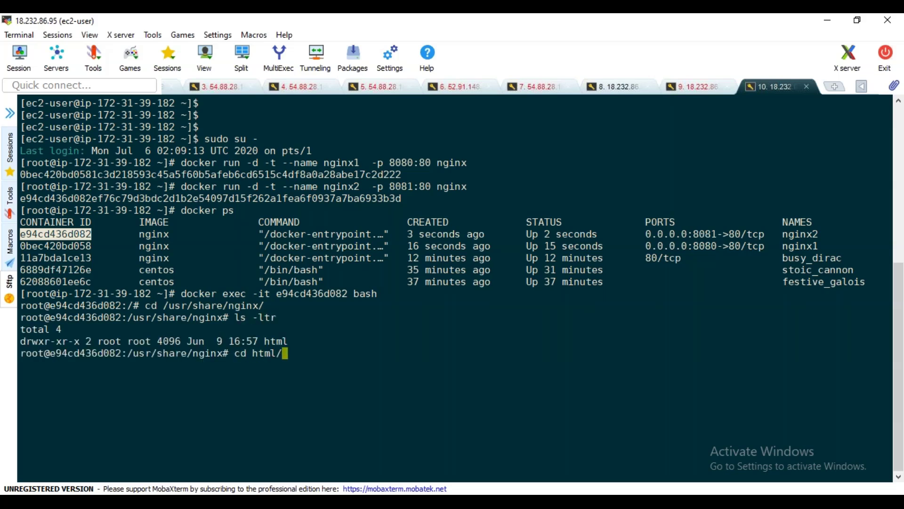
{"action": "key", "text": "Return"}
{"action": "type", "text": "ls -ltr"}
{"action": "key", "text": "Return"}
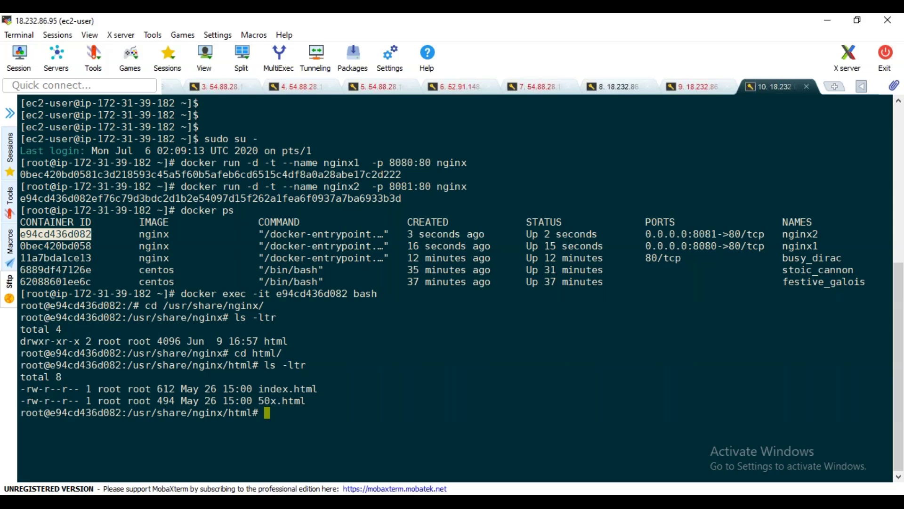
{"action": "type", "text": "cat index.html"}
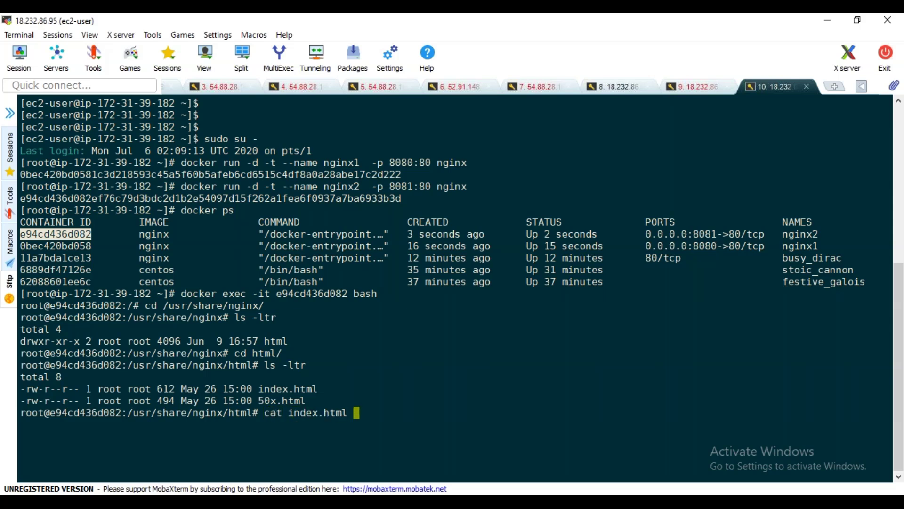
{"action": "key", "text": "Return"}
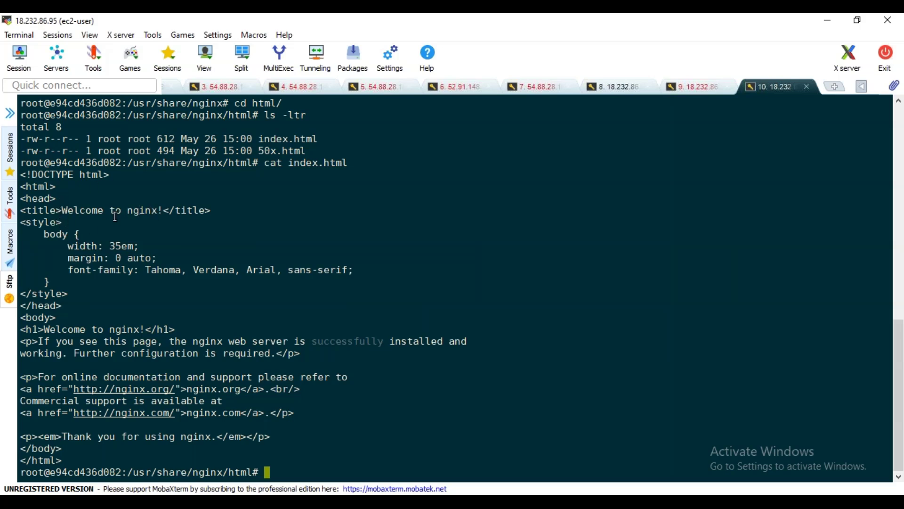
Try vi (not found), test and cancel cat, then type cat >> index.html
{"action": "key", "text": "alt+Tab"}
{"action": "key", "text": "alt+Tab"}
{"action": "type", "text": "vi"}
{"action": "key", "text": "Return"}
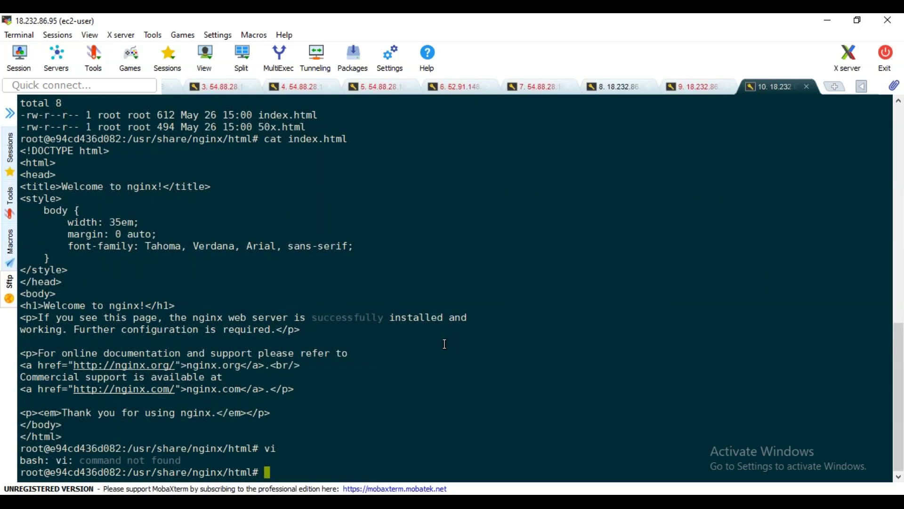
{"action": "type", "text": "cat"}
{"action": "key", "text": "Return"}
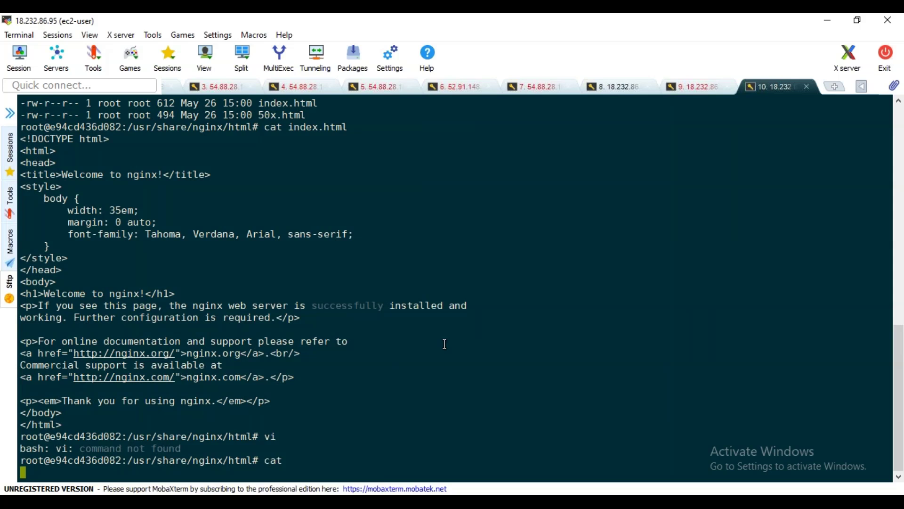
{"action": "key", "text": "ctrl+c"}
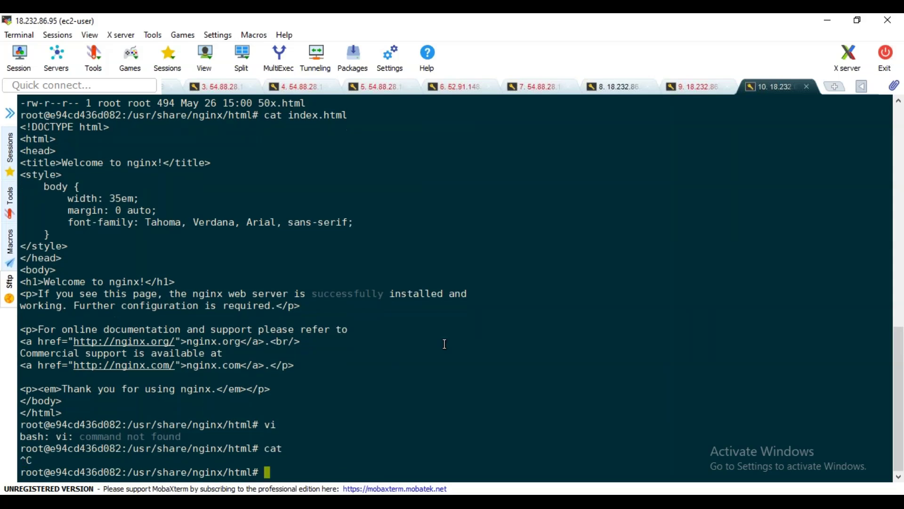
{"action": "type", "text": "cat >>"}
{"action": "type", "text": " i"}
{"action": "key", "text": "Tab"}
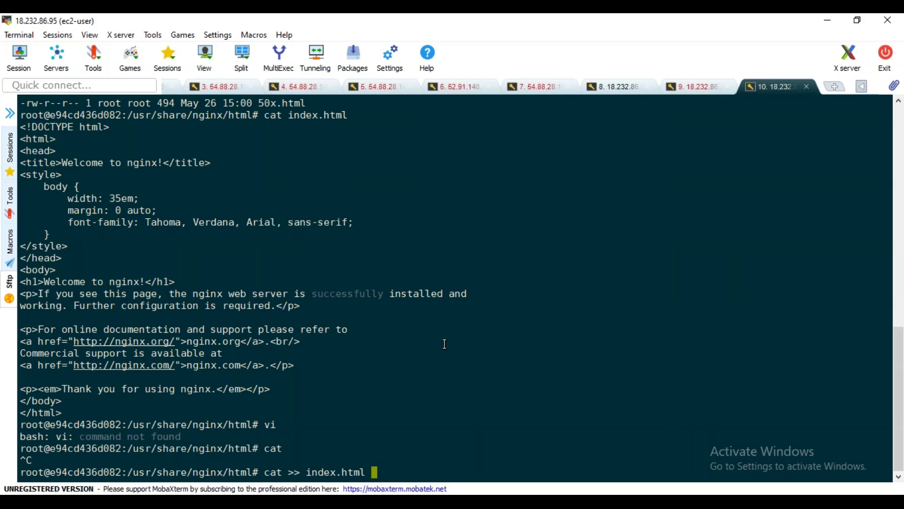
Append 'This is nginx server 1' to index.html, verify with cat, then run /etc/init.d/nginx restart
{"action": "key", "text": "Return"}
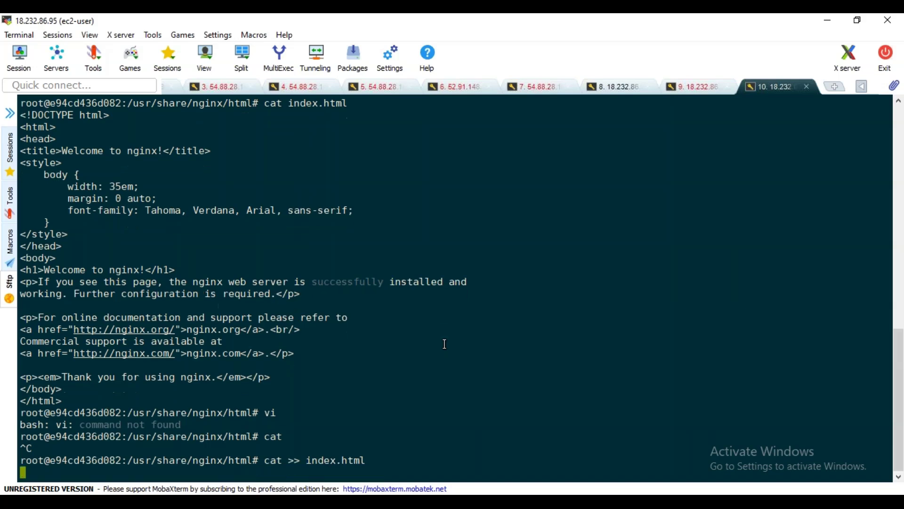
{"action": "type", "text": "This is nginx server"}
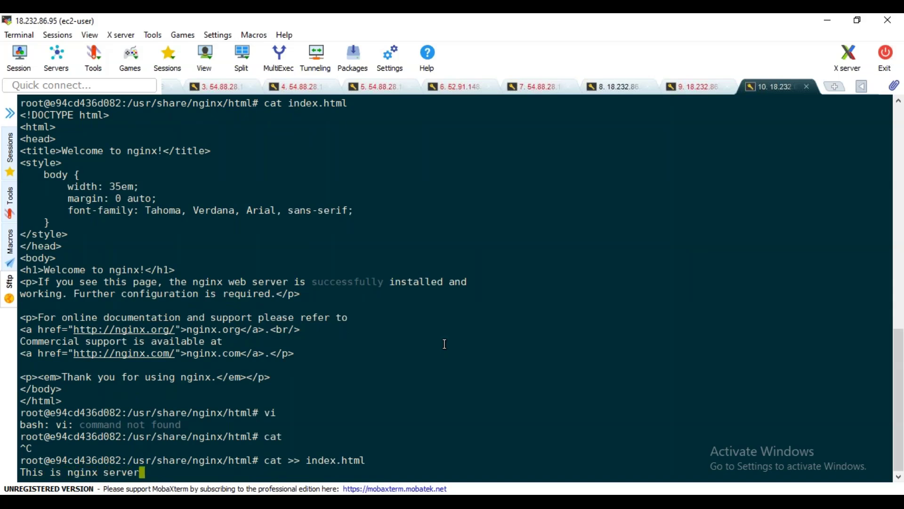
{"action": "type", "text": " 1"}
{"action": "key", "text": "Return"}
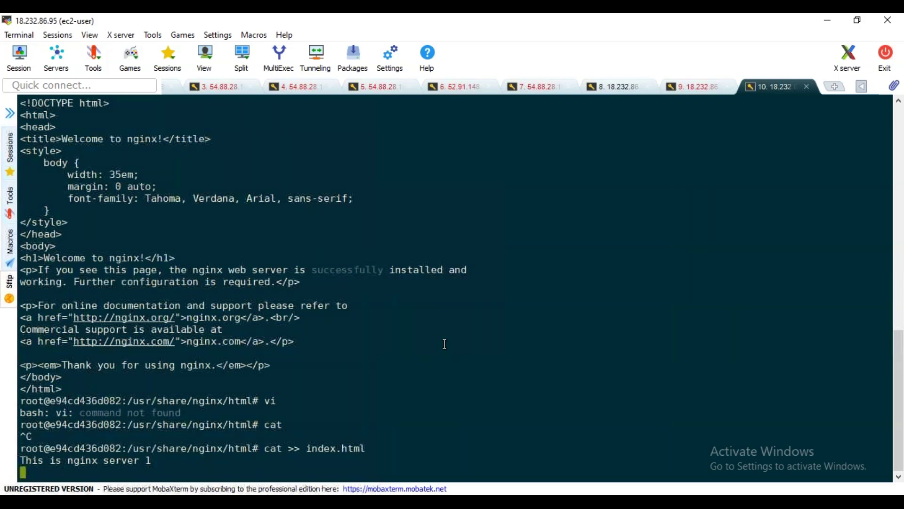
{"action": "key", "text": "ctrl+d"}
{"action": "type", "text": "cat index.html"}
{"action": "key", "text": "Return"}
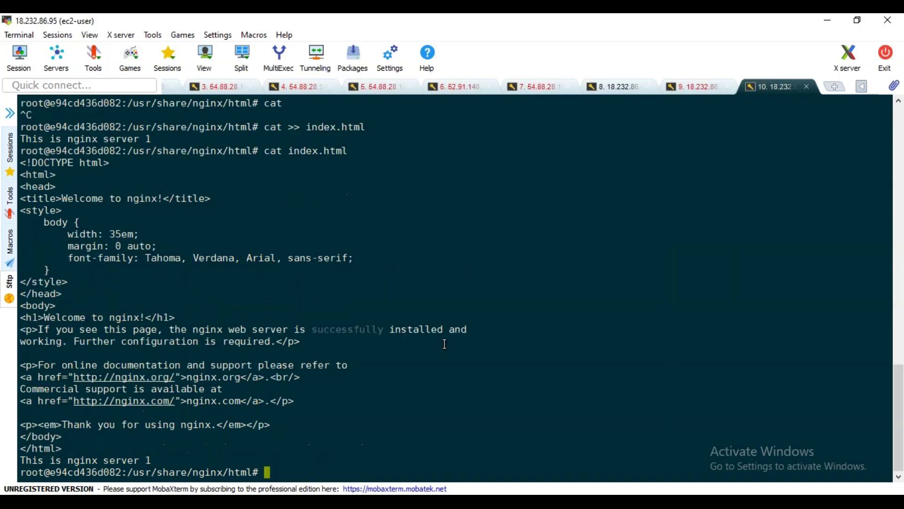
{"action": "left_click_drag", "start_coordinate": [163, 464], "coordinate": [24, 450]}
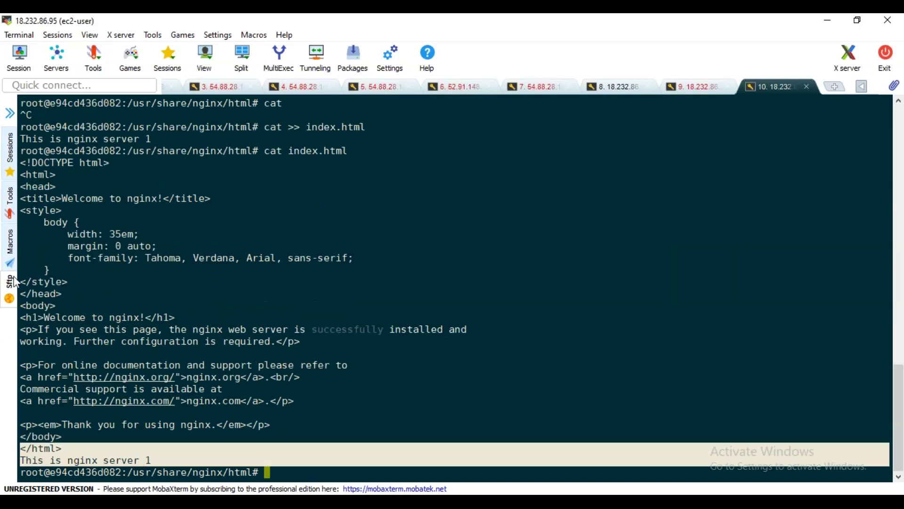
{"action": "left_click", "coordinate": [22, 236]}
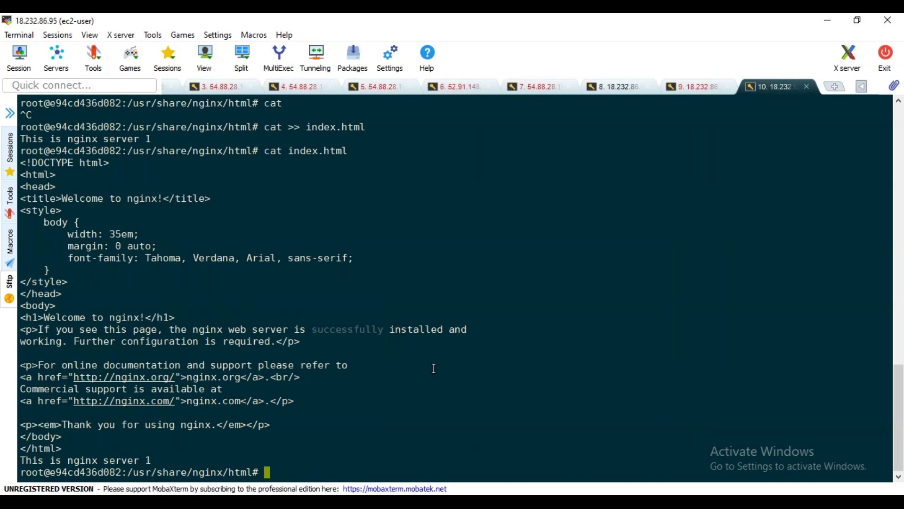
{"action": "type", "text": "/etc/init.d/"}
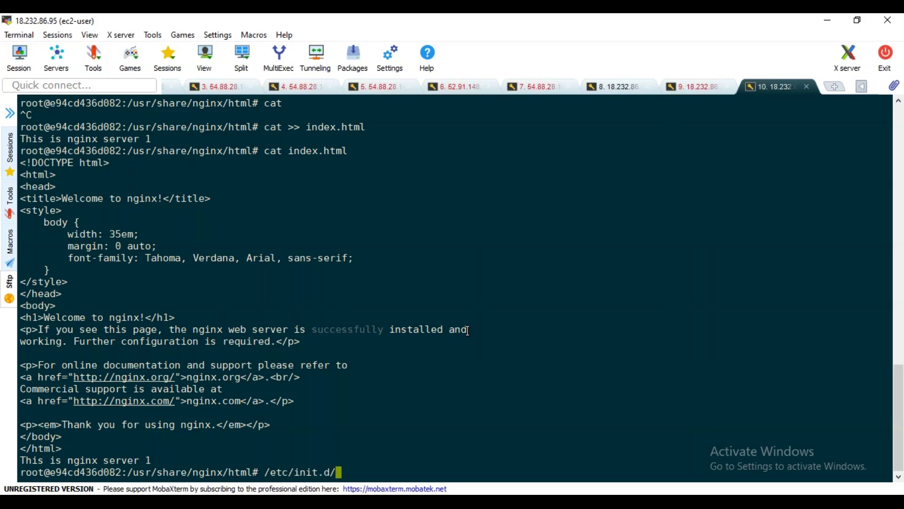
{"action": "type", "text": "nginx restart"}
{"action": "key", "text": "Return"}
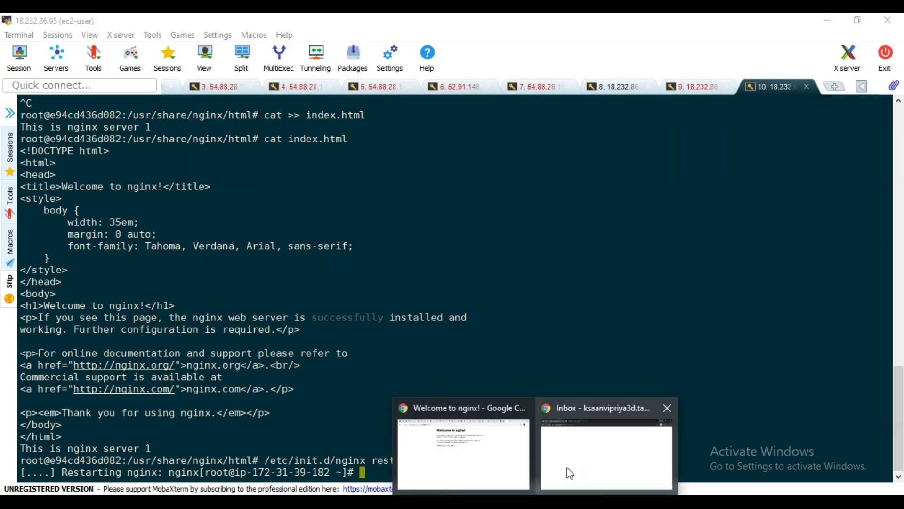
In Chrome, change the address port to 8080 and load the nginx page
{"action": "left_click", "coordinate": [488, 462]}
{"action": "left_click", "coordinate": [245, 47]}
{"action": "left_click", "coordinate": [245, 48]}
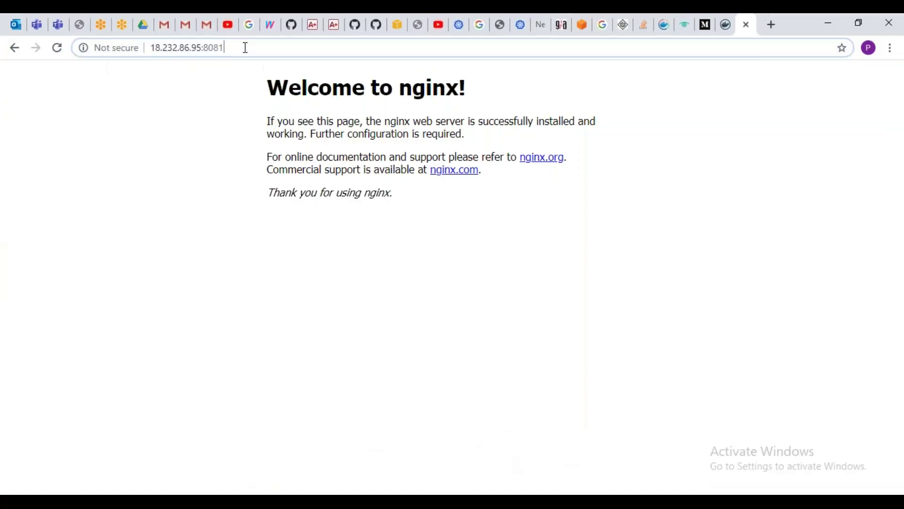
{"action": "key", "text": "BackSpace"}
{"action": "type", "text": "0"}
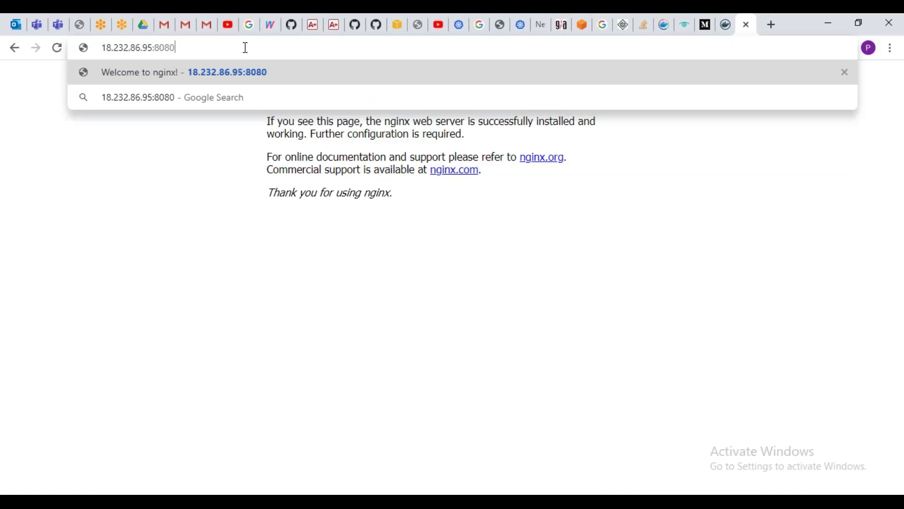
{"action": "key", "text": "Return"}
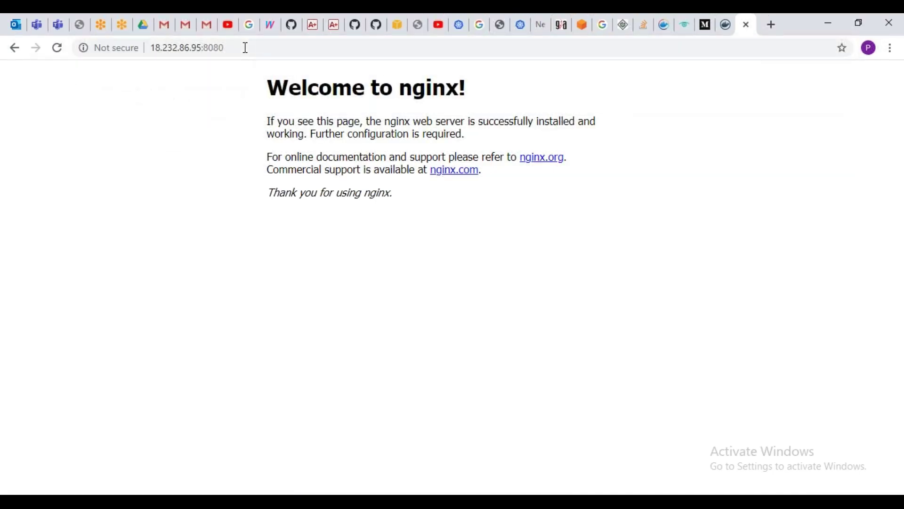
Change the address port to 8081 and load that page
{"action": "left_click", "coordinate": [246, 48]}
{"action": "double_click", "coordinate": [248, 48]}
{"action": "triple_click", "coordinate": [248, 48]}
{"action": "double_click", "coordinate": [249, 48]}
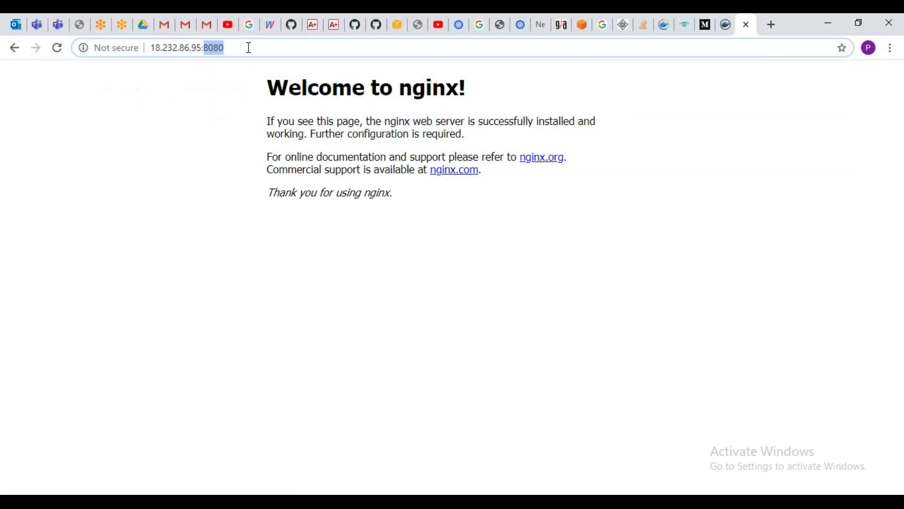
{"action": "left_click", "coordinate": [249, 48]}
{"action": "key", "text": "BackSpace"}
{"action": "type", "text": "1"}
{"action": "key", "text": "Return"}
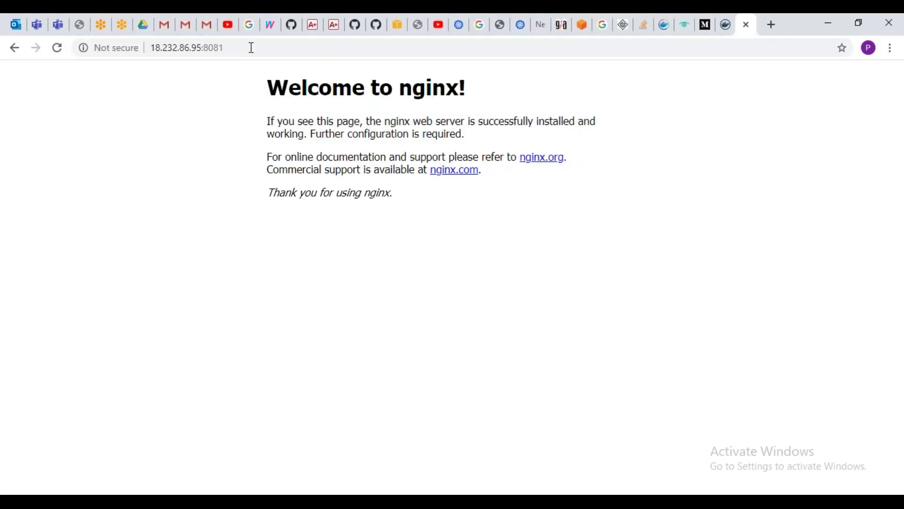
{"action": "left_click", "coordinate": [230, 49]}
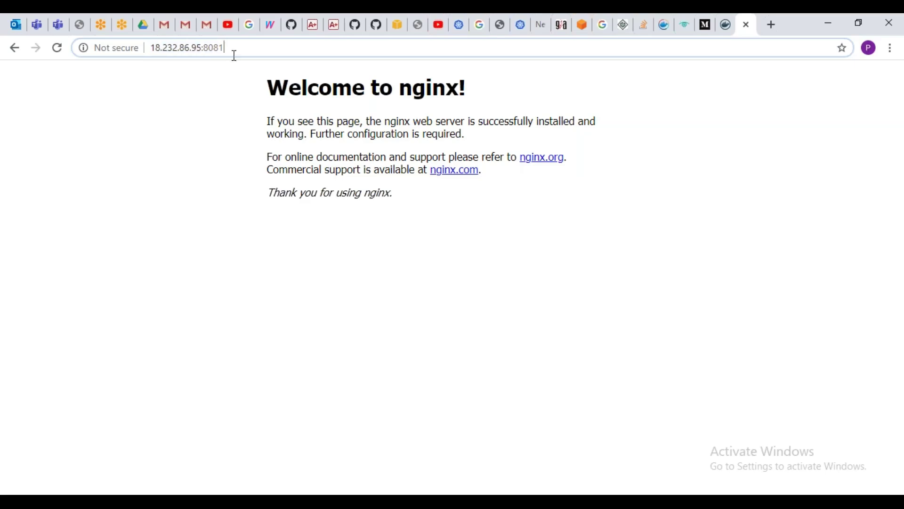
Back in MobaXterm, run docker ps to list the running containers
{"action": "key", "text": "alt+Tab"}
{"action": "type", "text": "docker ps"}
{"action": "key", "text": "Return"}
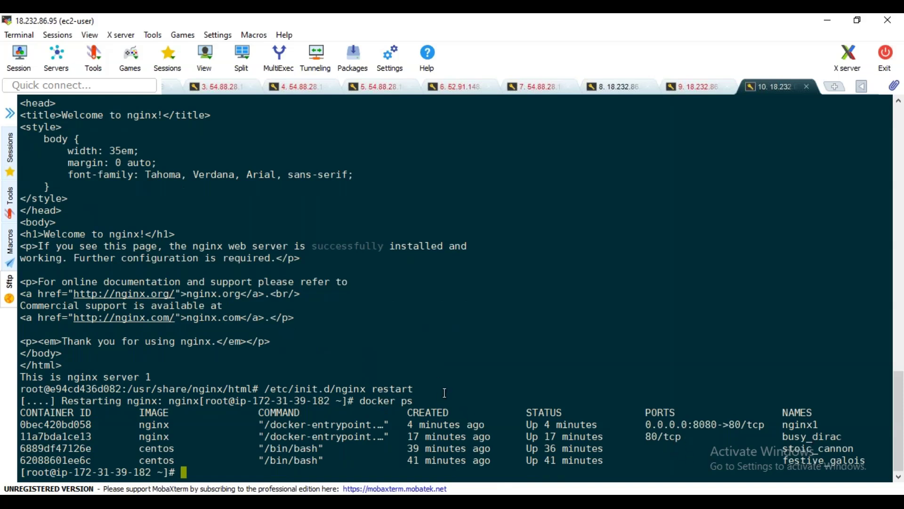
List all containers with docker ps -a and start the stopped nginx2 container e94cd436d082
{"action": "type", "text": "docker ps -a"}
{"action": "key", "text": "Return"}
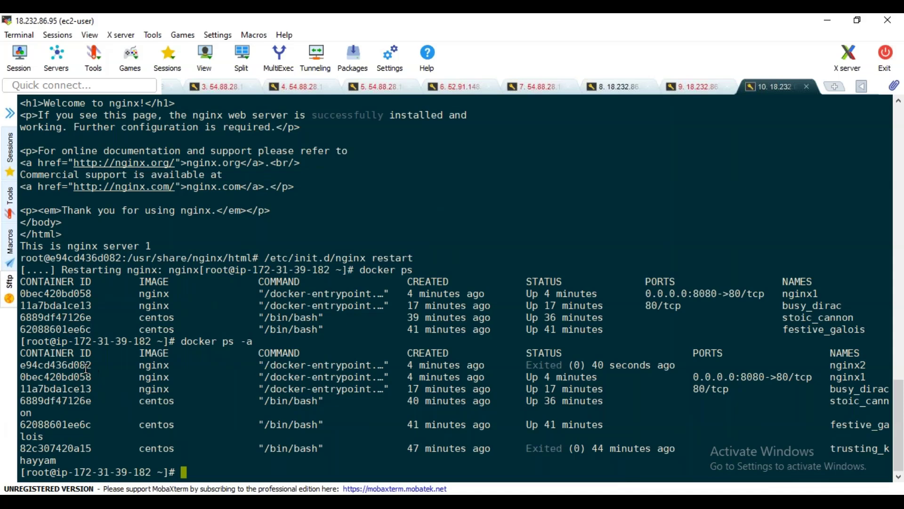
{"action": "double_click", "coordinate": [84, 366]}
{"action": "key", "text": "ctrl+c"}
{"action": "type", "text": "docker start"}
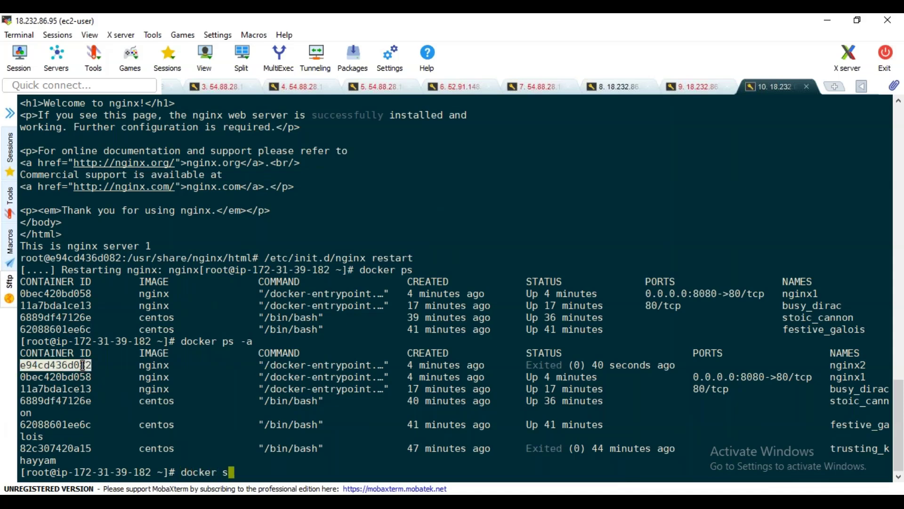
{"action": "right_click", "coordinate": [257, 158]}
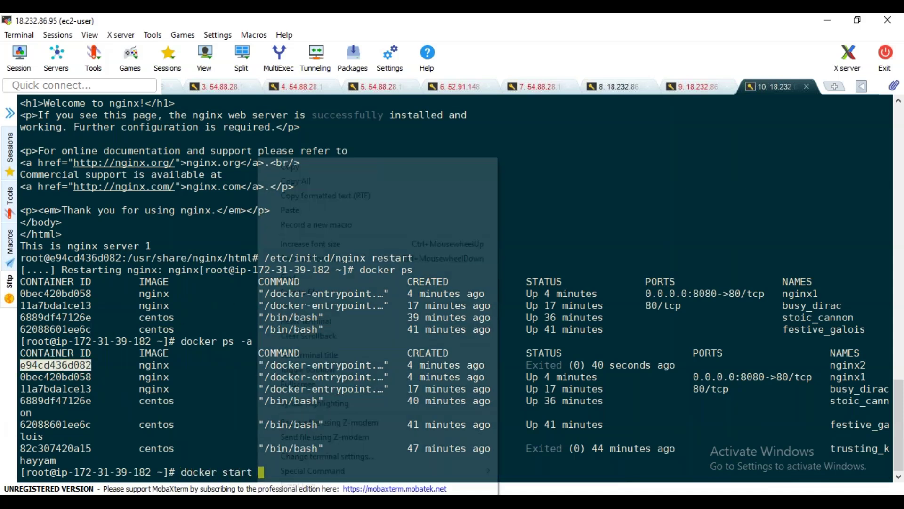
{"action": "left_click", "coordinate": [296, 211]}
{"action": "key", "text": "Return"}
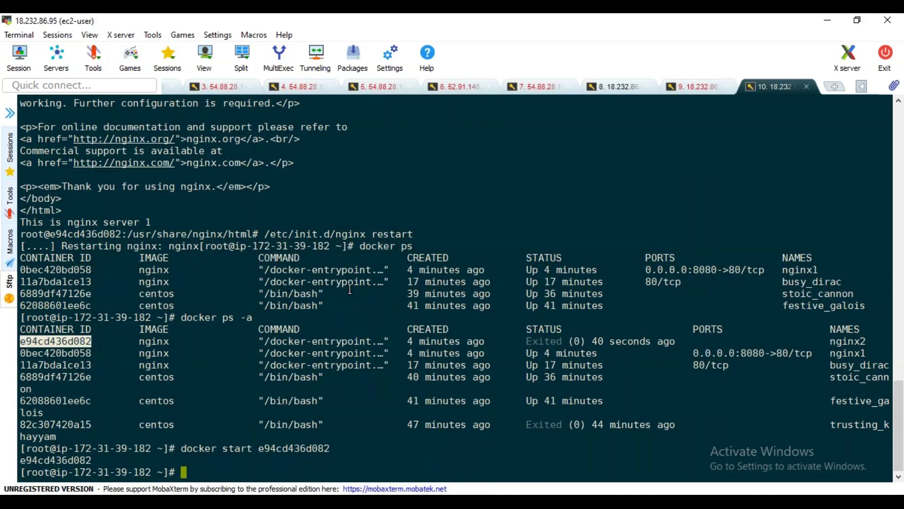
Run docker ps to confirm nginx2 is running, then return to Chrome
{"action": "key", "text": "Up"}
{"action": "key", "text": "Up"}
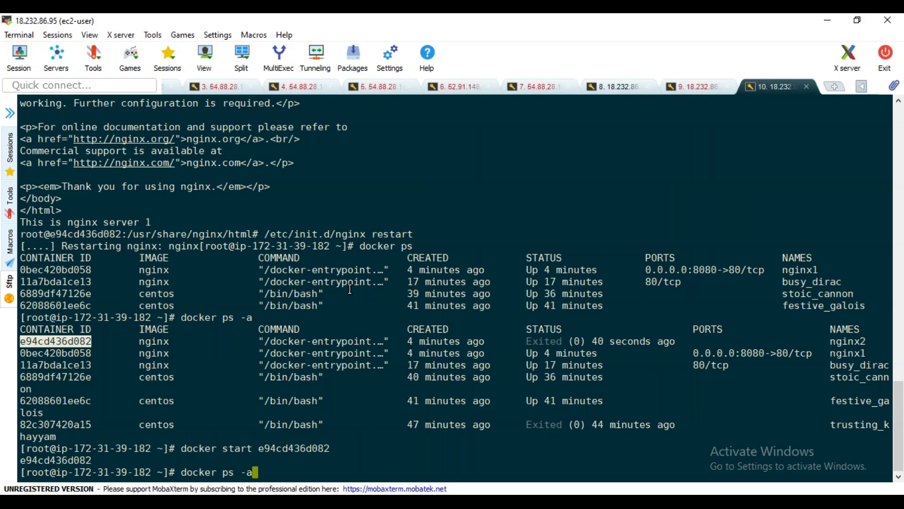
{"action": "key", "text": "BackSpace"}
{"action": "key", "text": "BackSpace"}
{"action": "key", "text": "BackSpace"}
{"action": "key", "text": "Return"}
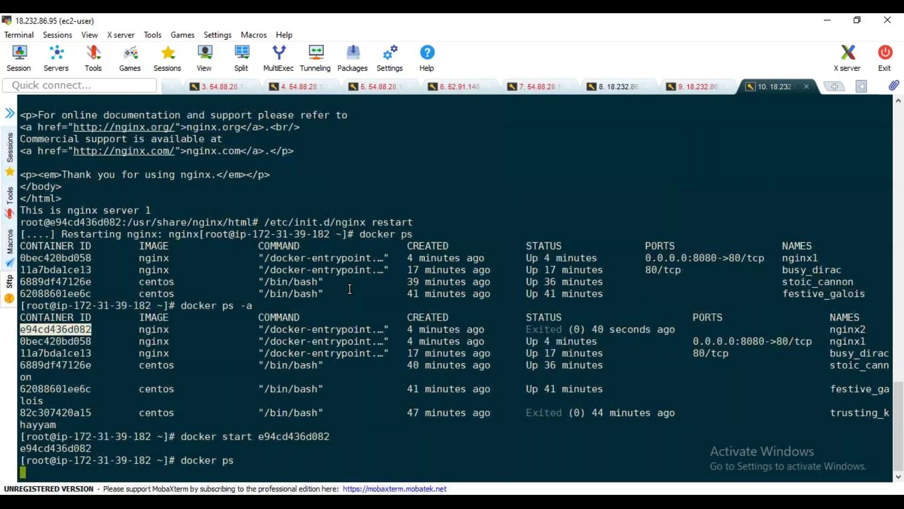
{"action": "key", "text": "alt+Tab"}
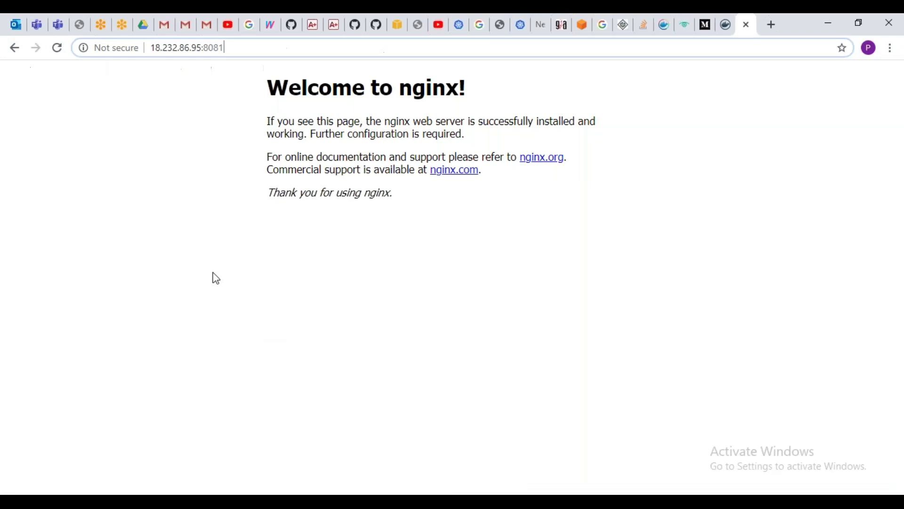
Reload the port 8081 page and highlight its line 'This is nginx server 1'
{"action": "key", "text": "F5"}
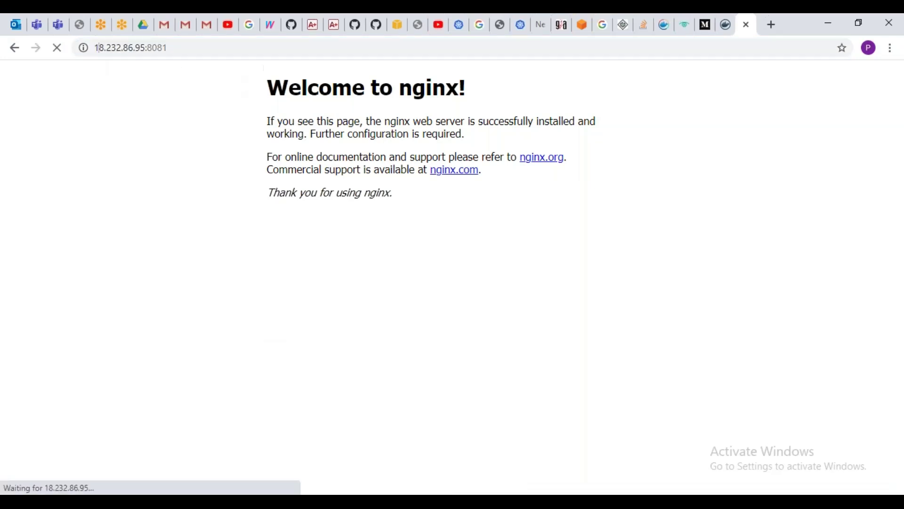
{"action": "left_click_drag", "start_coordinate": [364, 217], "coordinate": [398, 234]}
{"action": "left_click", "coordinate": [243, 224]}
{"action": "left_click", "coordinate": [398, 234]}
Load the port 8080 page and highlight its default thank-you line
{"action": "left_click", "coordinate": [241, 47]}
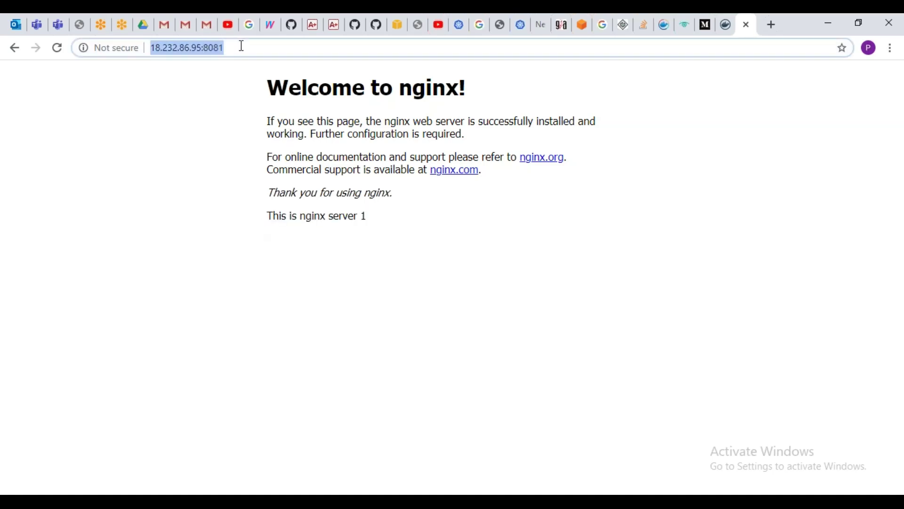
{"action": "left_click", "coordinate": [242, 46]}
{"action": "key", "text": "BackSpace"}
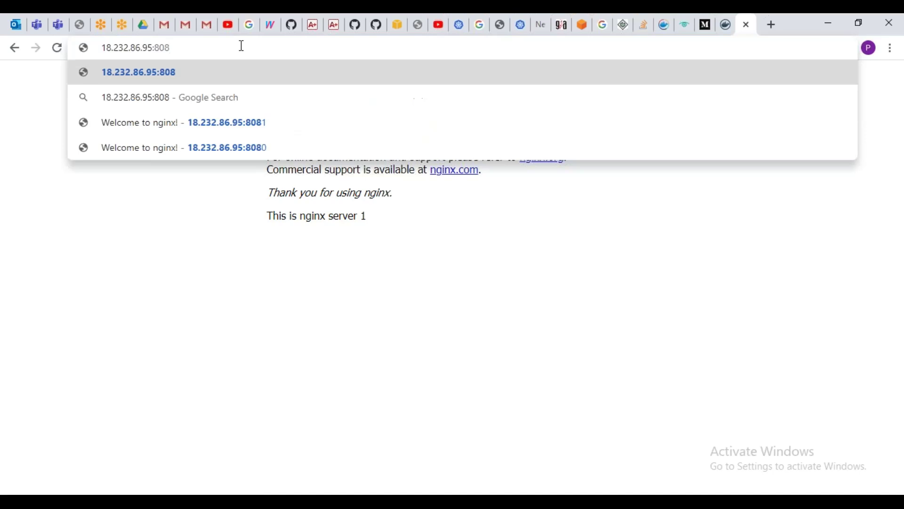
{"action": "type", "text": "0"}
{"action": "key", "text": "Return"}
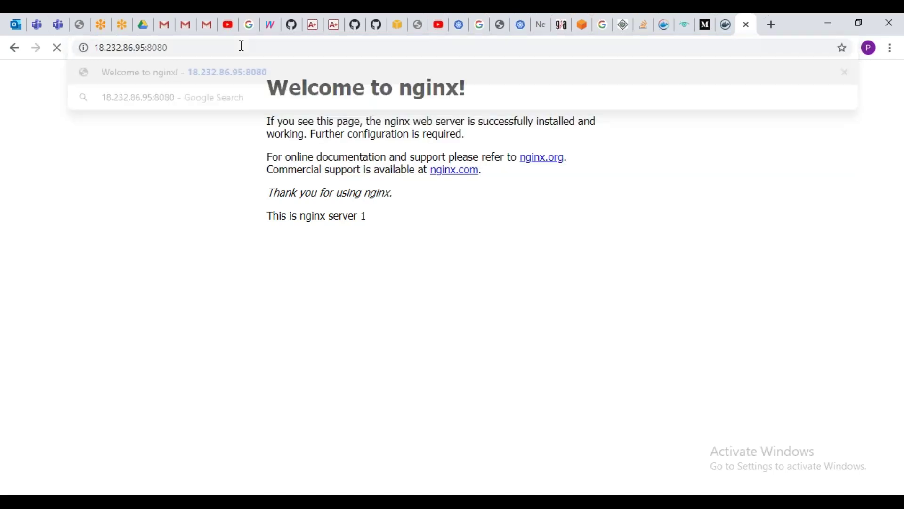
{"action": "left_click_drag", "start_coordinate": [255, 230], "coordinate": [633, 242]}
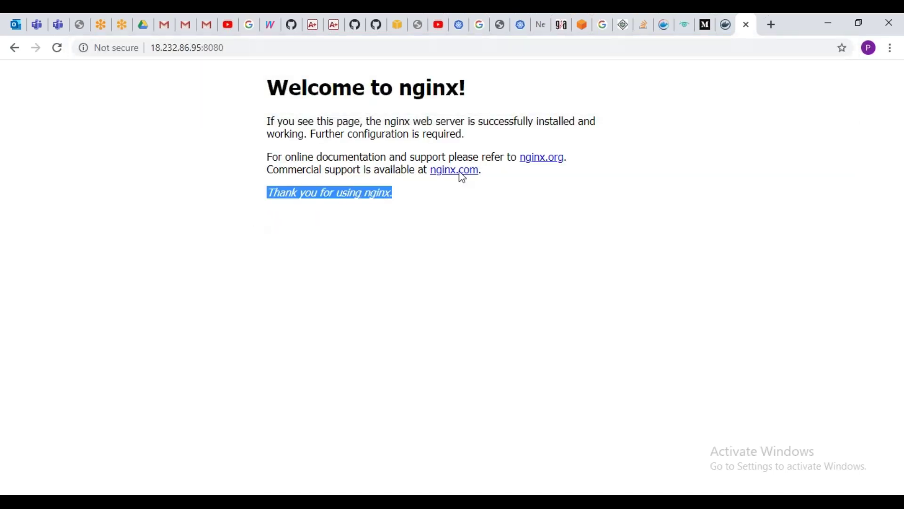
Switch the address back to port 8081 and load it again
{"action": "left_click", "coordinate": [278, 49]}
{"action": "left_click", "coordinate": [277, 48]}
{"action": "key", "text": "BackSpace"}
{"action": "type", "text": "1"}
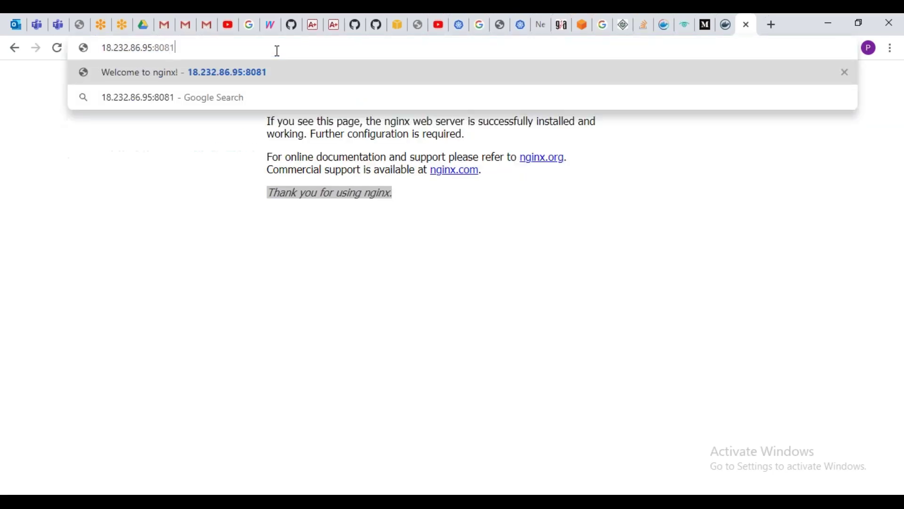
{"action": "key", "text": "Return"}
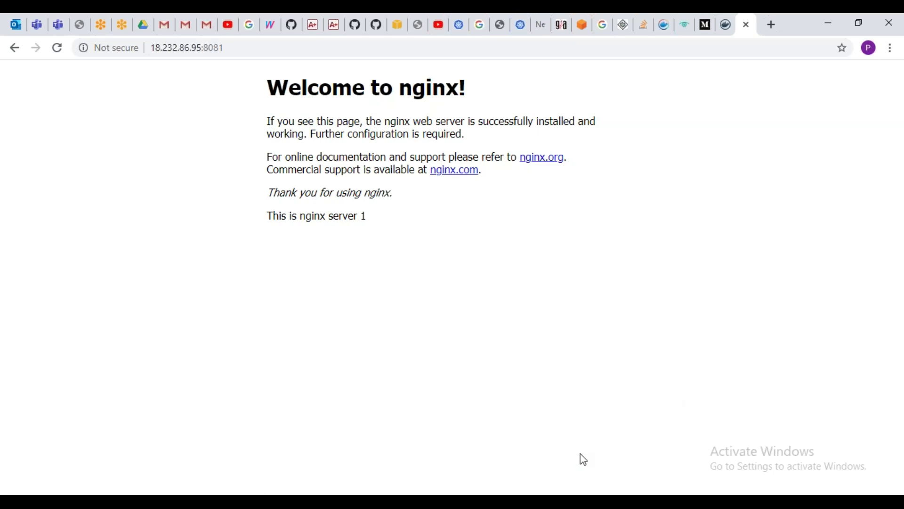
Check nginx2's 8081->80 mapping in docker ps, then bring up the Paint network diagram
{"action": "key", "text": "alt+Tab"}
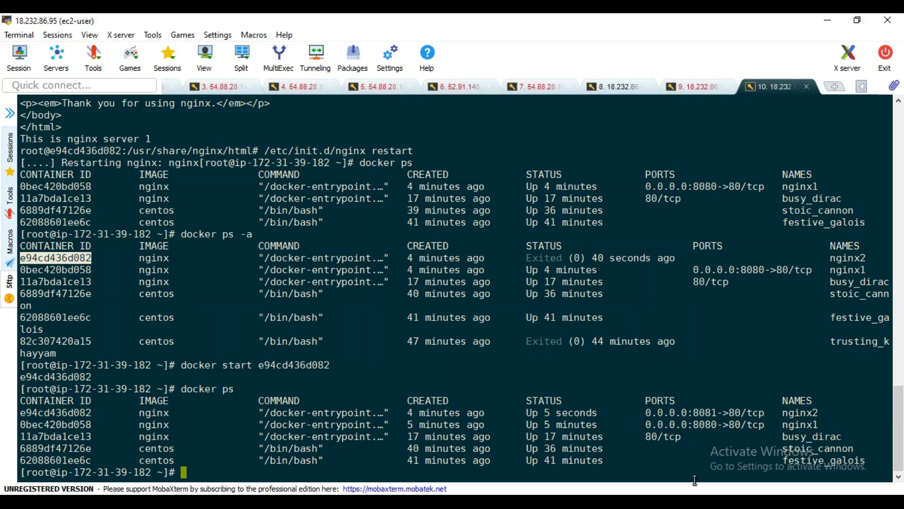
{"action": "mouse_move", "coordinate": [601, 502]}
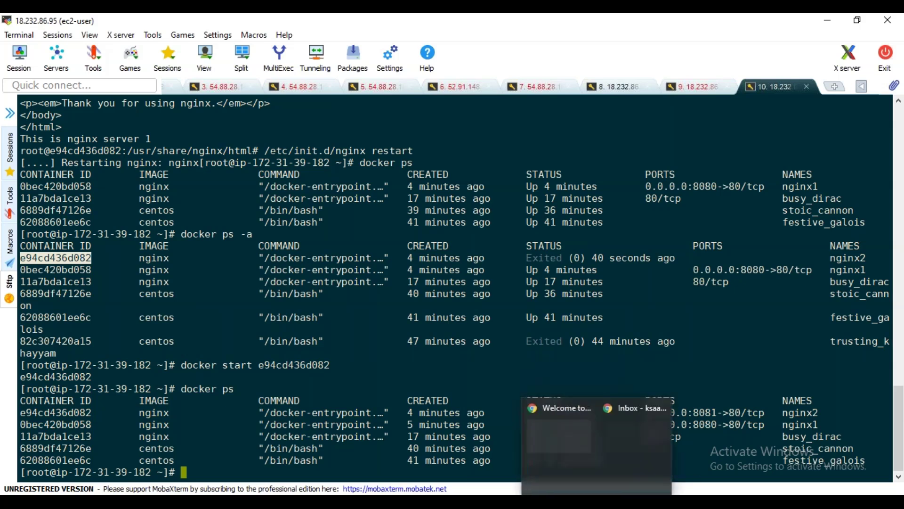
{"action": "mouse_move", "coordinate": [480, 501]}
{"action": "left_click", "coordinate": [853, 474]}
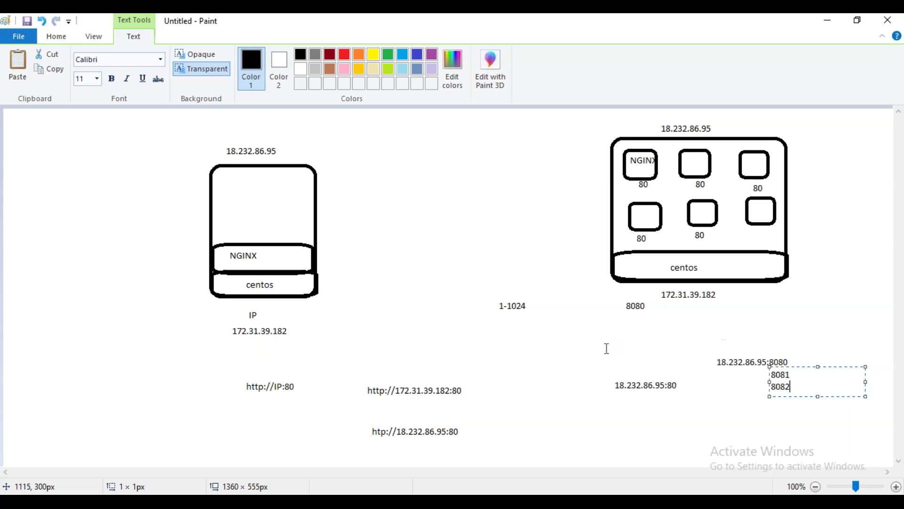
After reviewing the 18.232.86.95 host-port diagram, return to the MobaXterm terminal
{"action": "left_click", "coordinate": [556, 493]}
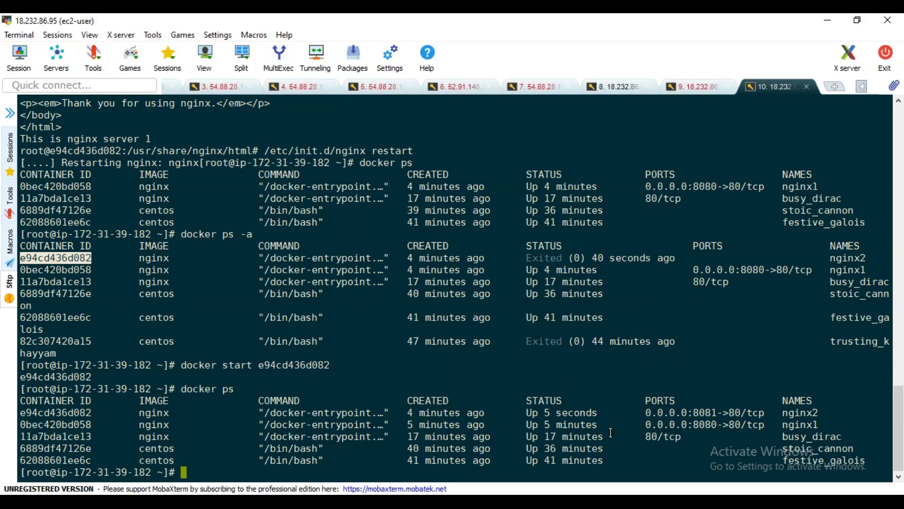
Review the saved nginx docker run notes in Notepad++, ending on line 21's port-mapped command
{"action": "key", "text": "alt+Tab"}
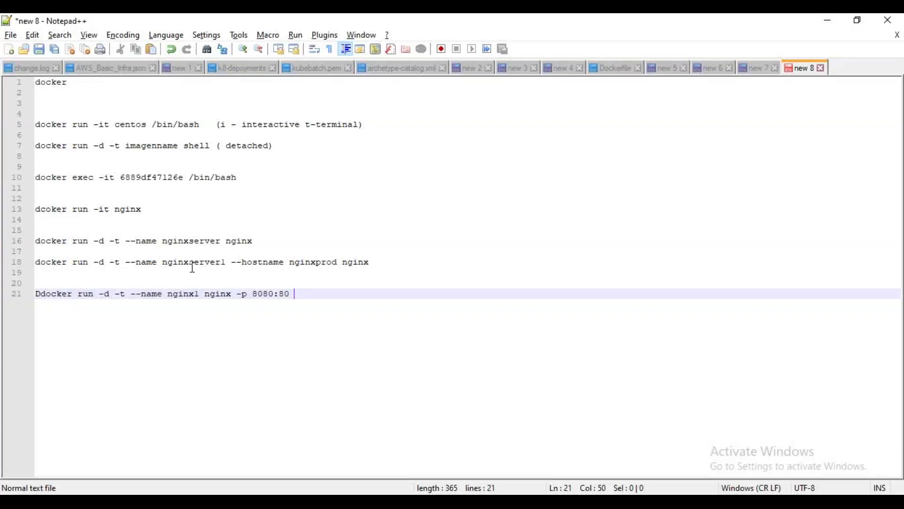
{"action": "double_click", "coordinate": [348, 263]}
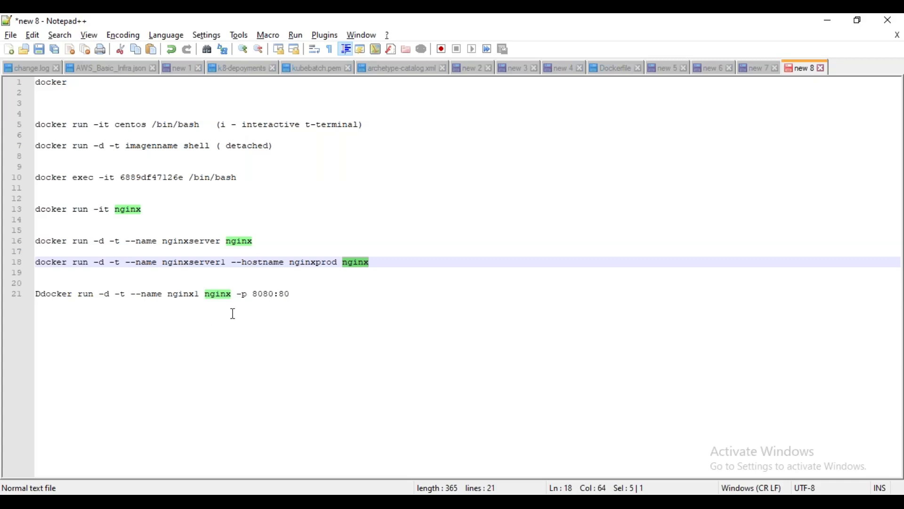
{"action": "left_click_drag", "start_coordinate": [295, 296], "coordinate": [115, 296]}
{"action": "left_click", "coordinate": [344, 357]}
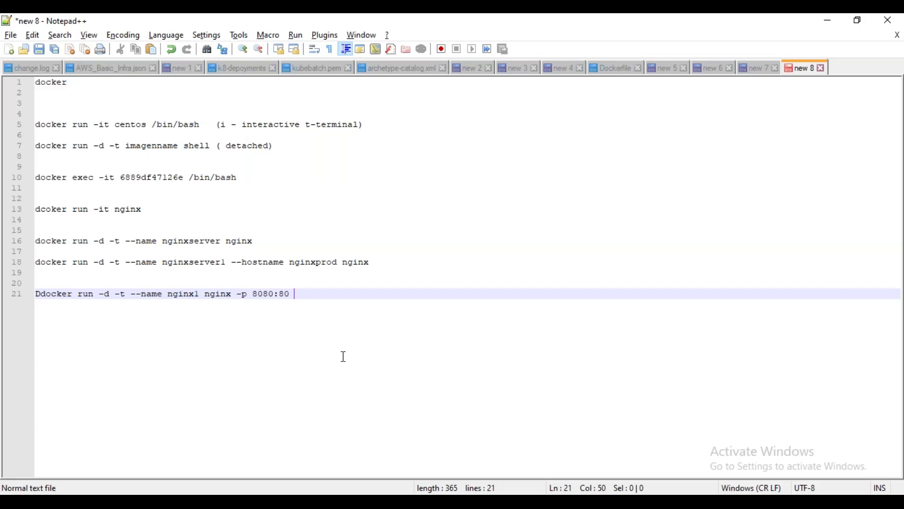
{"action": "key", "text": "alt+Tab"}
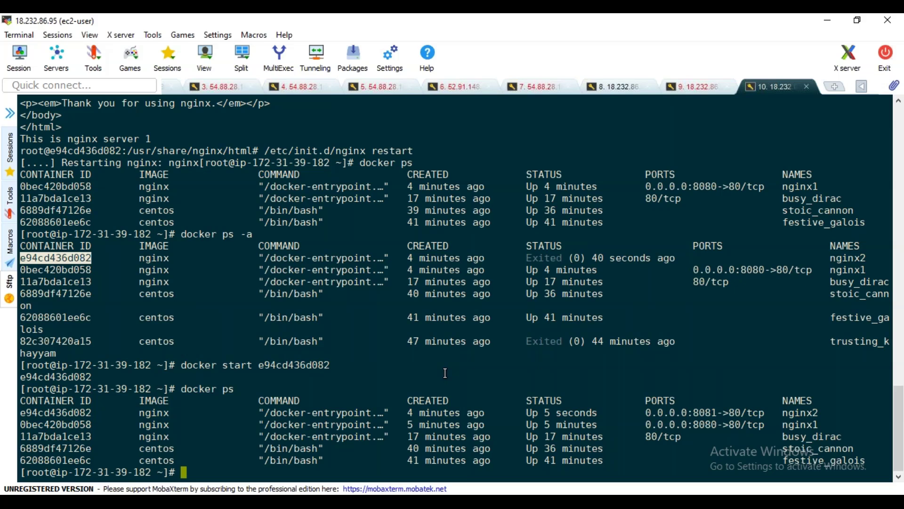
Open a bash shell in nginx1 with docker exec -it 0bec420bd058 bash
{"action": "double_click", "coordinate": [740, 413]}
{"action": "left_click", "coordinate": [705, 364]}
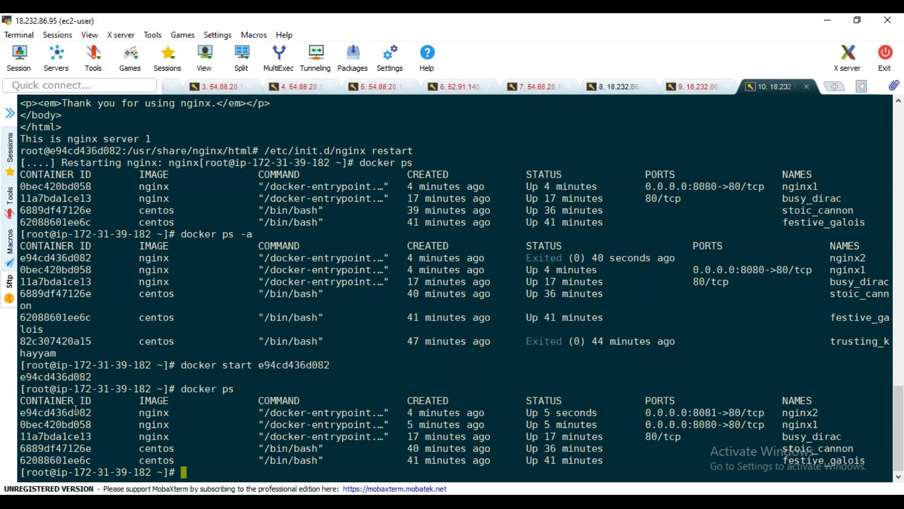
{"action": "double_click", "coordinate": [65, 187]}
{"action": "key", "text": "ctrl+c"}
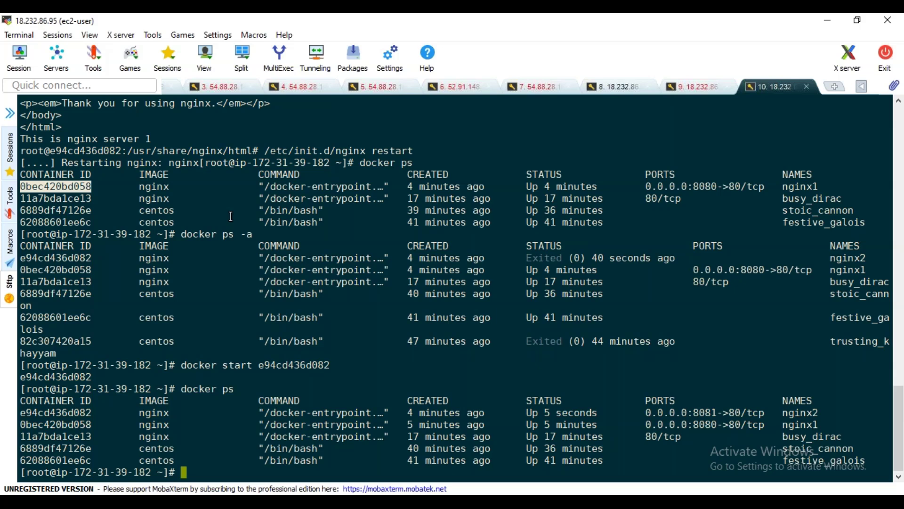
{"action": "type", "text": "docker exec -it"}
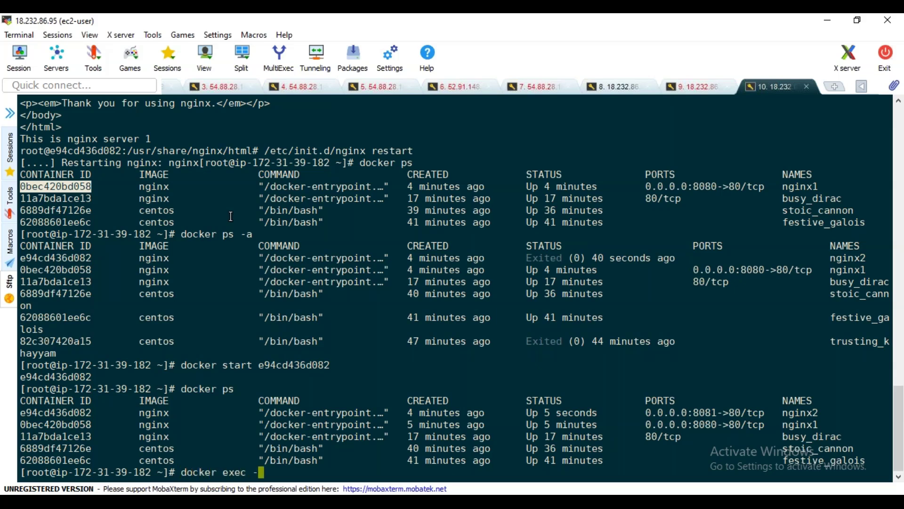
{"action": "right_click", "coordinate": [283, 321]}
{"action": "left_click", "coordinate": [435, 306]}
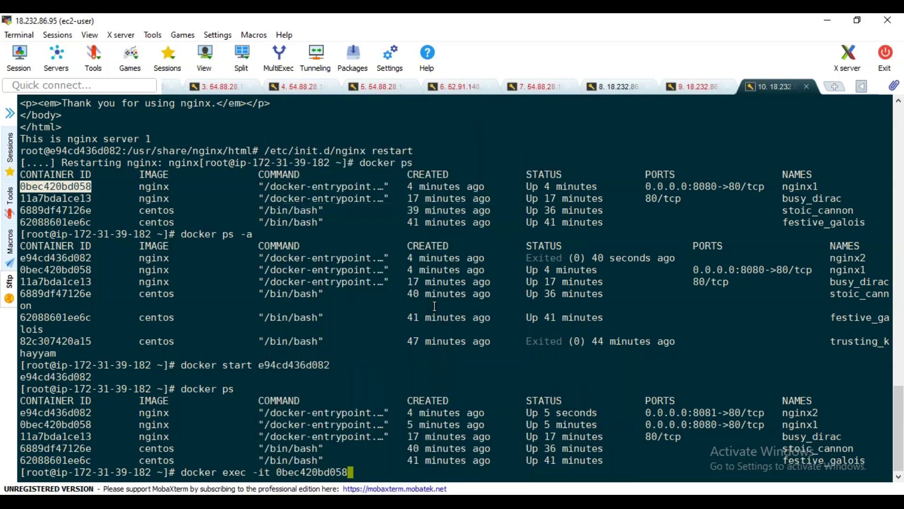
{"action": "type", "text": "bash"}
{"action": "key", "text": "Return"}
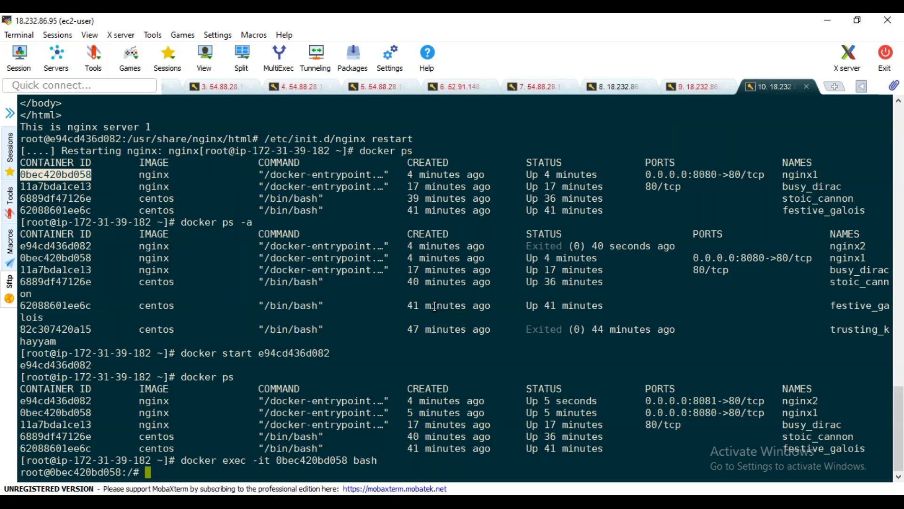
Run find . to list the container's files, stopping it with Ctrl+C
{"action": "type", "text": "find ."}
{"action": "key", "text": "Return"}
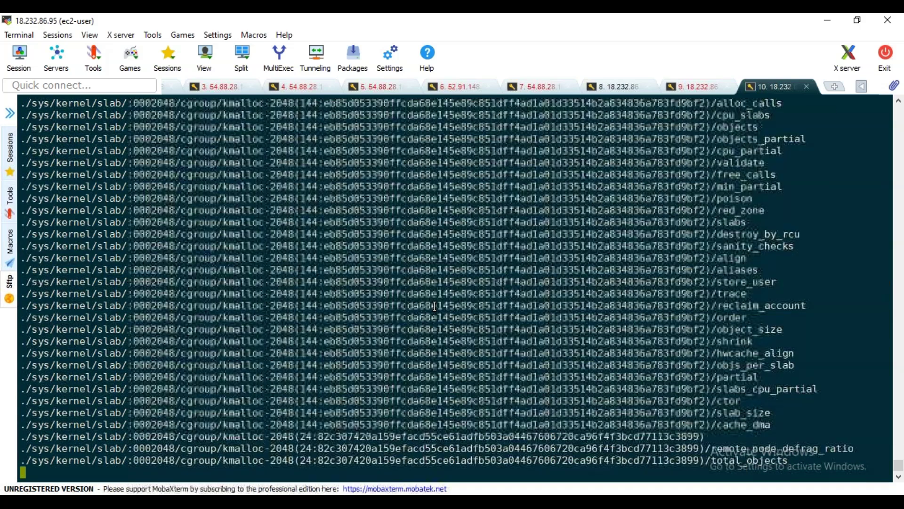
{"action": "key", "text": "ctrl+c"}
{"action": "key", "text": "ctrl+c"}
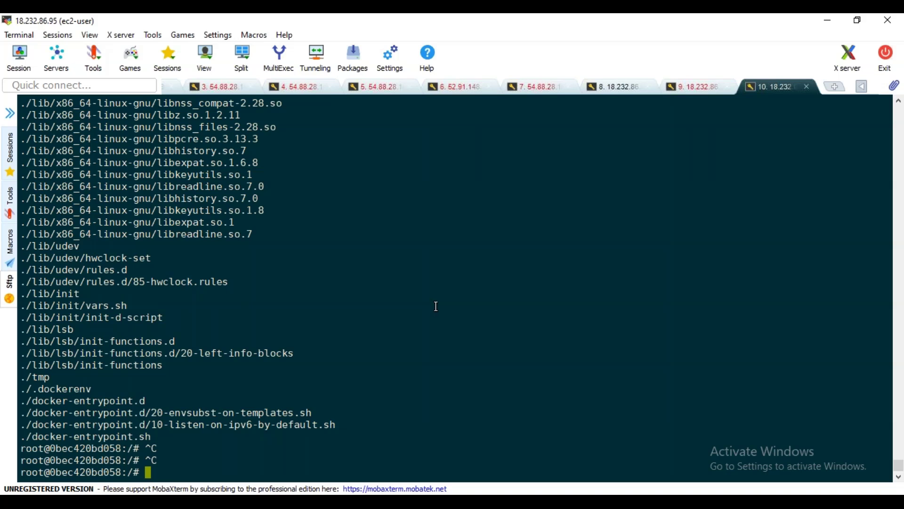
{"action": "left_click", "coordinate": [575, 501]}
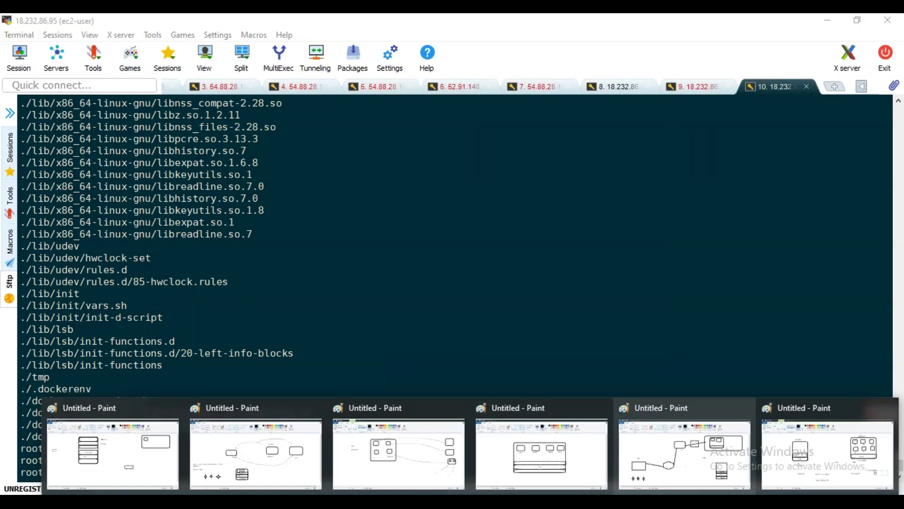
Edit Notepad++ line 21 to add app1 and map port 8080:3000, then bring up Chrome's nginx page
{"action": "key", "text": "alt+Tab"}
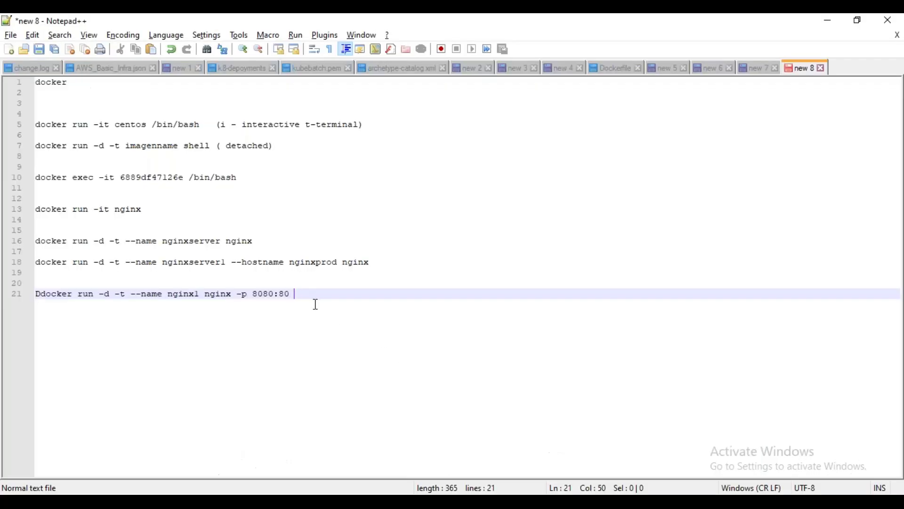
{"action": "type", "text": "appl"}
{"action": "key", "text": "Left"}
{"action": "key", "text": "Left"}
{"action": "key", "text": "Left"}
{"action": "key", "text": "Left"}
{"action": "key", "text": "BackSpace"}
{"action": "key", "text": "BackSpace"}
{"action": "type", "text": "3000"}
{"action": "left_click", "coordinate": [536, 502]}
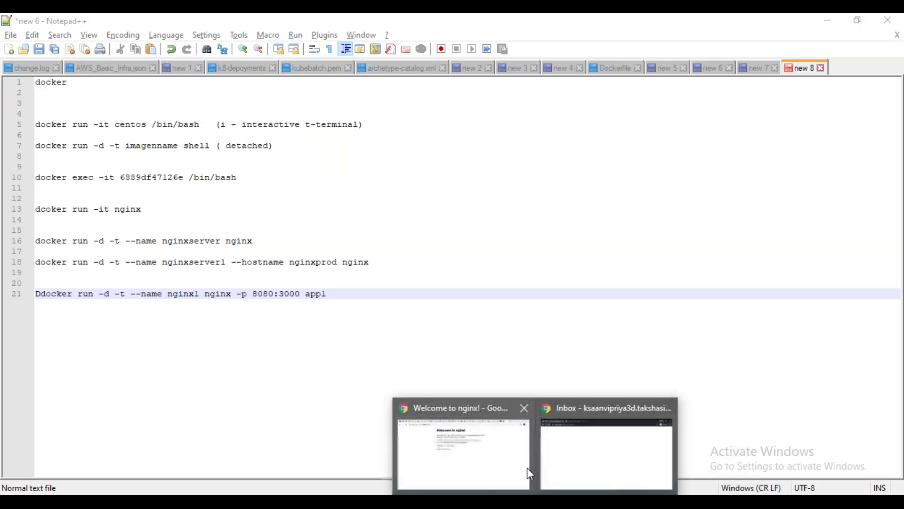
{"action": "left_click", "coordinate": [525, 469]}
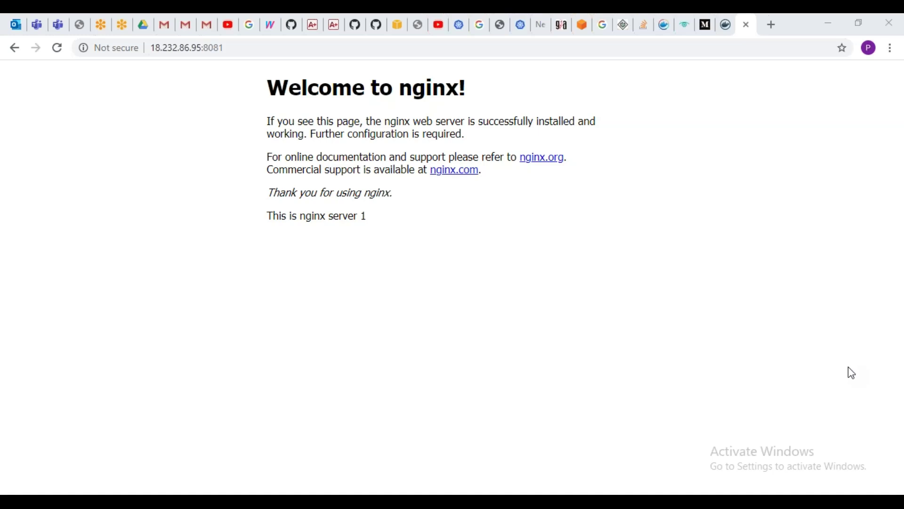
Switch to the Chrome tab showing the Docker docs reference for docker images
{"action": "left_click", "coordinate": [667, 26]}
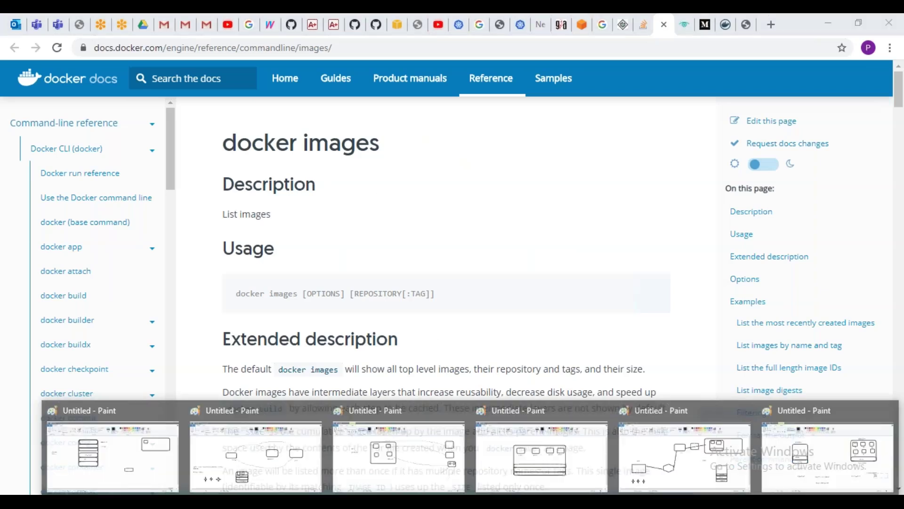
In the SCM/war/JENKINS Paint diagram, draw a small rounded box below the linked box
{"action": "left_click", "coordinate": [809, 463]}
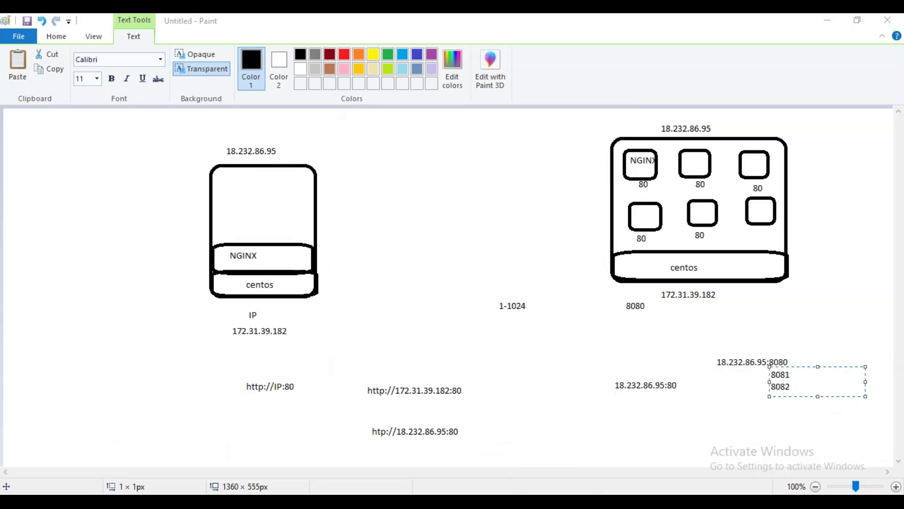
{"action": "left_click", "coordinate": [675, 475]}
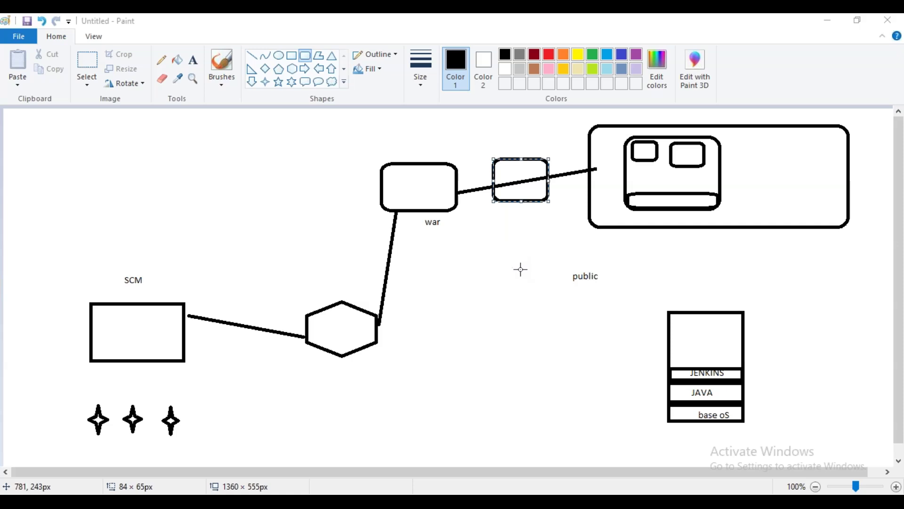
{"action": "left_click", "coordinate": [308, 59]}
{"action": "left_click_drag", "start_coordinate": [515, 226], "coordinate": [561, 257]}
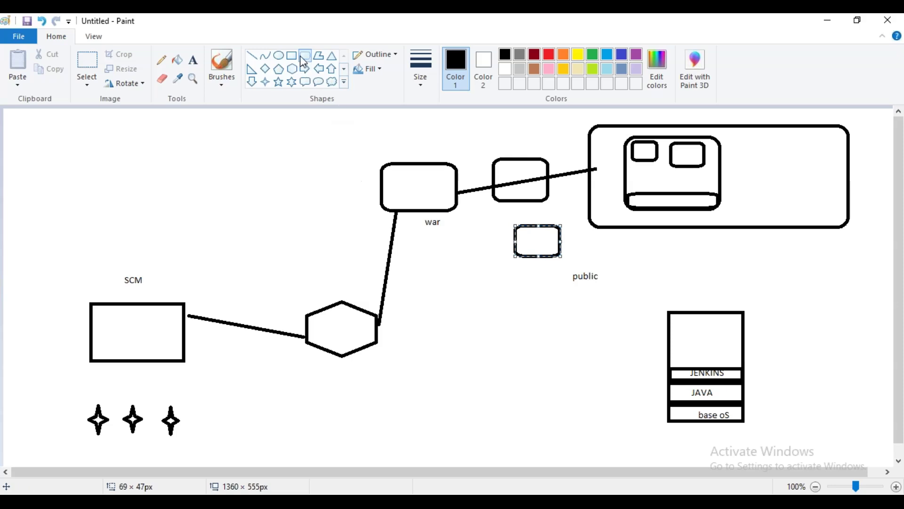
Draw a tall rounded box left of the small box and join the two with a straight line
{"action": "left_click_drag", "start_coordinate": [447, 265], "coordinate": [481, 328]}
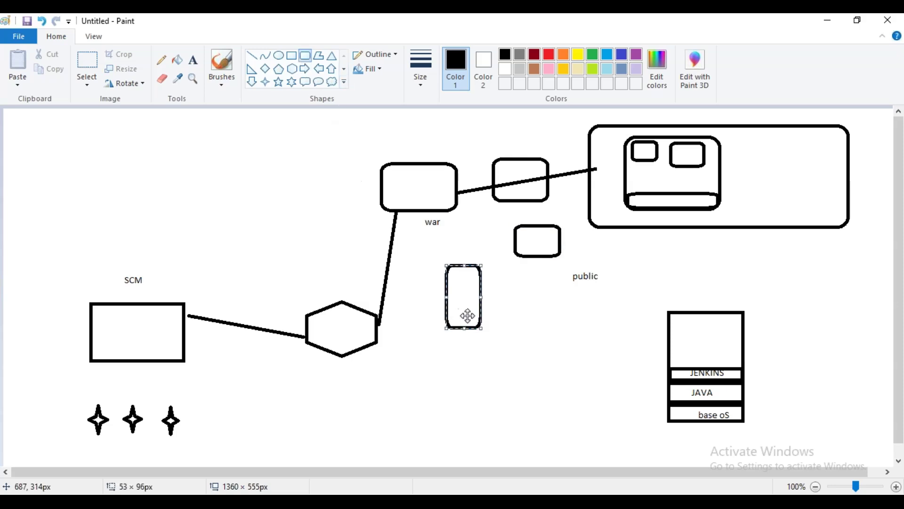
{"action": "left_click", "coordinate": [252, 56]}
{"action": "left_click_drag", "start_coordinate": [483, 293], "coordinate": [539, 257]}
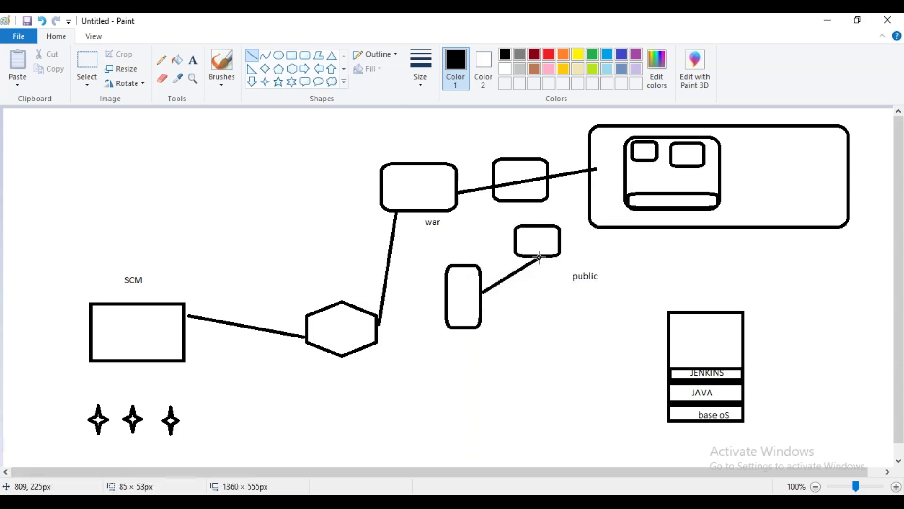
{"action": "left_click_drag", "start_coordinate": [539, 257], "coordinate": [539, 258]}
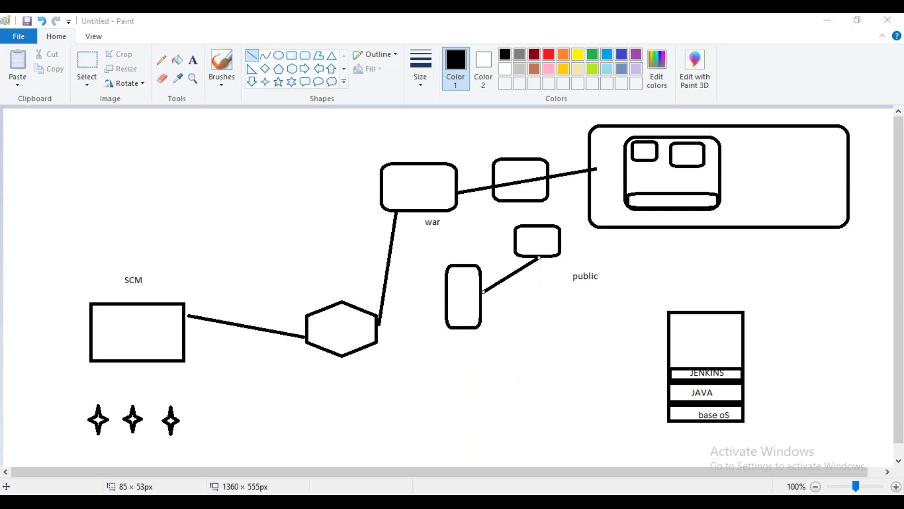
{"action": "mouse_move", "coordinate": [535, 501]}
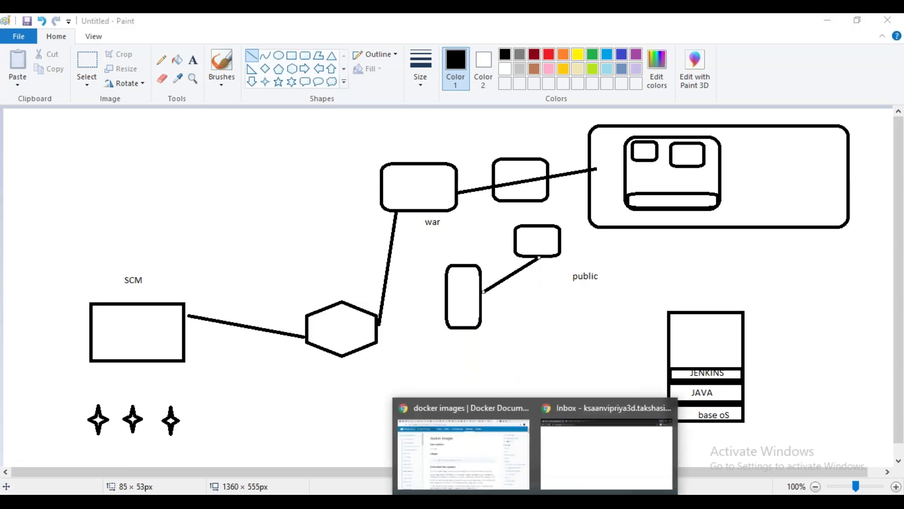
Bring the docker images documentation page back in front in Chrome and select its address
{"action": "left_click", "coordinate": [500, 440]}
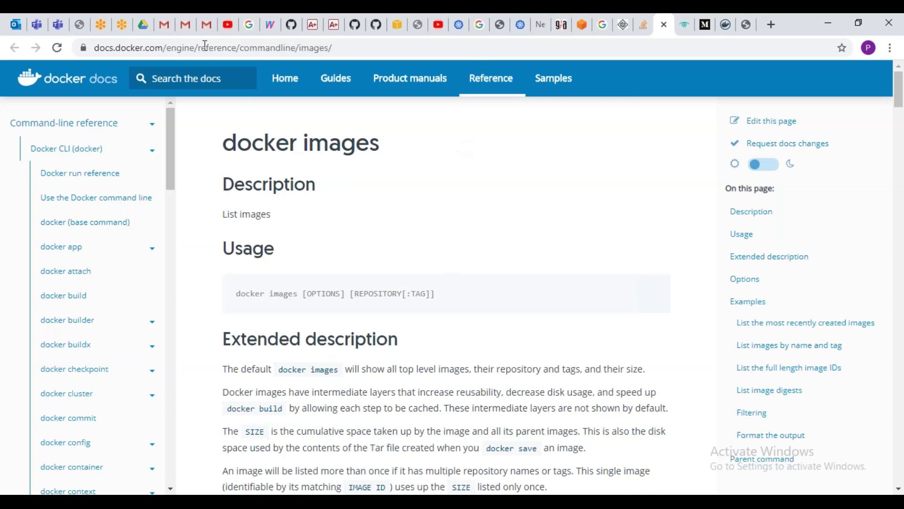
{"action": "left_click", "coordinate": [151, 47]}
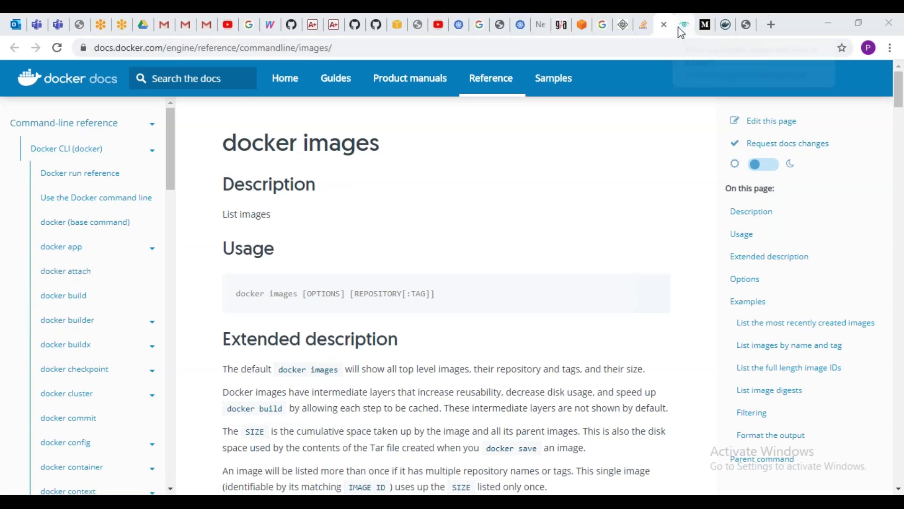
{"action": "scroll", "coordinate": [585, 242], "scroll_direction": "down", "scroll_amount": 1}
{"action": "scroll", "coordinate": [571, 219], "scroll_direction": "up", "scroll_amount": 1}
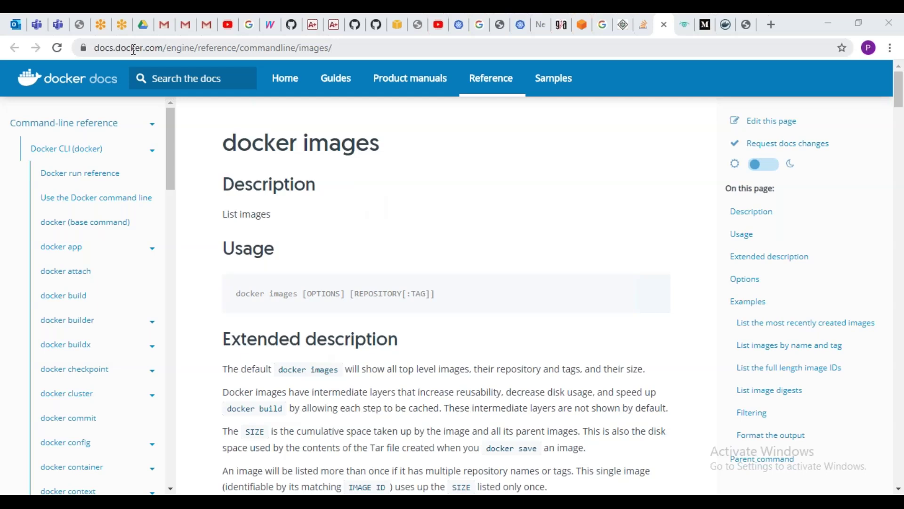
Edit the address, cancel the accidental Save As dialog, and reselect the whole URL
{"action": "left_click", "coordinate": [150, 47]}
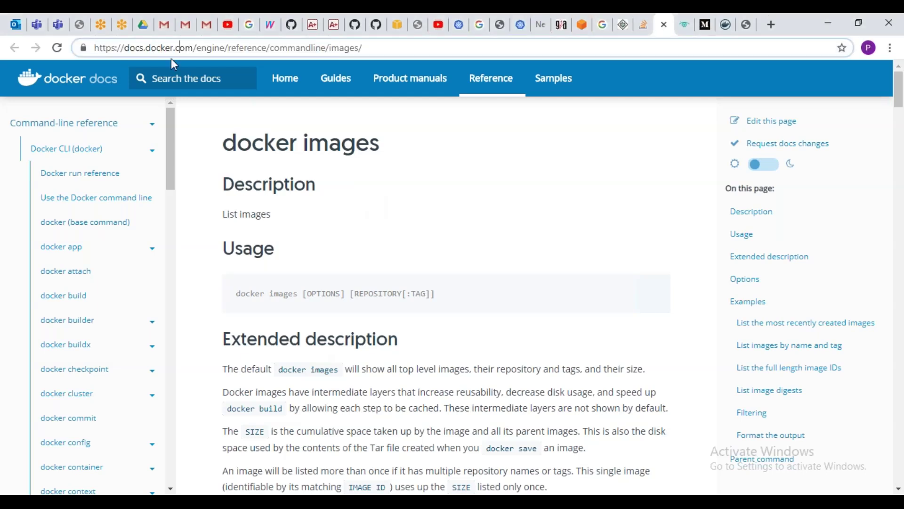
{"action": "type", "text": "hu"}
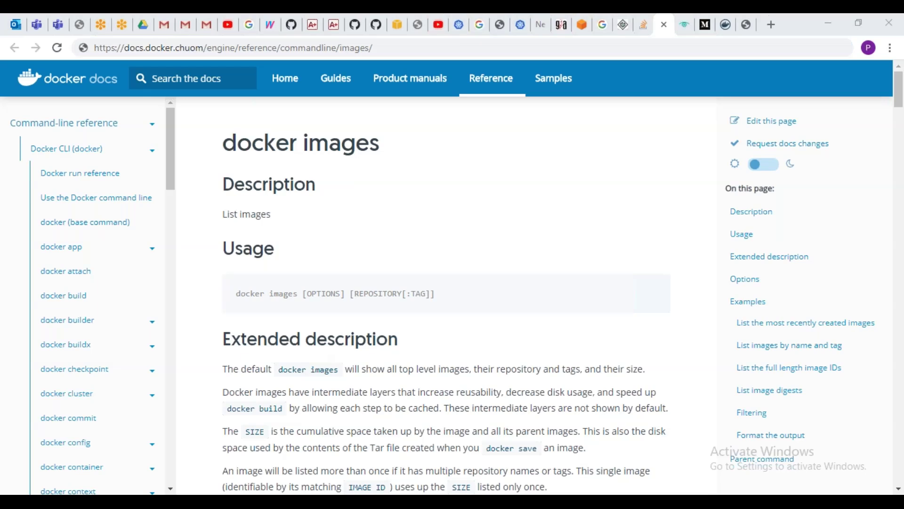
{"action": "key", "text": "ctrl+s"}
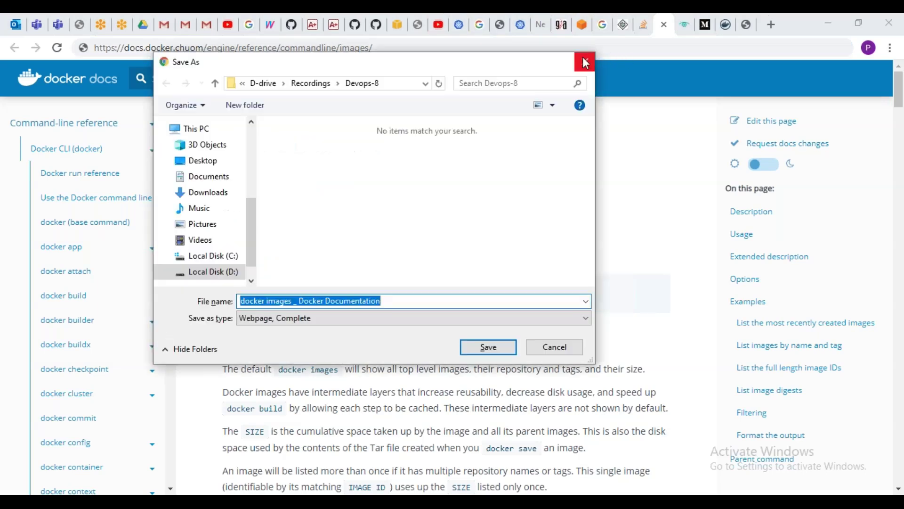
{"action": "left_click", "coordinate": [585, 63]}
{"action": "left_click", "coordinate": [303, 50]}
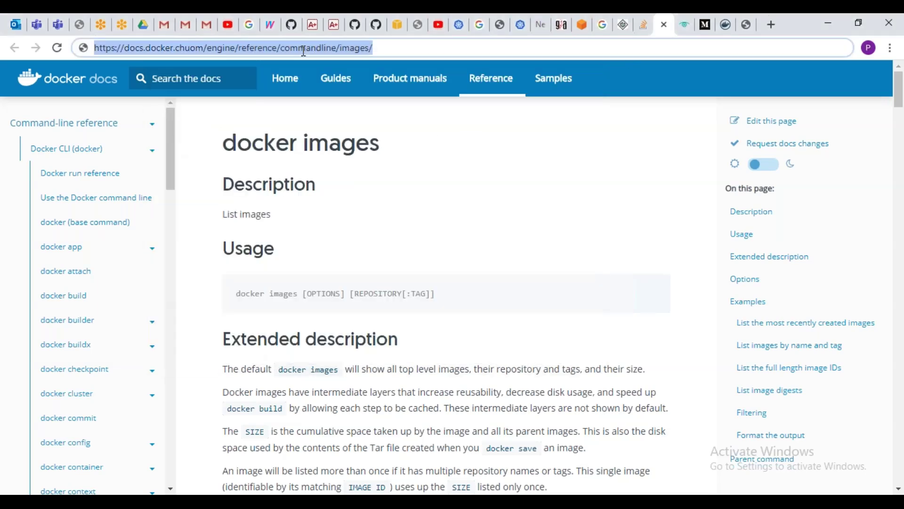
Load hub.docker.com to show the petclinic and sampleapp repositories, then return to MobaXterm
{"action": "type", "text": "hub"}
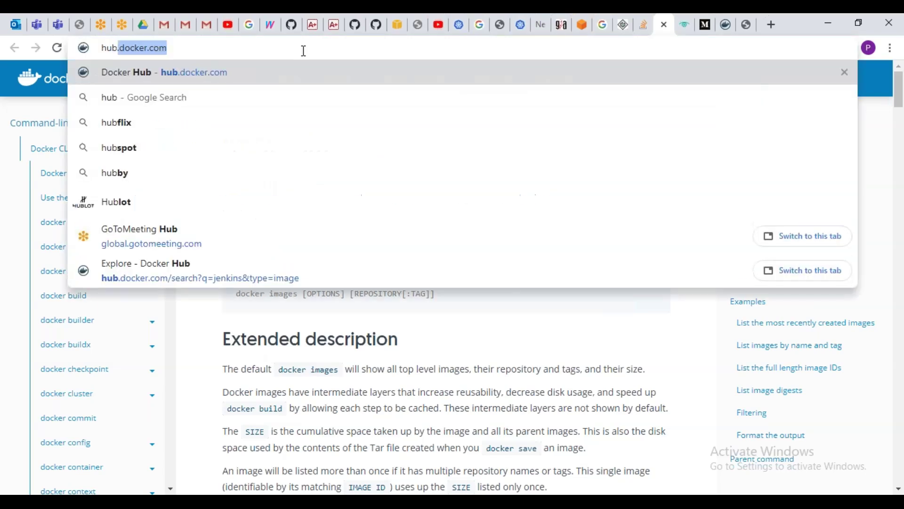
{"action": "key", "text": "Return"}
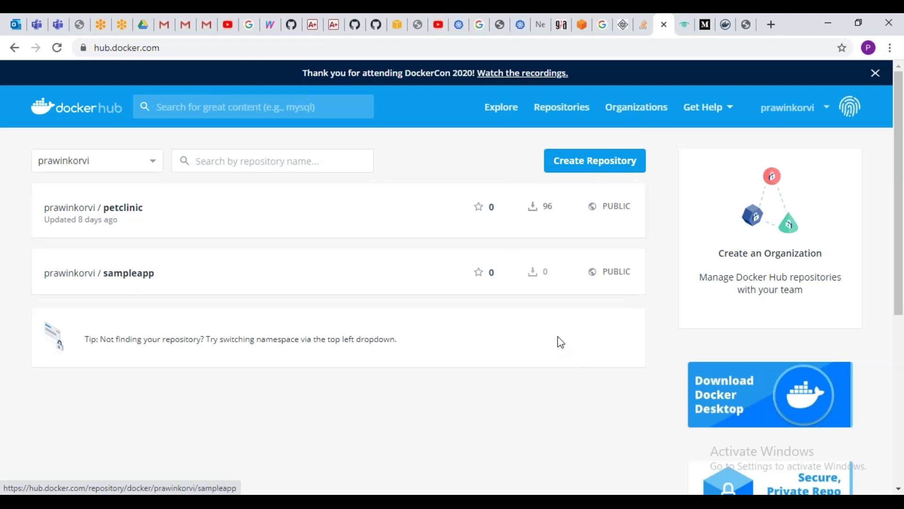
{"action": "key", "text": "alt+Tab"}
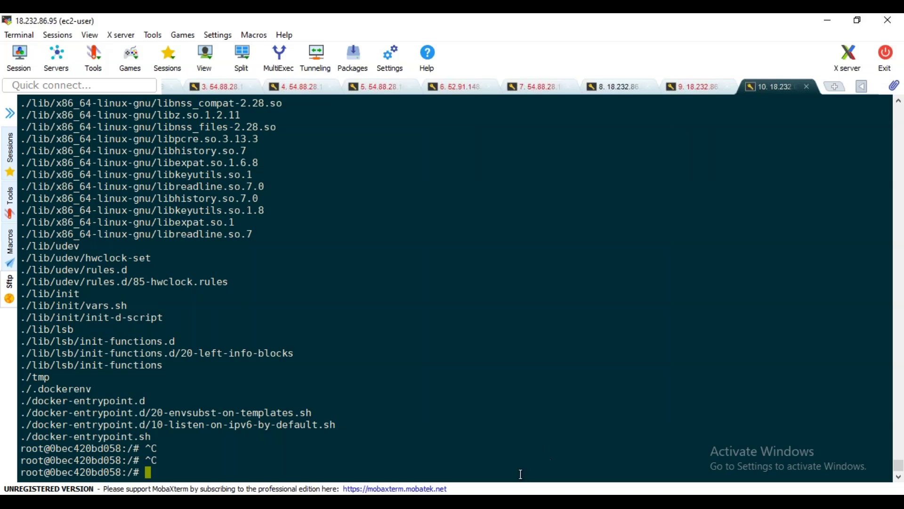
{"action": "mouse_move", "coordinate": [503, 502]}
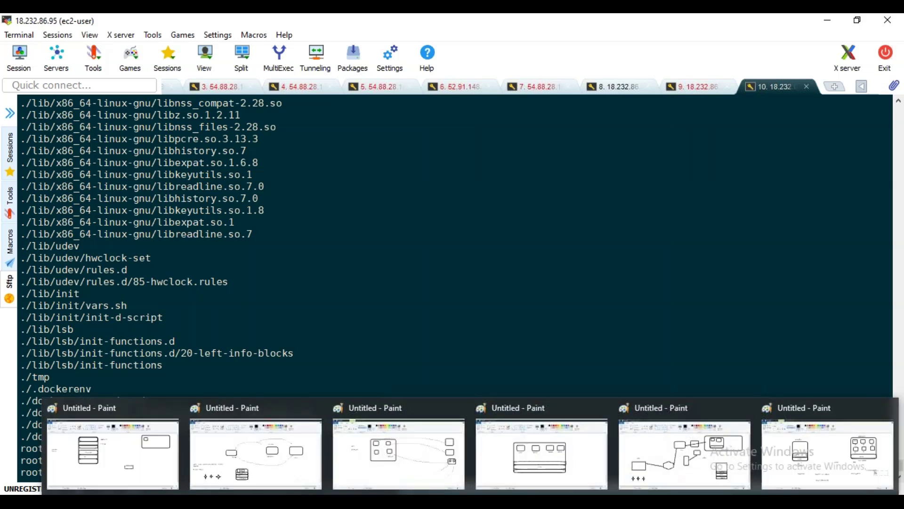
{"action": "mouse_move", "coordinate": [466, 502]}
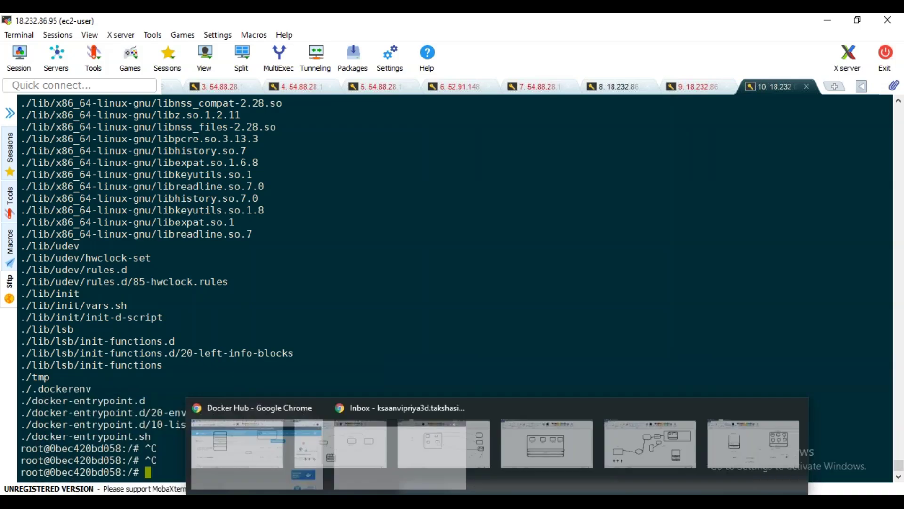
{"action": "left_click", "coordinate": [398, 447]}
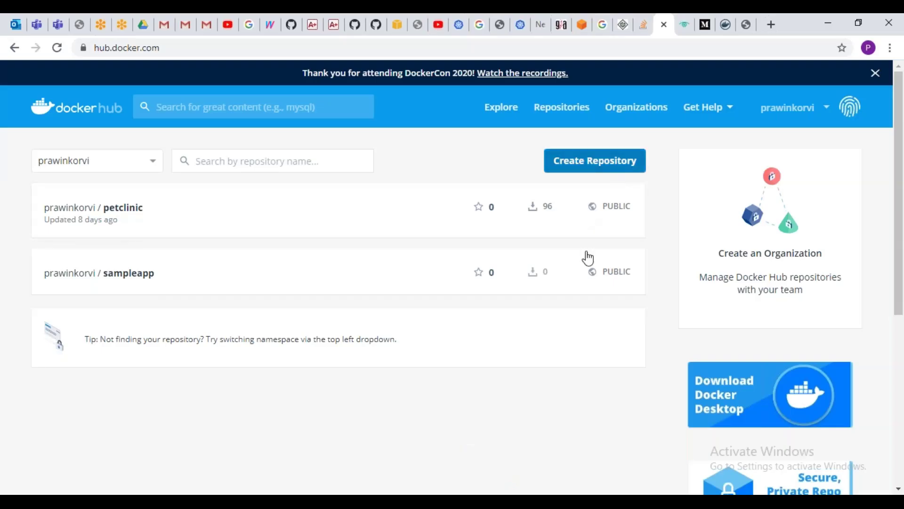
{"action": "mouse_move", "coordinate": [525, 502]}
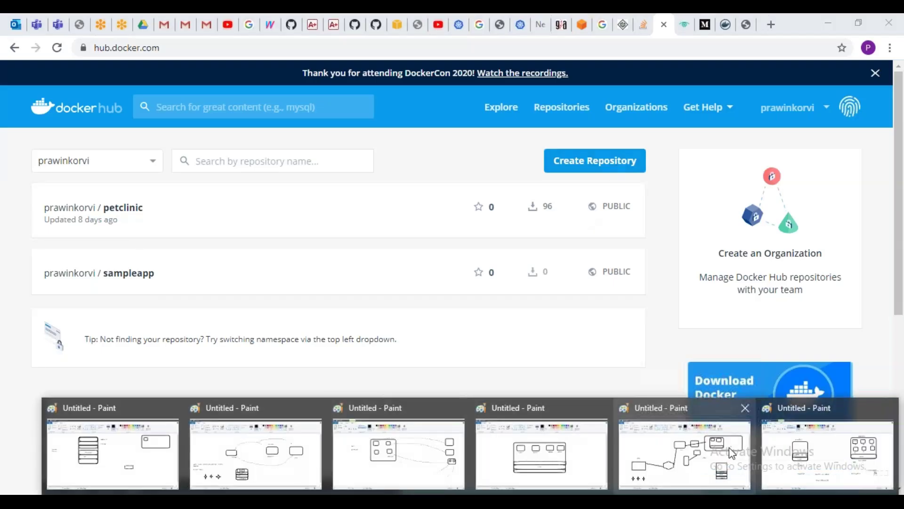
{"action": "left_click", "coordinate": [684, 454]}
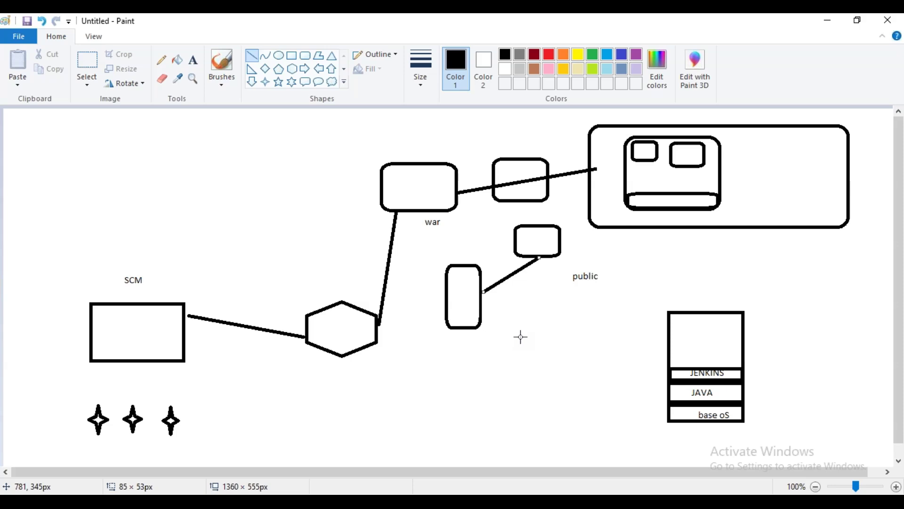
{"action": "key", "text": "alt+Tab"}
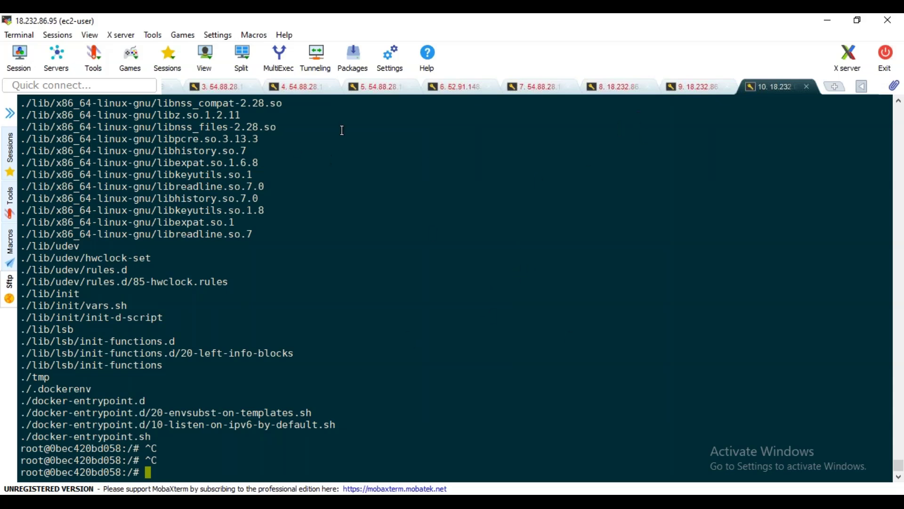
Close the old container session tab, hide the side panel, and become root with sudo su -
{"action": "right_click", "coordinate": [759, 83]}
{"action": "left_click", "coordinate": [796, 120]}
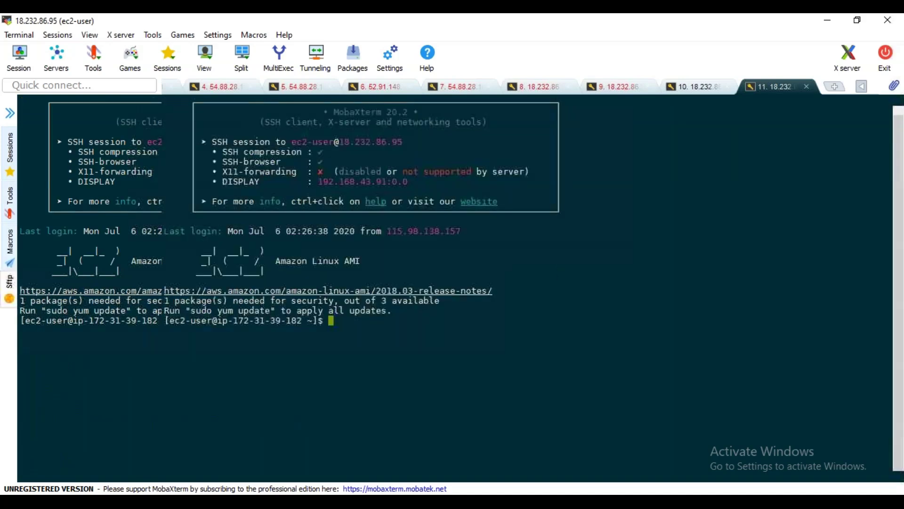
{"action": "left_click", "coordinate": [9, 113]}
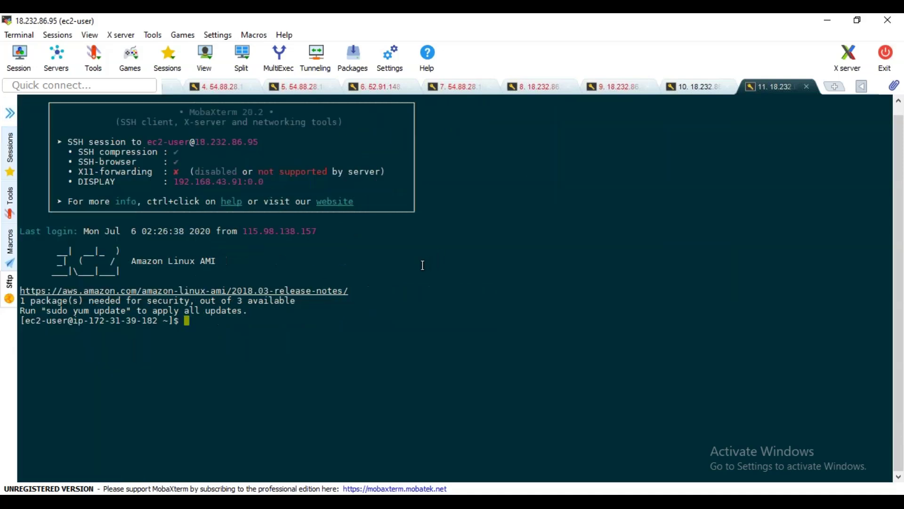
{"action": "type", "text": "sudo su -"}
{"action": "key", "text": "Return"}
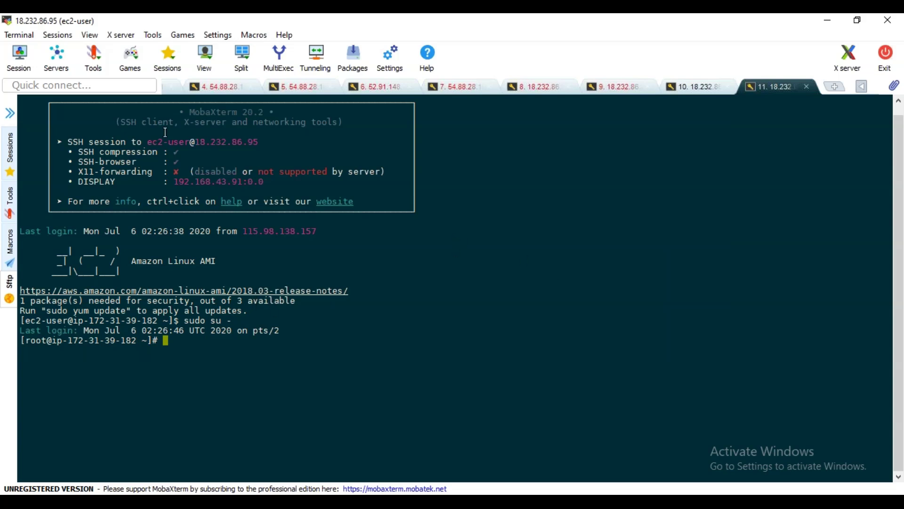
Enlarge the terminal text with View > Terminal zoom and clear the root shell
{"action": "left_click", "coordinate": [90, 34]}
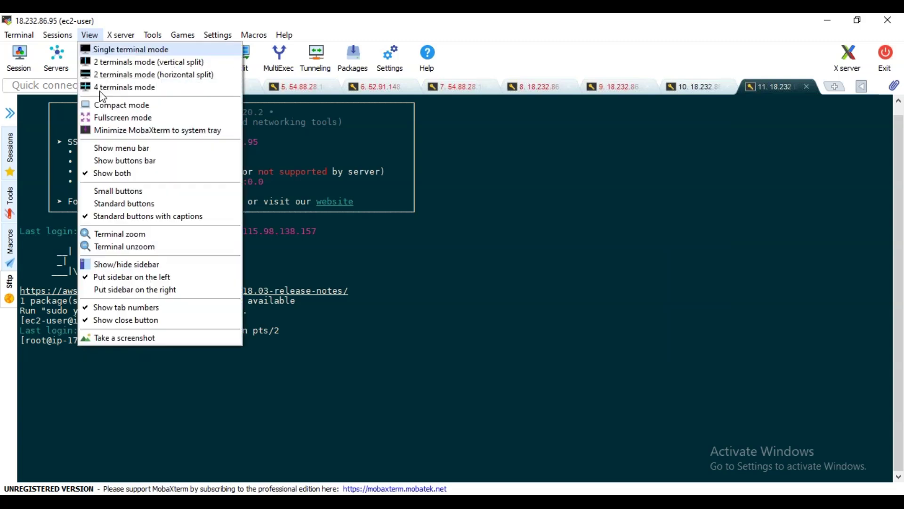
{"action": "left_click", "coordinate": [158, 235]}
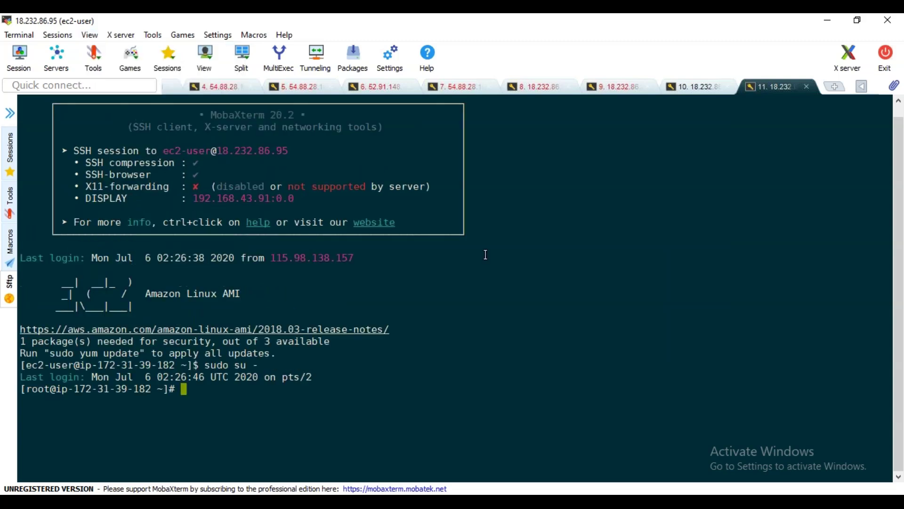
{"action": "type", "text": "clear"}
{"action": "key", "text": "Return"}
{"action": "key", "text": "Return"}
{"action": "key", "text": "Return"}
{"action": "key", "text": "Return"}
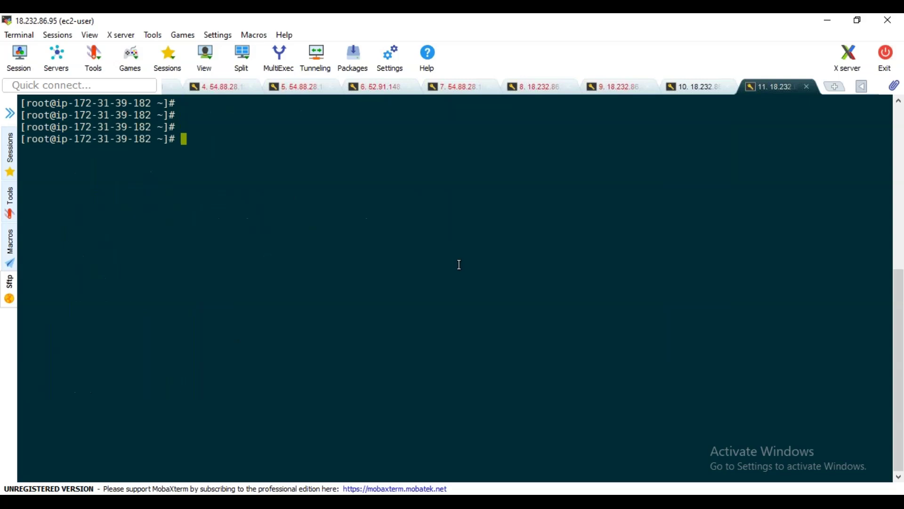
Run docker run -it centos /bin/bash, then run yum inside the container to see its usage
{"action": "type", "text": "docker run -it "}
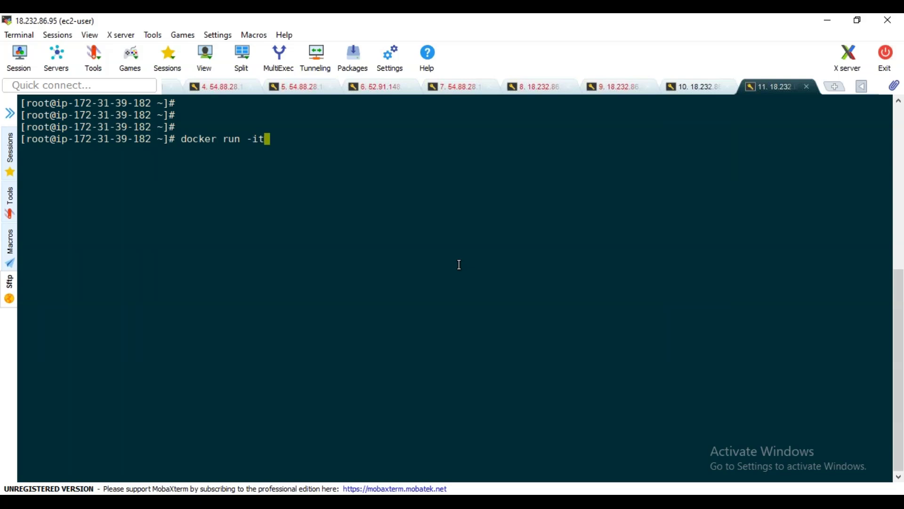
{"action": "type", "text": "centos /bin"}
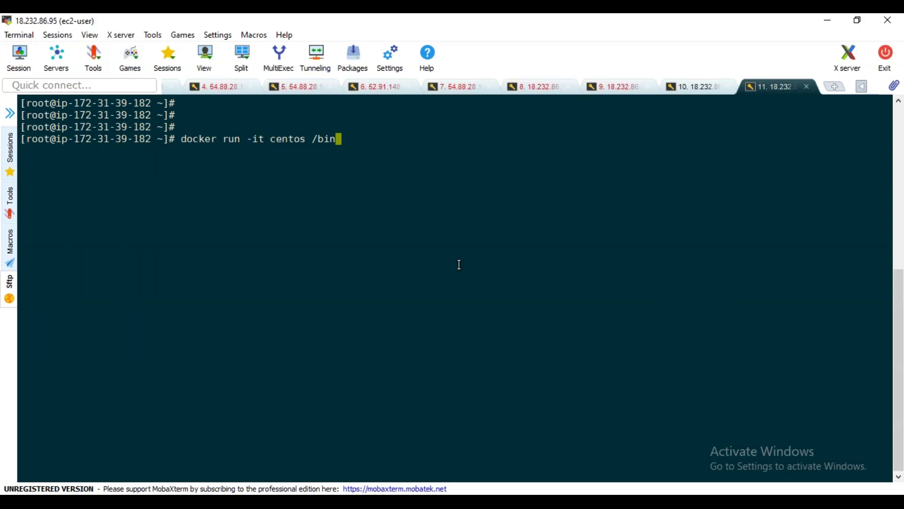
{"action": "type", "text": "/bash"}
{"action": "key", "text": "Return"}
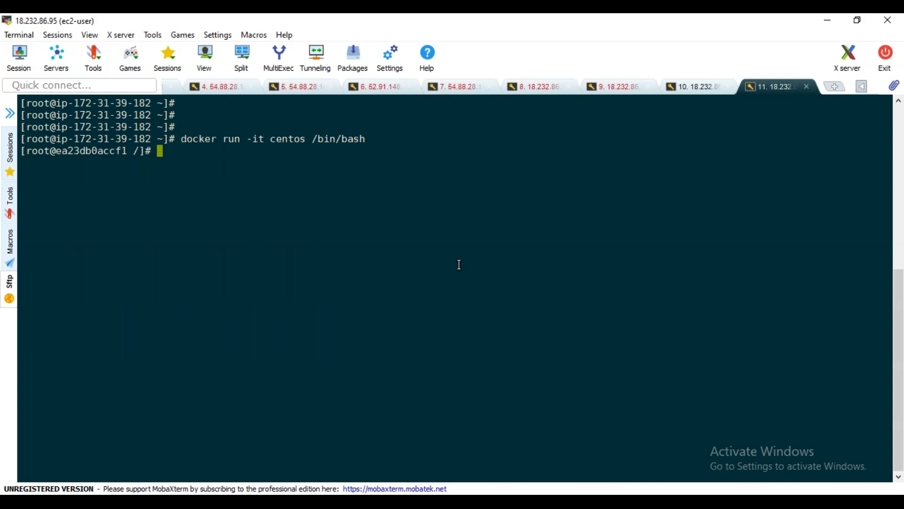
{"action": "type", "text": "yum"}
{"action": "key", "text": "Return"}
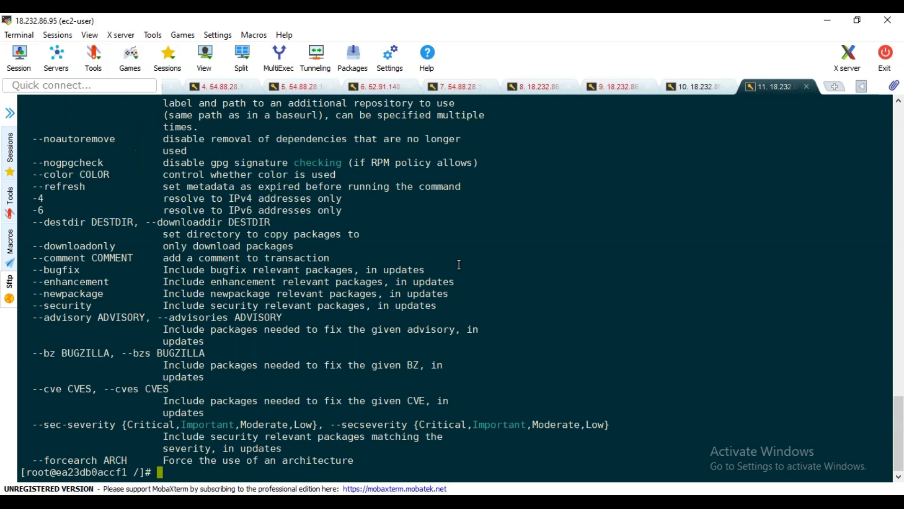
Install httpd 2.4.37 with yum install httpd, answering y to the package and GPG key prompts
{"action": "type", "text": "yum install httpd"}
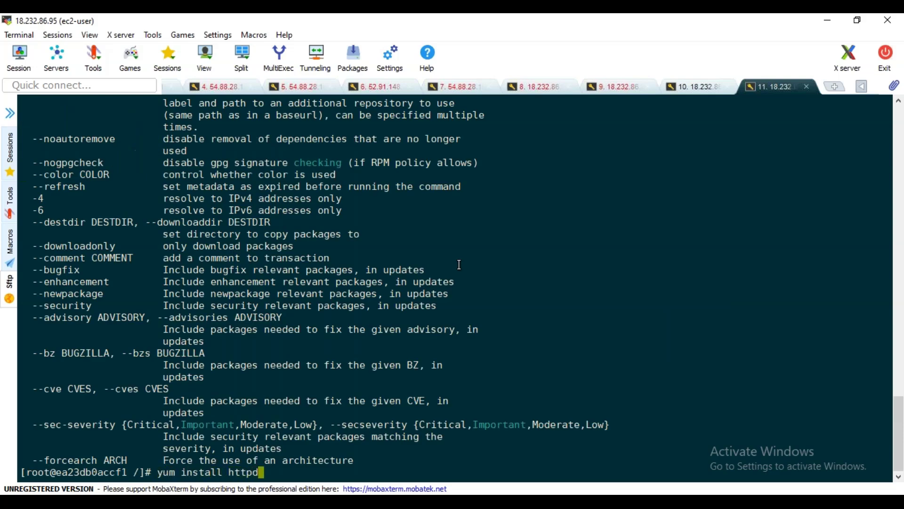
{"action": "key", "text": "Return"}
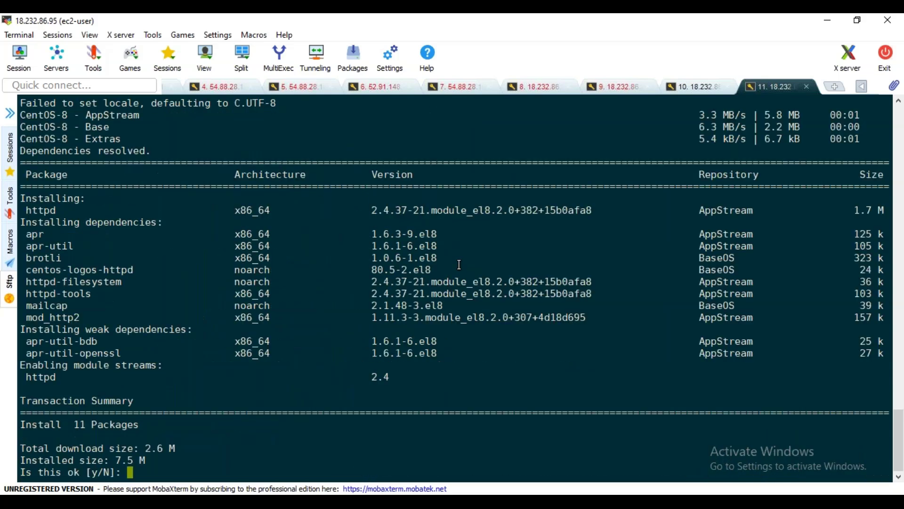
{"action": "type", "text": "y"}
{"action": "key", "text": "Return"}
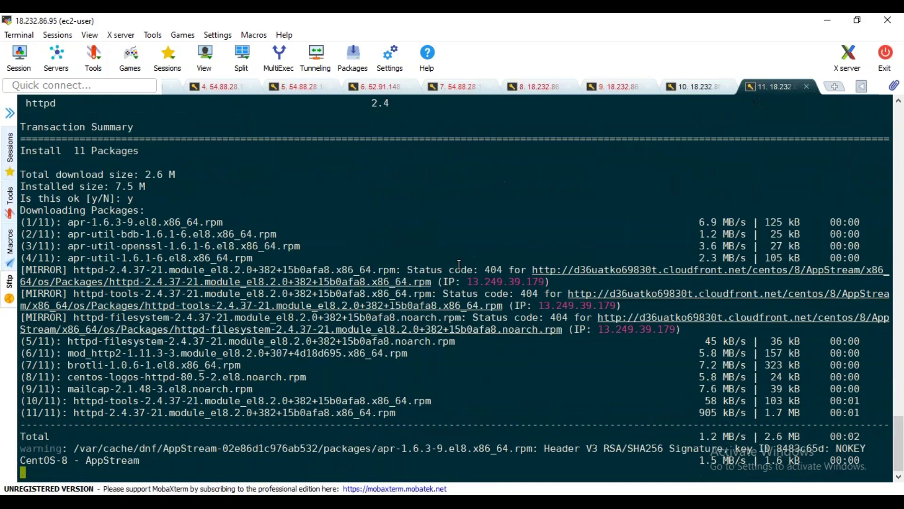
{"action": "type", "text": "y"}
{"action": "key", "text": "Return"}
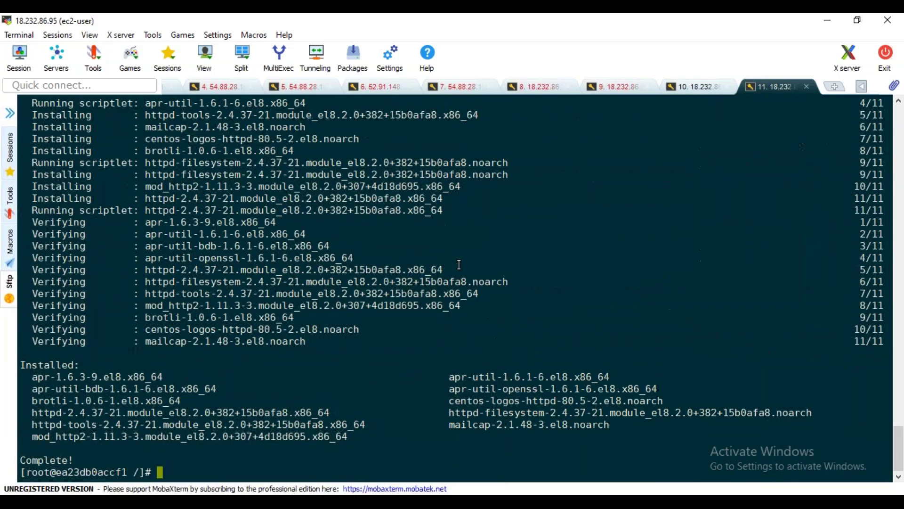
{"action": "type", "text": "/etc/init.d/"}
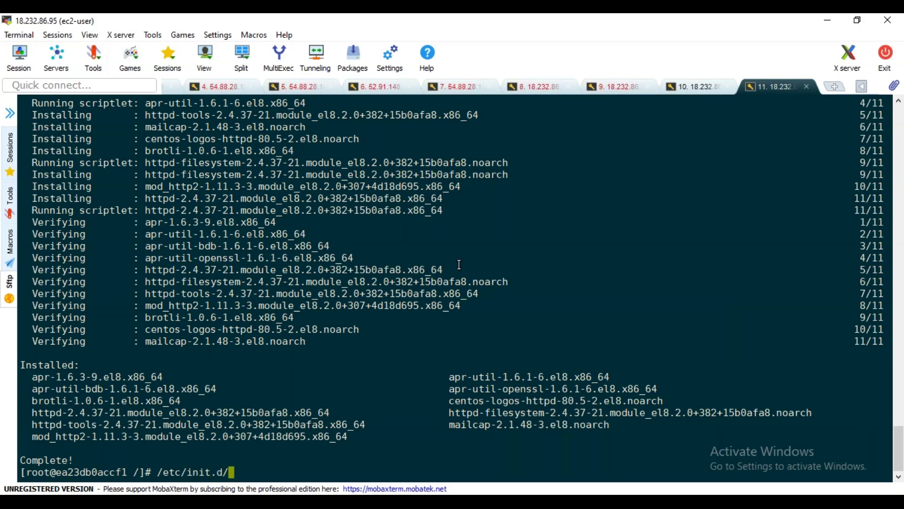
{"action": "type", "text": "h"}
Try service, systemctl and systemctl start httpd, which fails because systemd isn't running
{"action": "key", "text": "BackSpace"}
{"action": "key", "text": "BackSpace"}
{"action": "key", "text": "BackSpace"}
{"action": "key", "text": "BackSpace"}
{"action": "key", "text": "BackSpace"}
{"action": "key", "text": "BackSpace"}
{"action": "key", "text": "BackSpace"}
{"action": "key", "text": "BackSpace"}
{"action": "key", "text": "BackSpace"}
{"action": "key", "text": "BackSpace"}
{"action": "key", "text": "BackSpace"}
{"action": "key", "text": "BackSpace"}
{"action": "key", "text": "BackSpace"}
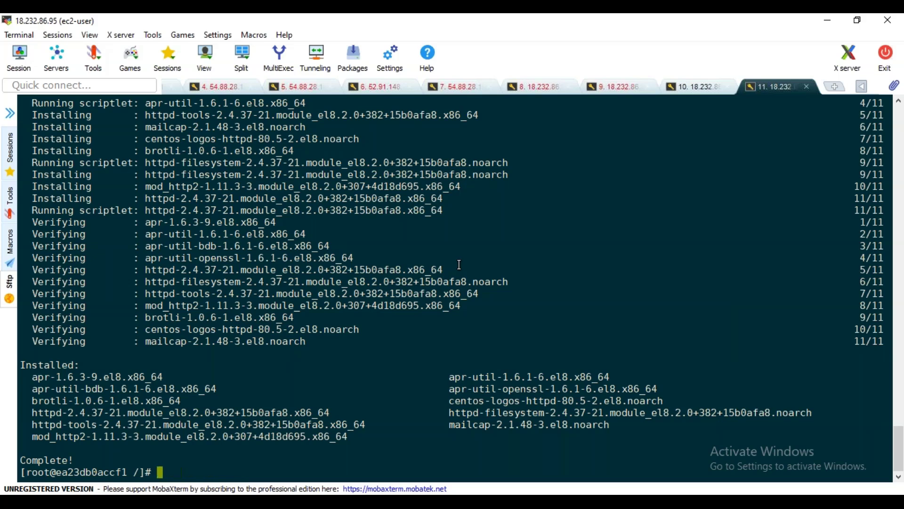
{"action": "type", "text": "service"}
{"action": "key", "text": "Return"}
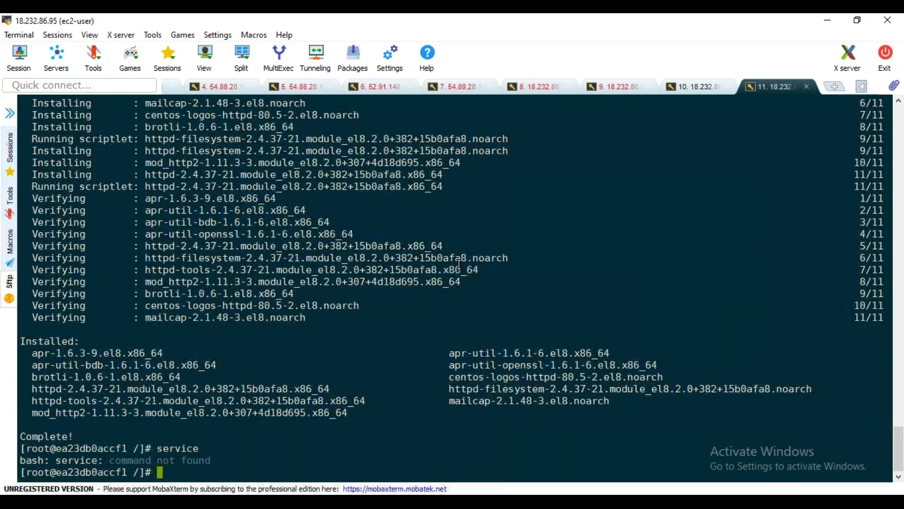
{"action": "type", "text": "systemctl"}
{"action": "key", "text": "Return"}
{"action": "type", "text": "systemctl"}
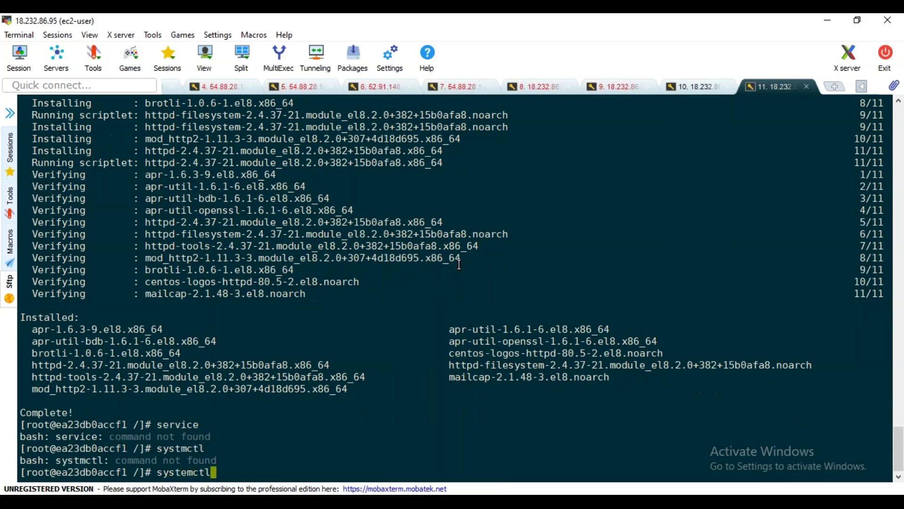
{"action": "key", "text": "Return"}
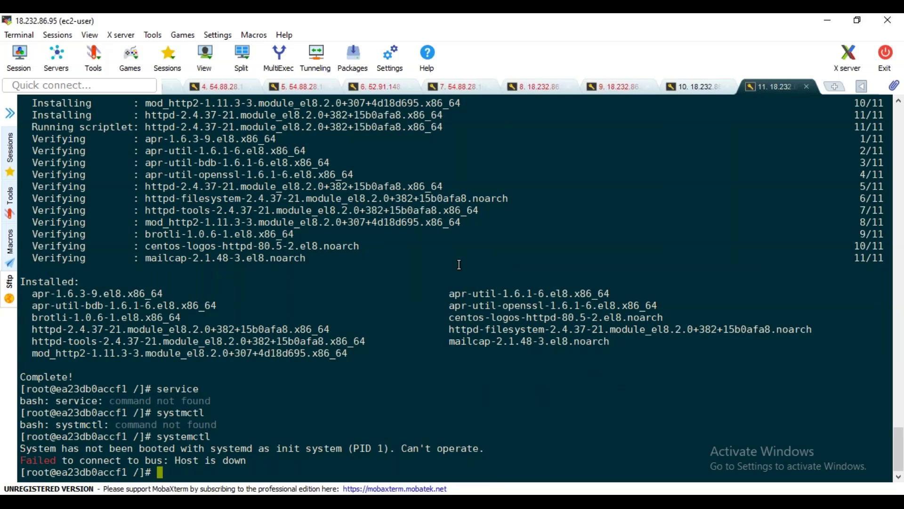
{"action": "type", "text": "systemctl start httpd"}
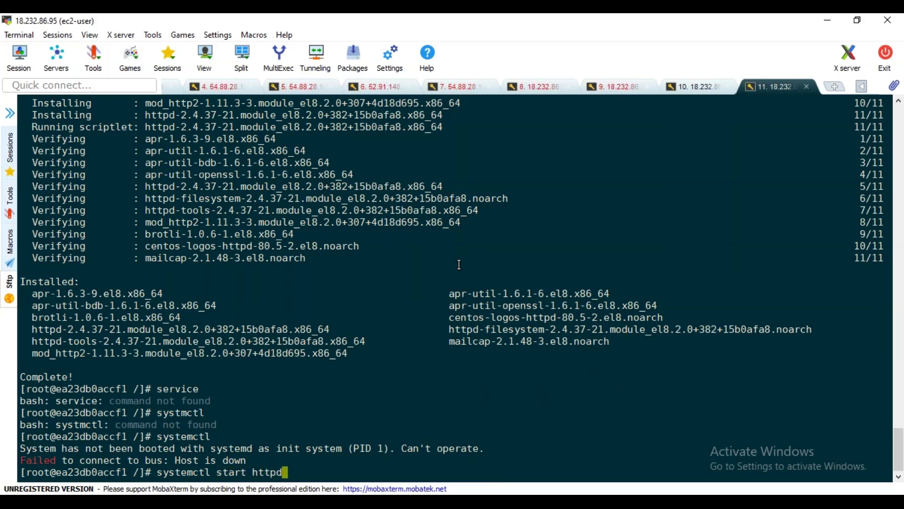
{"action": "key", "text": "Return"}
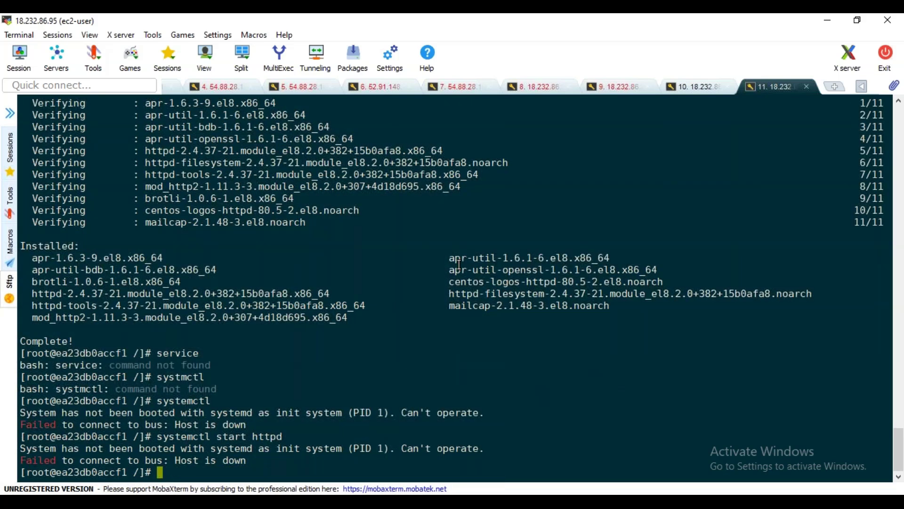
Change into /etc/init.d and list it with ls -ltr, finding only a README
{"action": "type", "text": "cd /etc/init"}
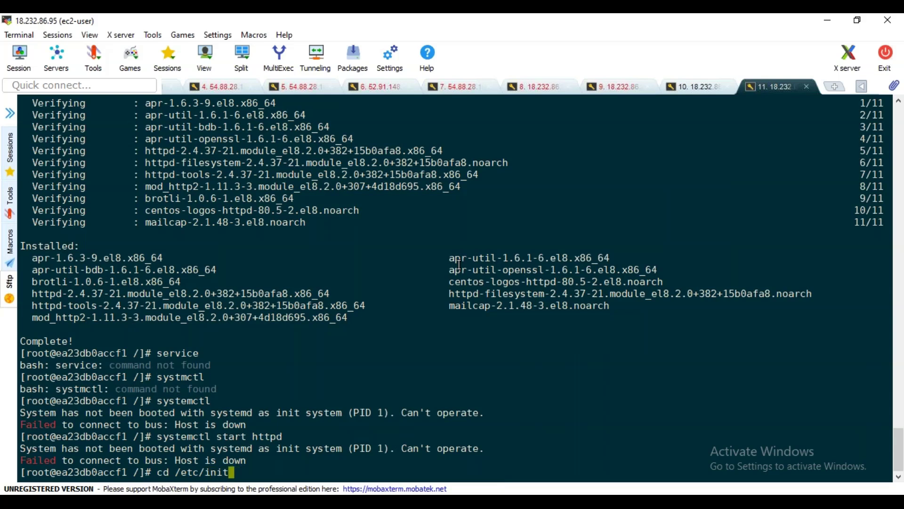
{"action": "type", "text": ".d/"}
{"action": "key", "text": "Return"}
{"action": "type", "text": "ls -ltr"}
{"action": "key", "text": "Return"}
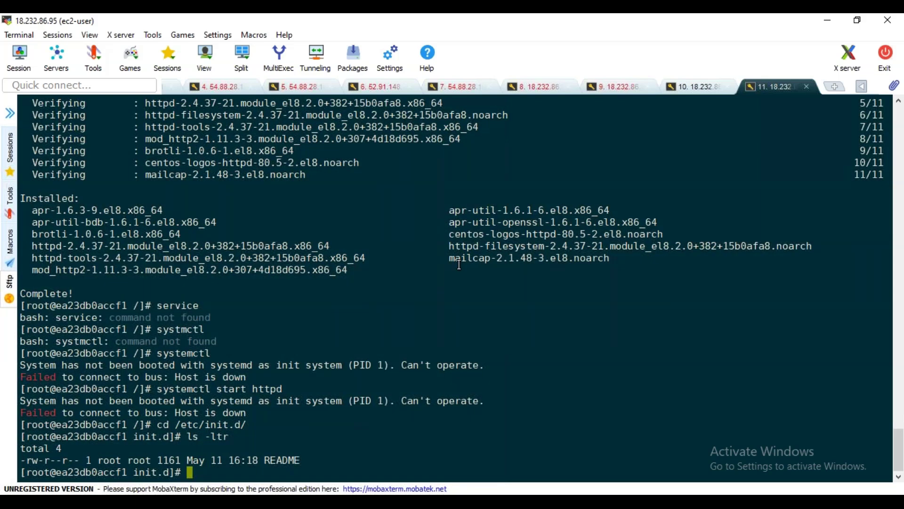
{"action": "type", "text": "find / -name httpd"}
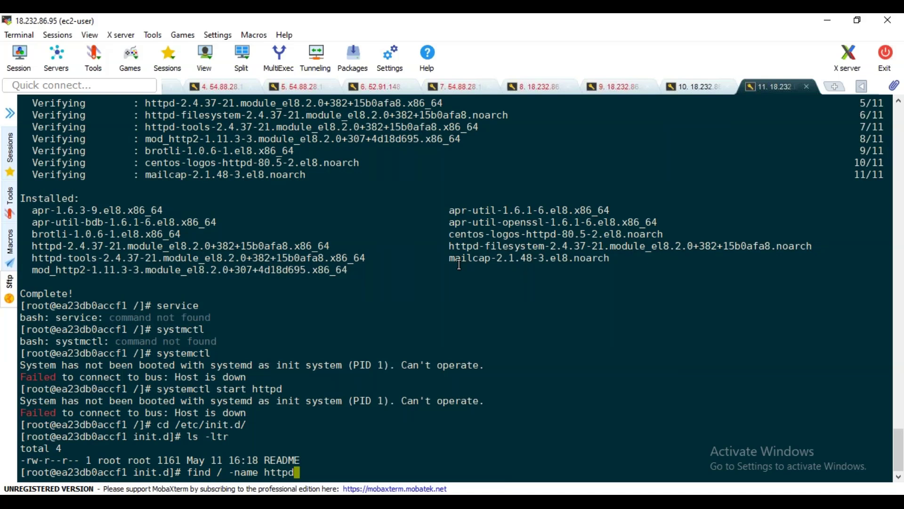
Run find / -name httpd, locating /usr/sbin/httpd and /usr/libexec/initscripts/legacy-actions/httpd
{"action": "key", "text": "Return"}
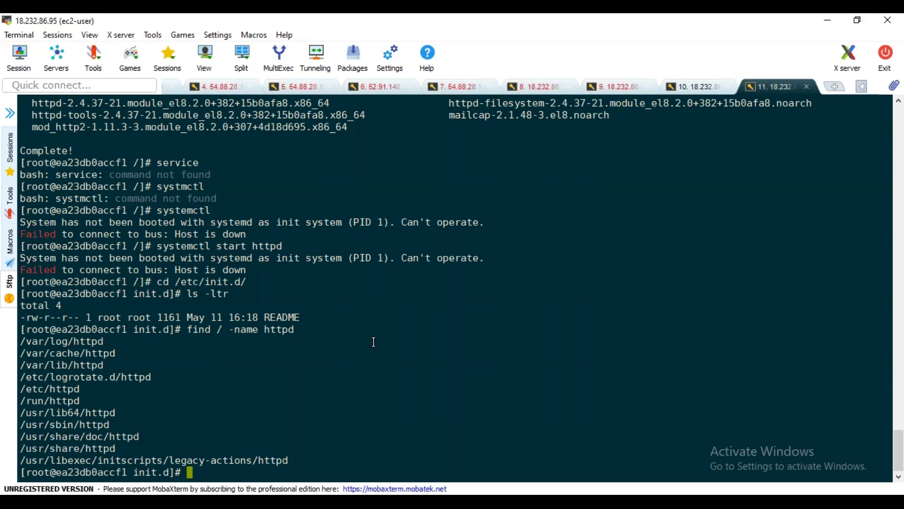
Detach from the container with Ctrl+P Ctrl+Q and list running containers with docker ps
{"action": "key", "text": "ctrl+p"}
{"action": "key", "text": "ctrl+q"}
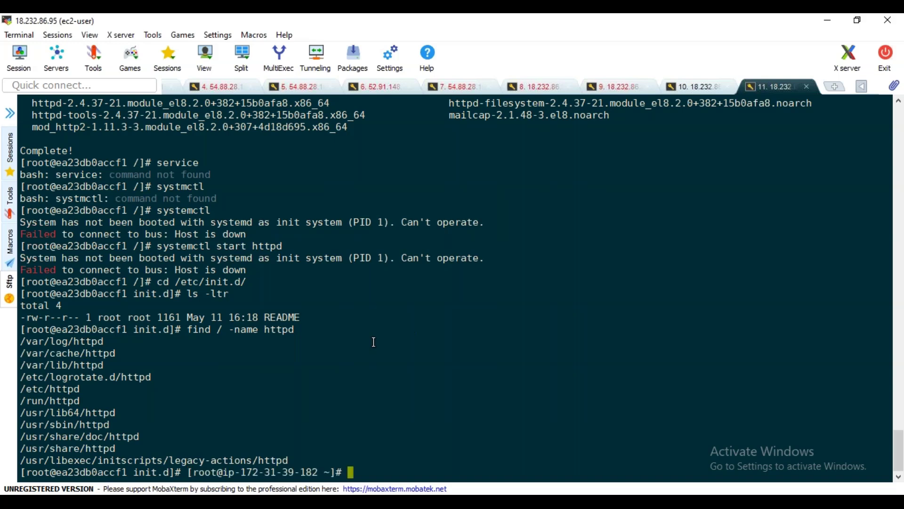
{"action": "type", "text": "docker commit"}
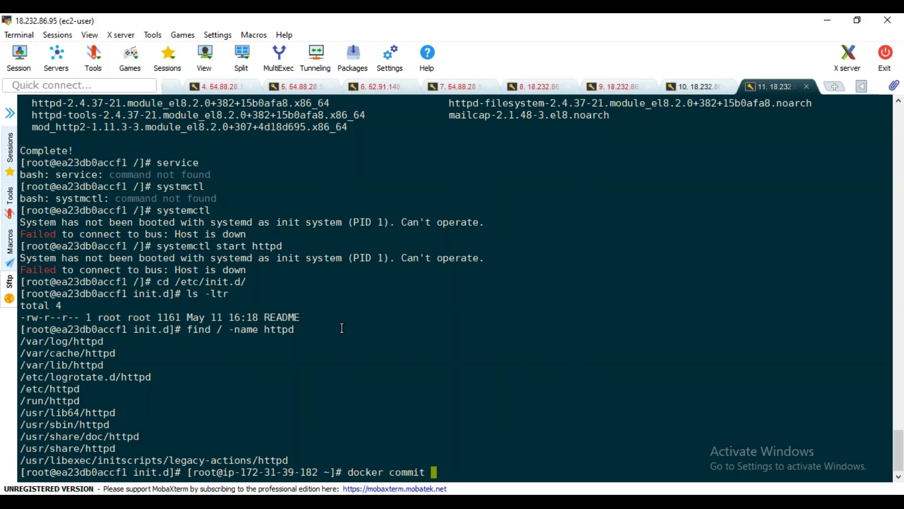
{"action": "key", "text": "BackSpace"}
{"action": "key", "text": "BackSpace"}
{"action": "key", "text": "BackSpace"}
{"action": "key", "text": "BackSpace"}
{"action": "key", "text": "BackSpace"}
{"action": "key", "text": "BackSpace"}
{"action": "key", "text": "BackSpace"}
{"action": "key", "text": "BackSpace"}
{"action": "key", "text": "BackSpace"}
{"action": "key", "text": "BackSpace"}
{"action": "key", "text": "BackSpace"}
{"action": "key", "text": "BackSpace"}
{"action": "key", "text": "BackSpace"}
{"action": "key", "text": "BackSpace"}
{"action": "type", "text": "docker ps"}
{"action": "key", "text": "Return"}
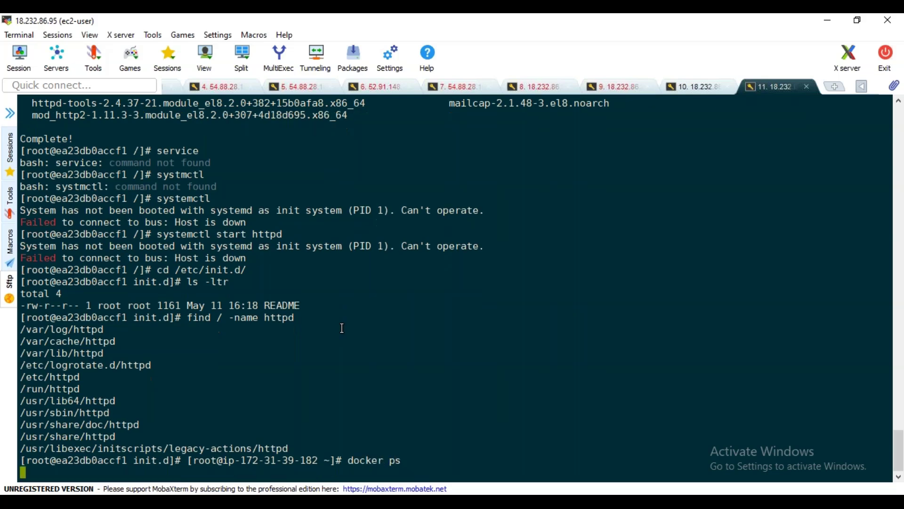
Copy container ID ea23db0accf1 and paste it after docker commit
{"action": "double_click", "coordinate": [59, 401]}
{"action": "key", "text": "ctrl+c"}
{"action": "type", "text": "docker commit"}
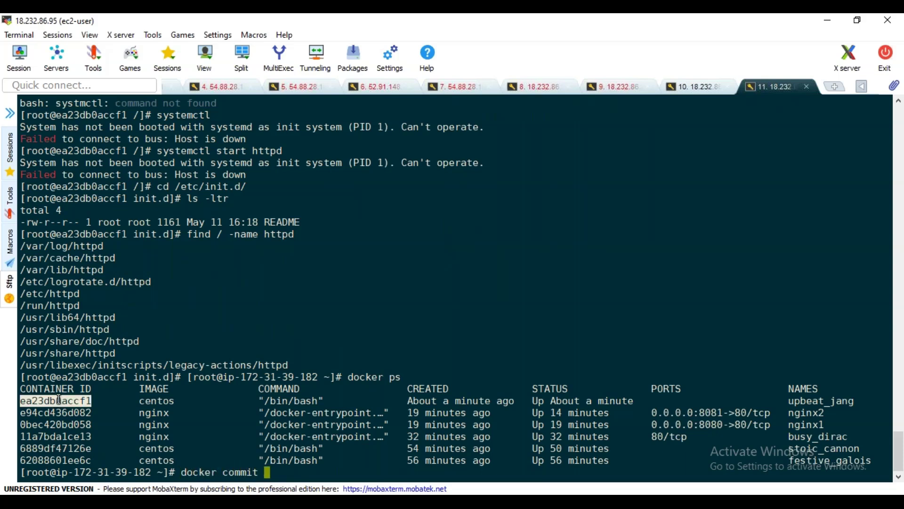
{"action": "right_click", "coordinate": [411, 268]}
{"action": "left_click", "coordinate": [432, 213]}
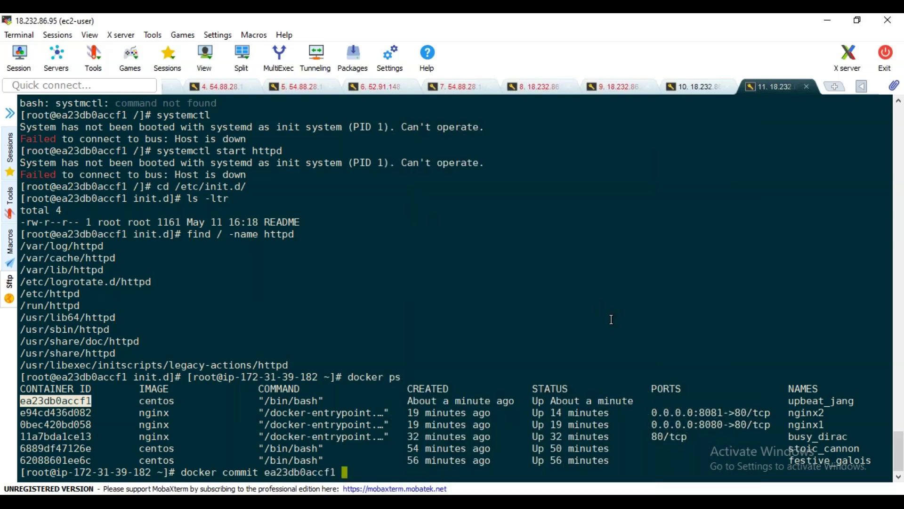
{"action": "mouse_move", "coordinate": [537, 501]}
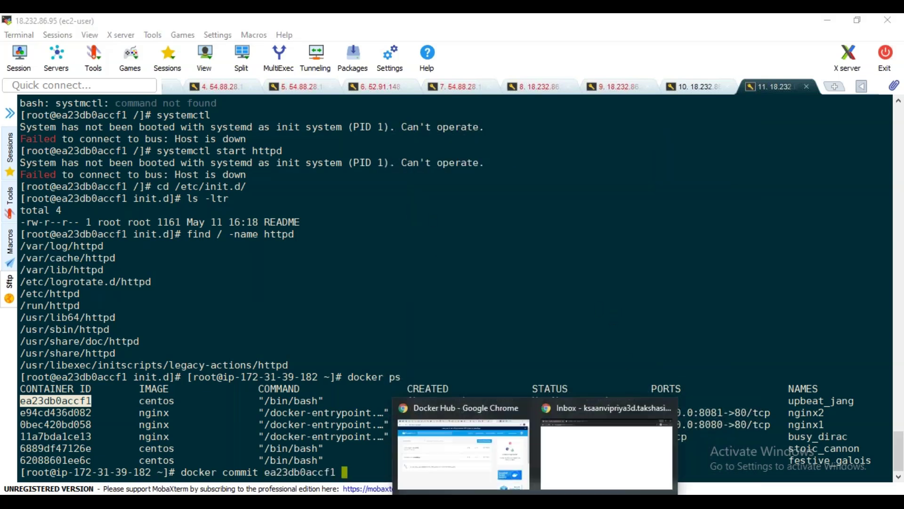
{"action": "left_click", "coordinate": [482, 456]}
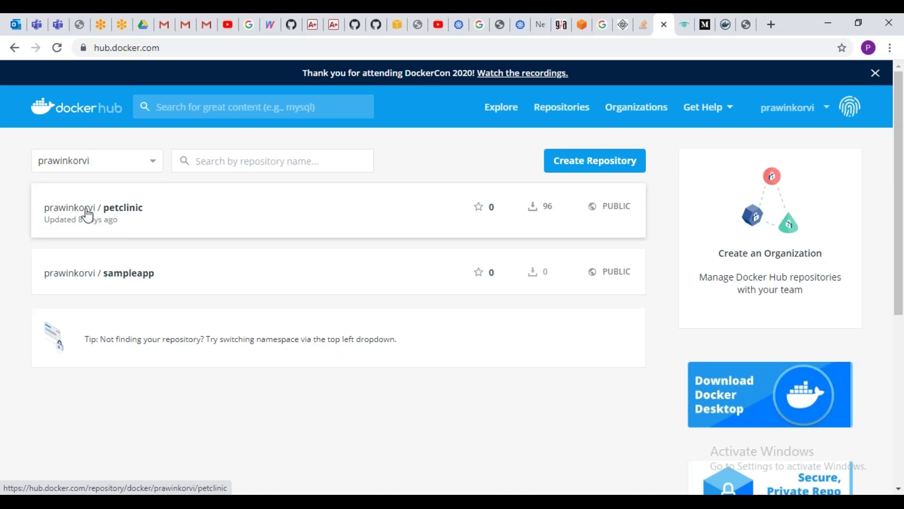
{"action": "key", "text": "alt+Tab"}
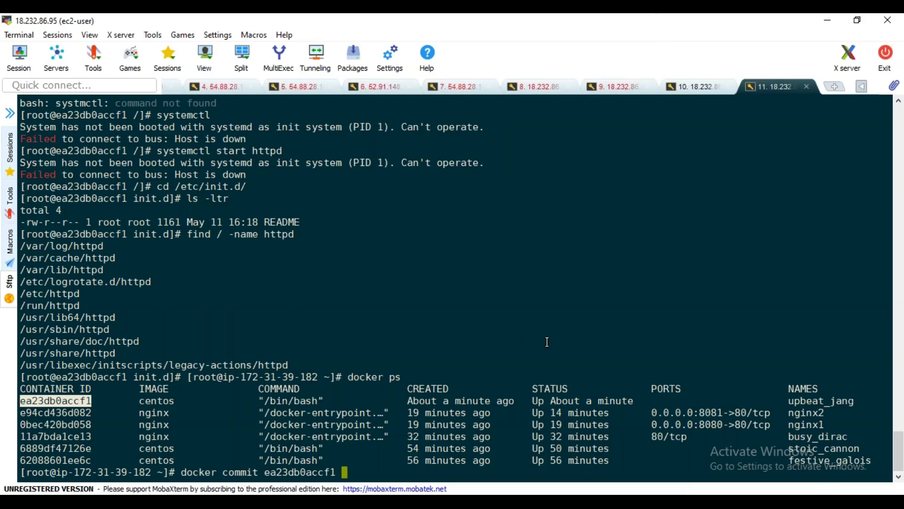
Commit the container as image <Docker ID>/httpdserver with tag 1
{"action": "type", "text": "prawinkorvi/"}
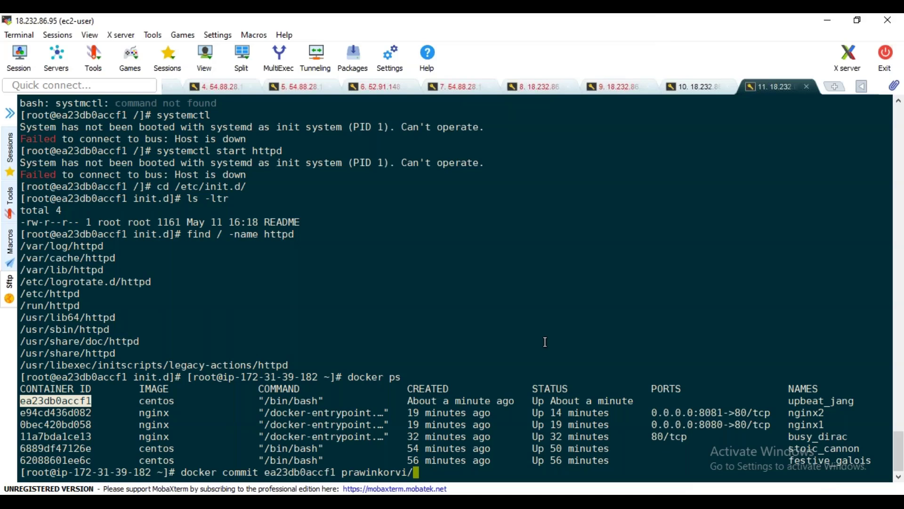
{"action": "type", "text": "httpdserver"}
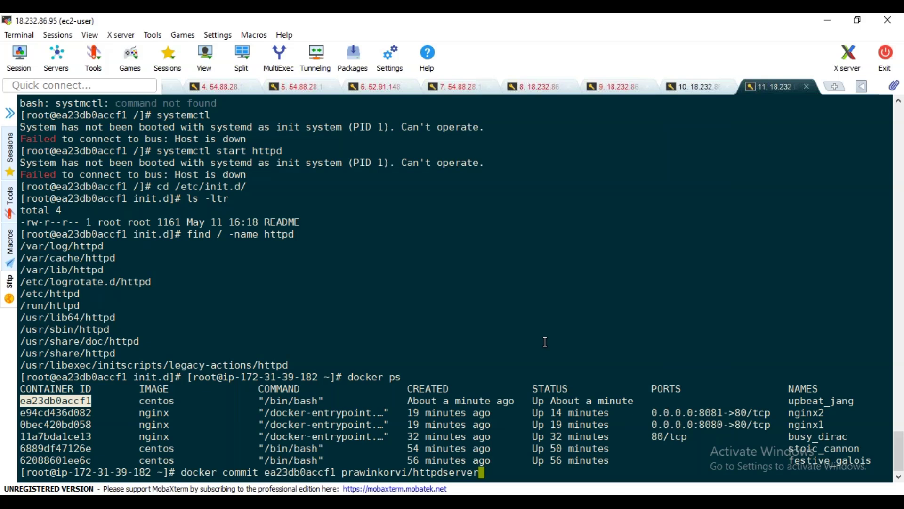
{"action": "type", "text": ":"}
{"action": "type", "text": "1"}
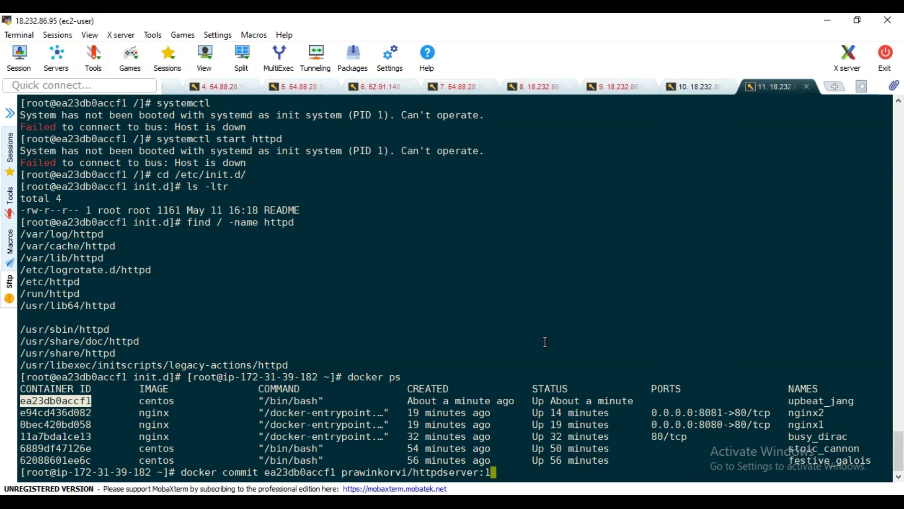
{"action": "key", "text": "Return"}
Run docker images to confirm the new 255MB httpdserver:1 image is listed
{"action": "type", "text": "docker images"}
{"action": "key", "text": "Return"}
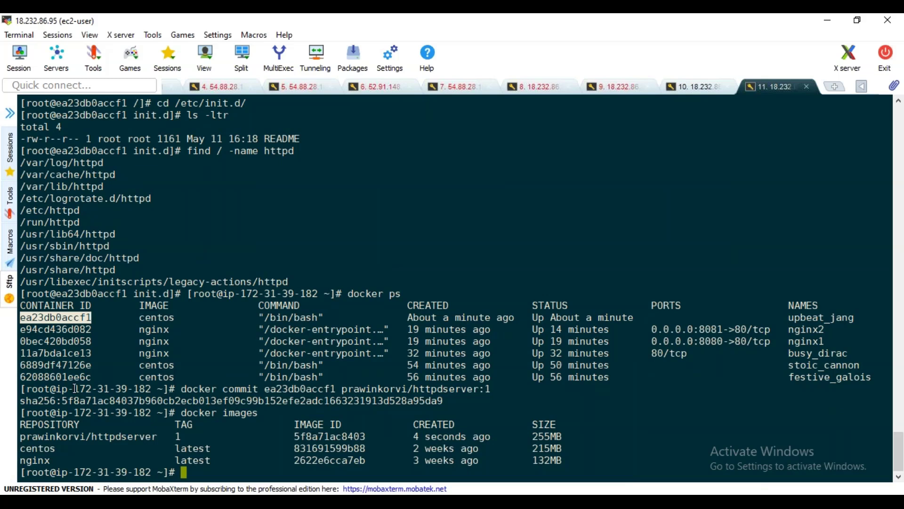
{"action": "double_click", "coordinate": [68, 436]}
{"action": "key", "text": "ctrl+c"}
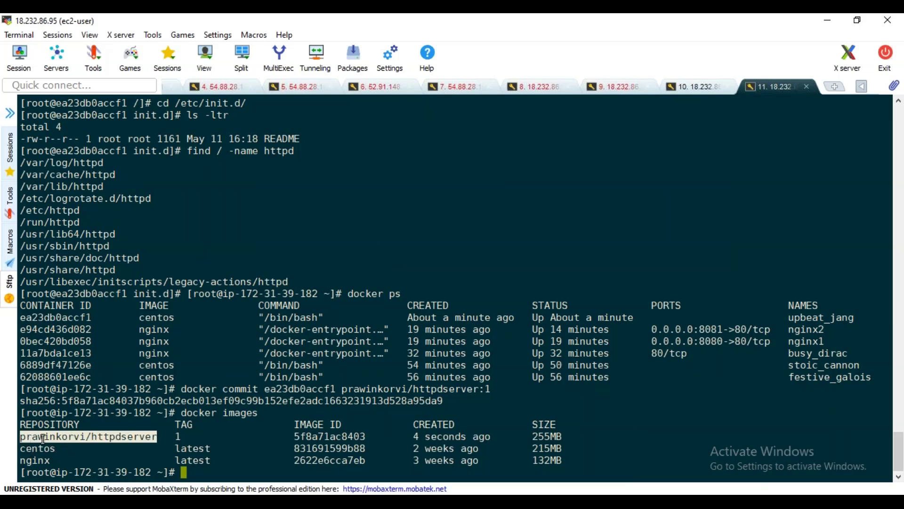
{"action": "left_click_drag", "start_coordinate": [94, 438], "coordinate": [162, 438]}
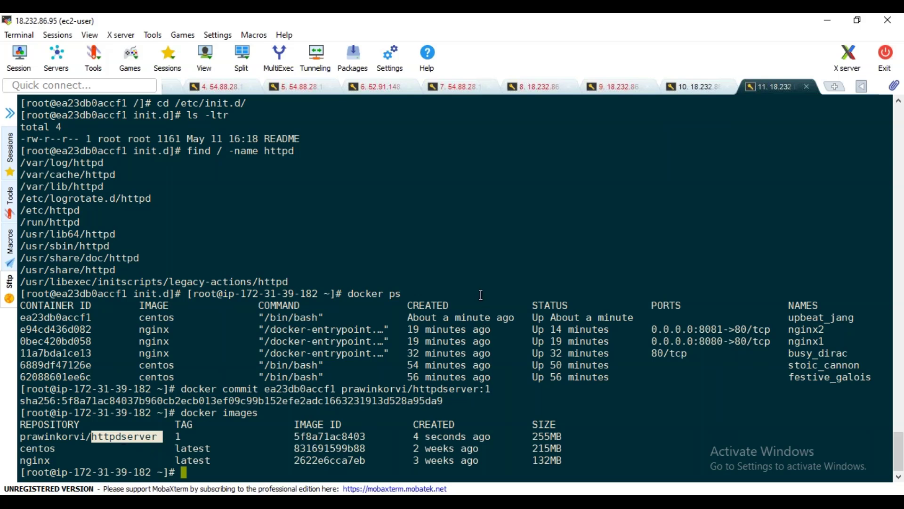
{"action": "left_click", "coordinate": [398, 428]}
{"action": "type", "text": "docker login"}
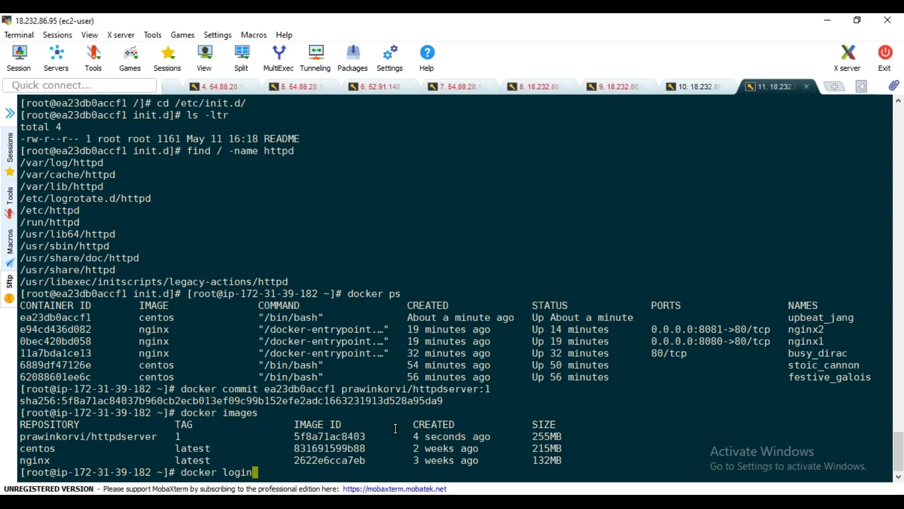
Run docker login with the Docker Hub account username and password, then begin a docker push command
{"action": "key", "text": "Return"}
{"action": "type", "text": "prawinkorvi"}
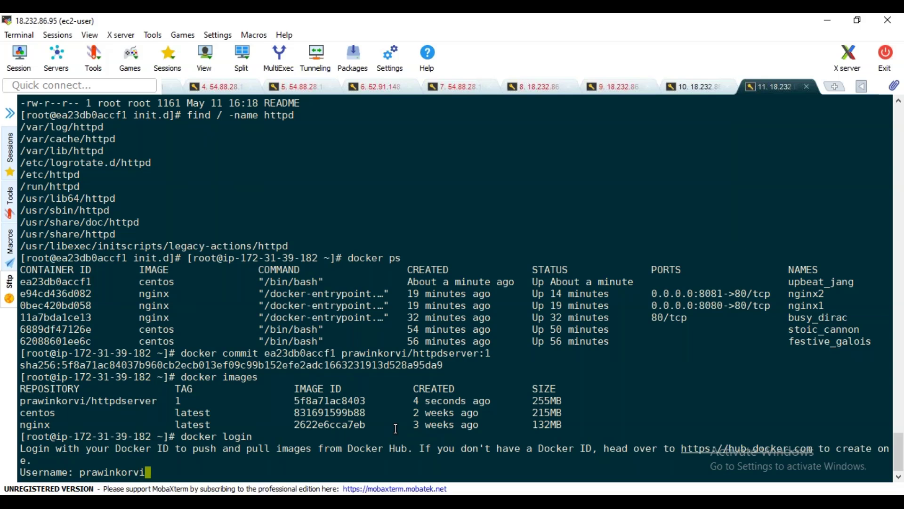
{"action": "key", "text": "Return"}
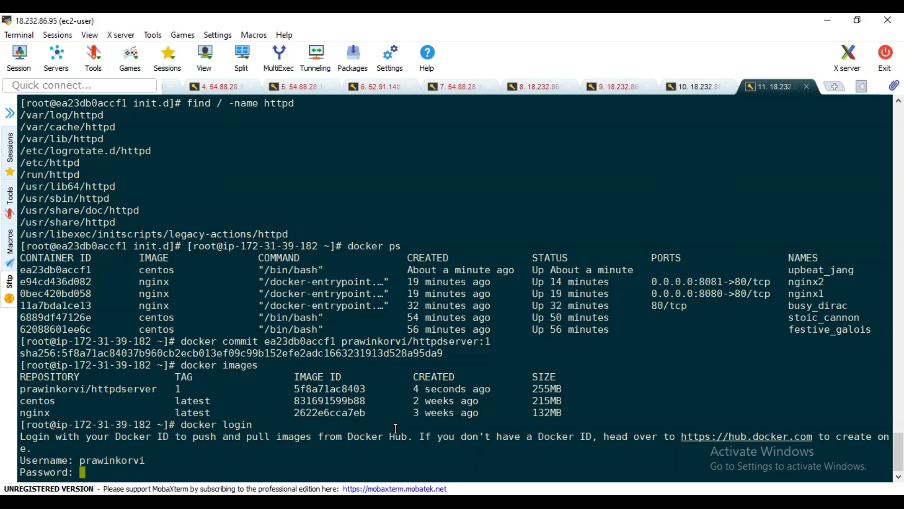
{"action": "key", "text": "Return"}
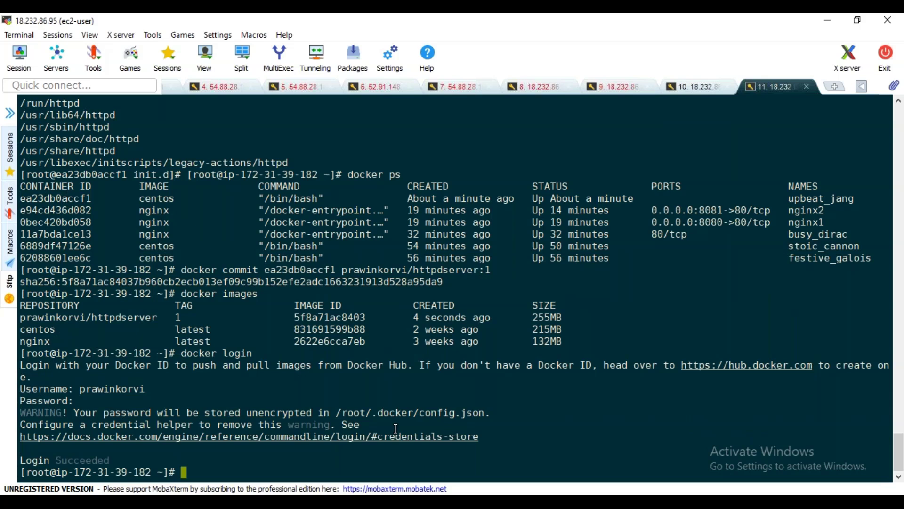
{"action": "type", "text": "docker push"}
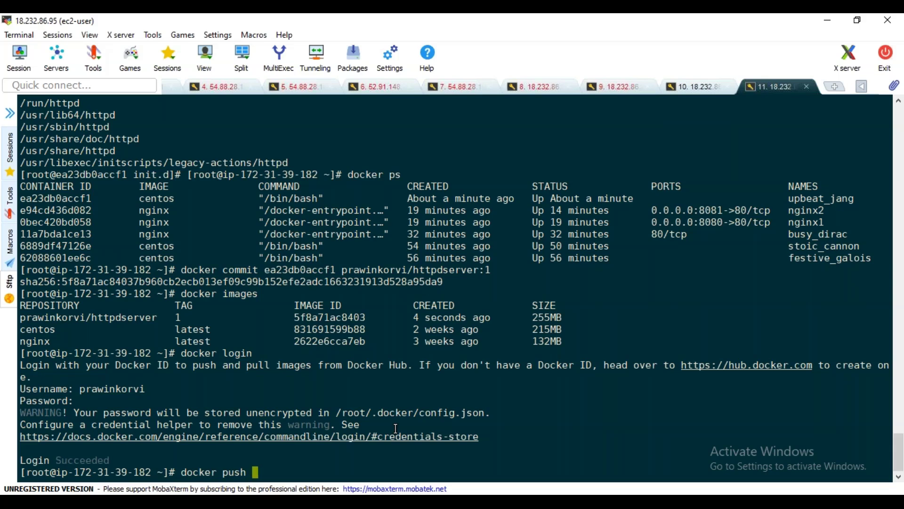
Paste the httpdserver image's repository name after docker push and upload it as tag 1
{"action": "double_click", "coordinate": [86, 318]}
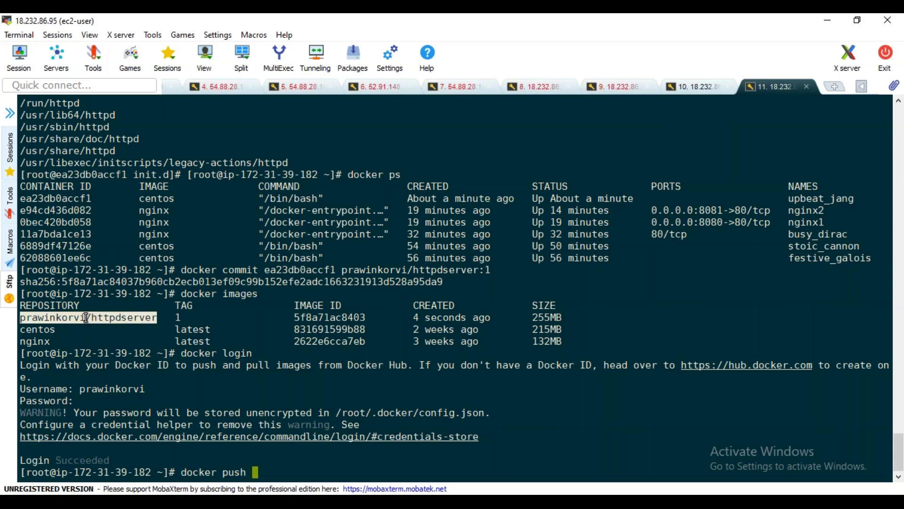
{"action": "right_click", "coordinate": [577, 402]}
{"action": "left_click", "coordinate": [613, 117]}
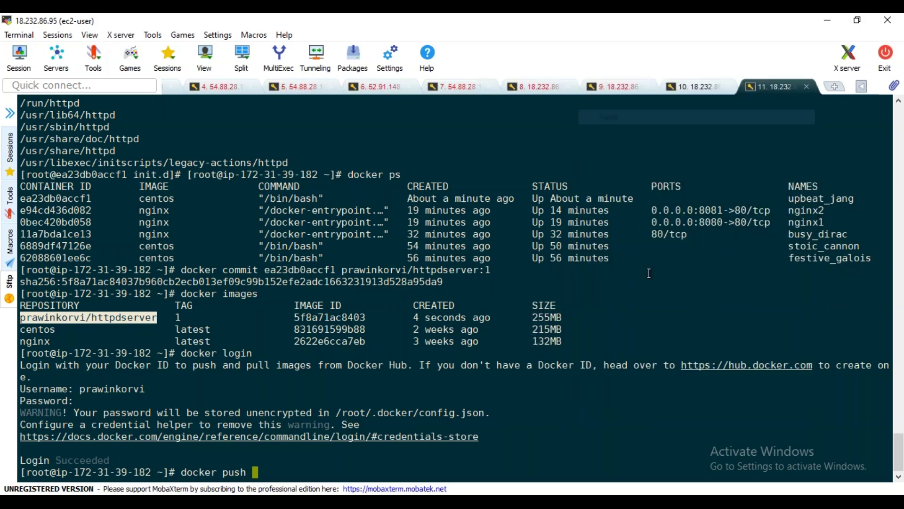
{"action": "key", "text": "Return"}
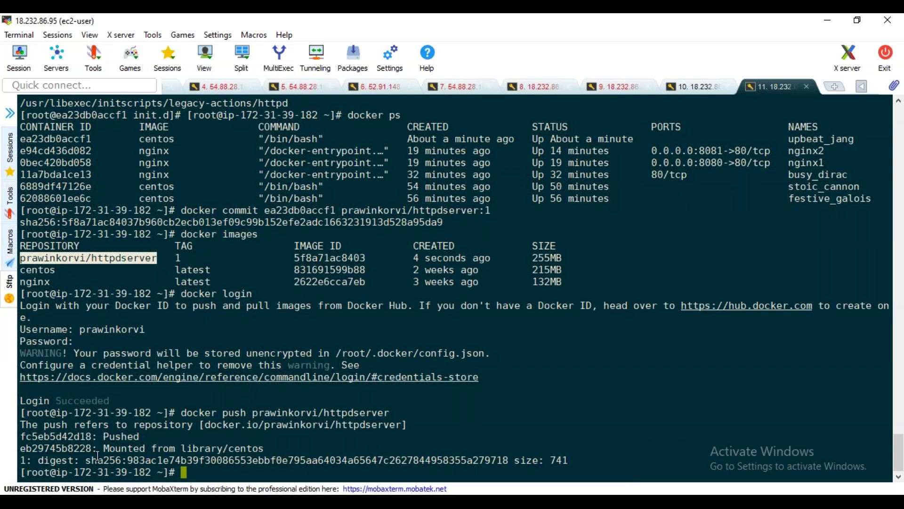
{"action": "left_click", "coordinate": [32, 436]}
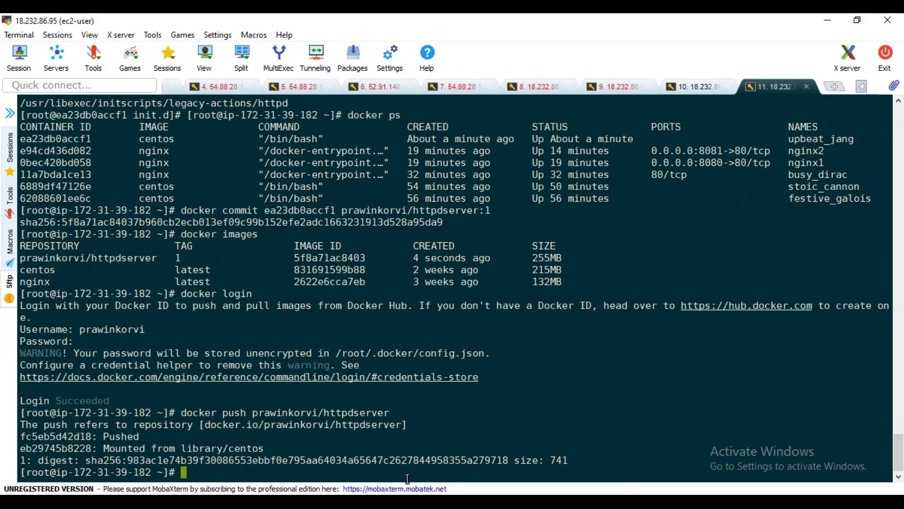
Reload the Docker Hub repository list to show the new httpdserver repository, then return to the terminal
{"action": "mouse_move", "coordinate": [537, 501]}
{"action": "left_click", "coordinate": [477, 440]}
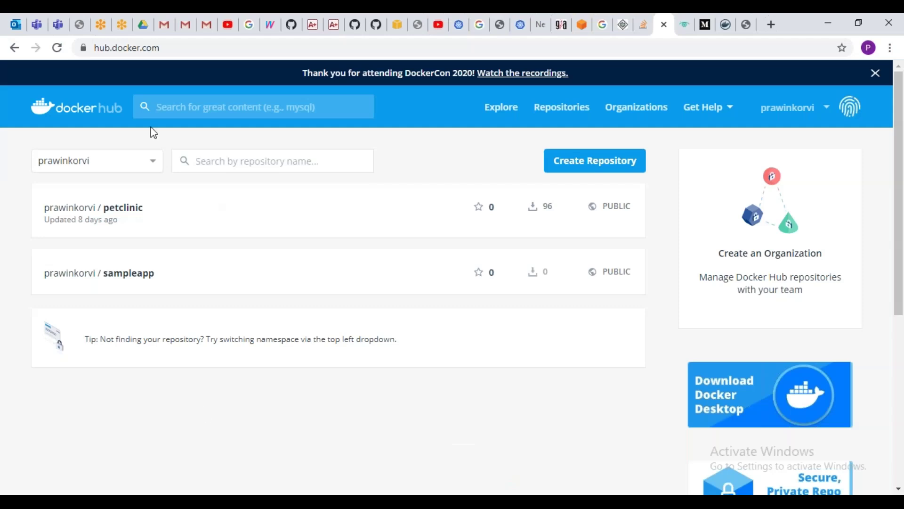
{"action": "left_click", "coordinate": [153, 45]}
{"action": "key", "text": "Return"}
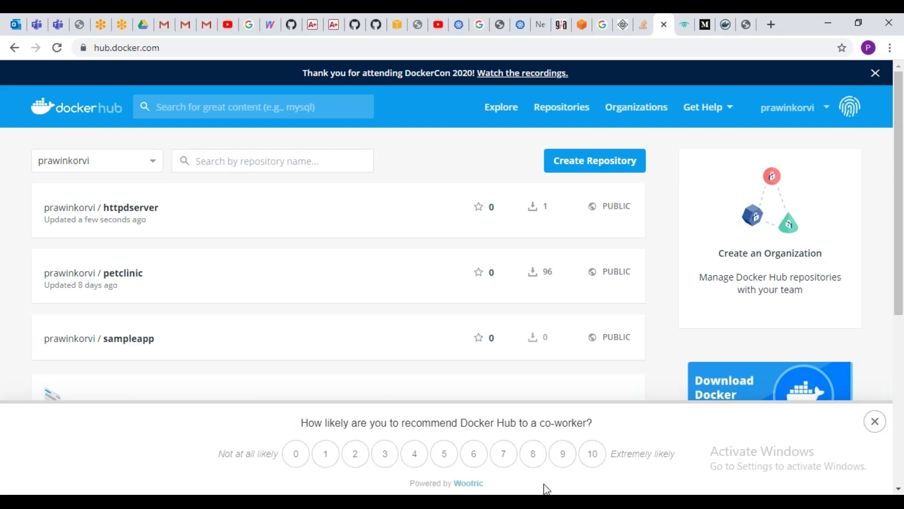
{"action": "key", "text": "alt+Tab"}
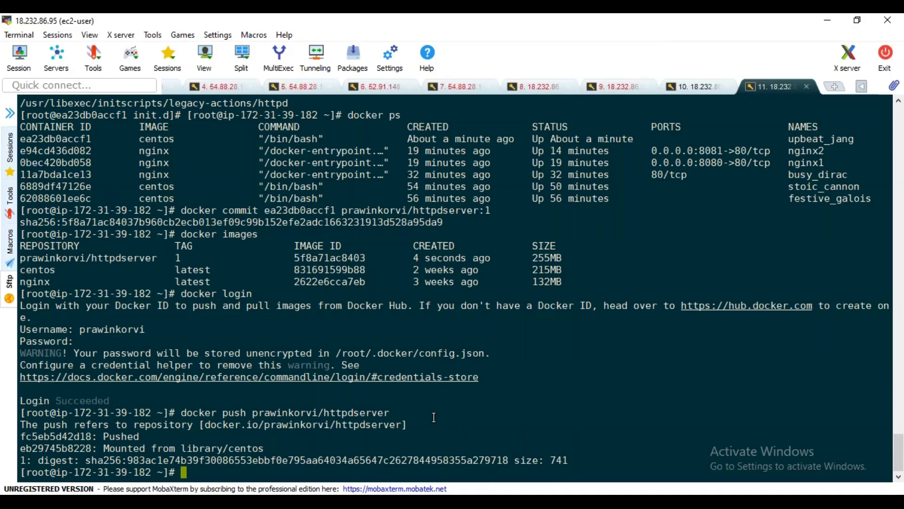